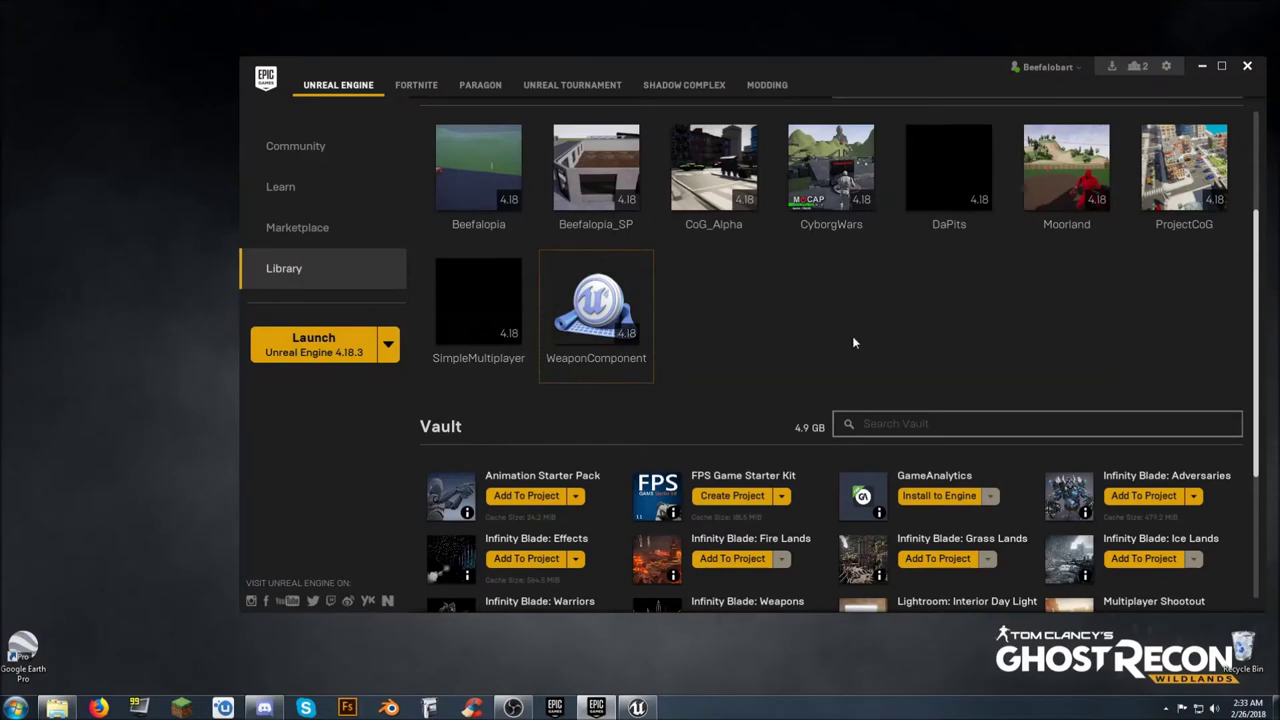
- Review the Weapon Component asset in the Library's Vault and on its Marketplace detail page
scroll(852, 342, "down", 3)
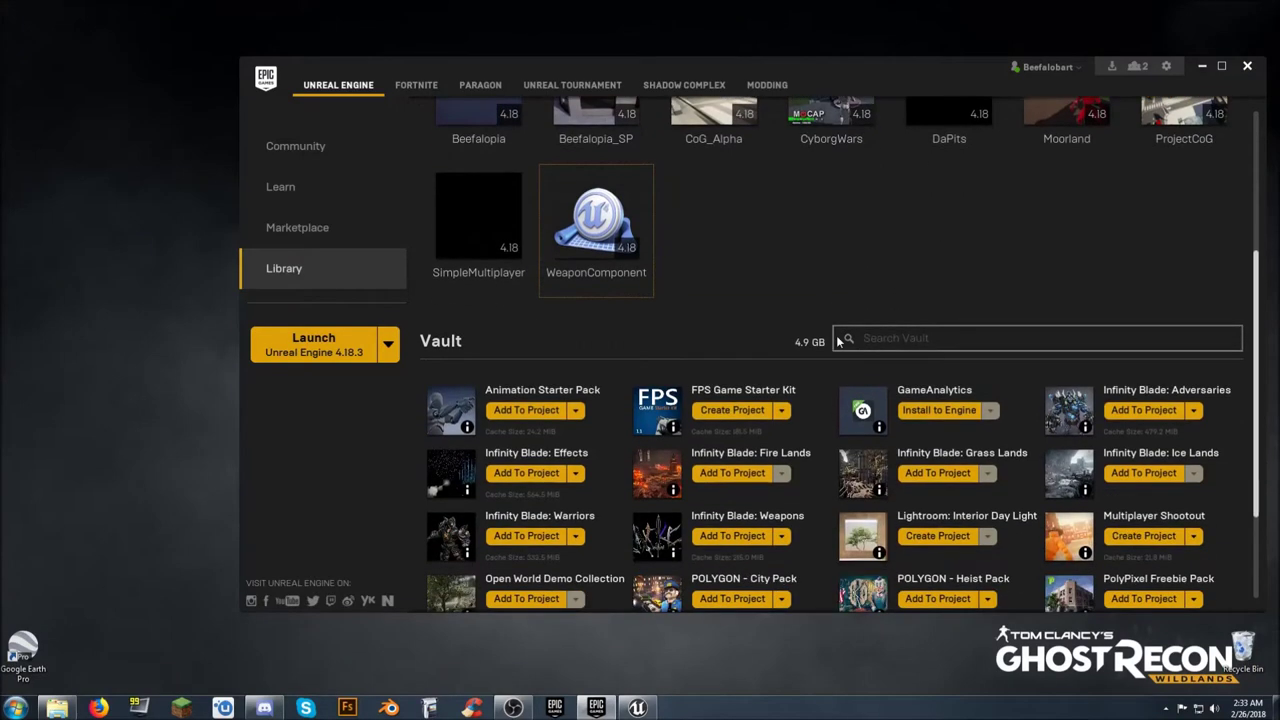
scroll(820, 343, "down", 1)
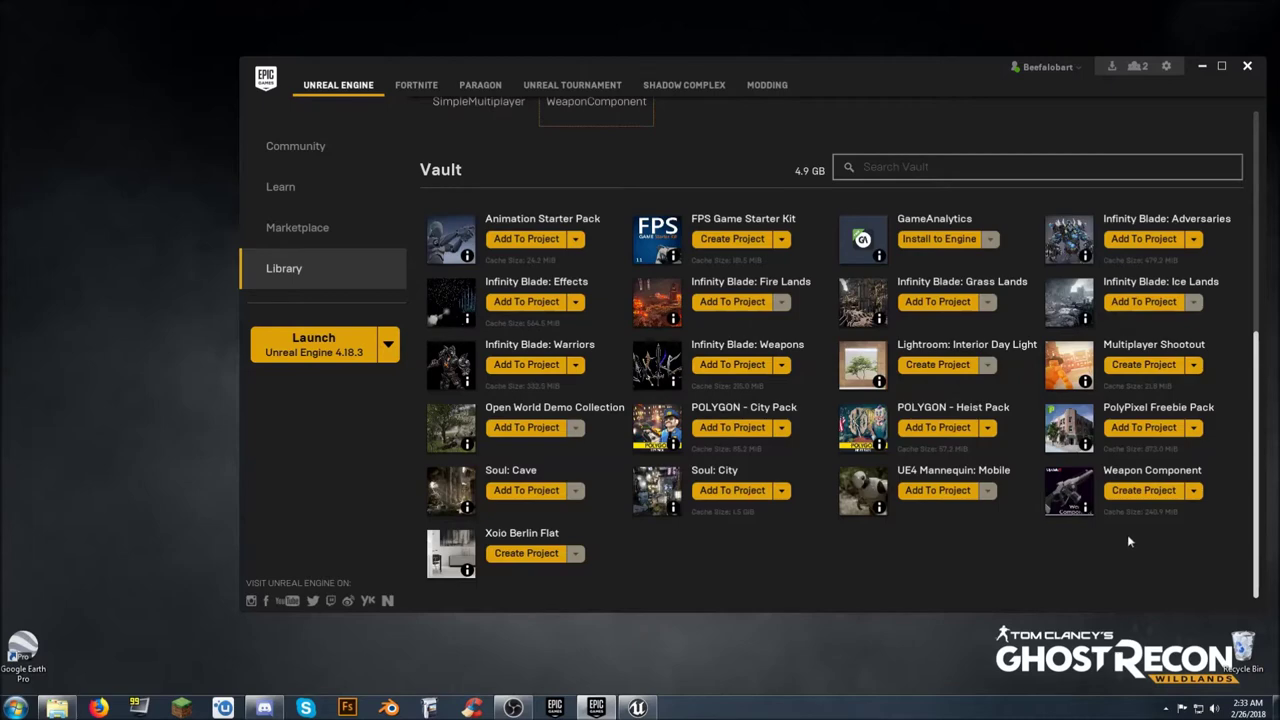
left_click(301, 227)
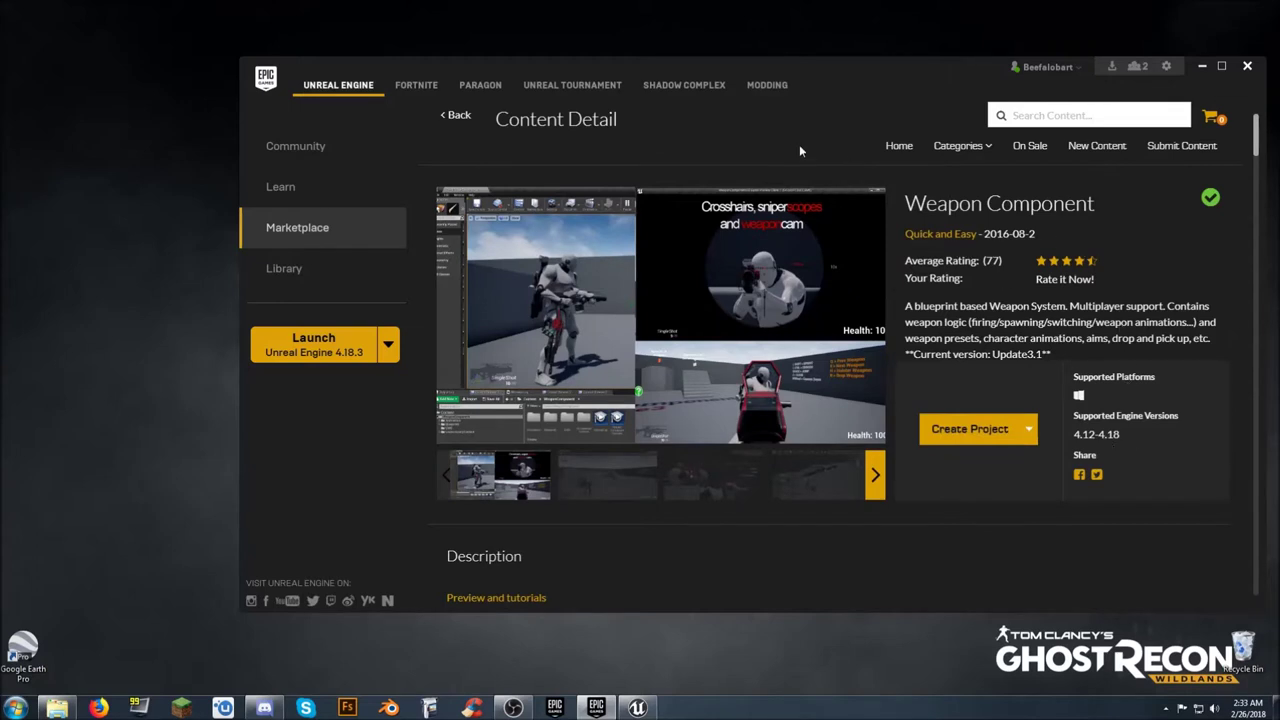
left_click(290, 270)
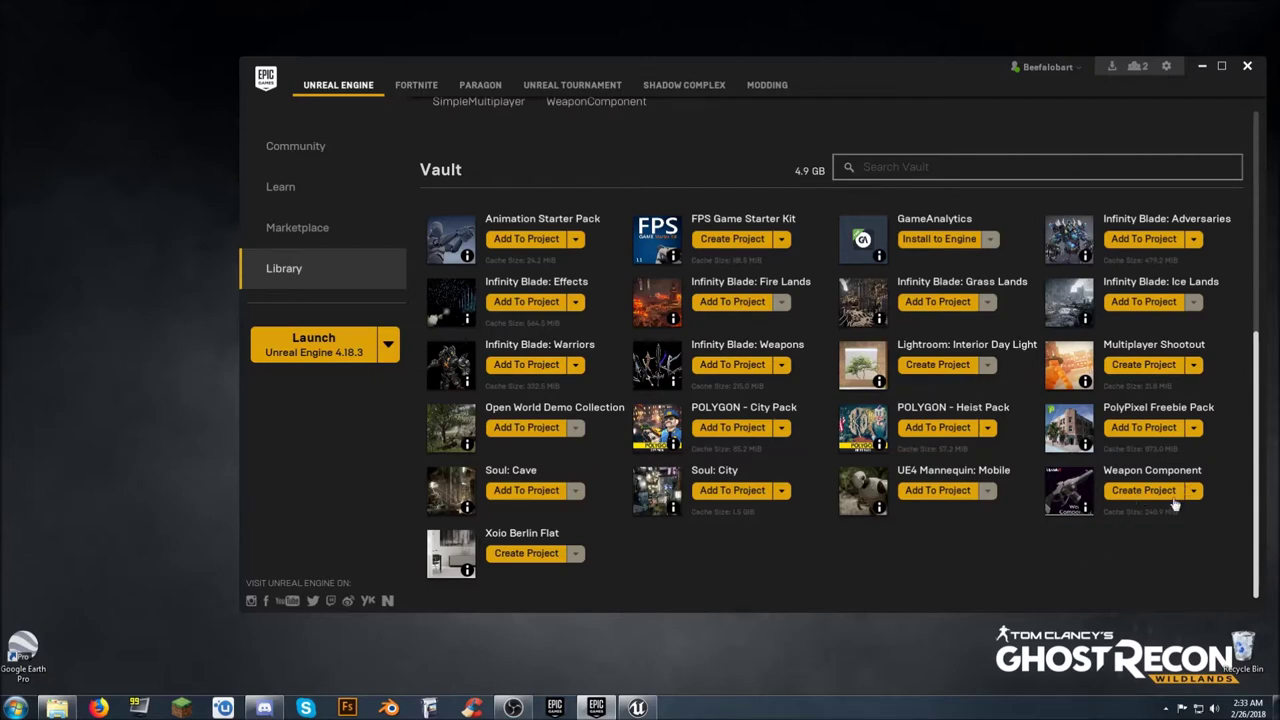
scroll(657, 222, "up", 1)
scroll(752, 289, "up", 2)
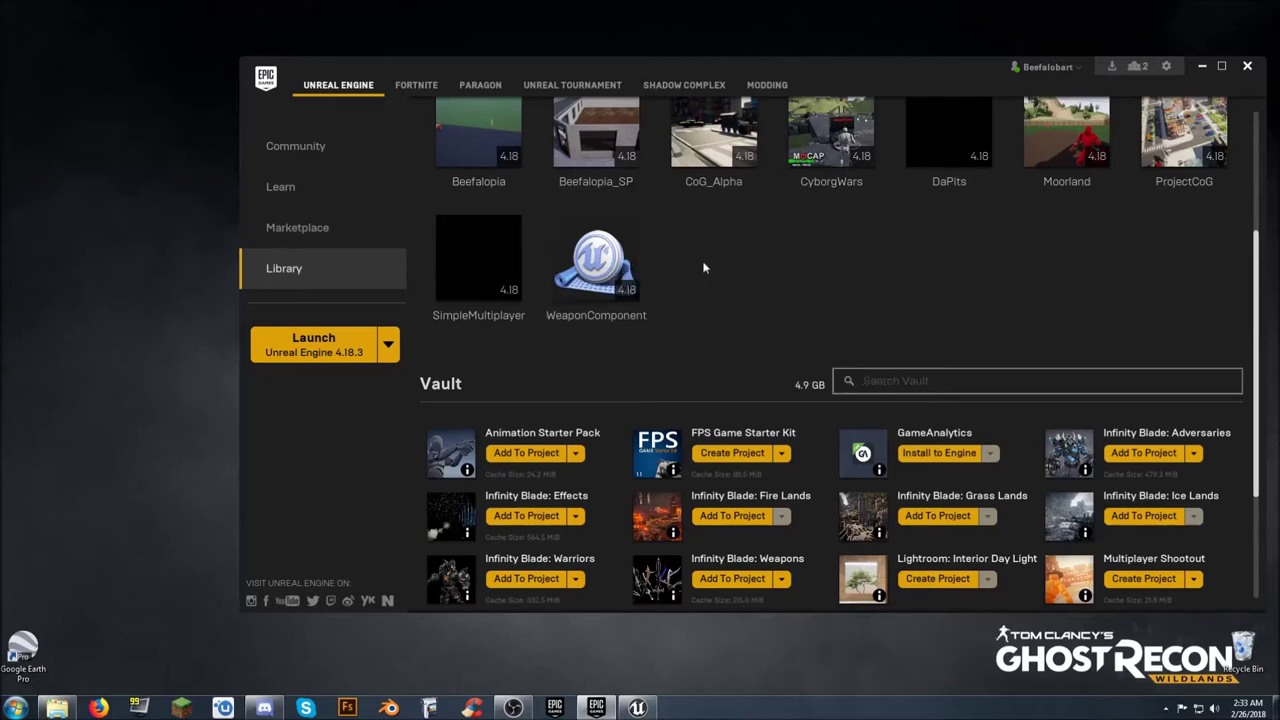
- Switch to the WeaponComponent project in Unreal Editor and inspect the level's wall of control instructions and the arena
left_click(637, 708)
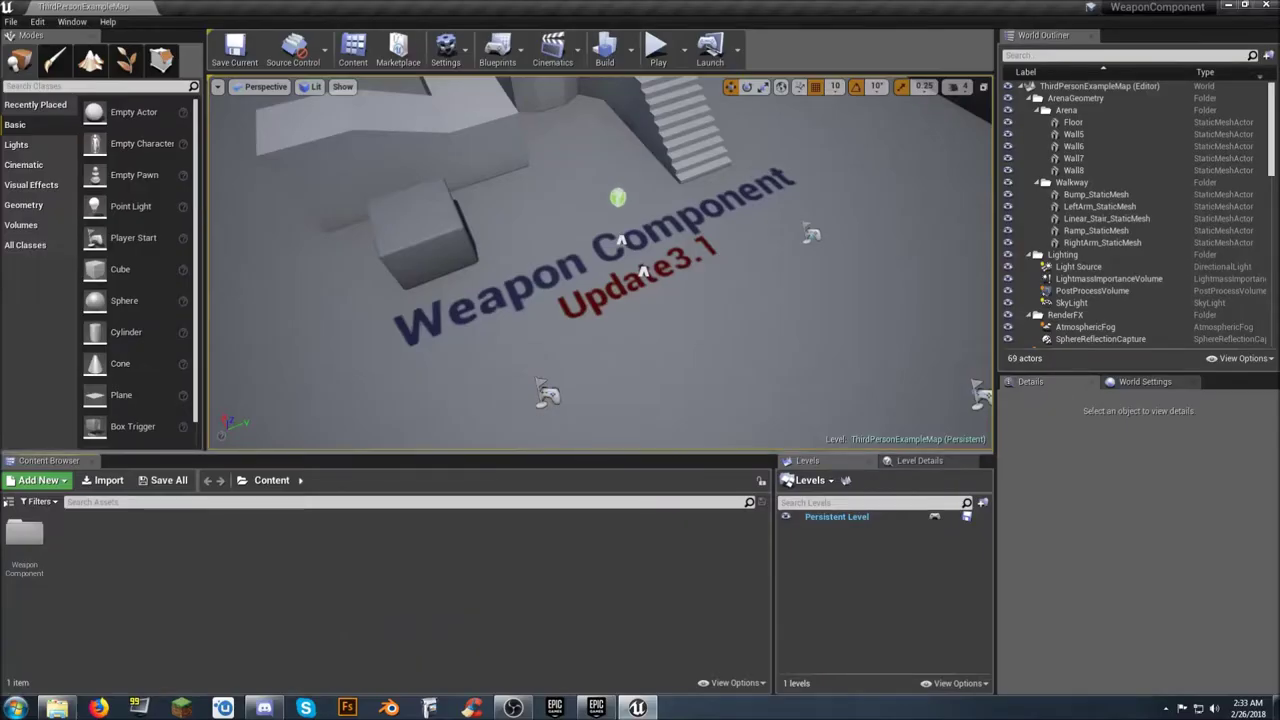
mouse_move(620, 262)
right_mouse_down()
mouse_move(490, 230)
mouse_move(270, 232)
mouse_move(630, 276)
mouse_move(740, 248)
mouse_move(600, 260)
right_mouse_up()
key("w")
right_click_drag(688, 262, 688, 262)
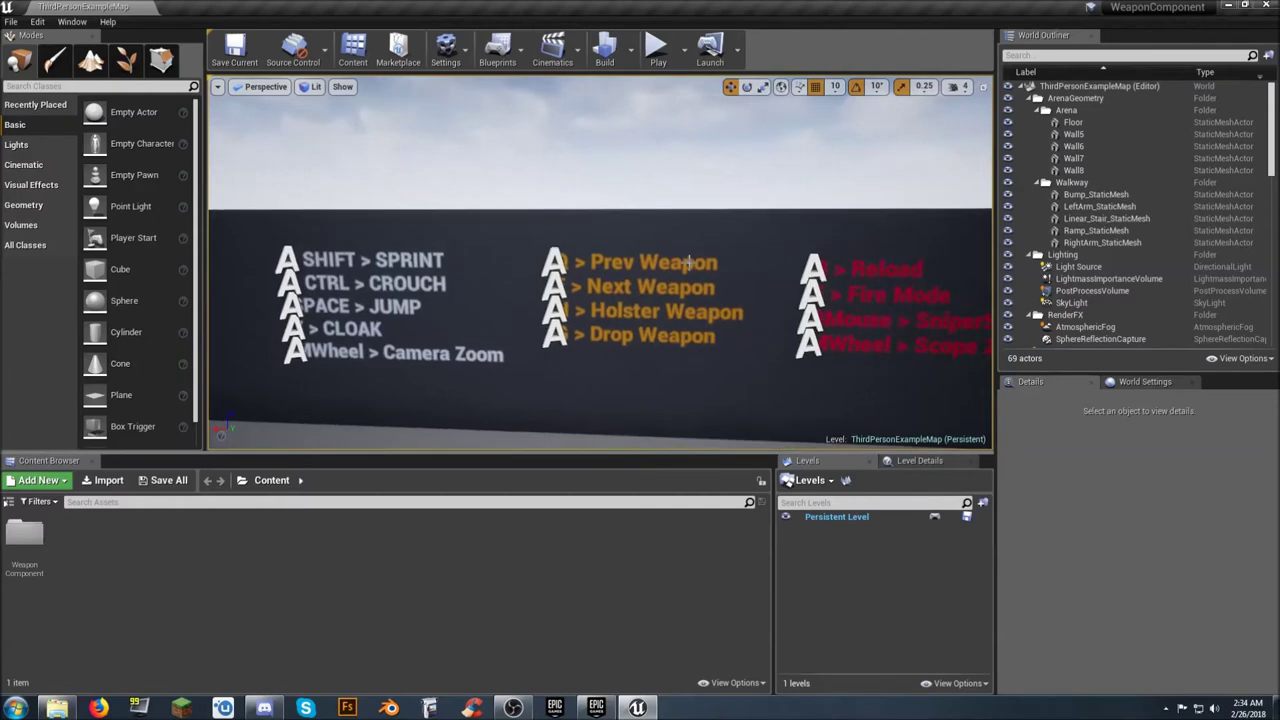
right_click_drag(714, 175, 714, 175)
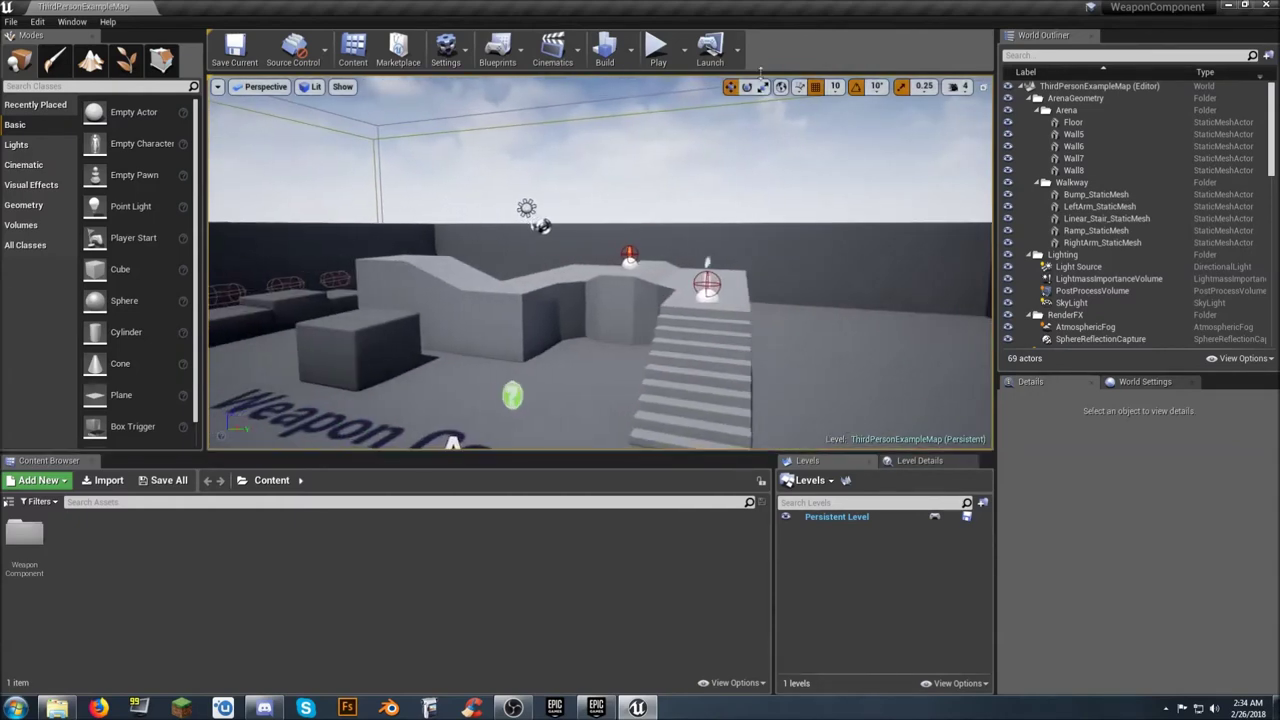
- Set the level's GameMode Override to ThirdPersonGameMode in the World Settings
left_click(1155, 384)
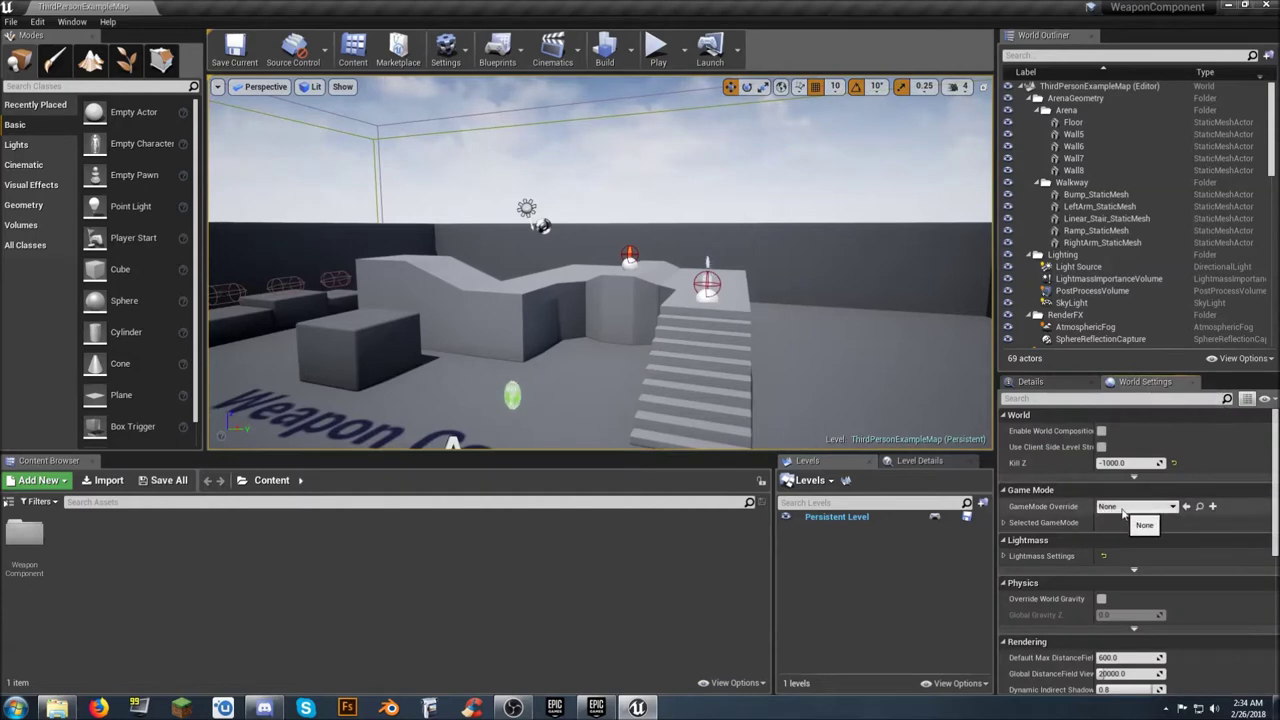
left_click(1124, 508)
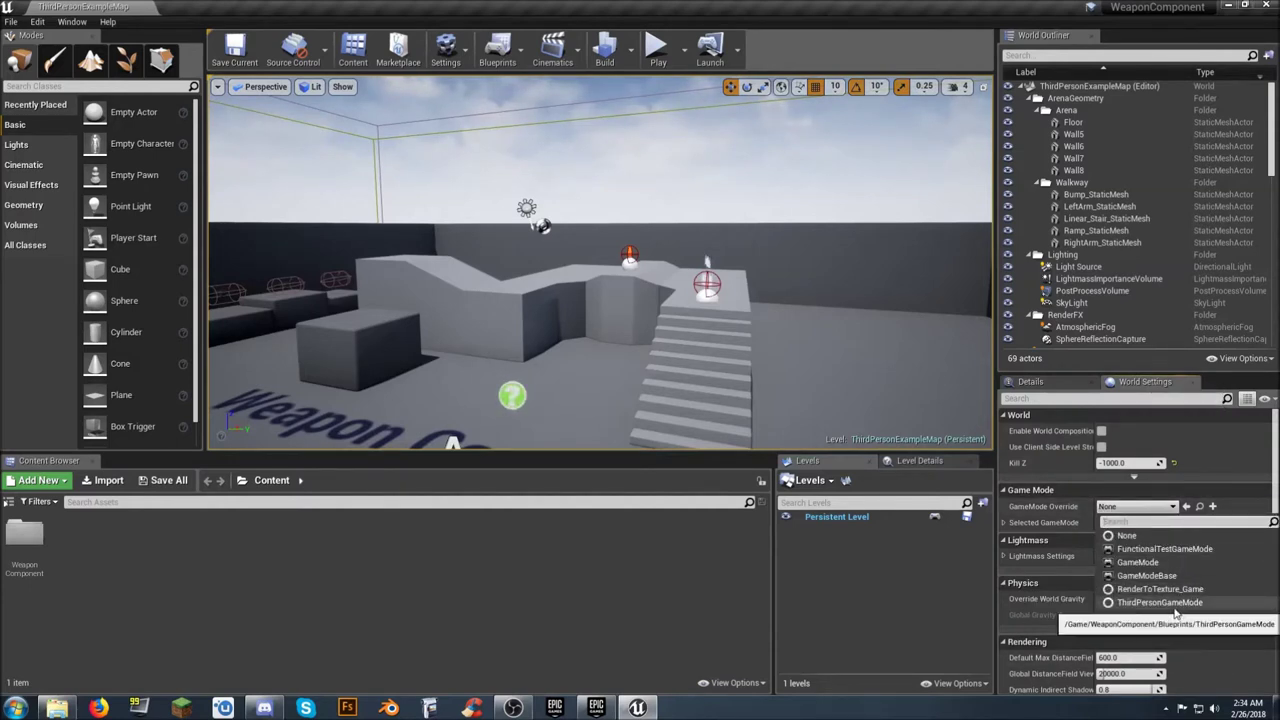
left_click(1160, 602)
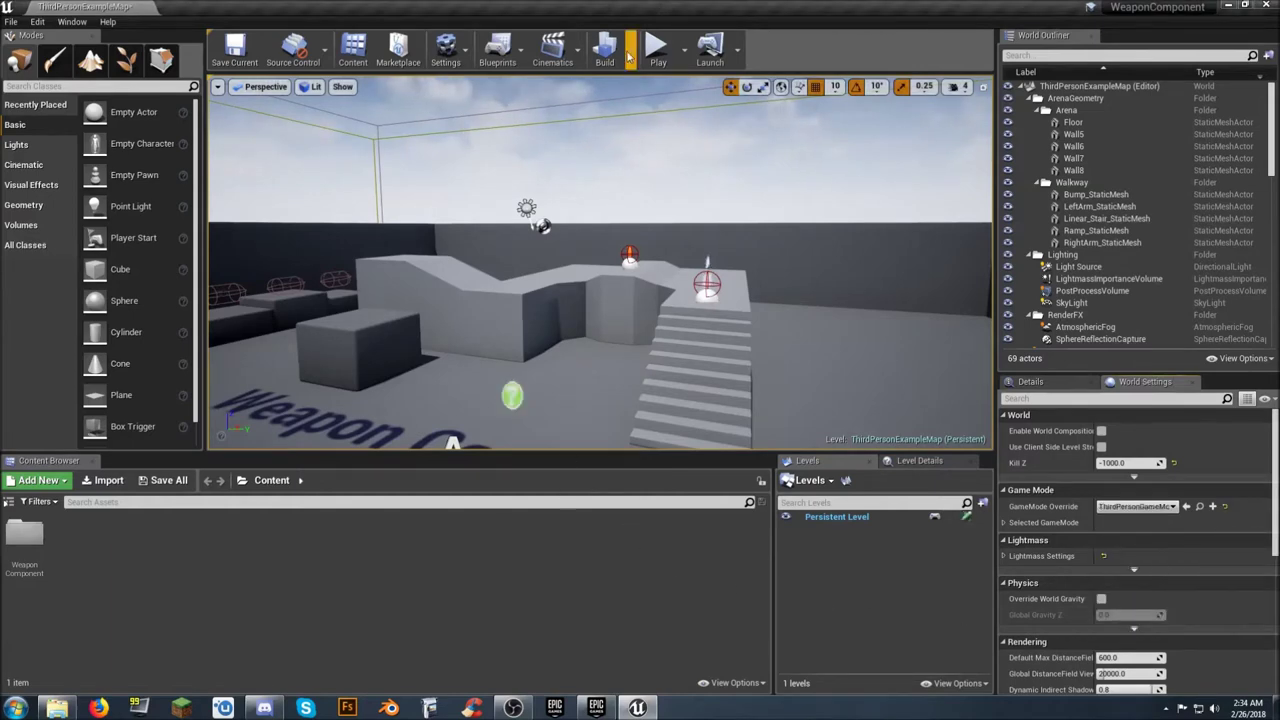
- Play the level in the editor and test switching to the next weapon and holstering it
left_click(656, 46)
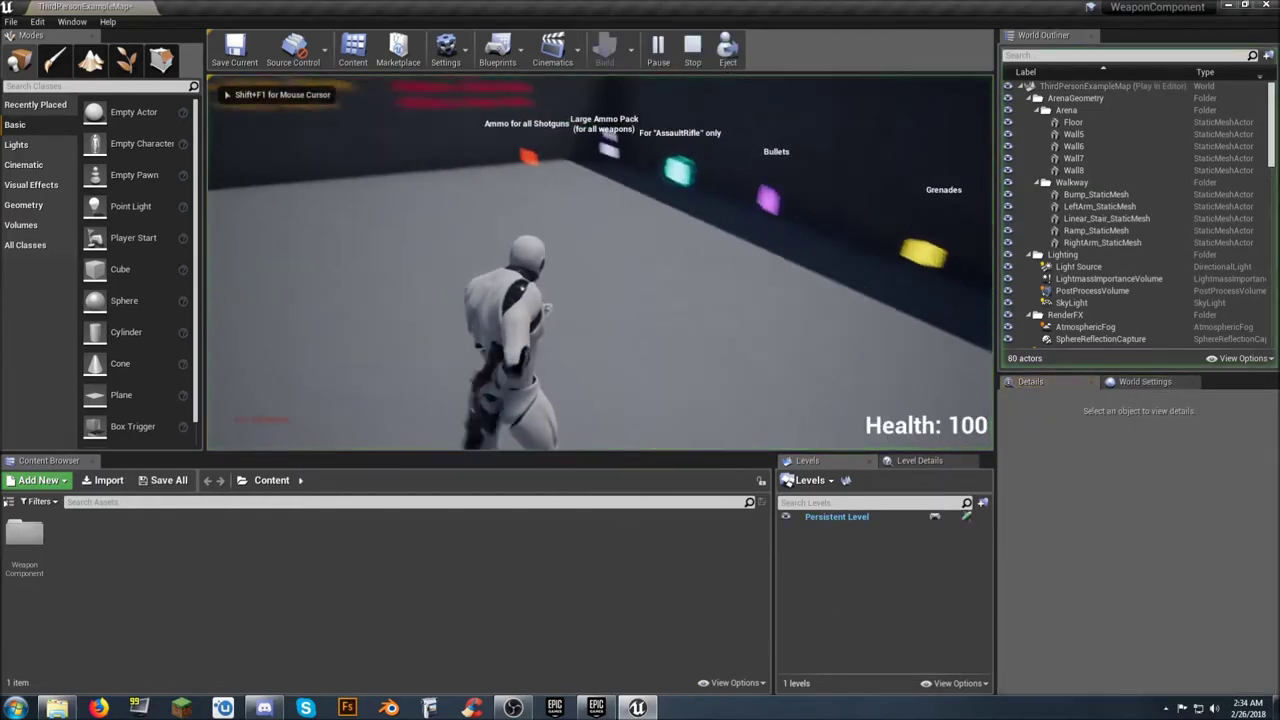
key("e")
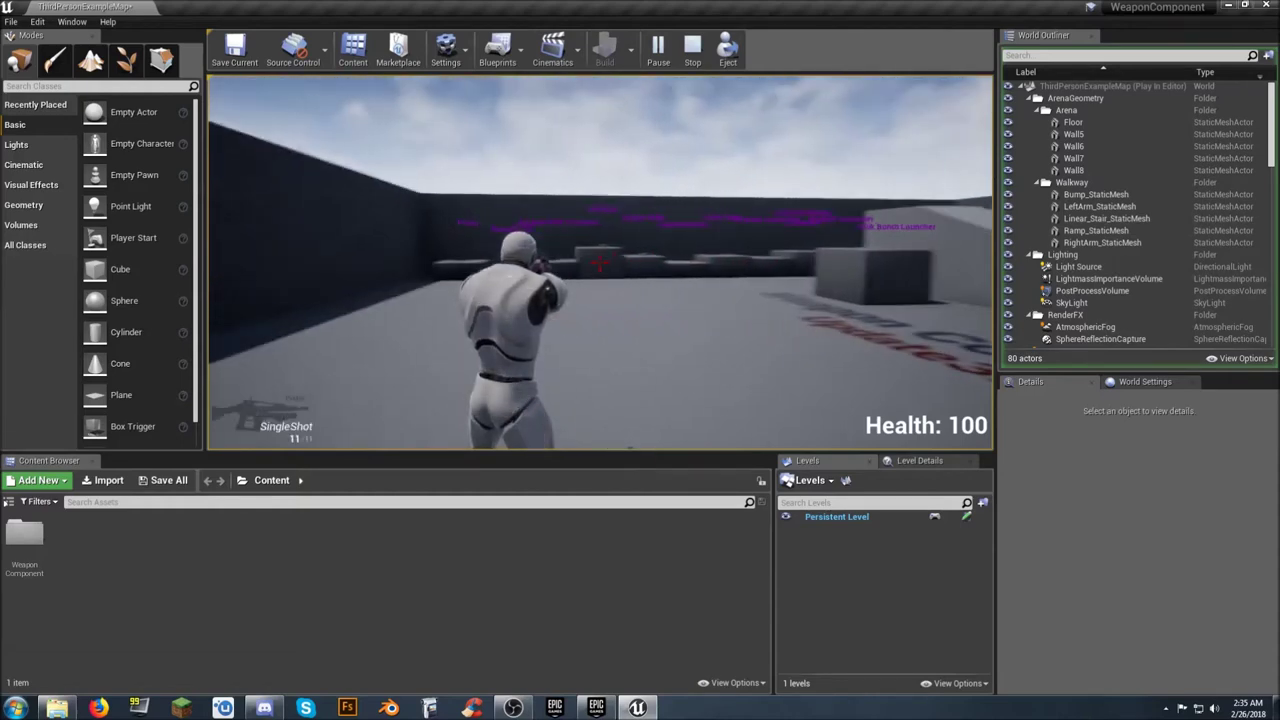
key("w")
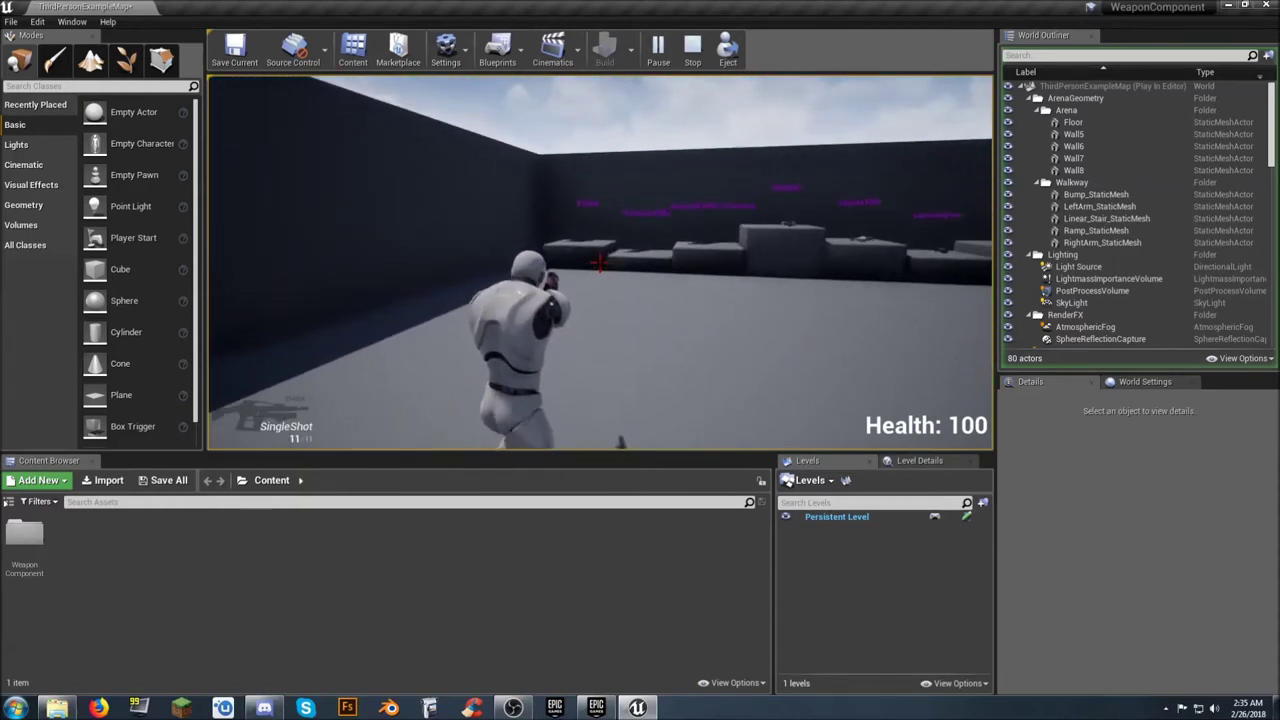
key("h")
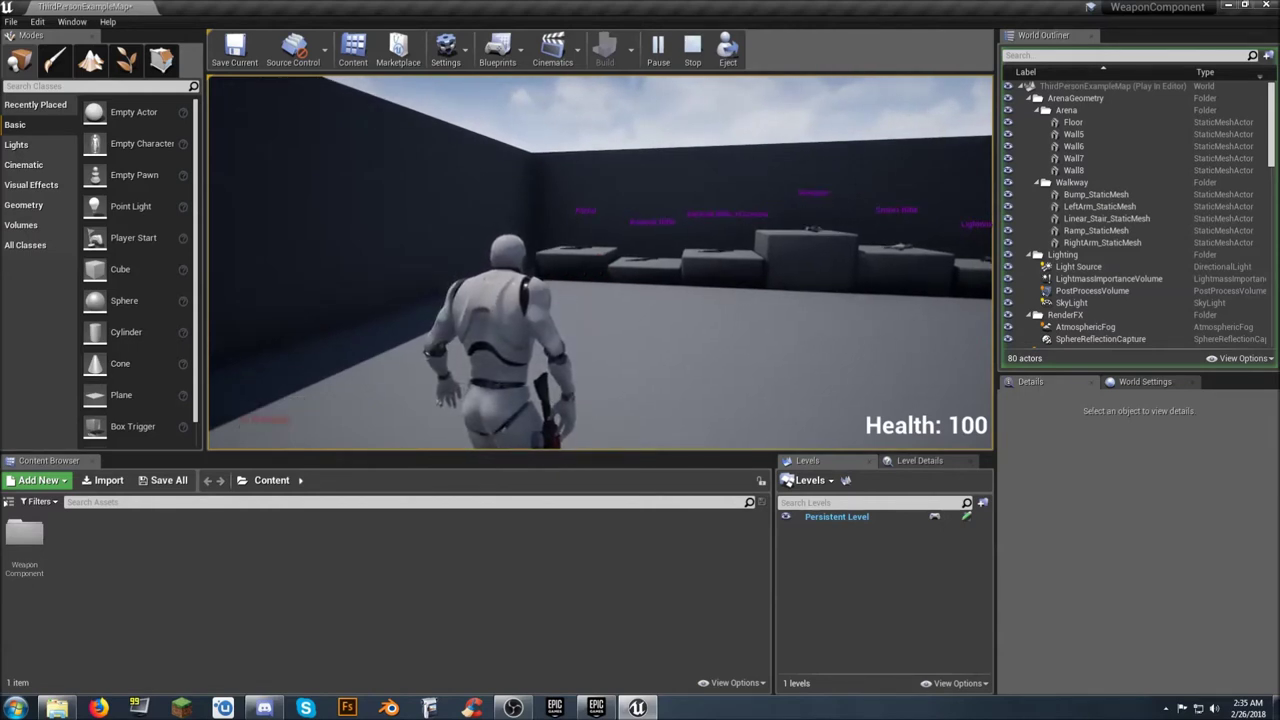
key("w")
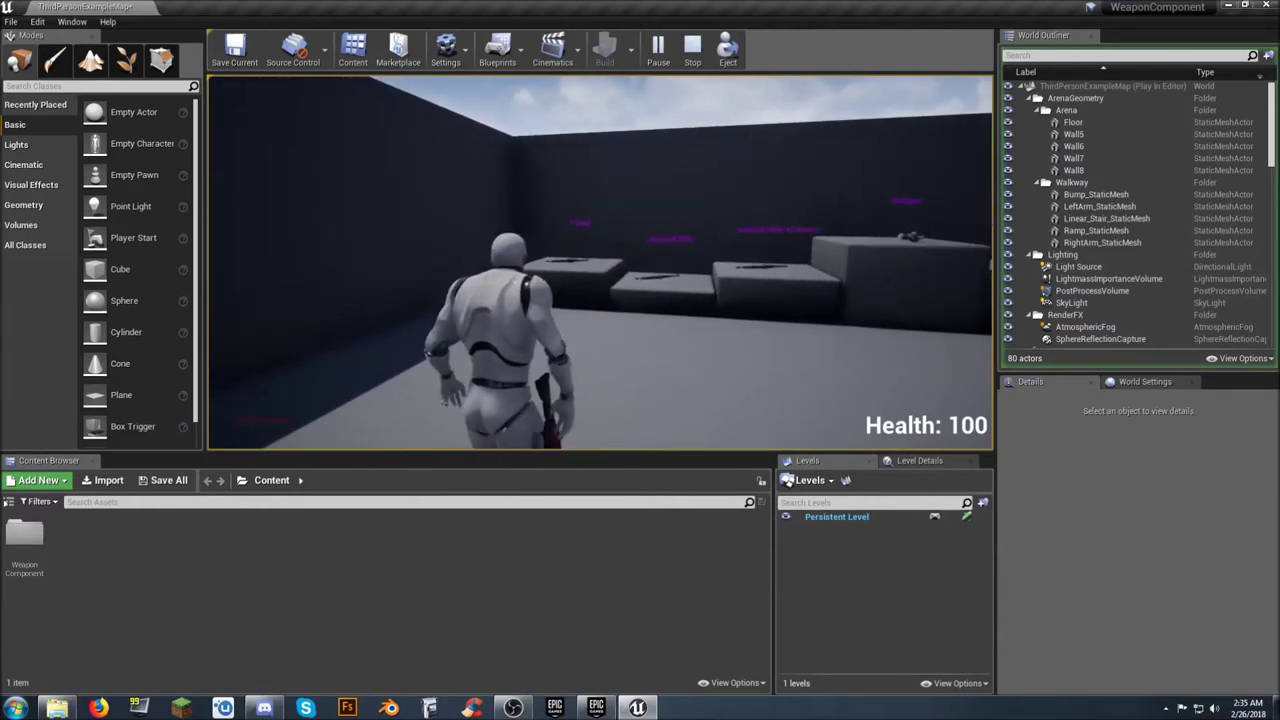
key("s")
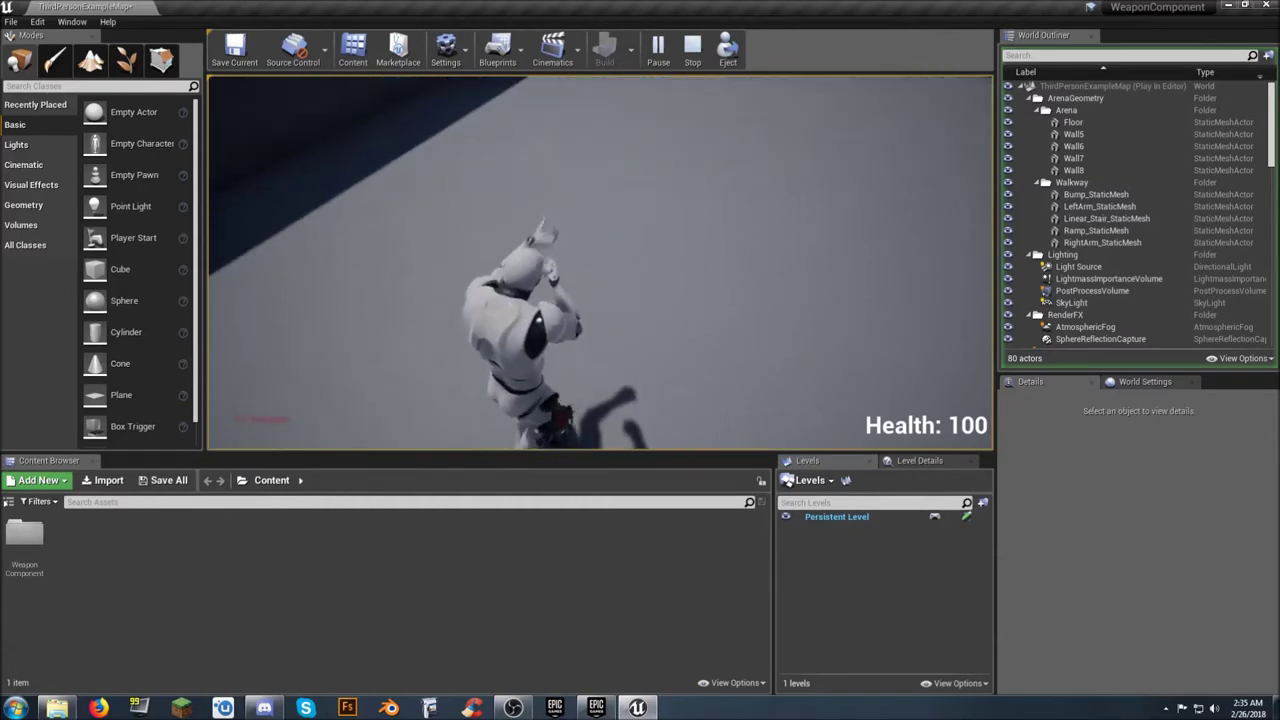
key("h")
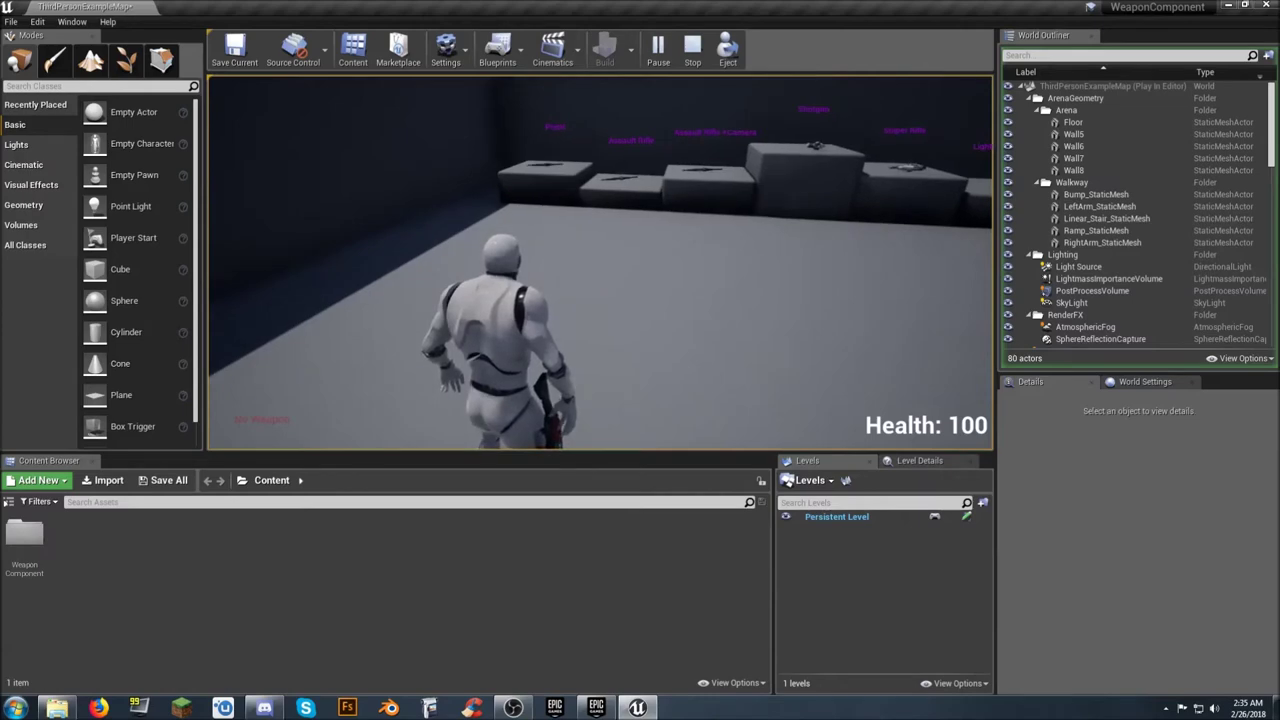
- Run the character around the arena near the ammo pickups and up to the pistol pedestal
key("w")
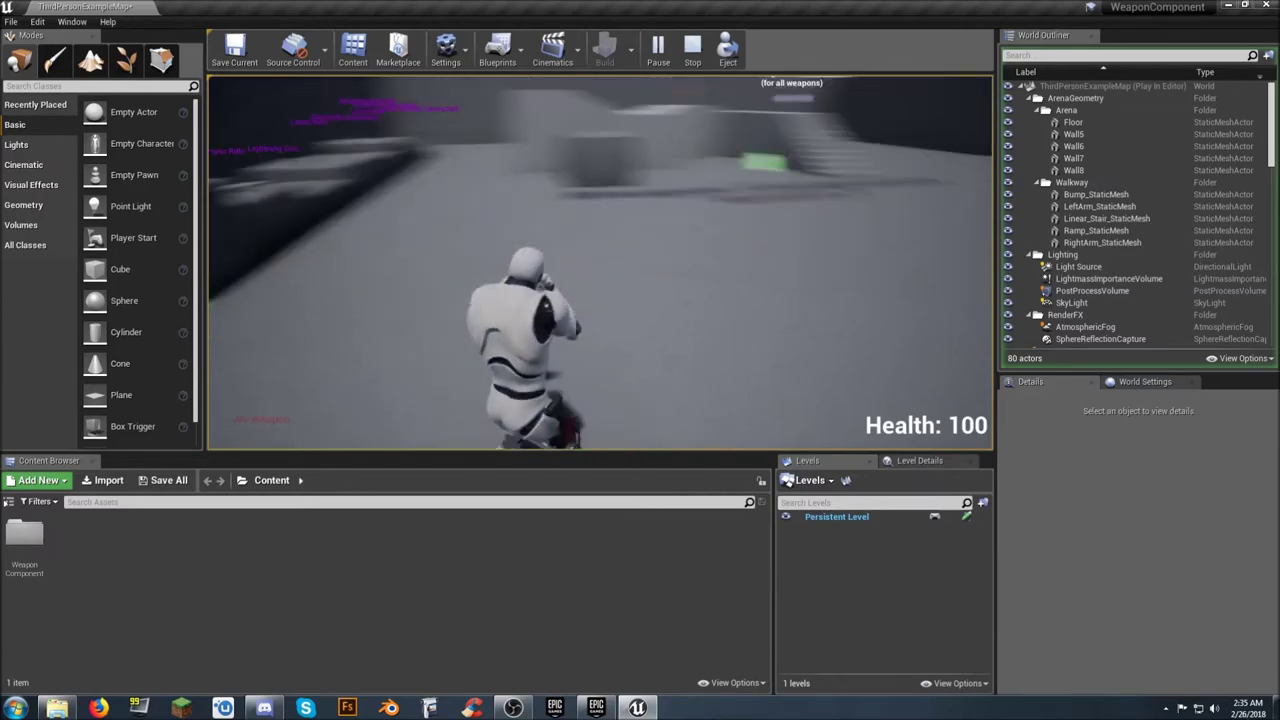
key("w")
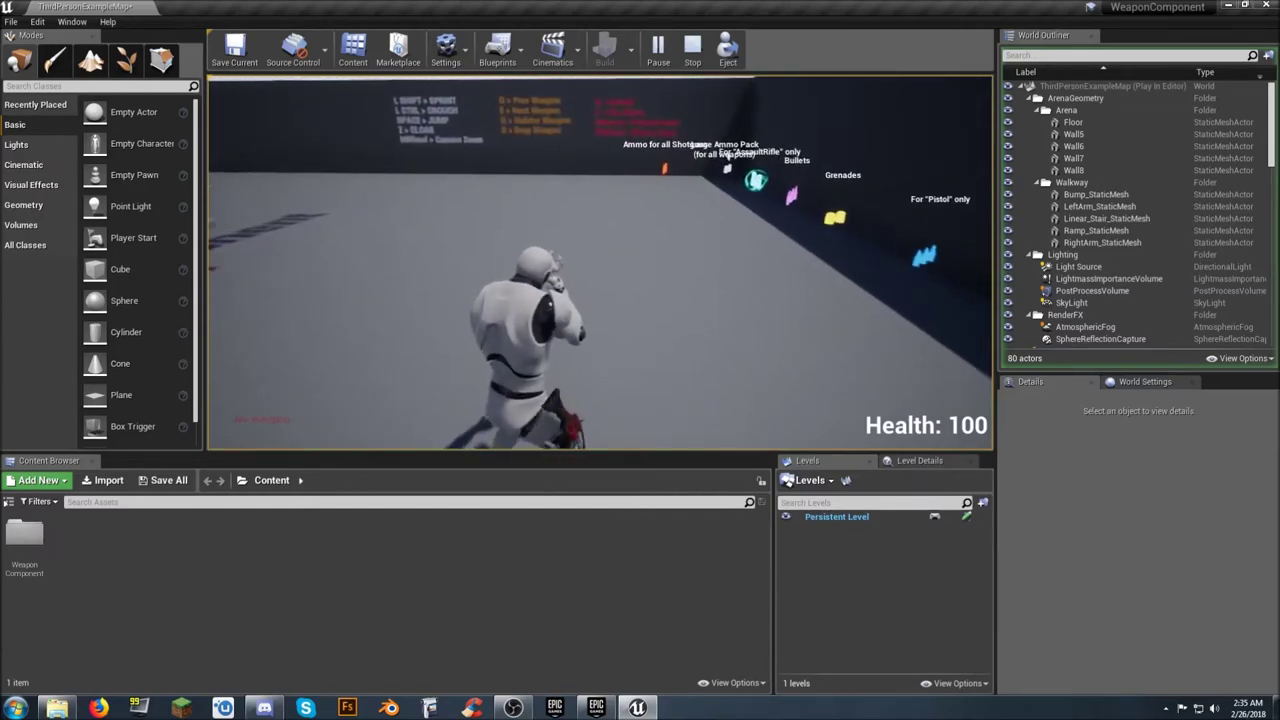
key("w")
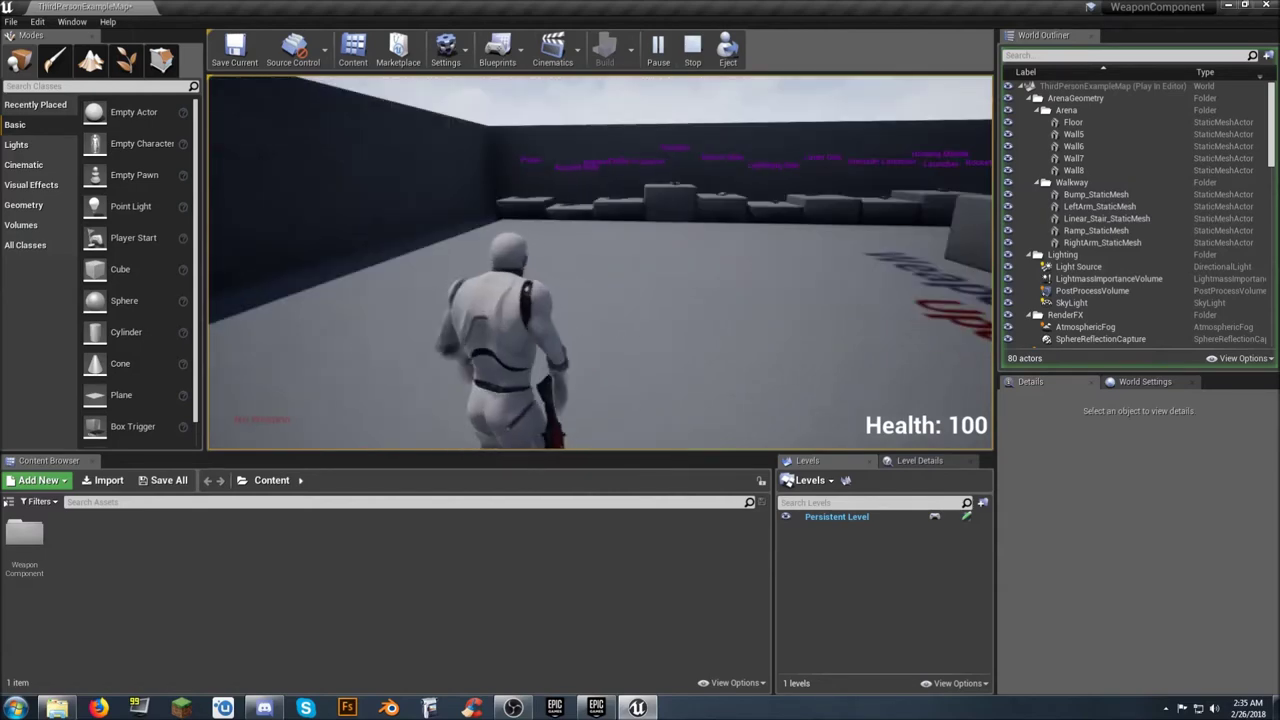
key("w")
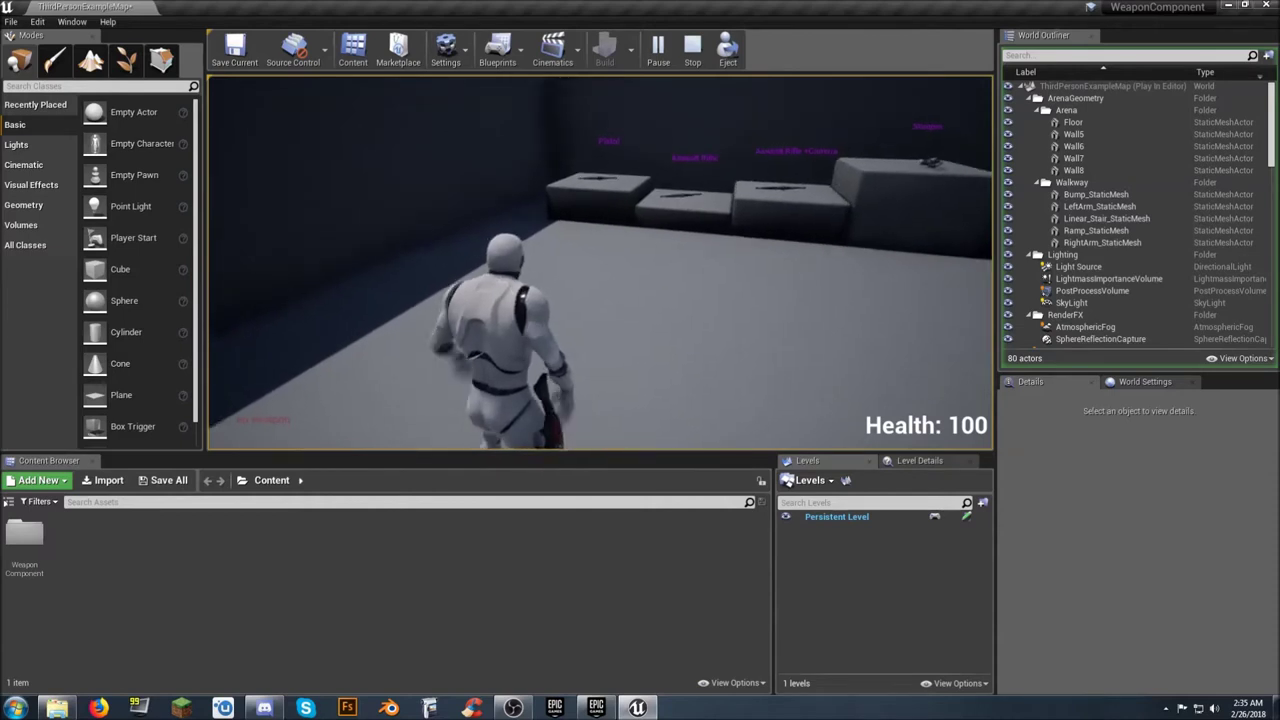
key("w")
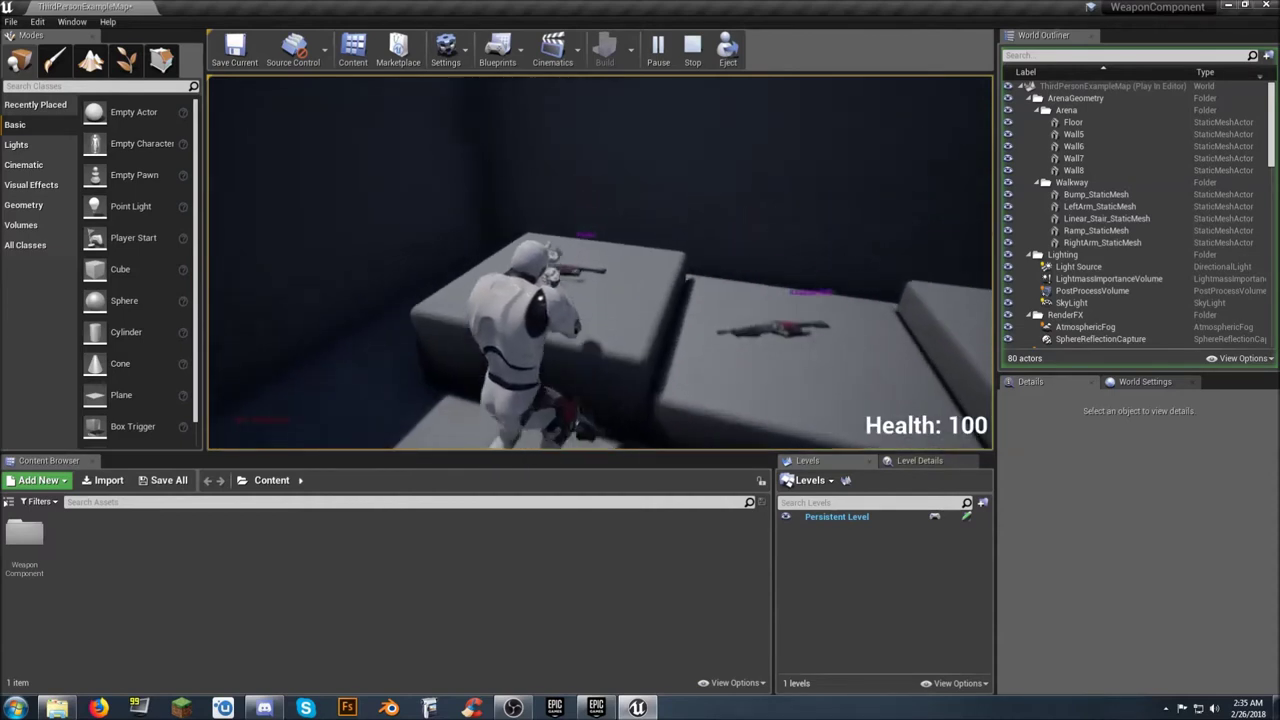
- Test jumping with the character on and around the pistol pedestal
key("space")
key("w")
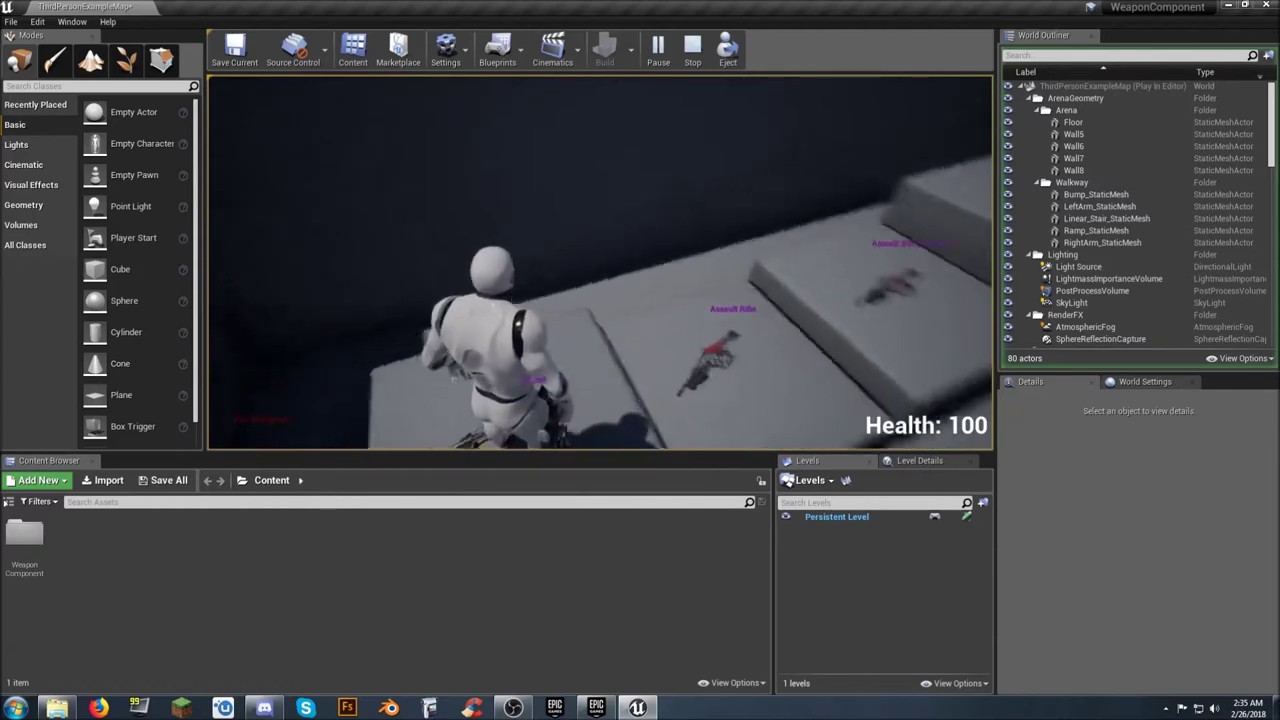
key("space")
key("w")
key("space")
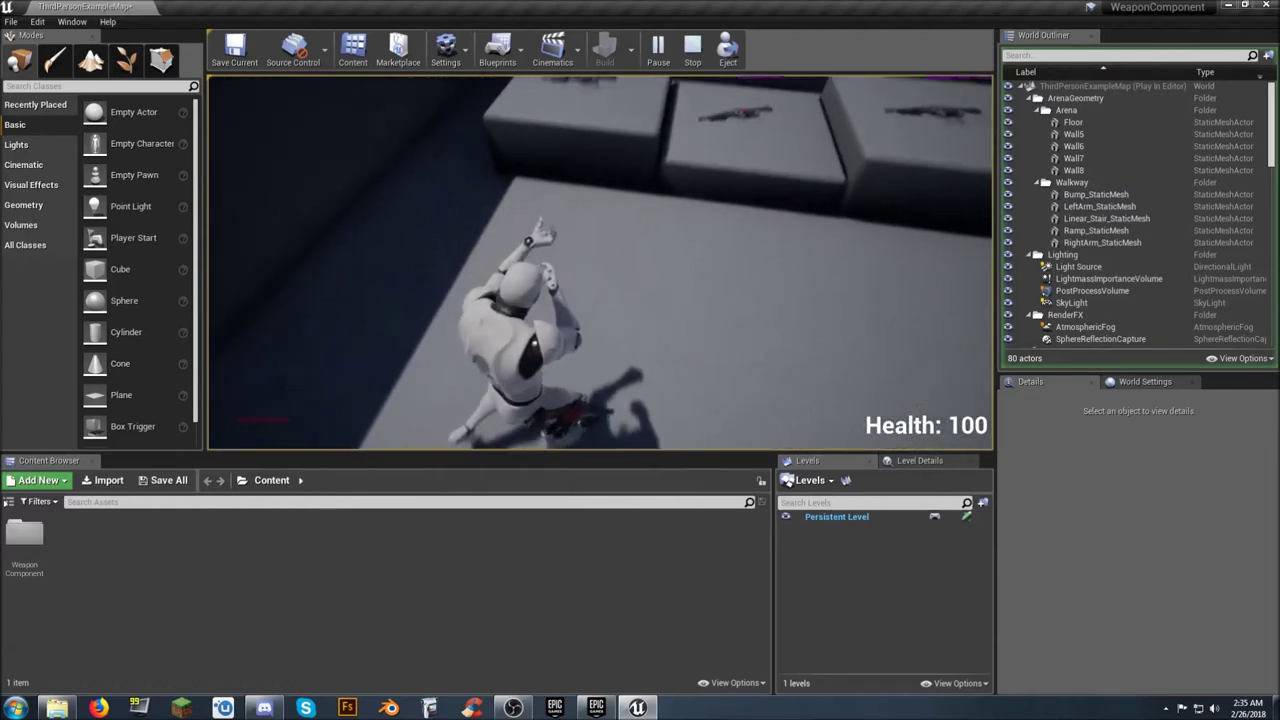
key("w")
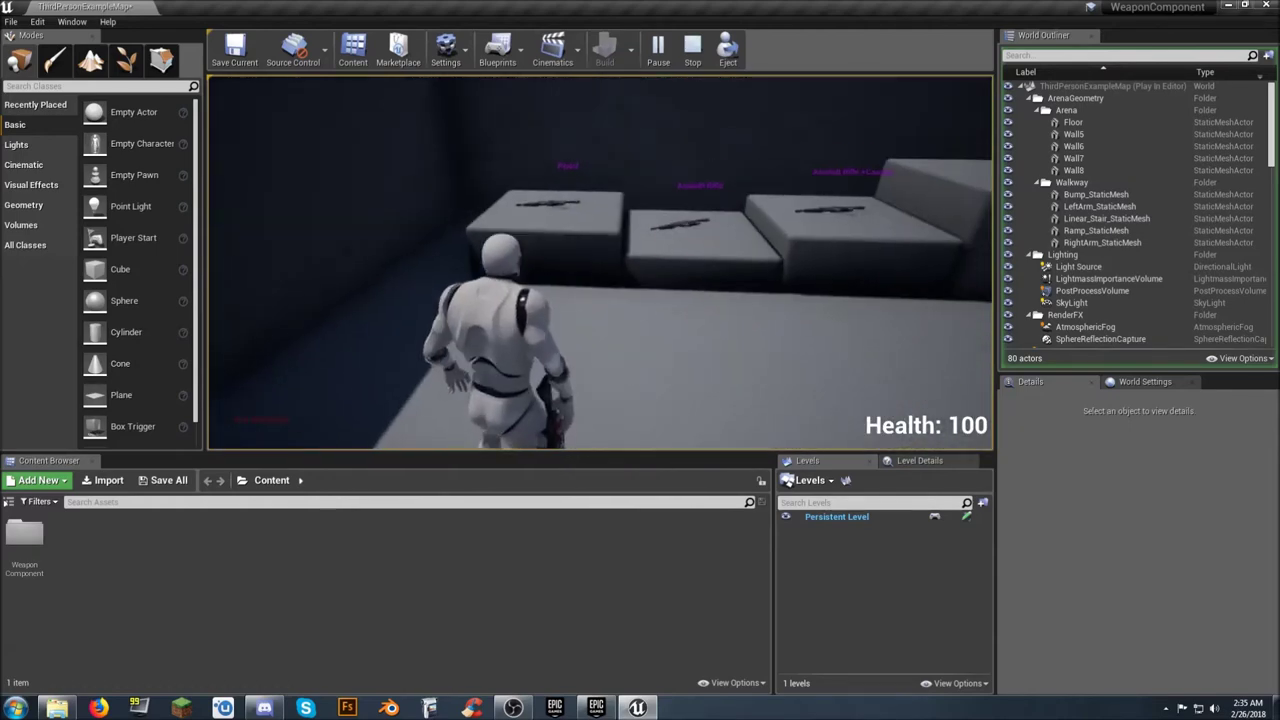
- Jump along the first pedestals and pick up the assault rifle and the assault rifle with camera
key("w")
key("w")
key("space")
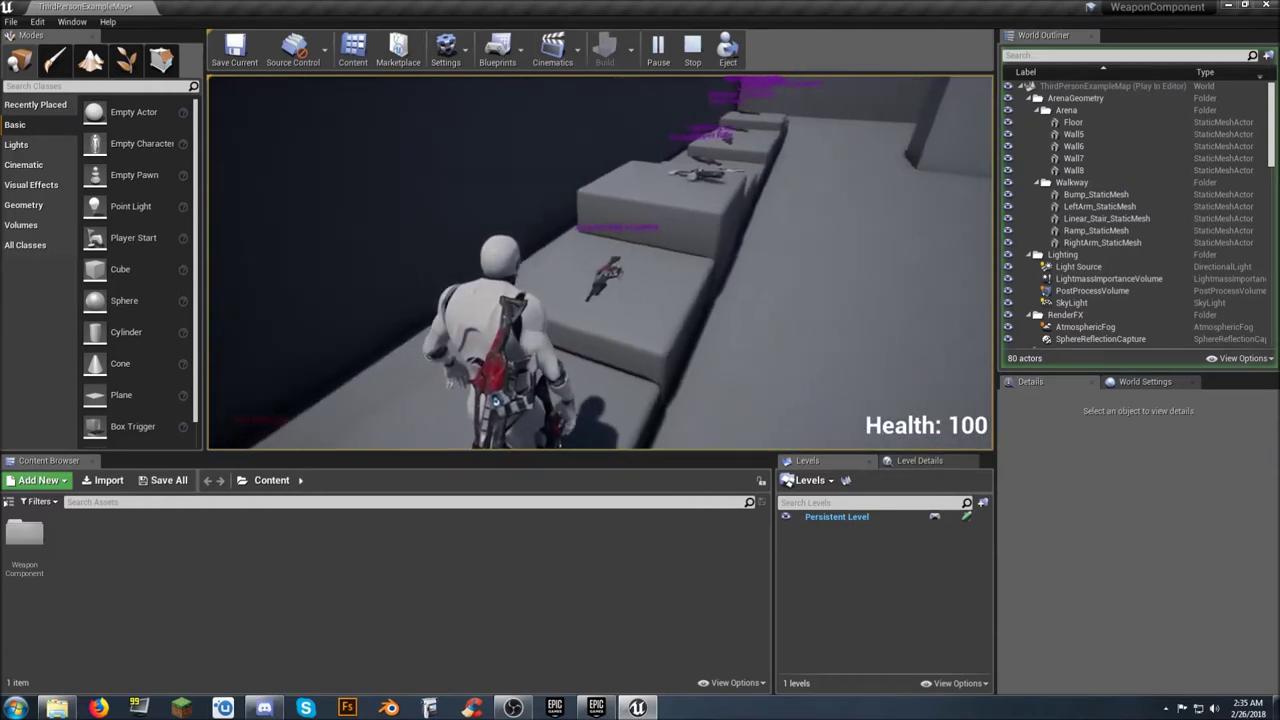
key("w")
key("space")
key("w")
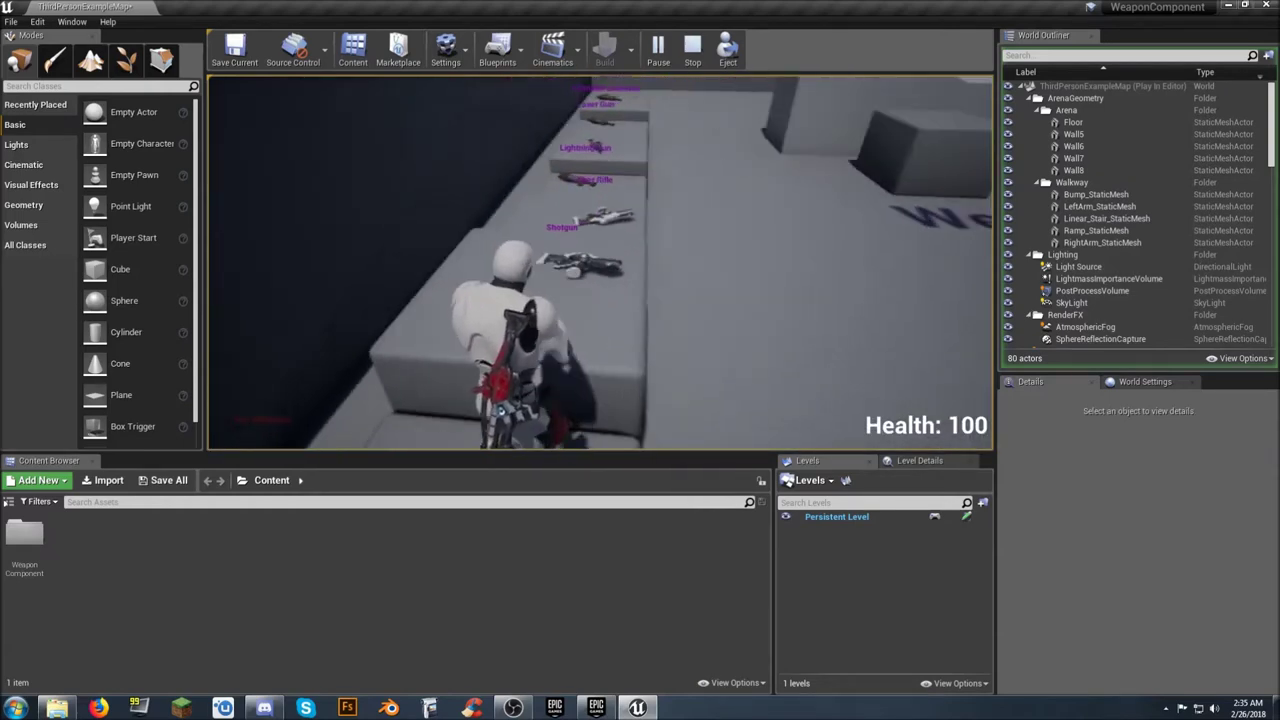
- Try to collect every weapon from the shotgun pedestal through to the Stick Bomb Launcher
key("space")
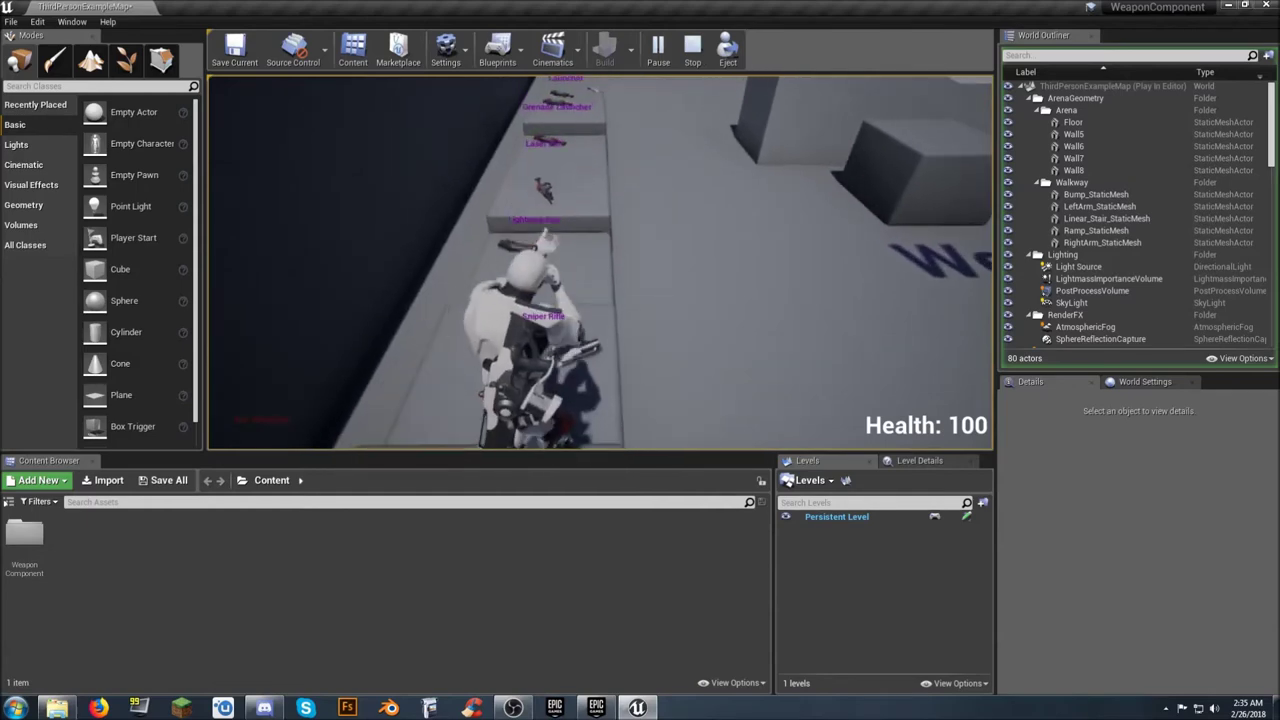
key("w")
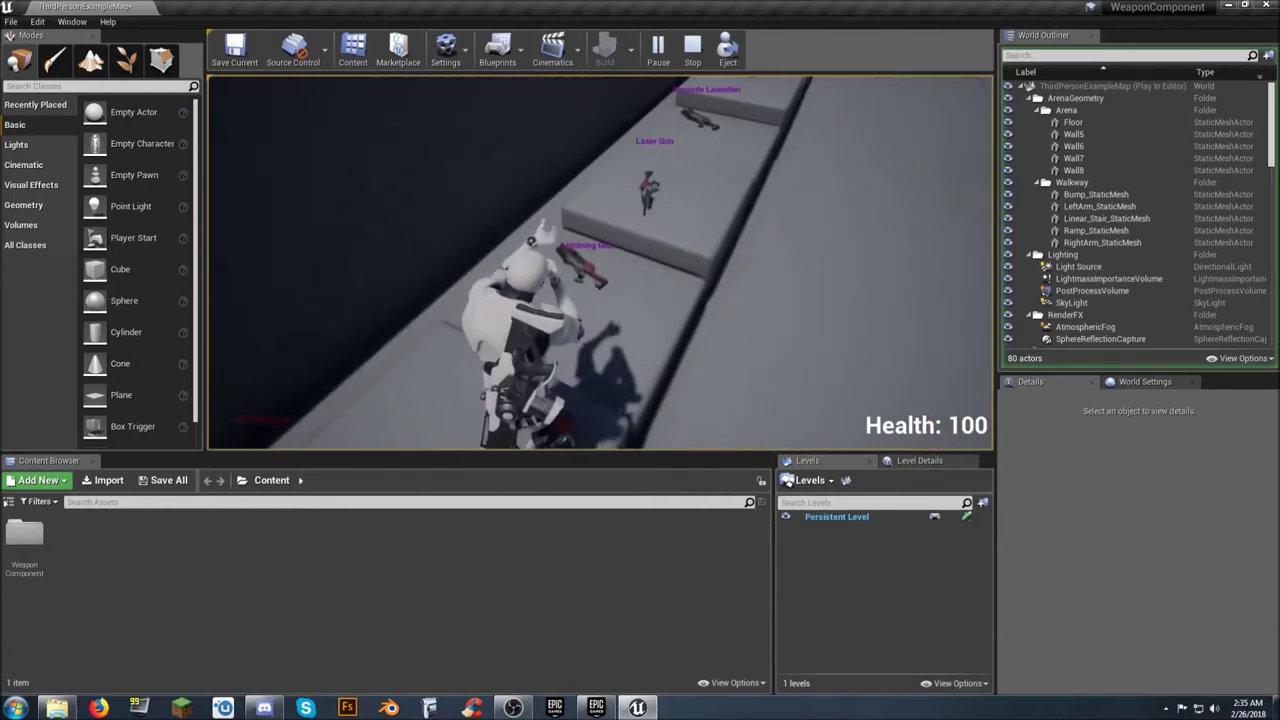
key("w")
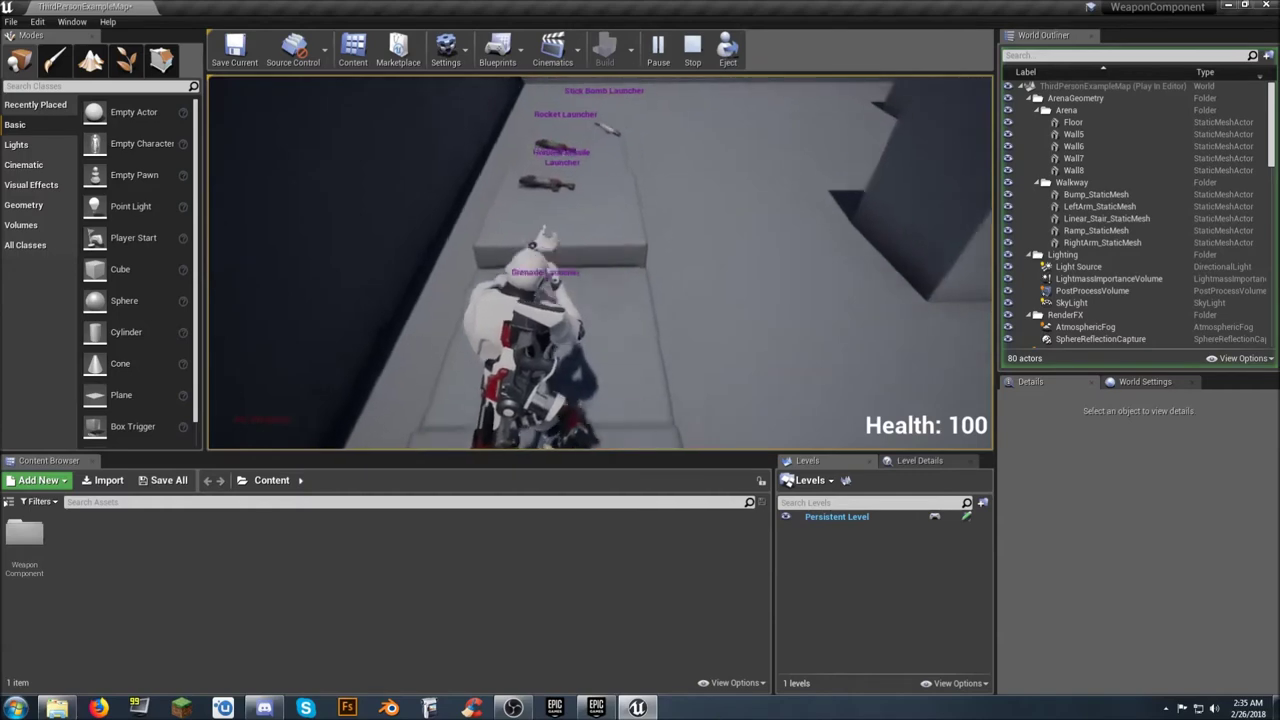
key("w")
key("w")
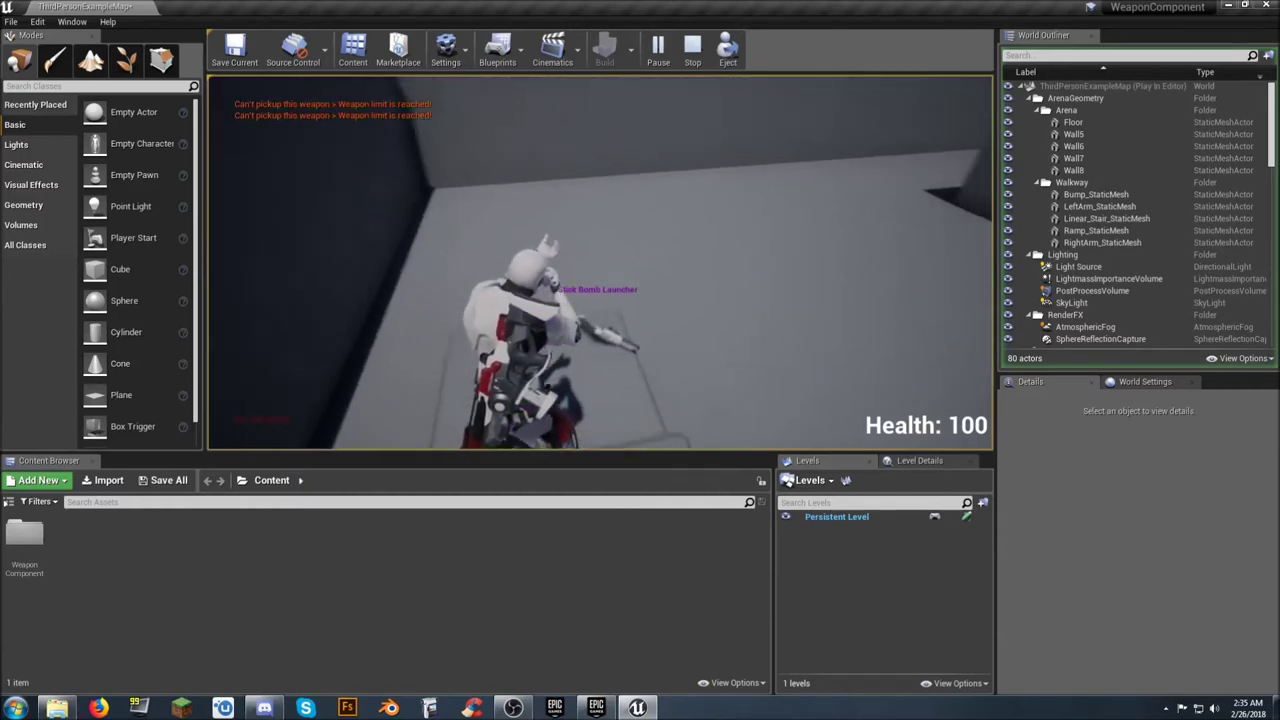
- Run the character back beside the weapon pedestals towards the Weapon Component floor text
key("w")
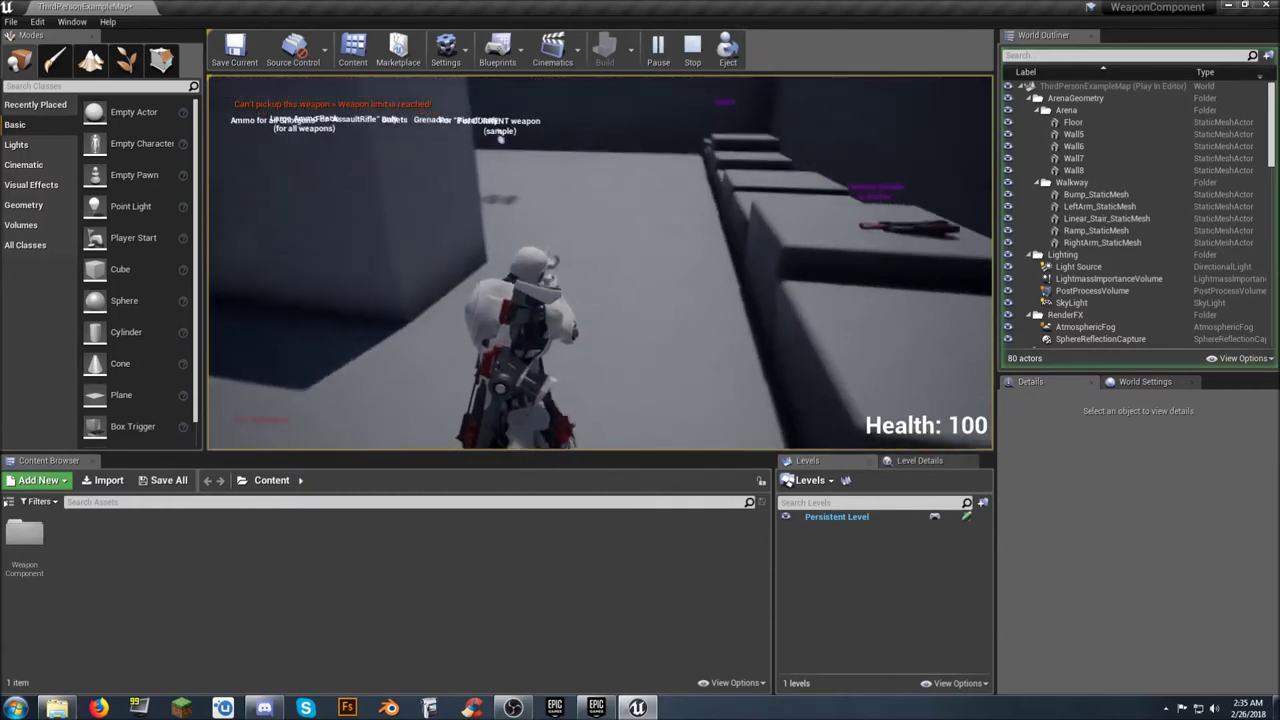
key("w")
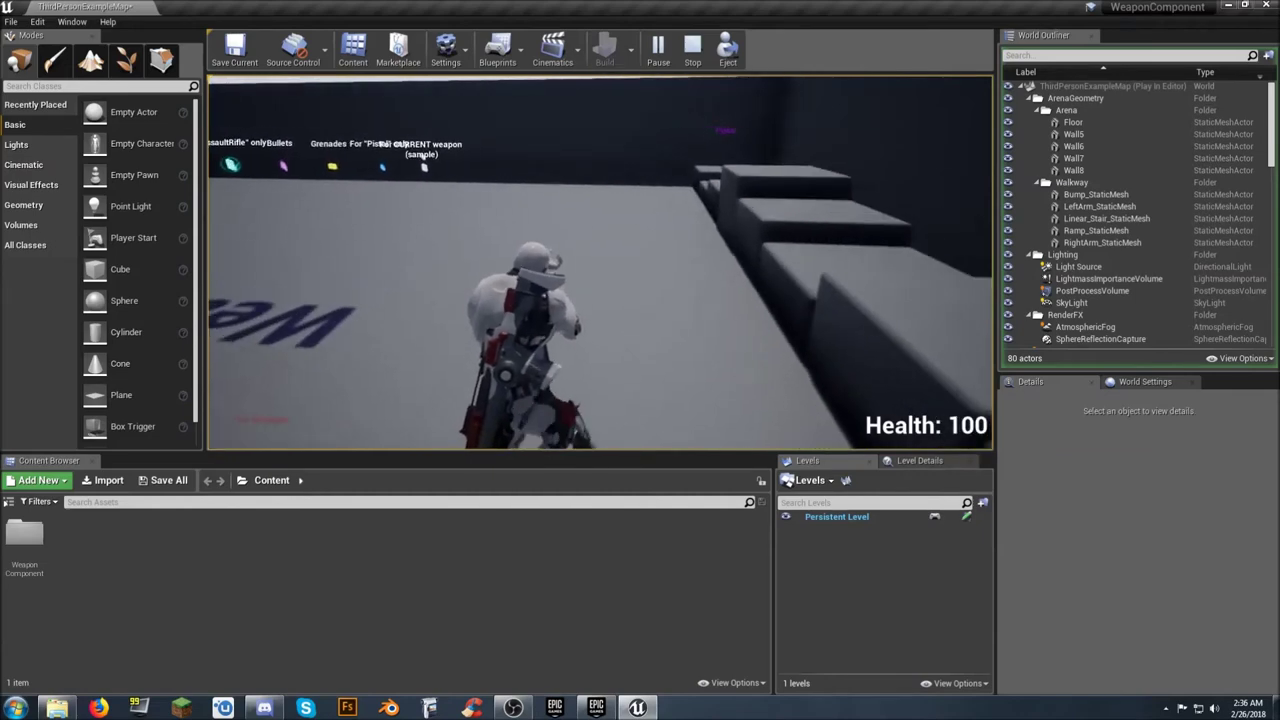
key("w")
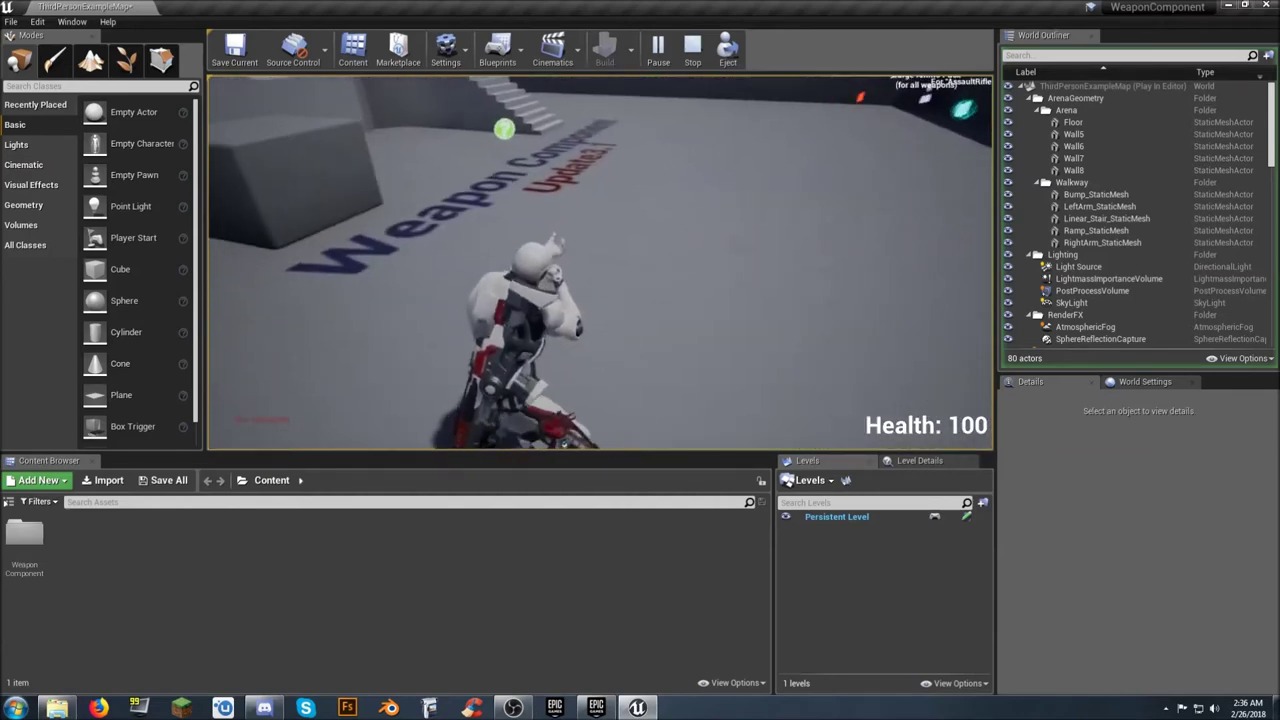
- Equip the pistol near the Weapon Component floor text and fire single shots until its magazine is empty
key("w")
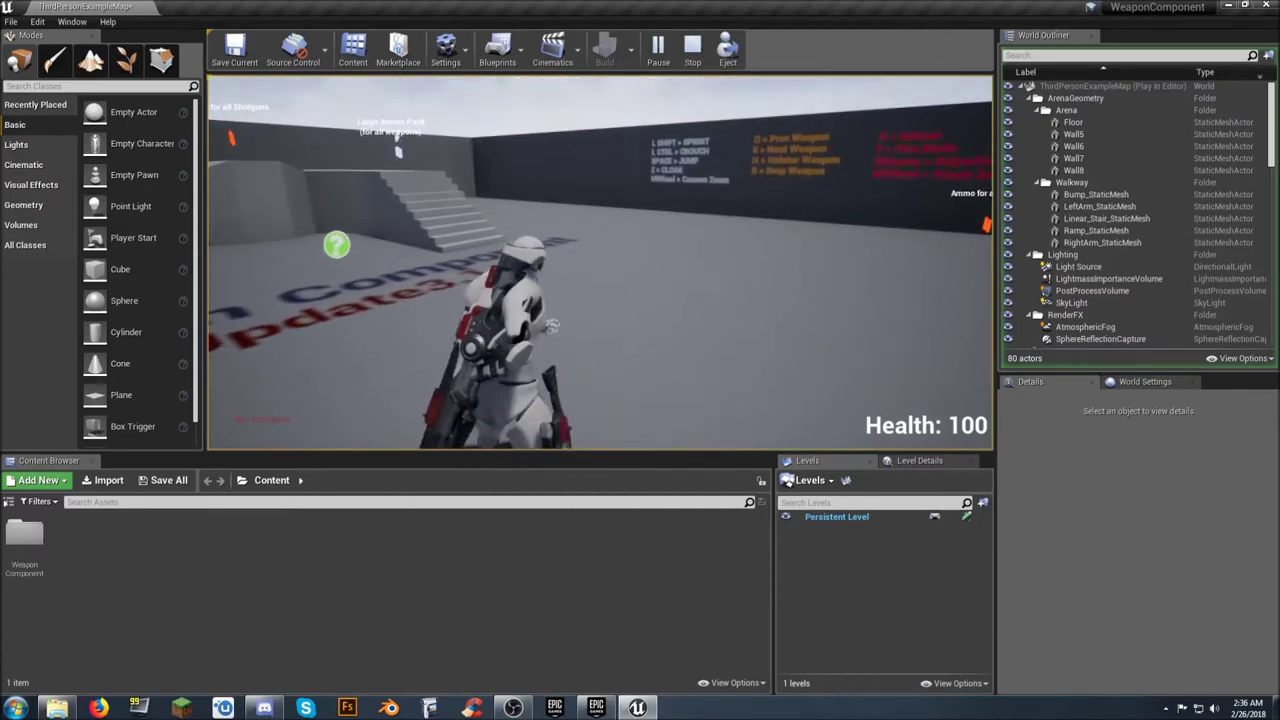
key("e")
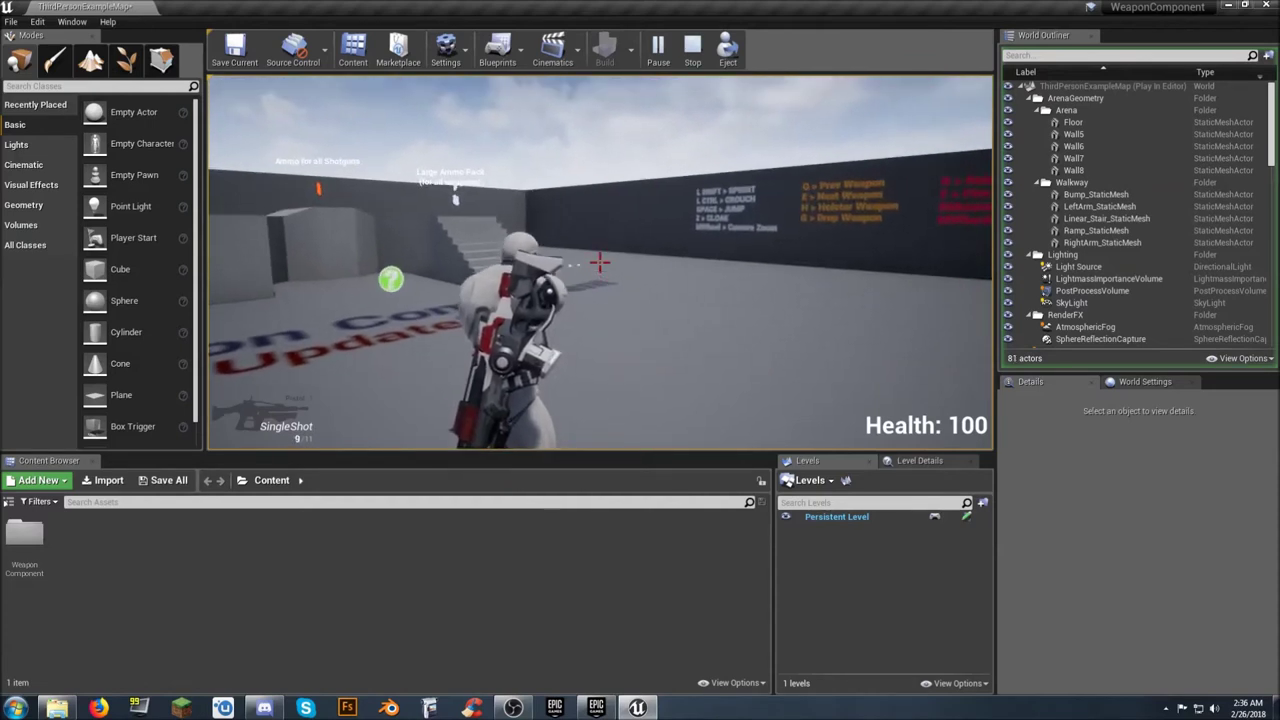
left_click(600, 263)
left_click(600, 263)
left_click(600, 263)
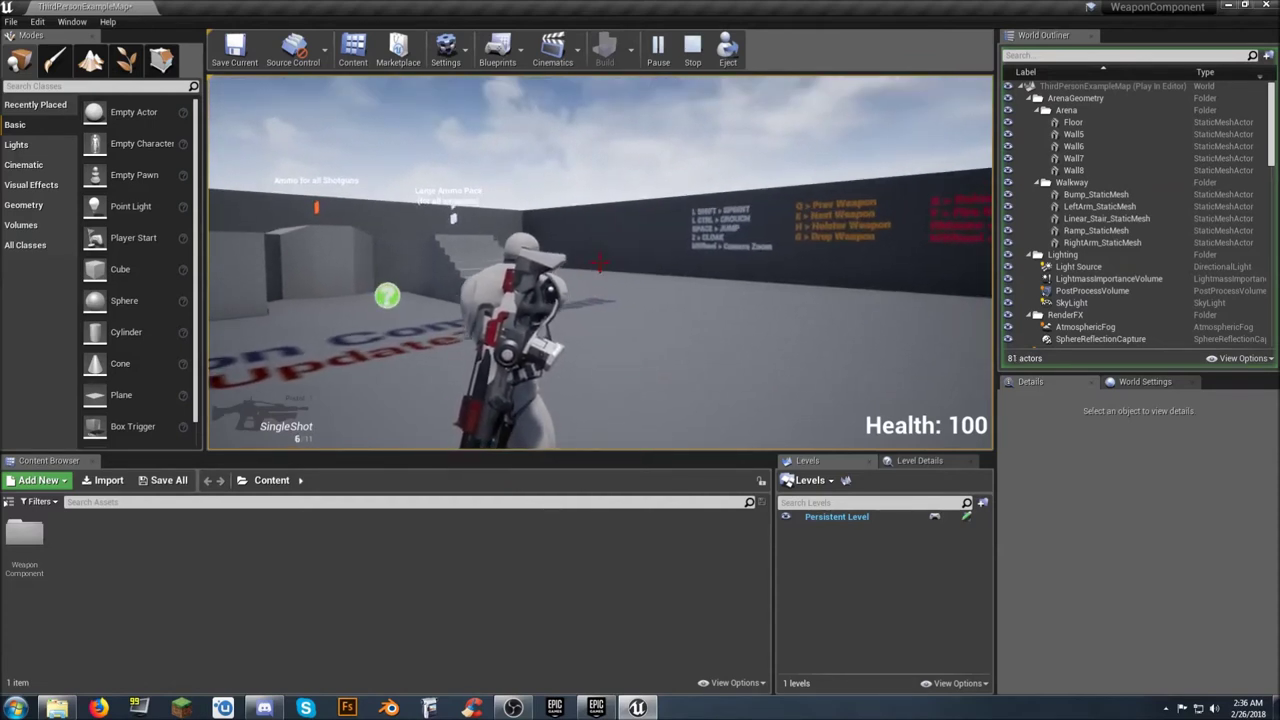
left_click(600, 263)
left_click(600, 263)
left_click(600, 263)
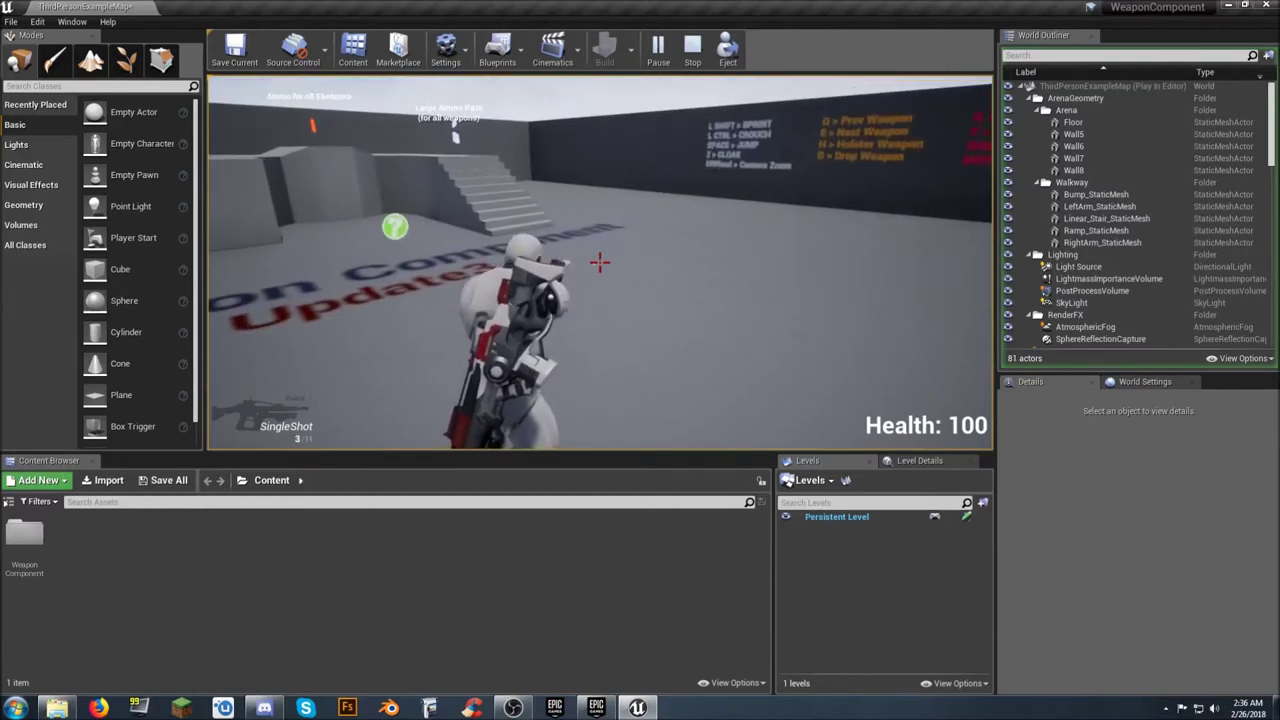
left_click(600, 263)
left_click(600, 263)
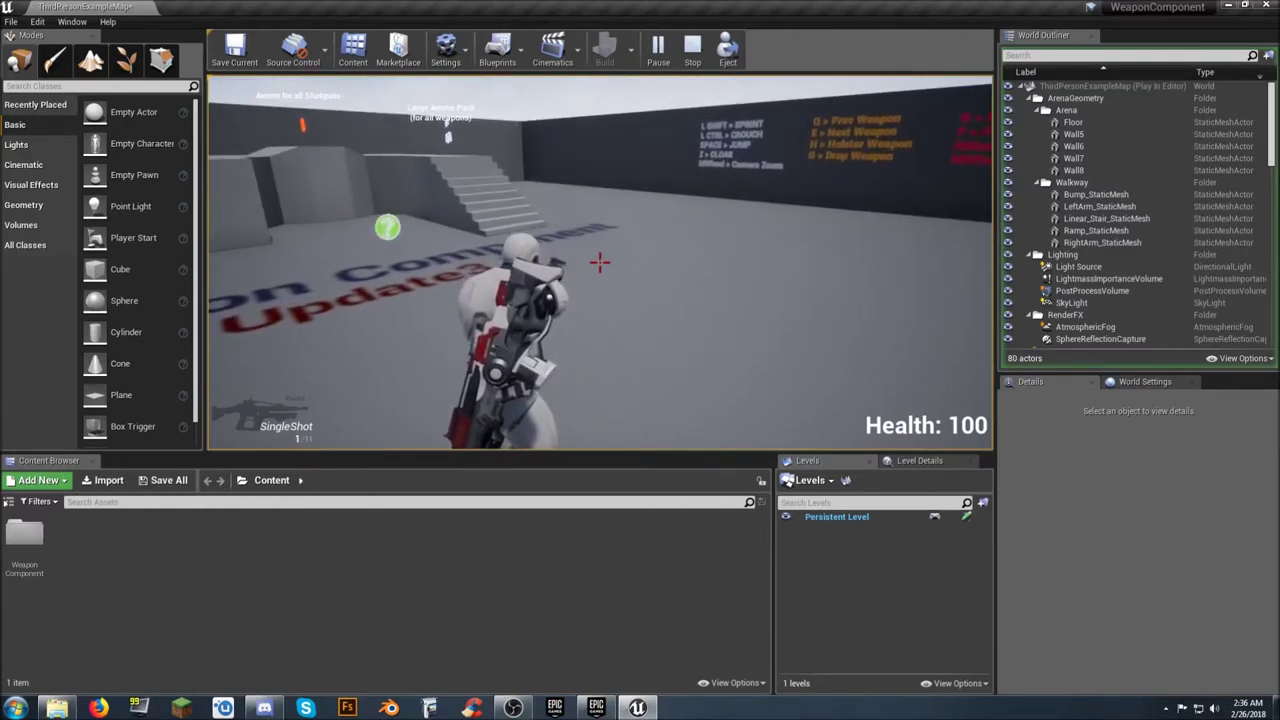
left_click(600, 263)
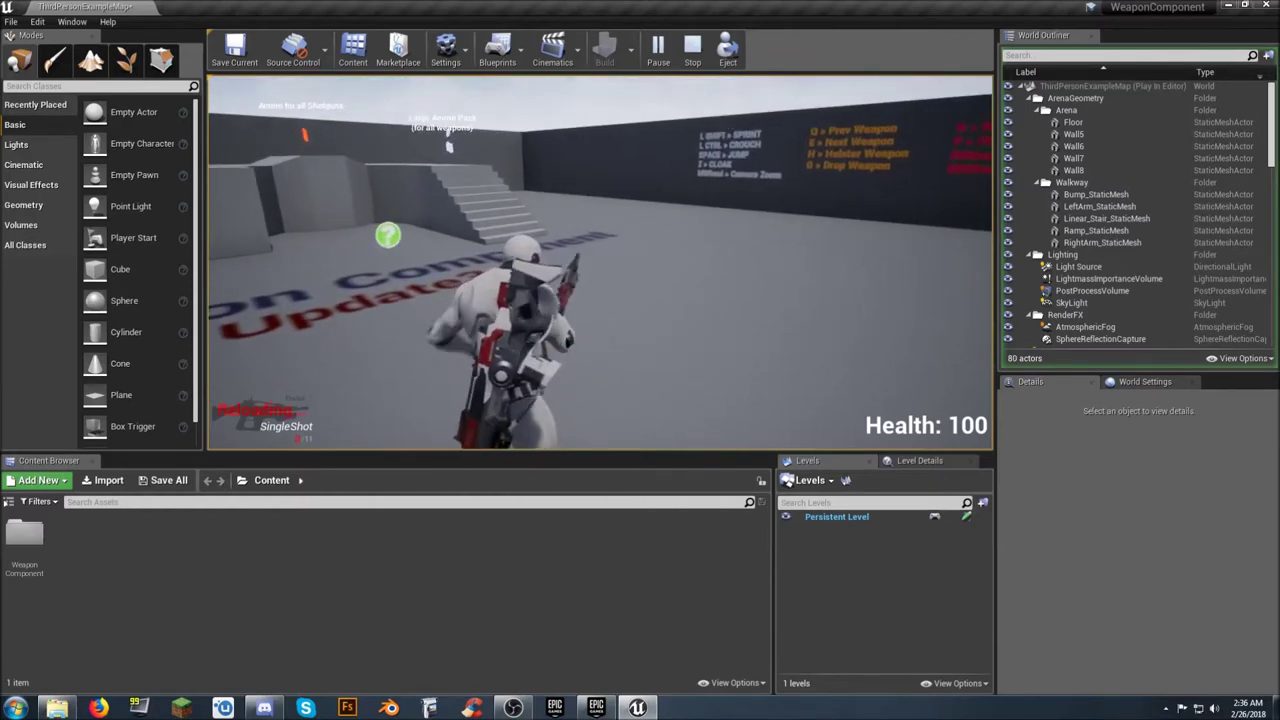
- Aim down the pistol's sight, fire five single shots towards the arena wall, and stop aiming
right_click(600, 263)
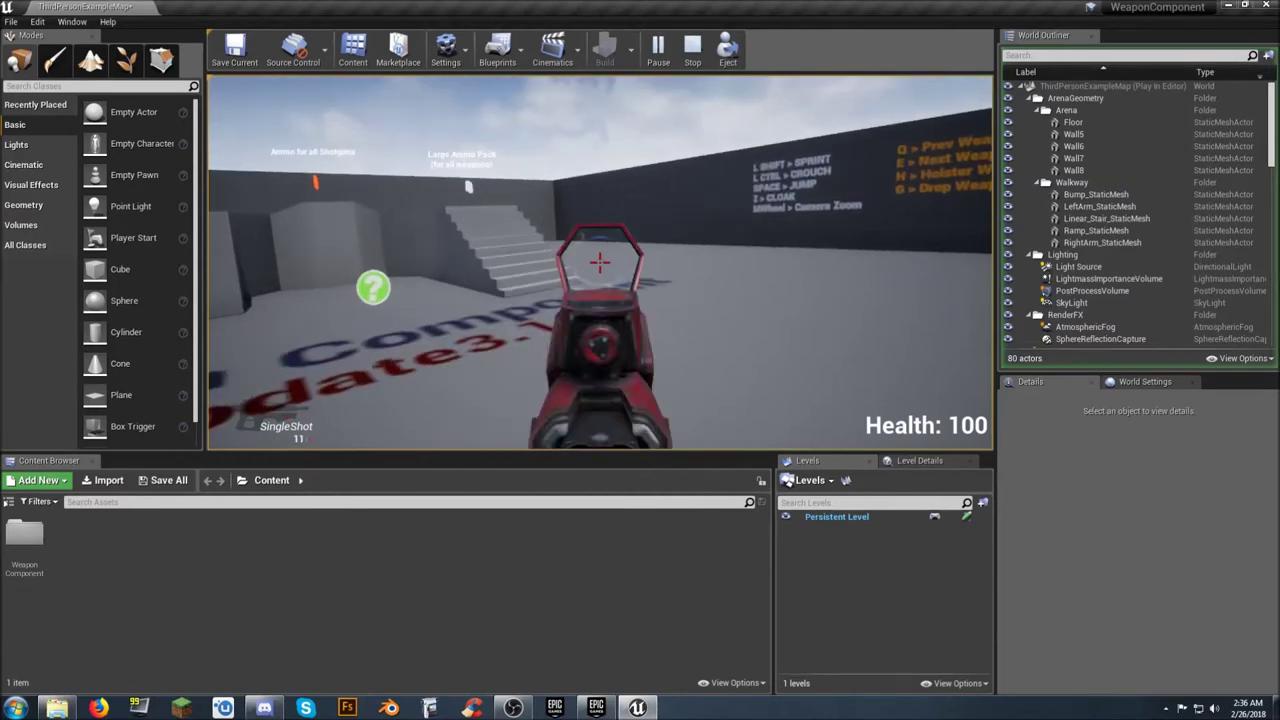
left_click(600, 263)
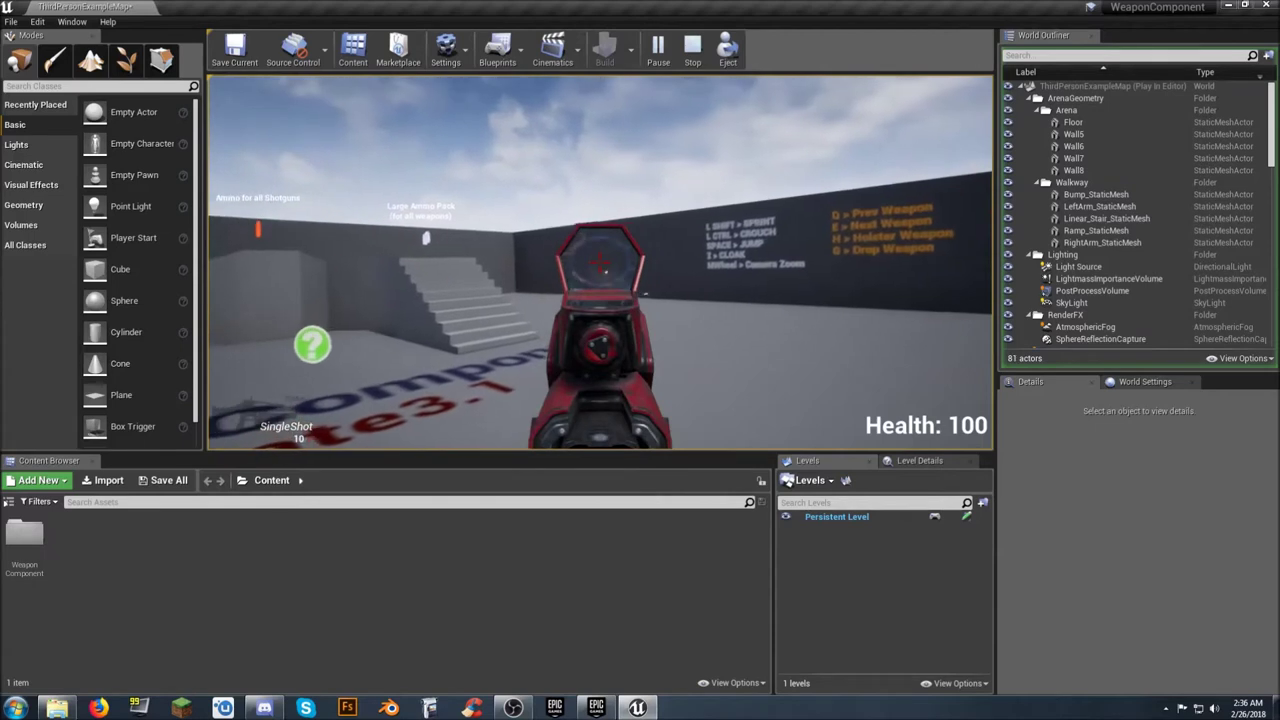
left_click(600, 263)
left_click(600, 263)
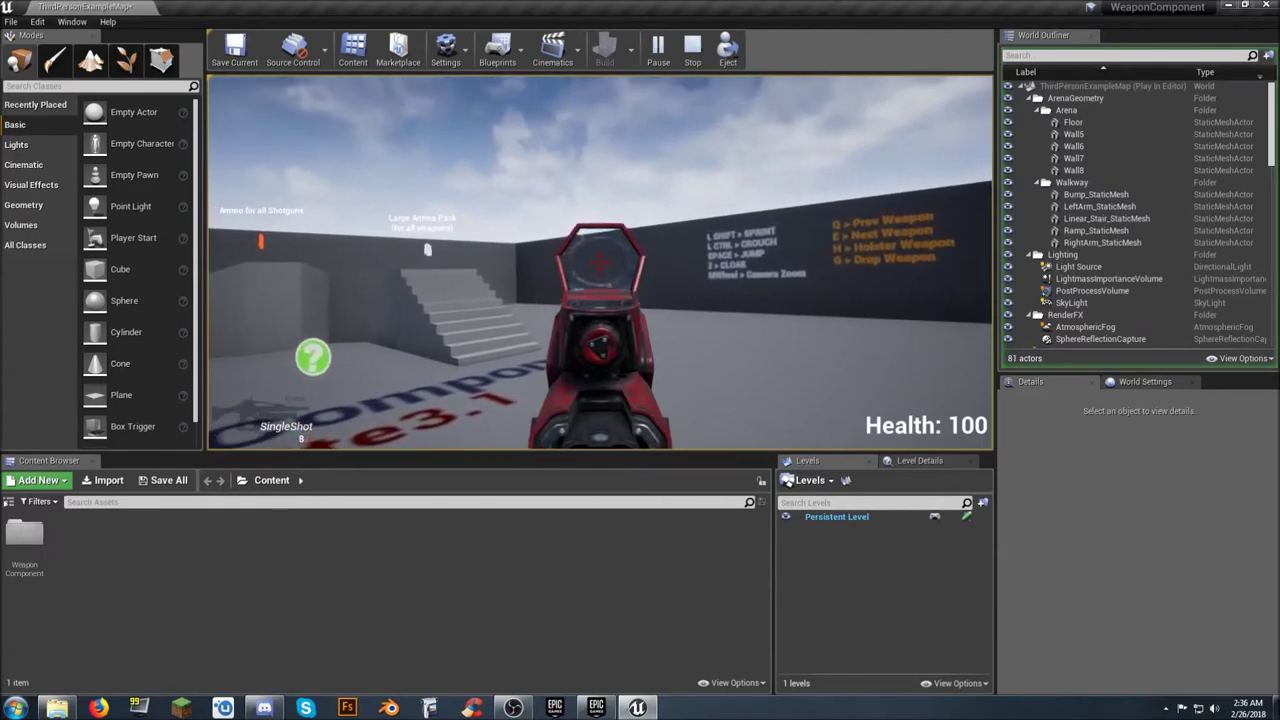
left_click(600, 263)
left_click(600, 263)
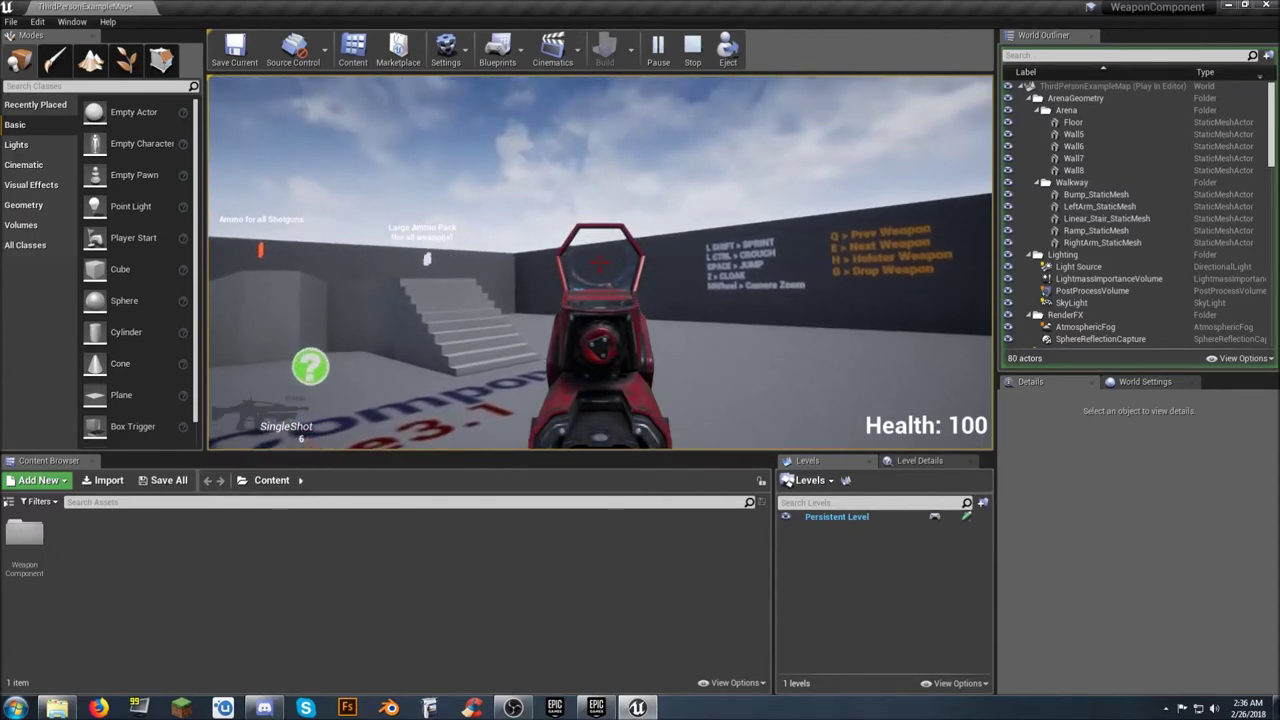
right_click(600, 263)
- Switch to the assault rifle and fire four rounds in SingleShot mode
key("e")
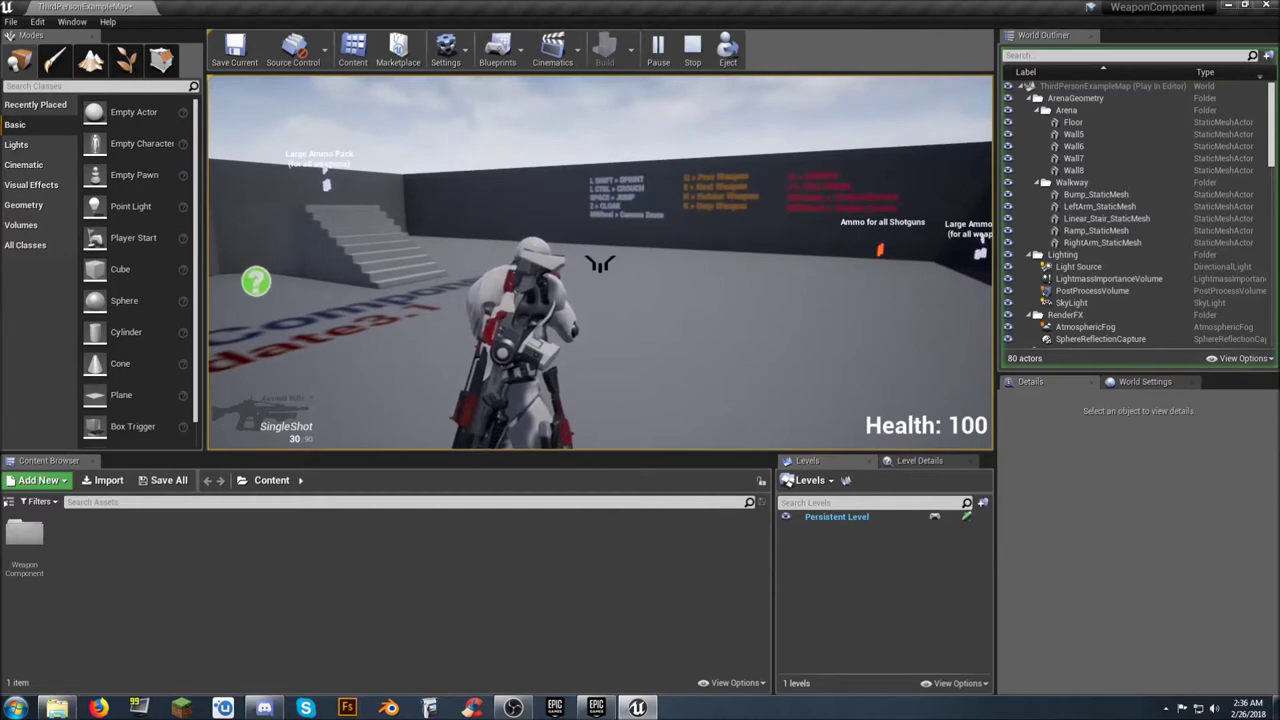
left_click(600, 263)
left_click(600, 263)
left_click(600, 263)
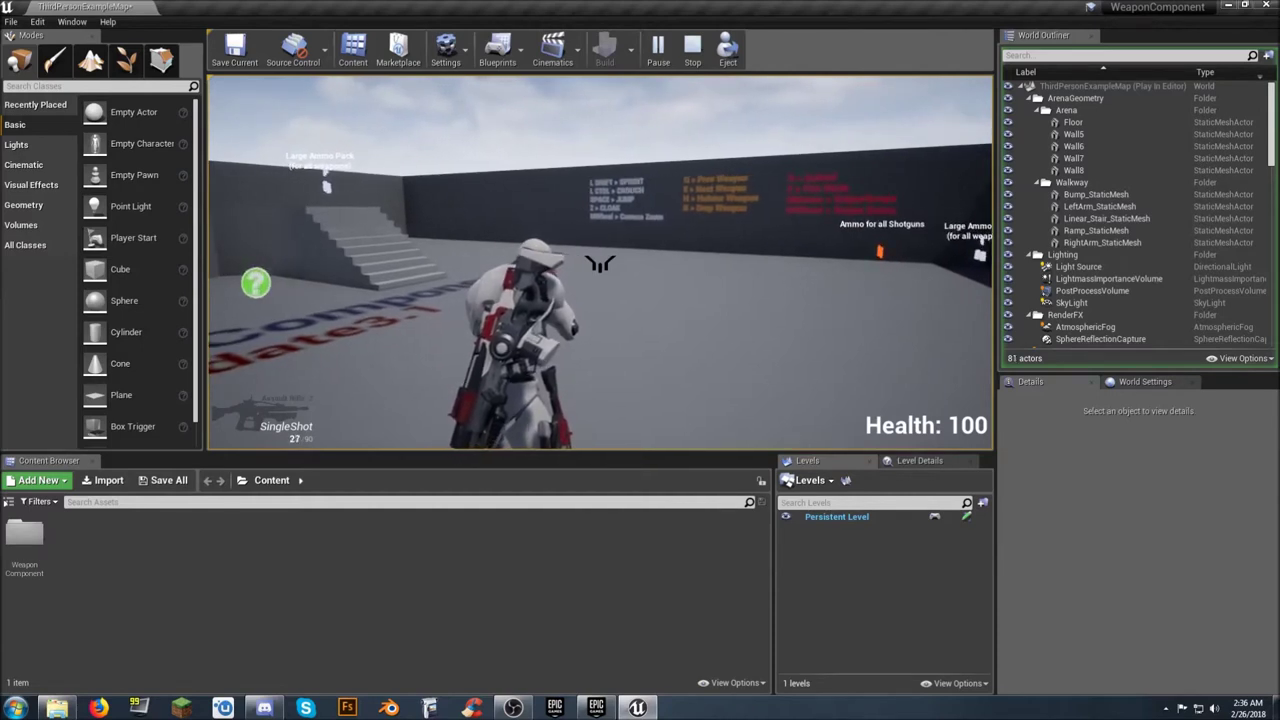
left_click(600, 263)
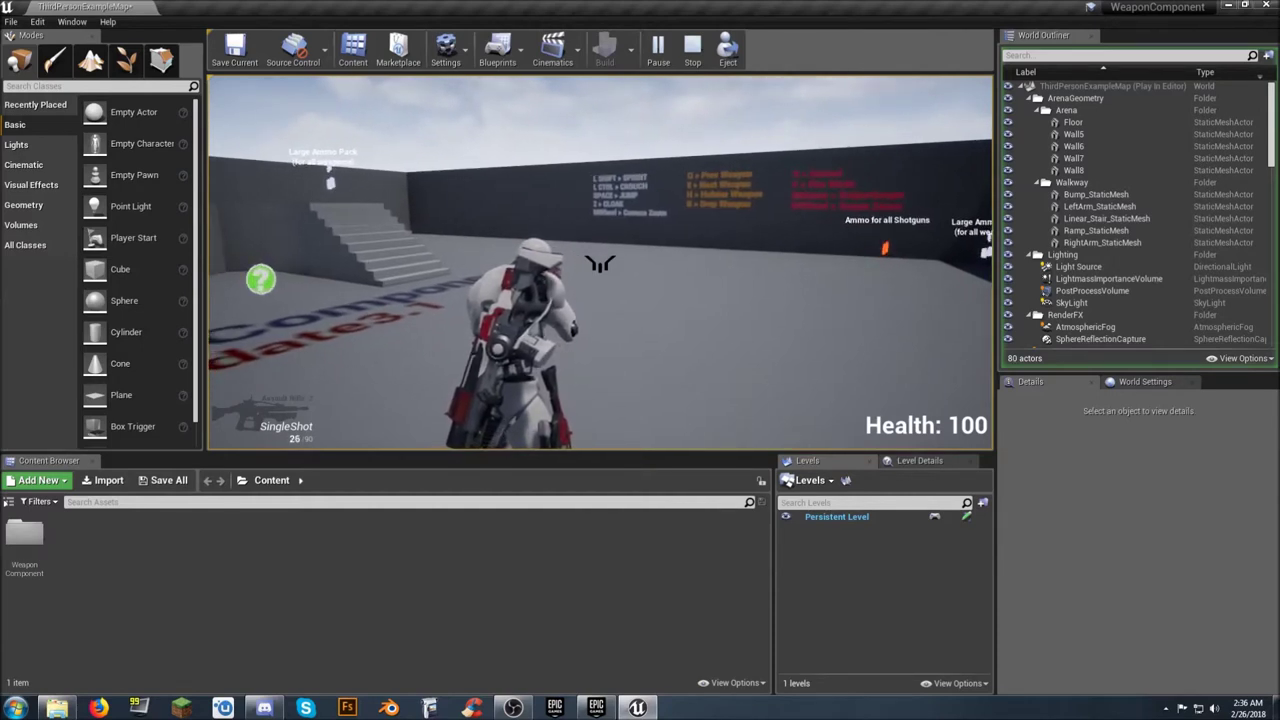
- Test the assault rifle's Burst fire mode by shooting several bursts towards the arena wall
left_click(600, 263)
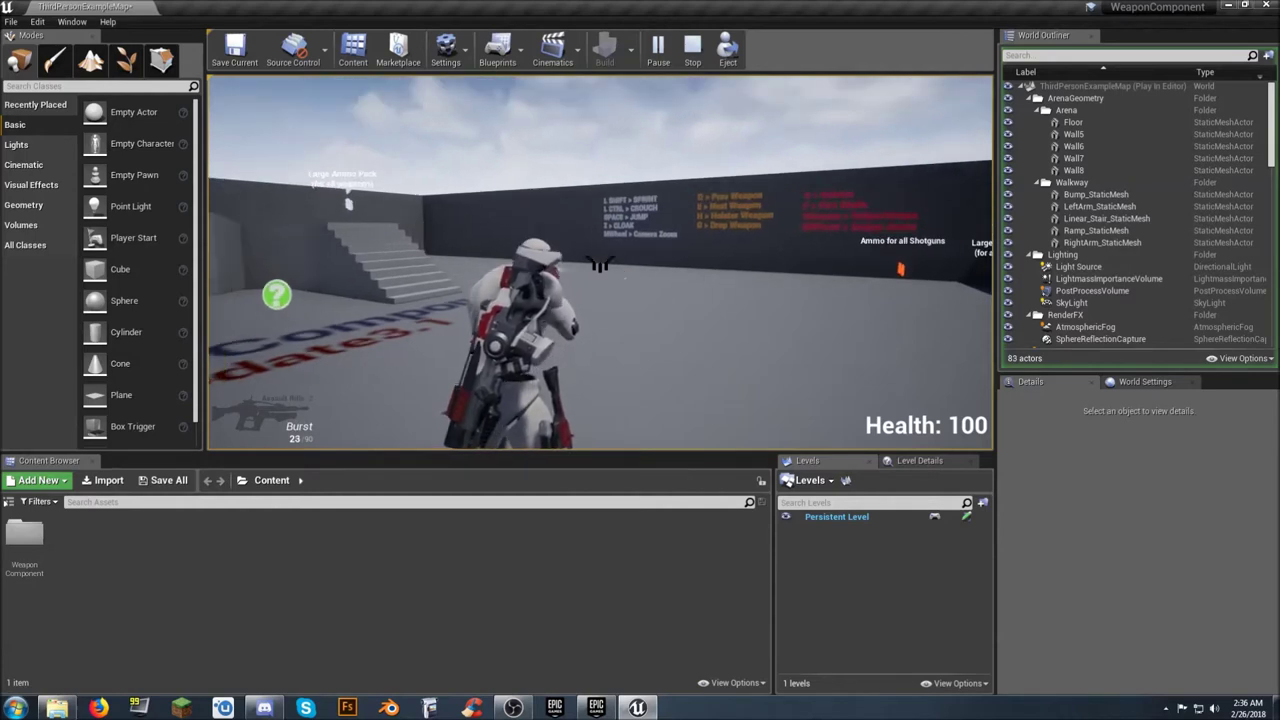
left_click(600, 263)
left_click(600, 263)
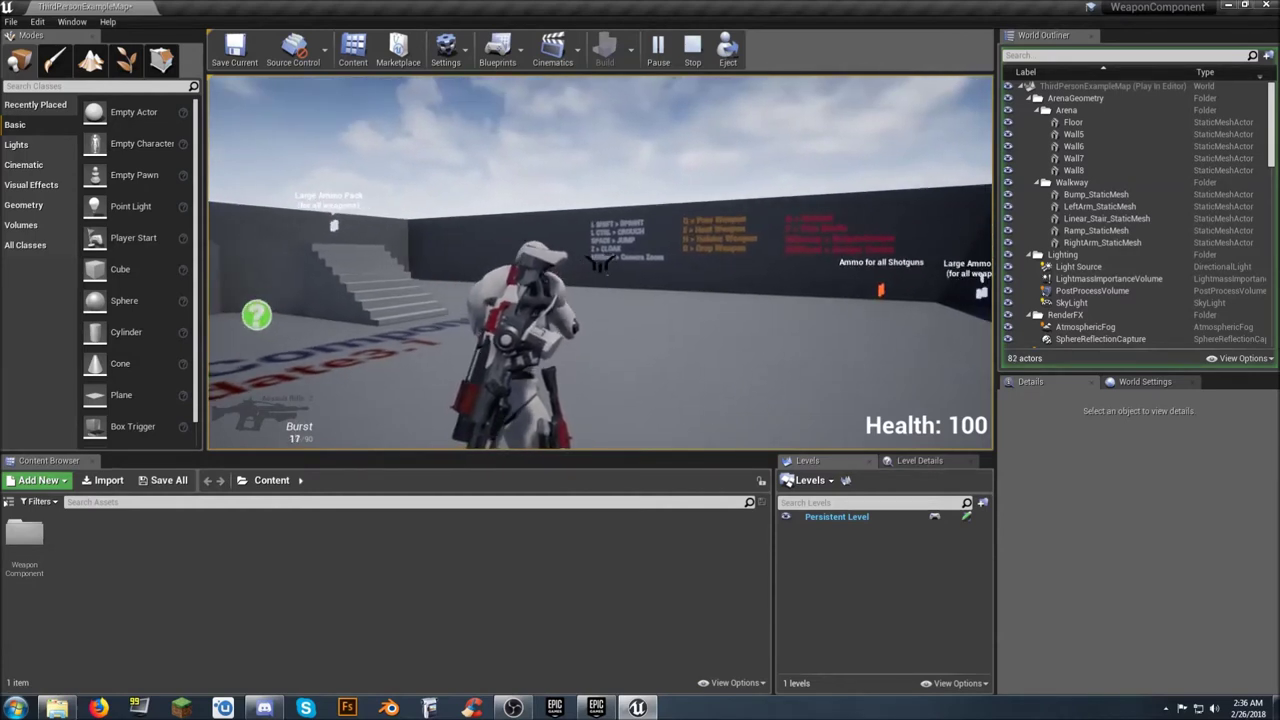
left_click(600, 263)
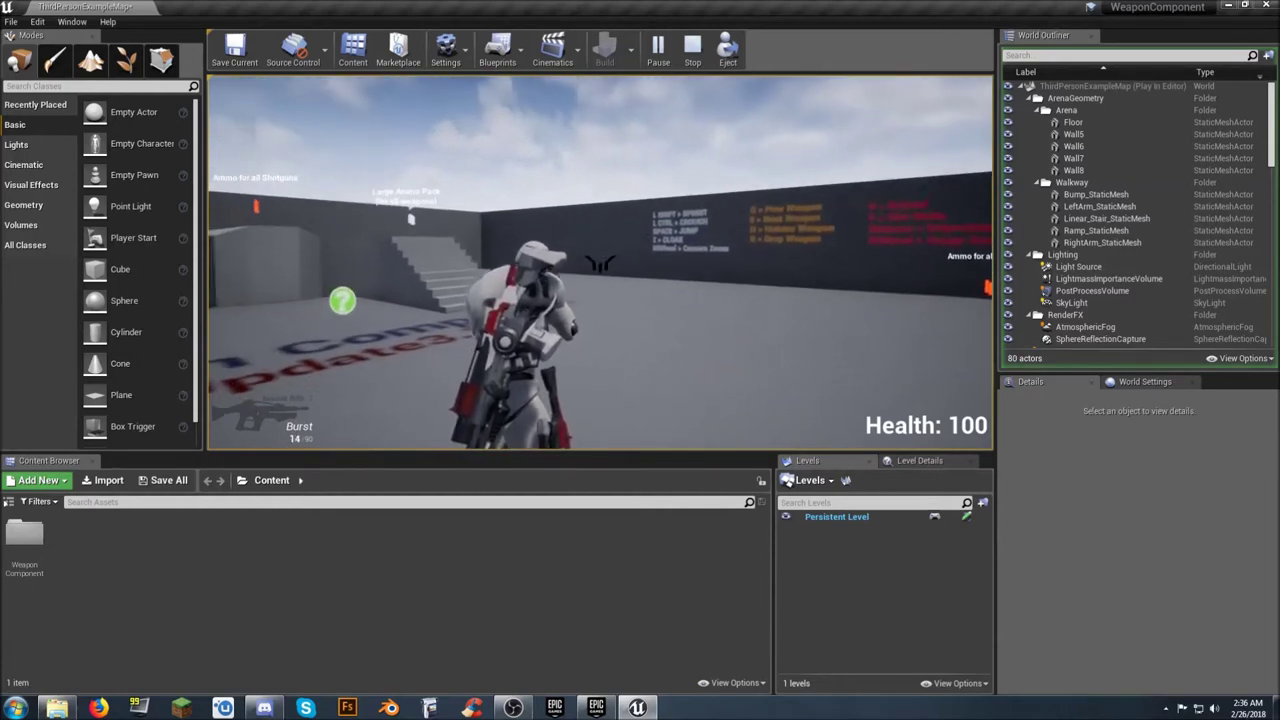
- Set the assault rifle to FullAuto and fire it continuously, emptying one magazine and continuing with the next
key("f")
left_click(600, 263)
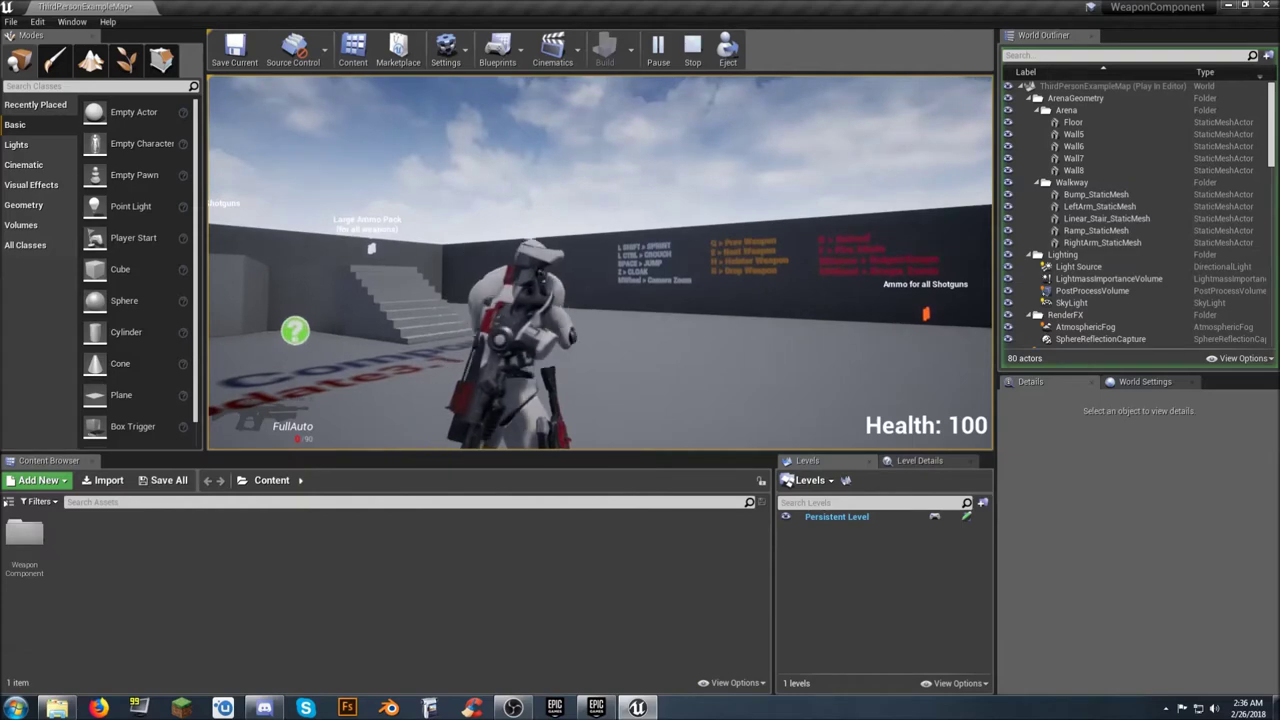
left_click(600, 263)
left_click(600, 263)
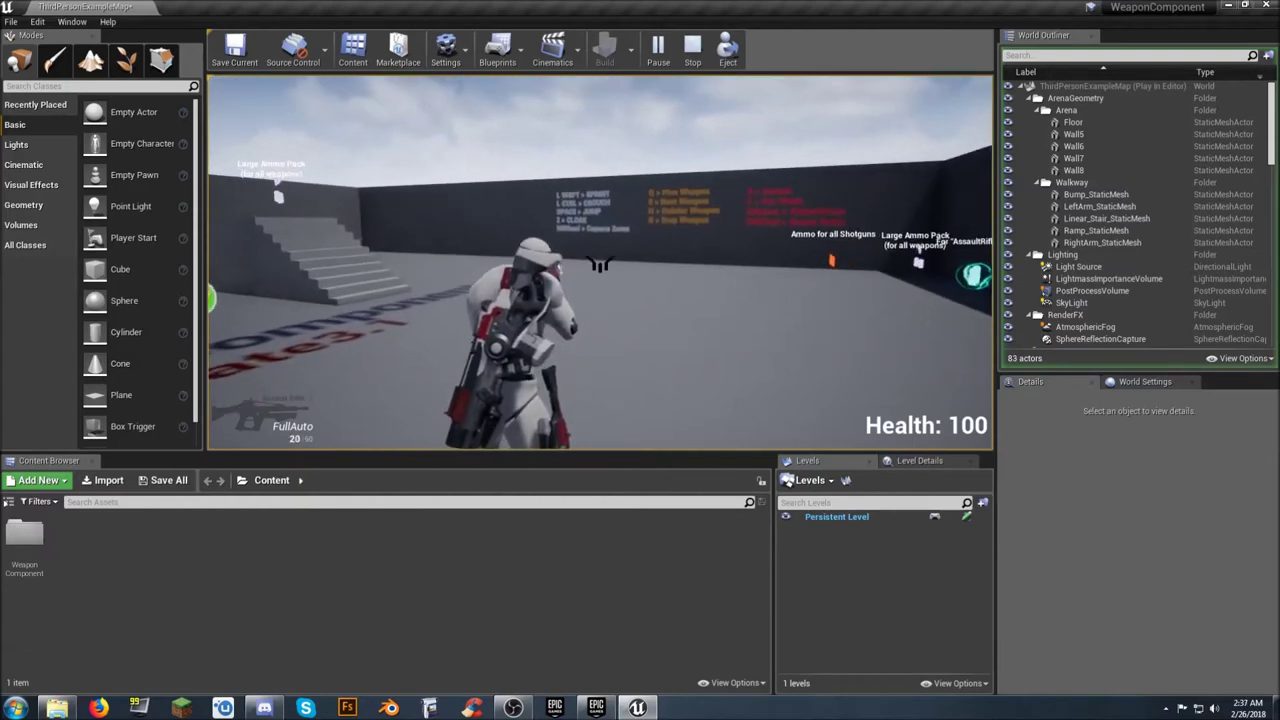
left_click(600, 263)
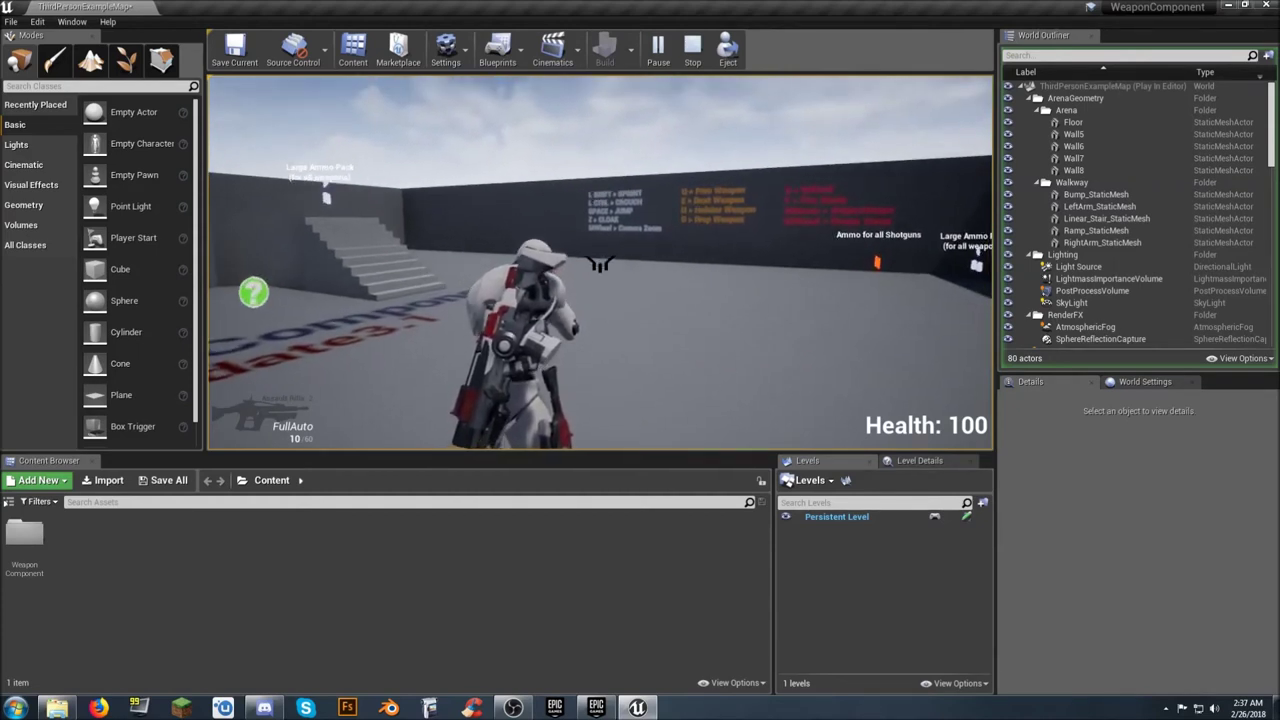
- Holster and redraw the assault rifle, and fire a short FullAuto burst through its 1.5x scope
key("h")
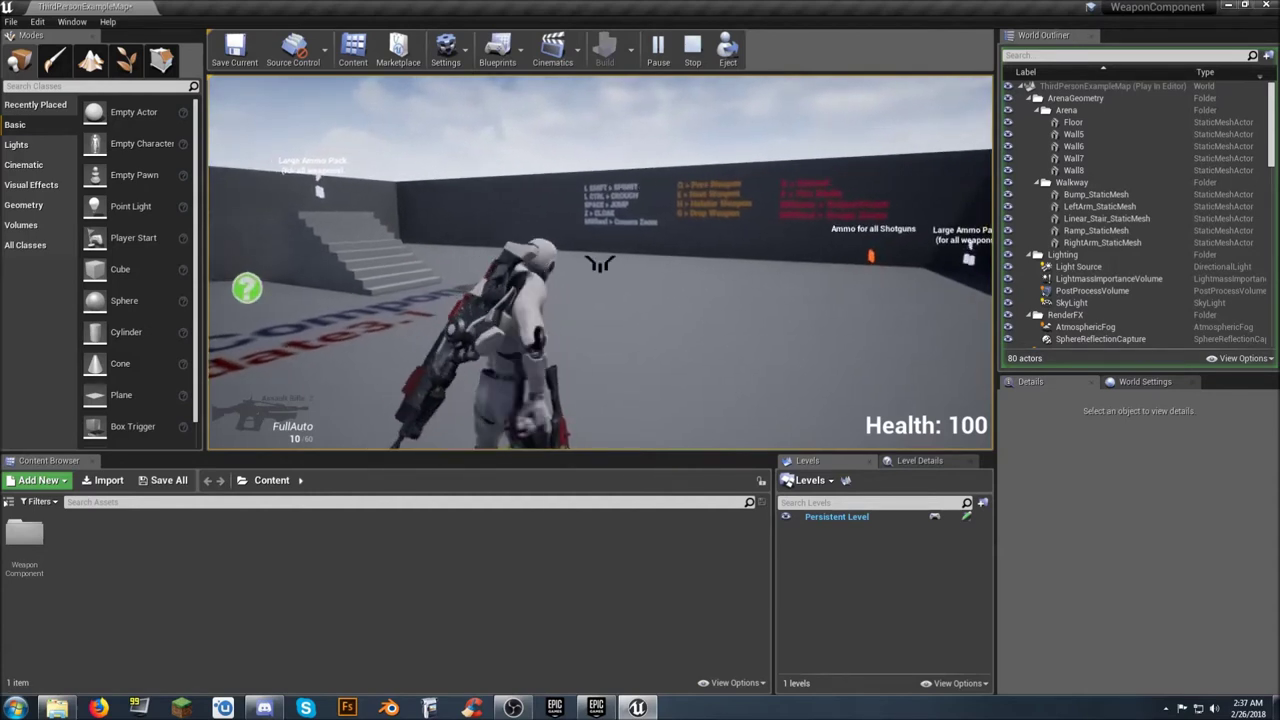
key("h")
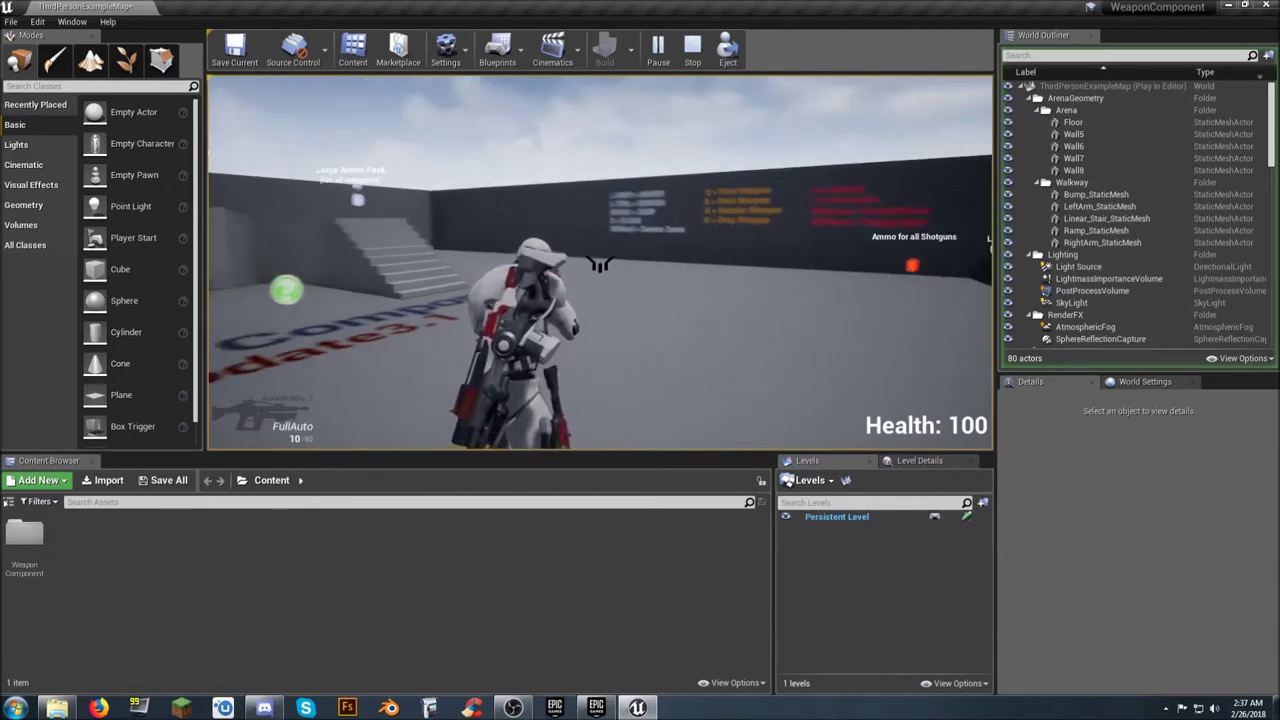
right_click(600, 263)
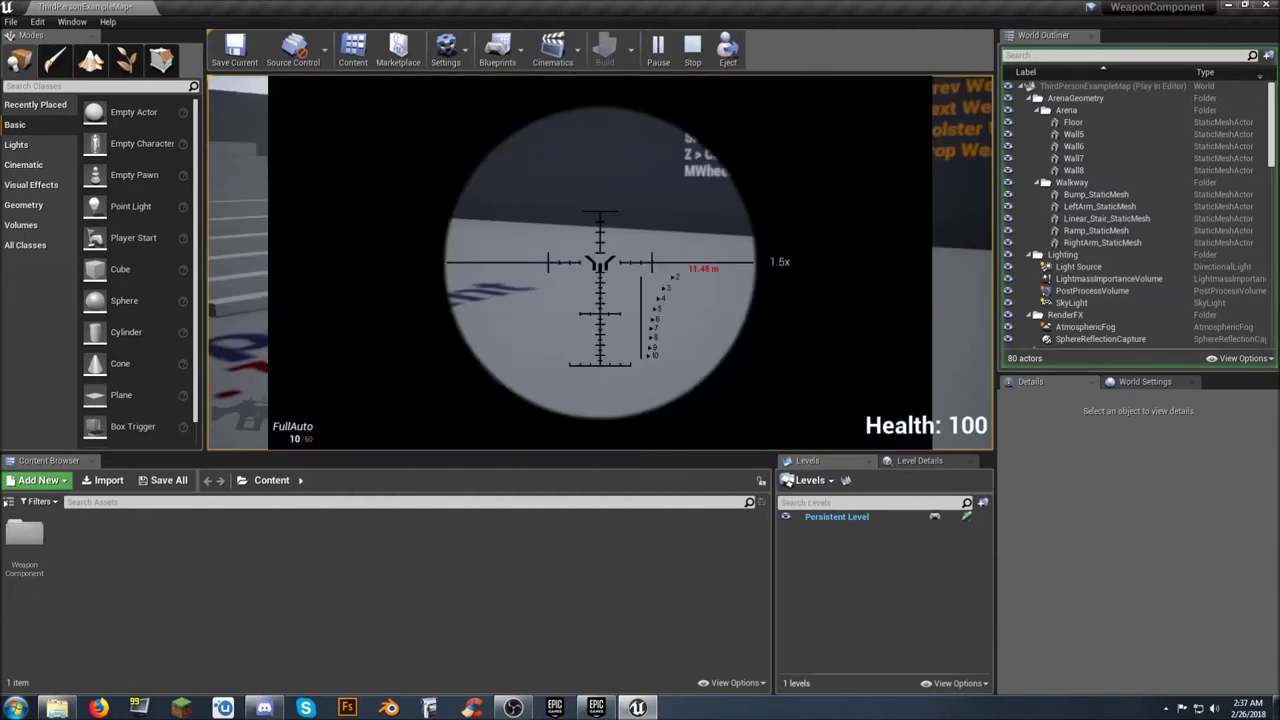
left_click(600, 262)
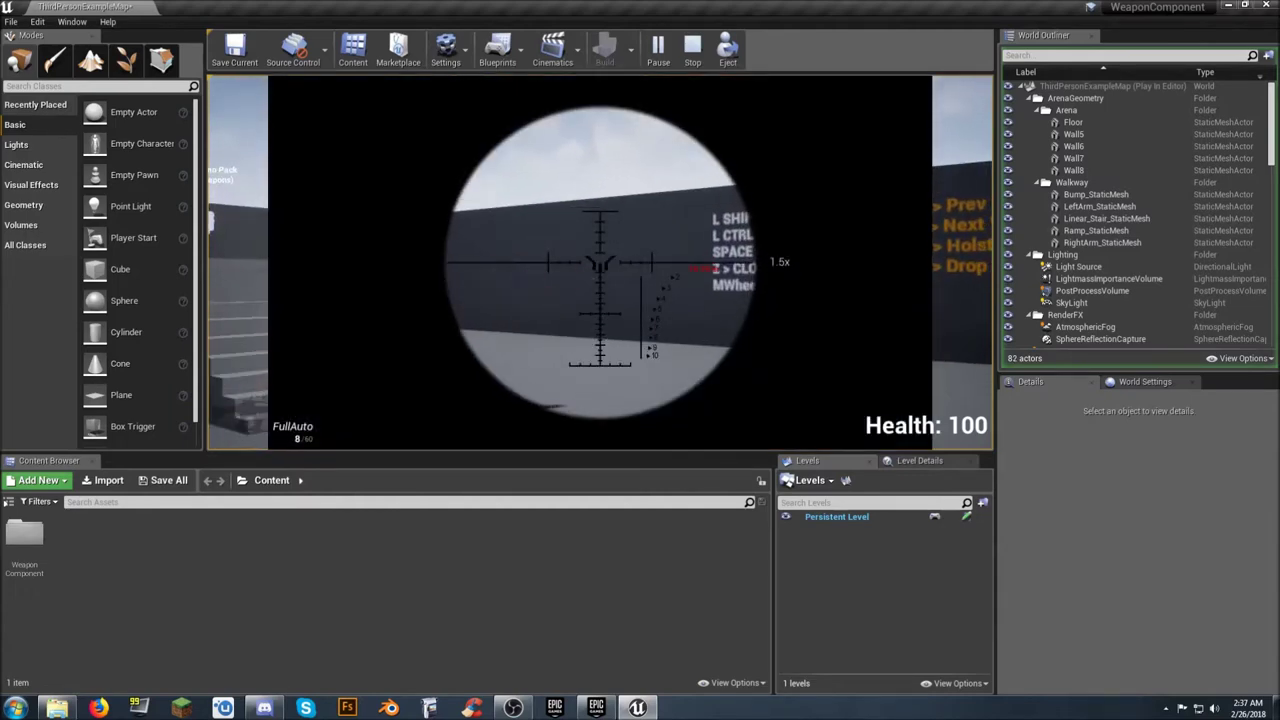
right_click(600, 262)
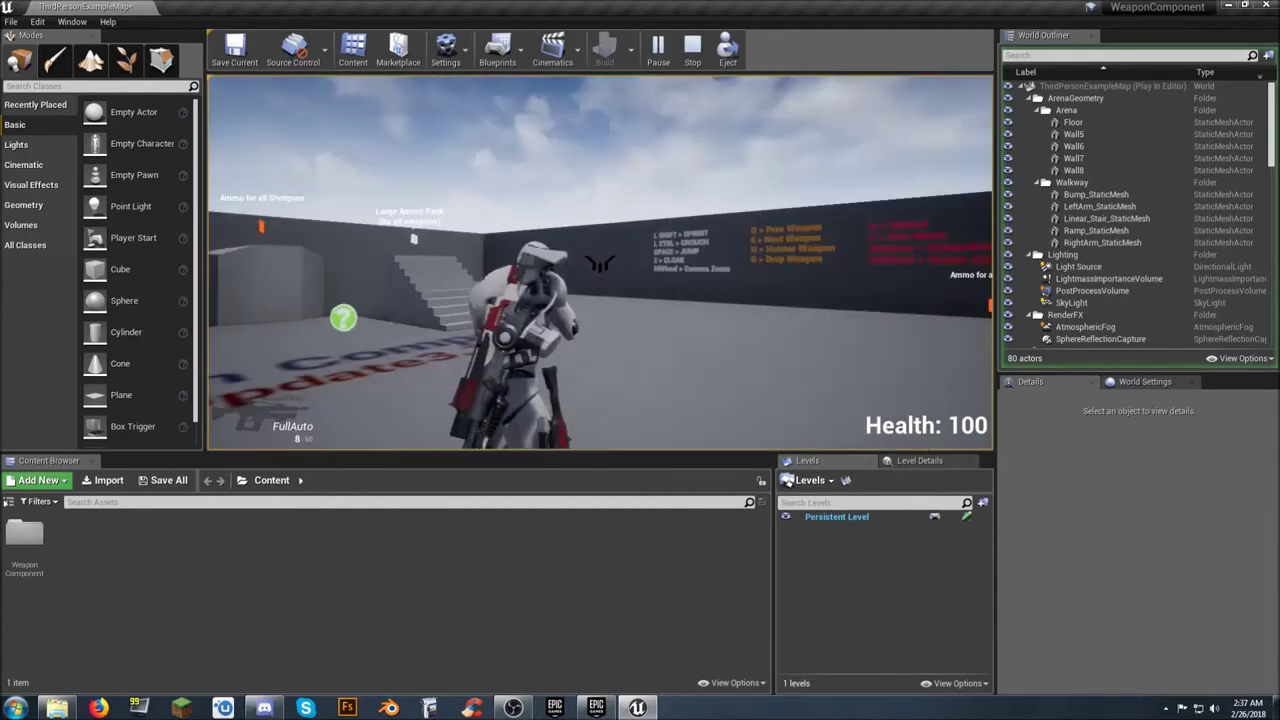
- Toggle the assault rifle's scope view on and off repeatedly to demonstrate aiming
right_click(600, 262)
right_click(600, 262)
right_click(600, 262)
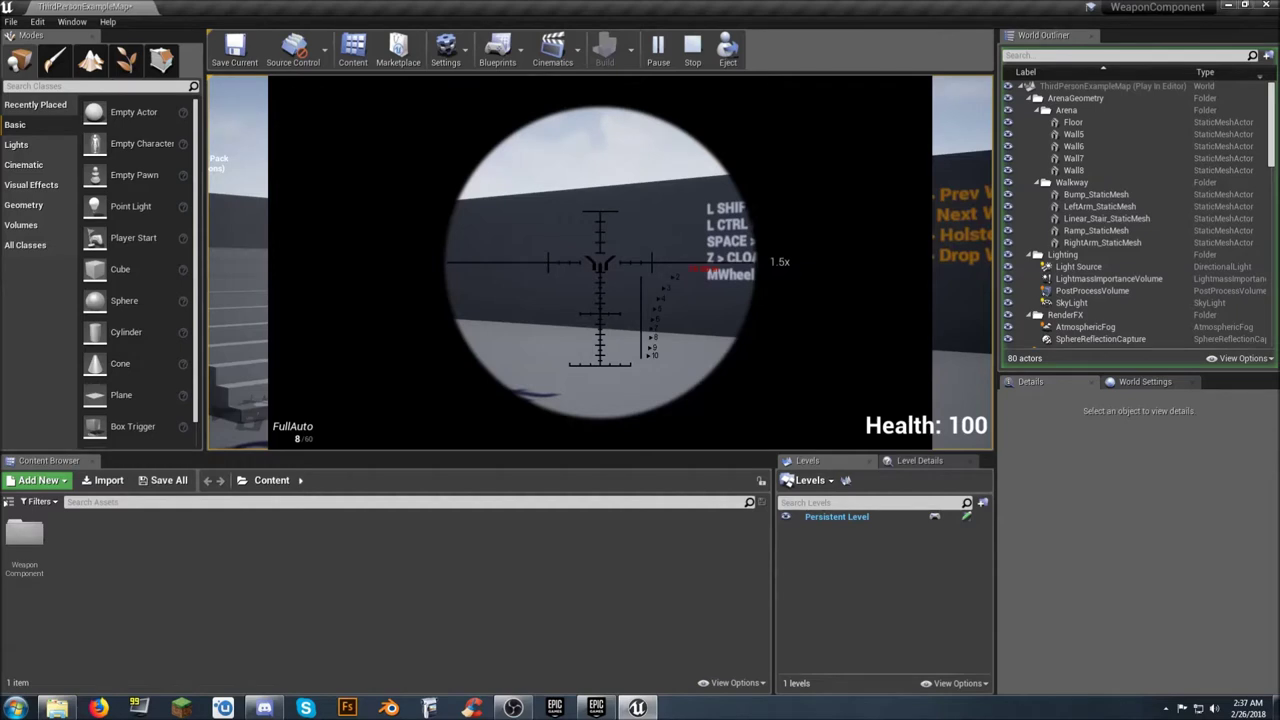
right_click(600, 262)
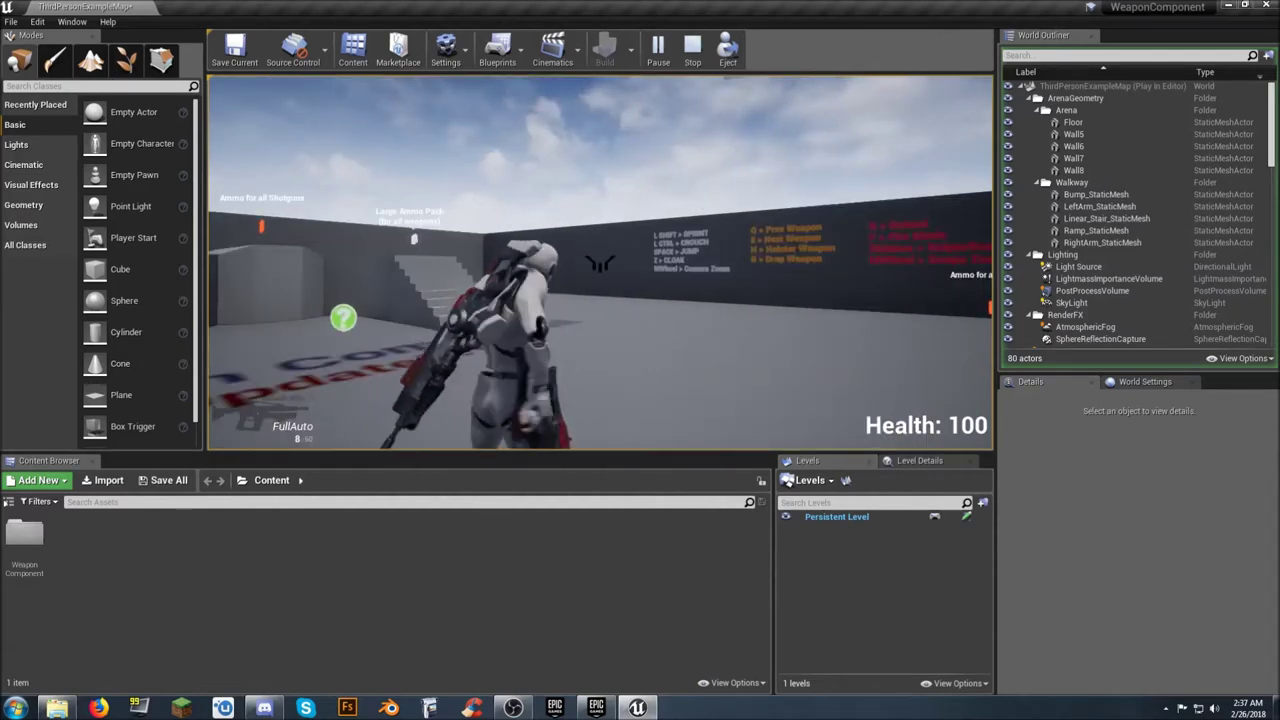
- Switch to the assault rifle with camera, fire eight single shots through its sight, and return to the third-person view
key("e")
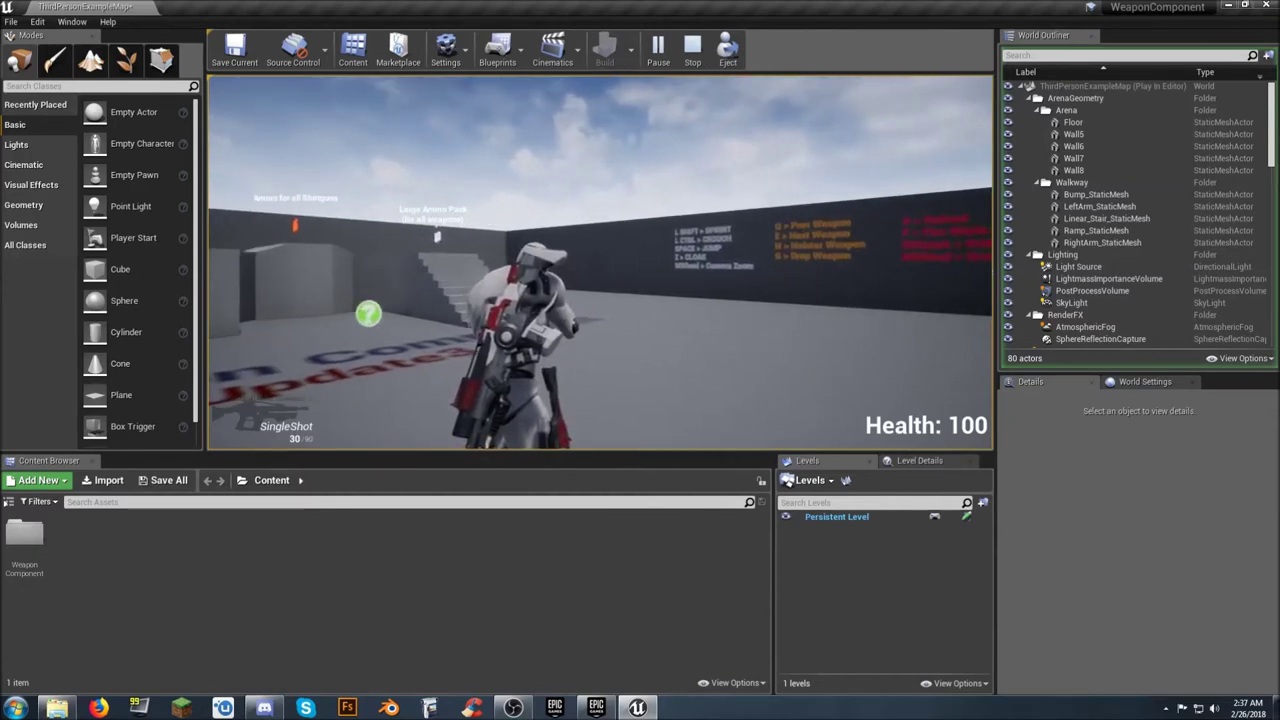
right_click(600, 262)
key("d")
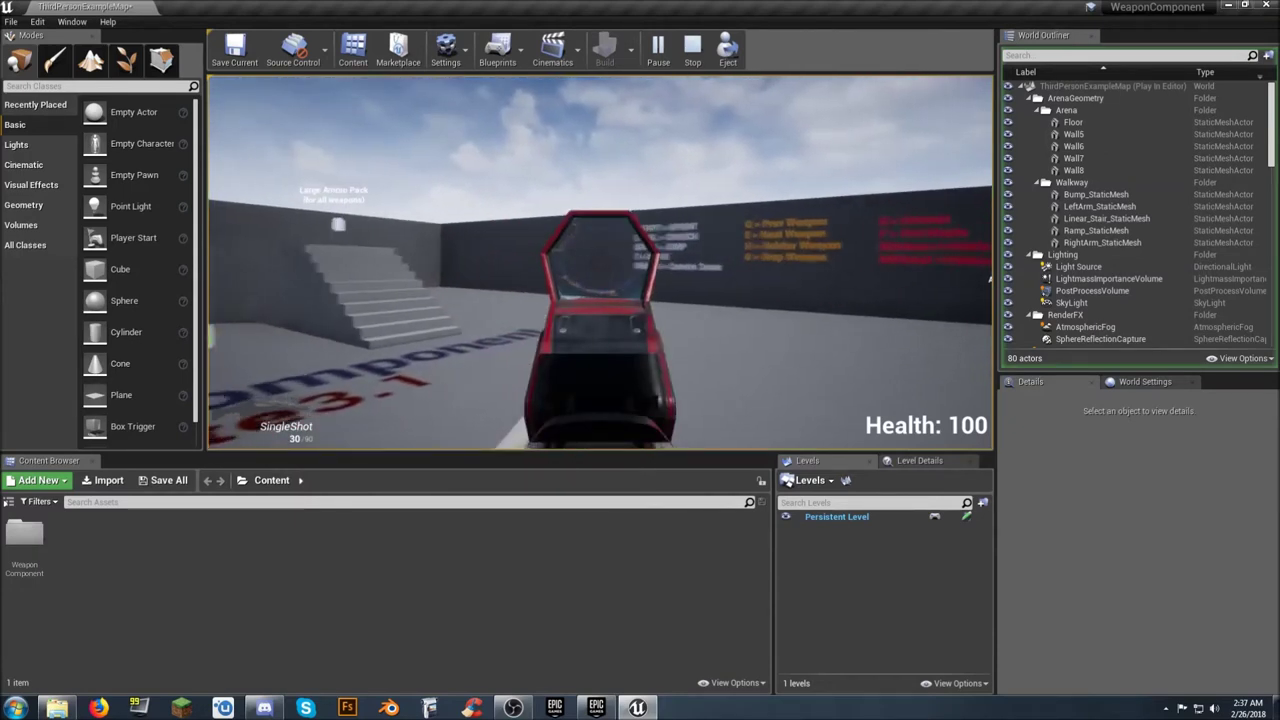
left_click(600, 262)
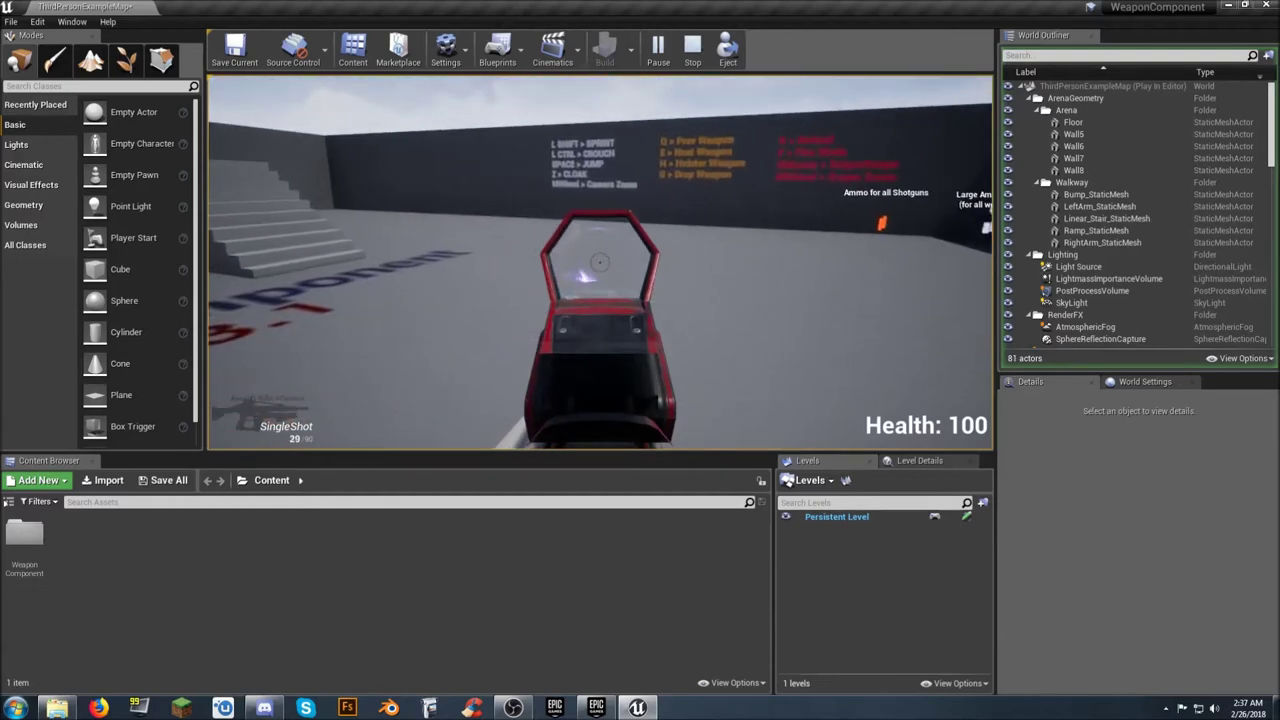
left_click(600, 262)
left_click(600, 262)
left_click(600, 262)
left_click(600, 262)
left_click(600, 262)
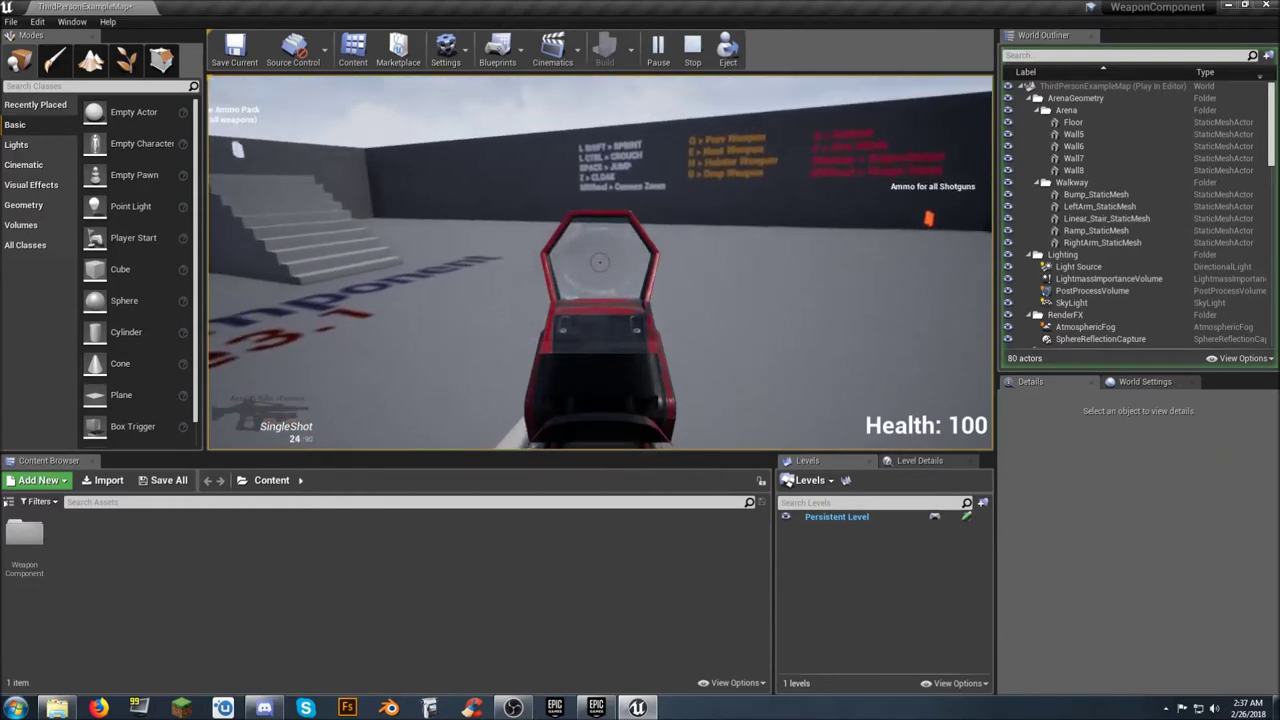
left_click(600, 262)
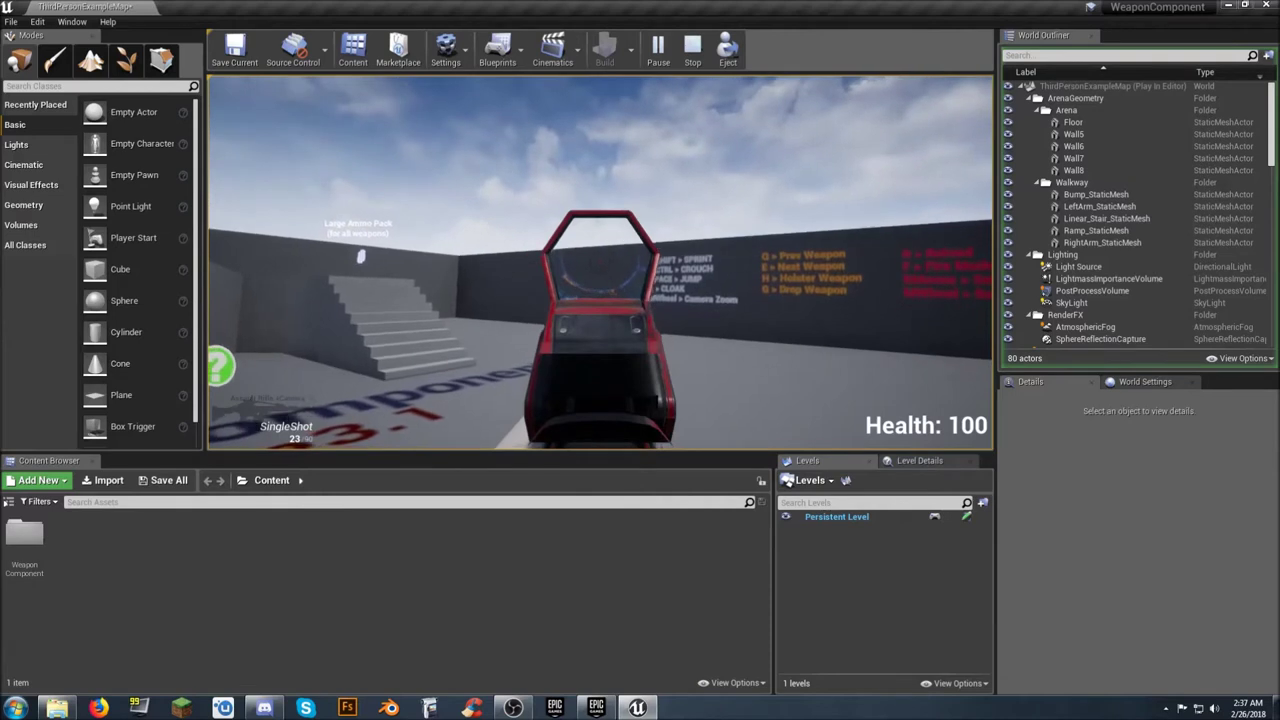
left_click(600, 262)
scroll(600, 262, "down", 3)
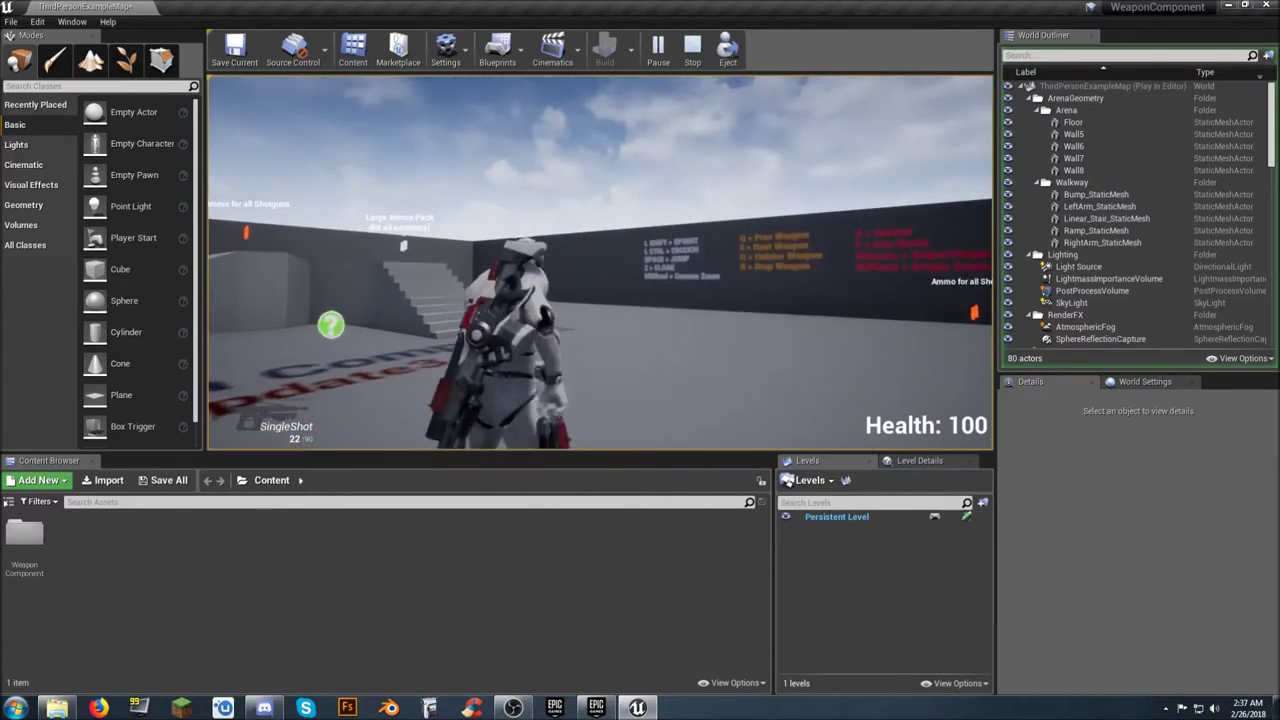
- Switch to the shotgun and fire two single shots in the arena
key("e")
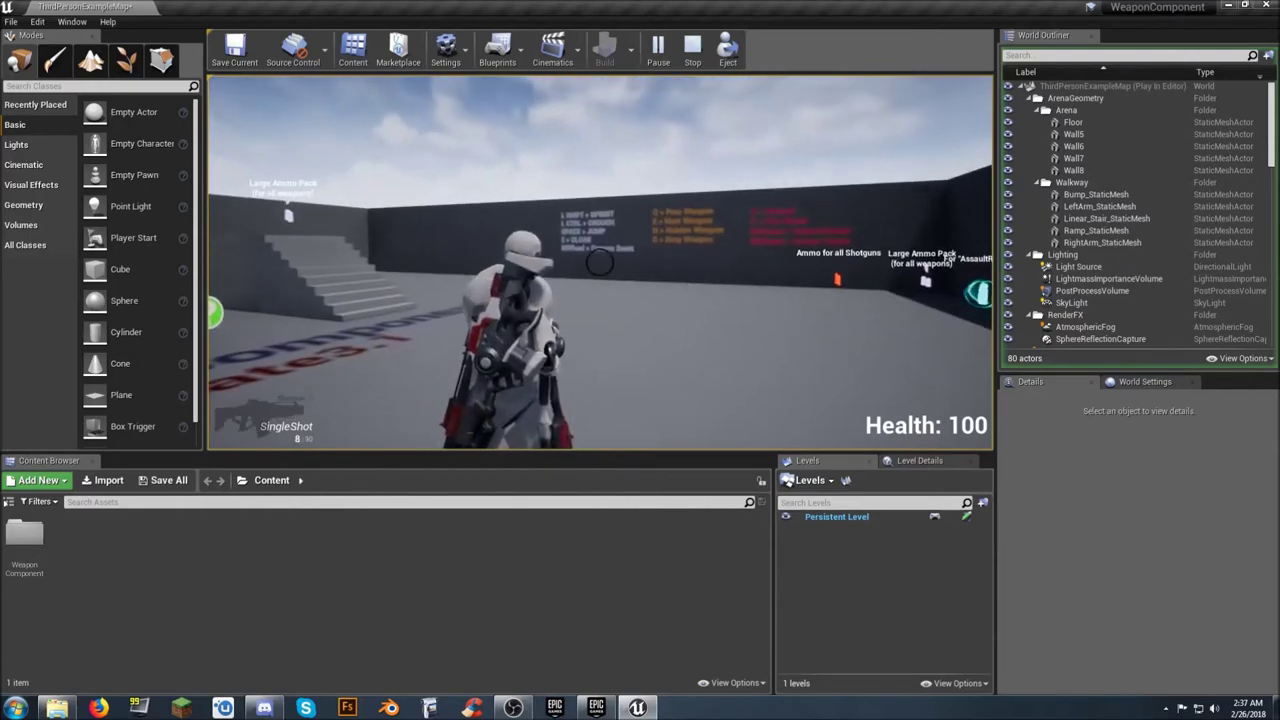
left_click(600, 262)
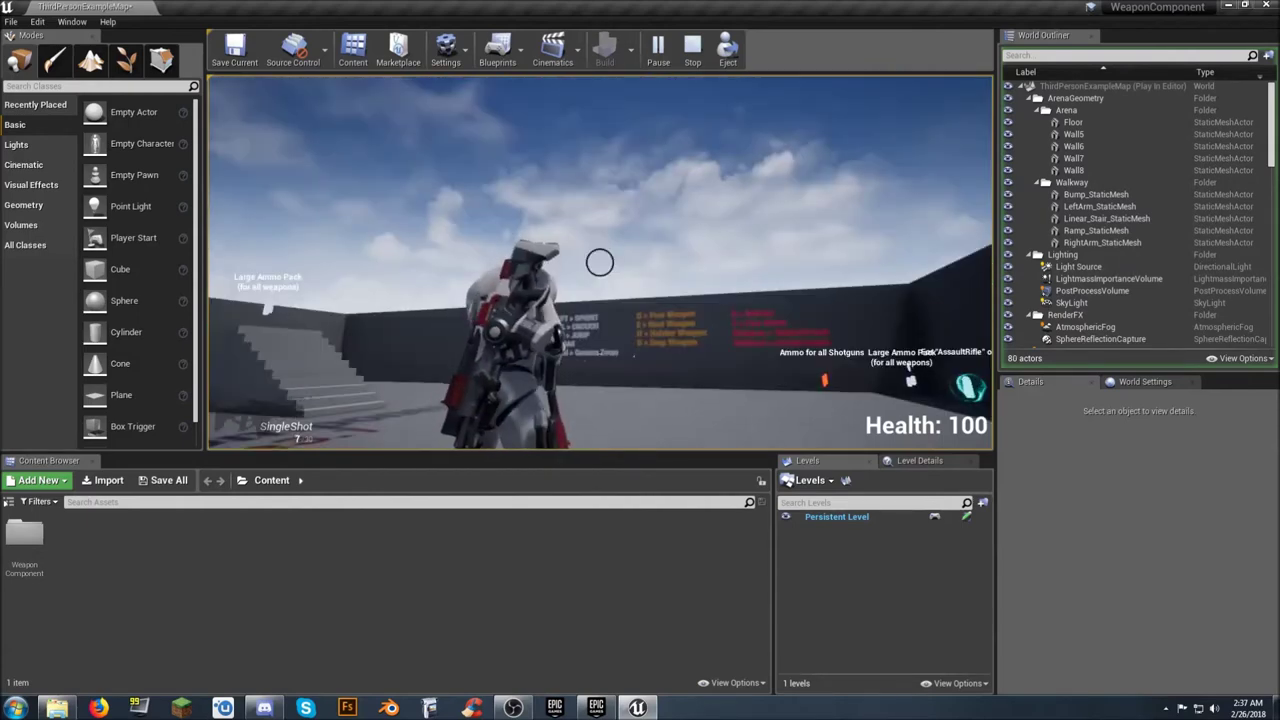
left_click(600, 262)
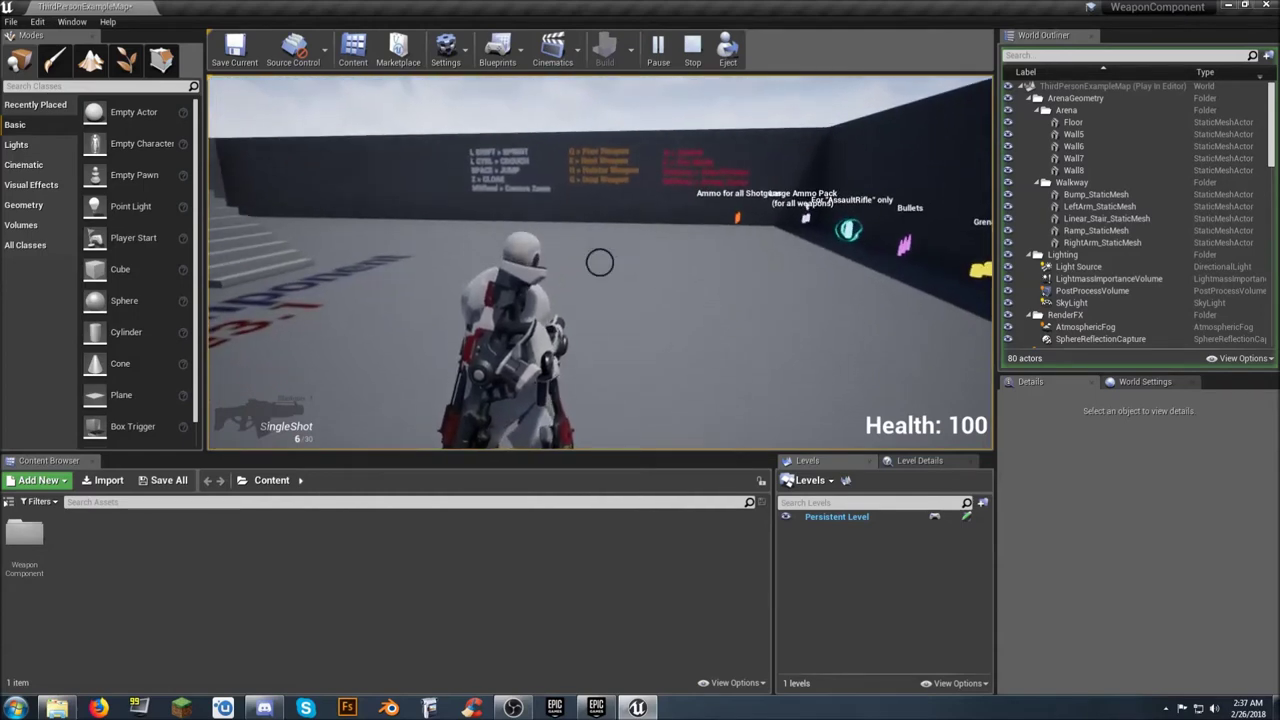
- Fire three more single shots with the shotgun across the arena
left_click(600, 262)
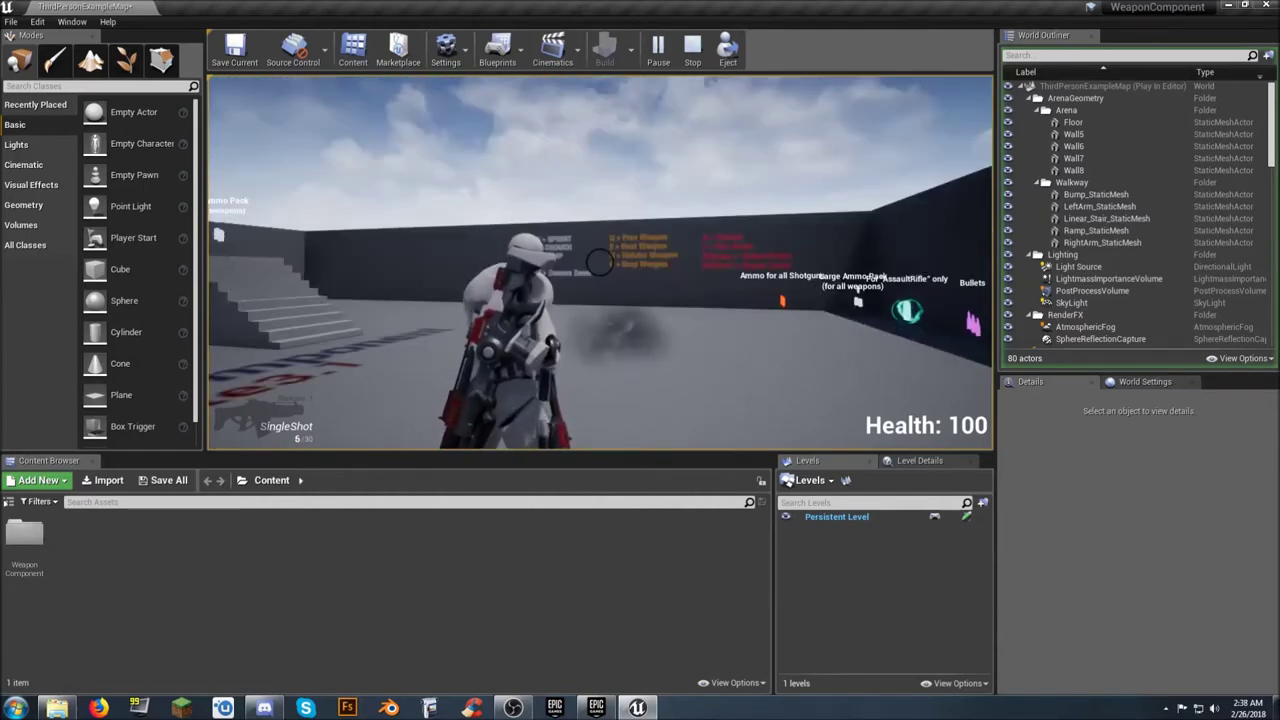
left_click(600, 262)
left_click(600, 262)
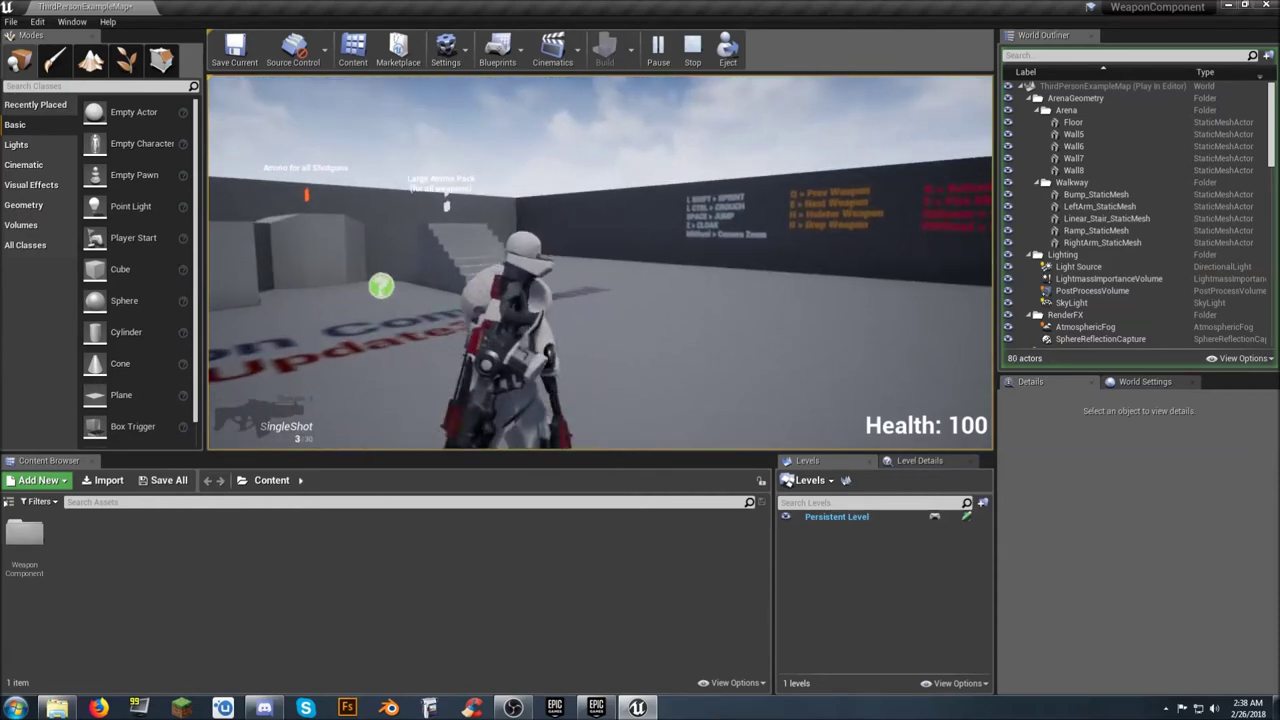
- Switch to the sniper rifle, toggle its 5x scope view, and fire three single shots through it
right_click(600, 262)
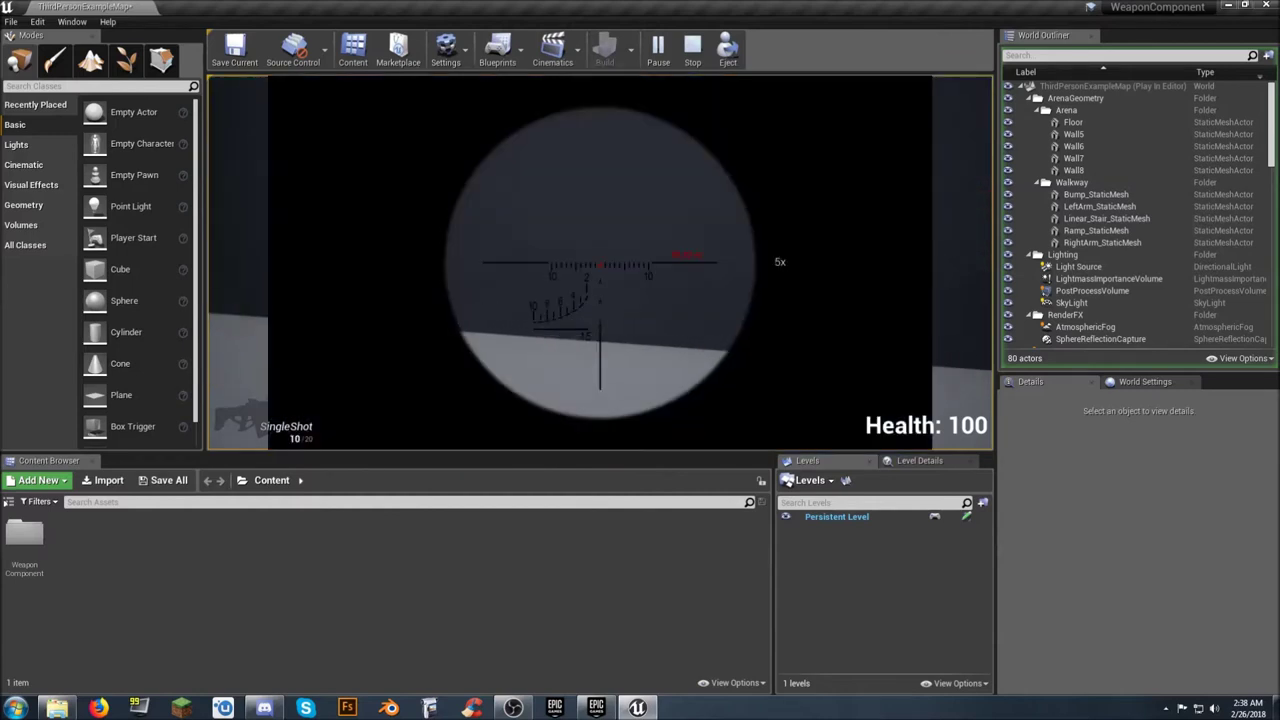
right_click(600, 262)
right_click(600, 262)
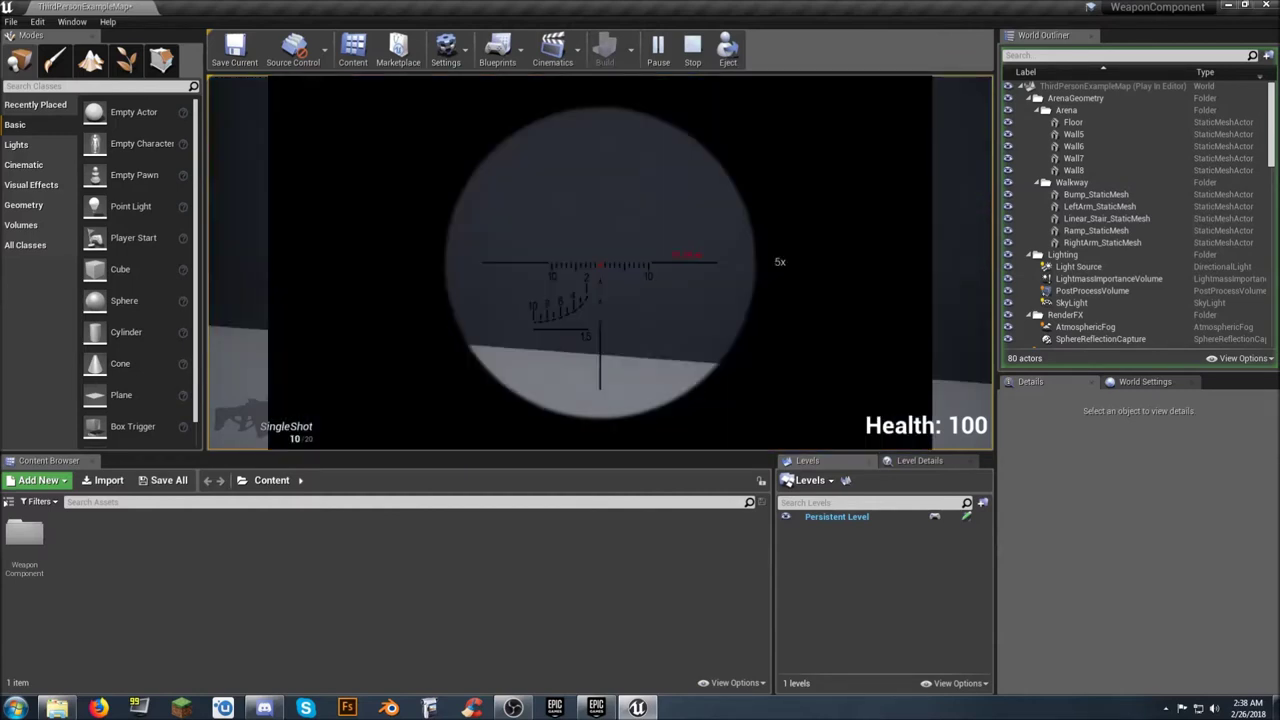
left_click(600, 262)
left_click(600, 262)
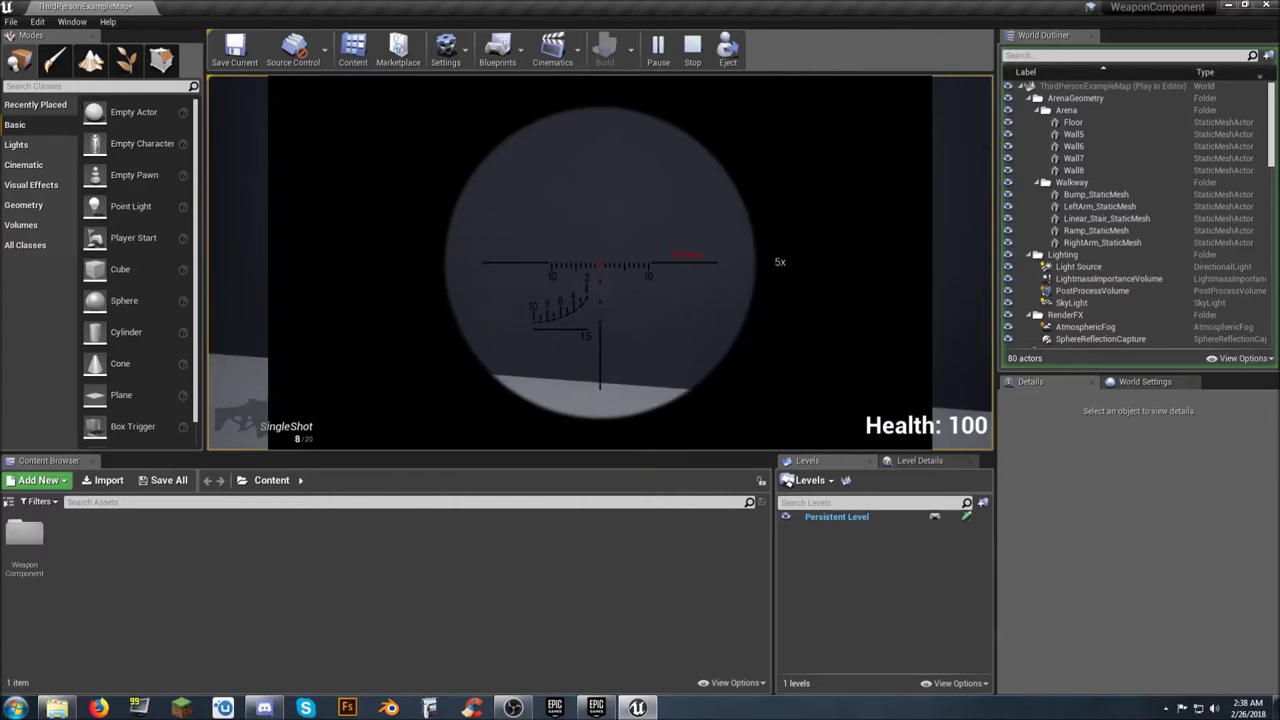
right_click(600, 262)
right_click(600, 262)
left_click(600, 262)
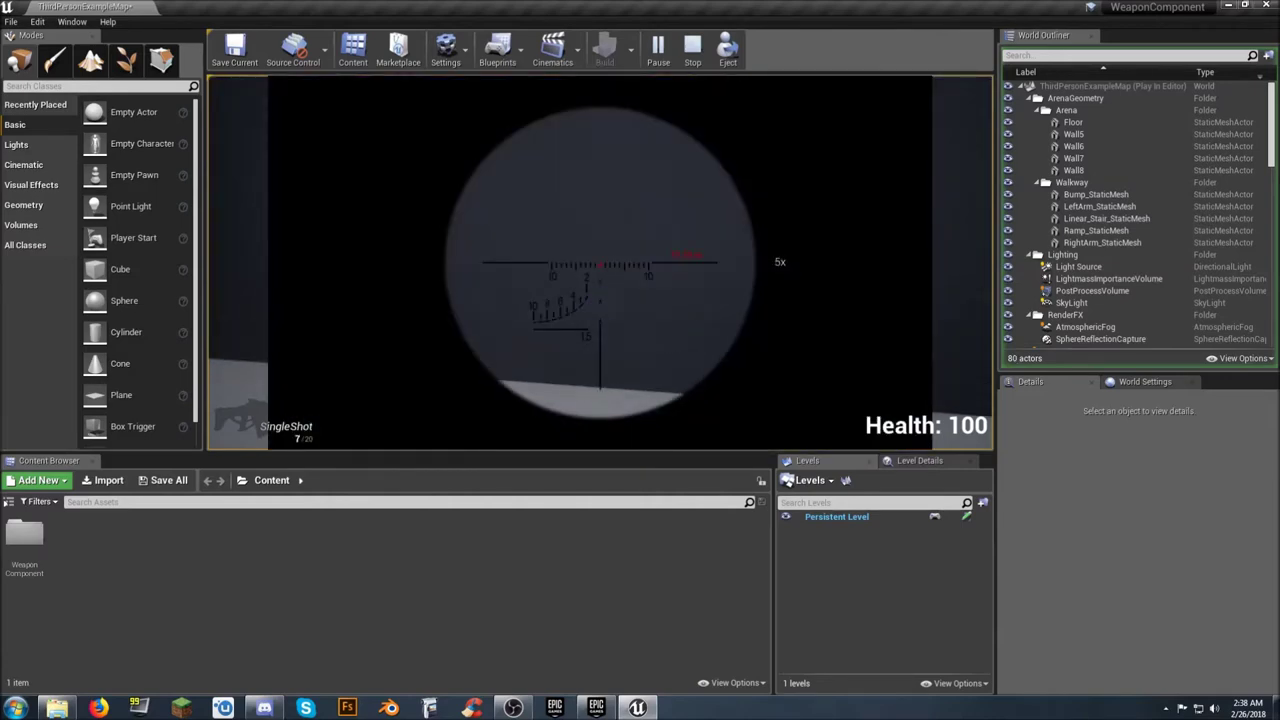
- Re-aim the sniper rifle's 5x scope, fire six more single shots at the wall, and reload
right_click(600, 262)
right_click(600, 262)
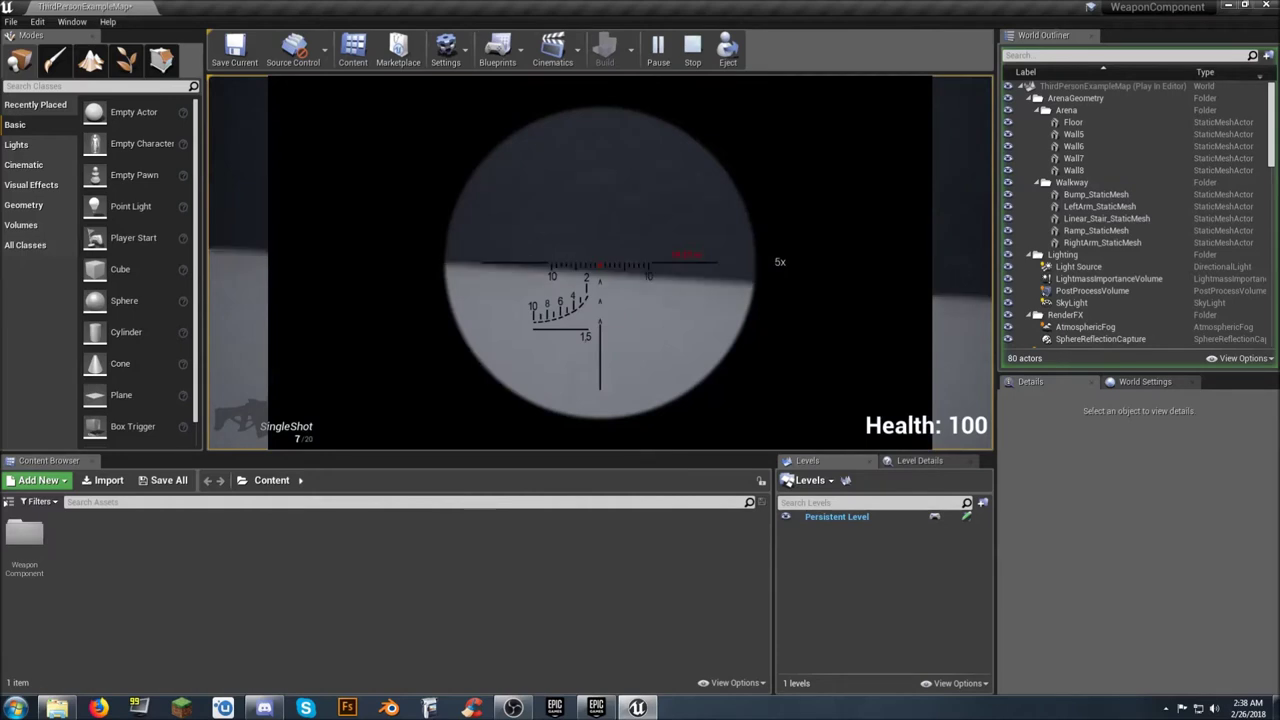
left_click(600, 262)
left_click(600, 262)
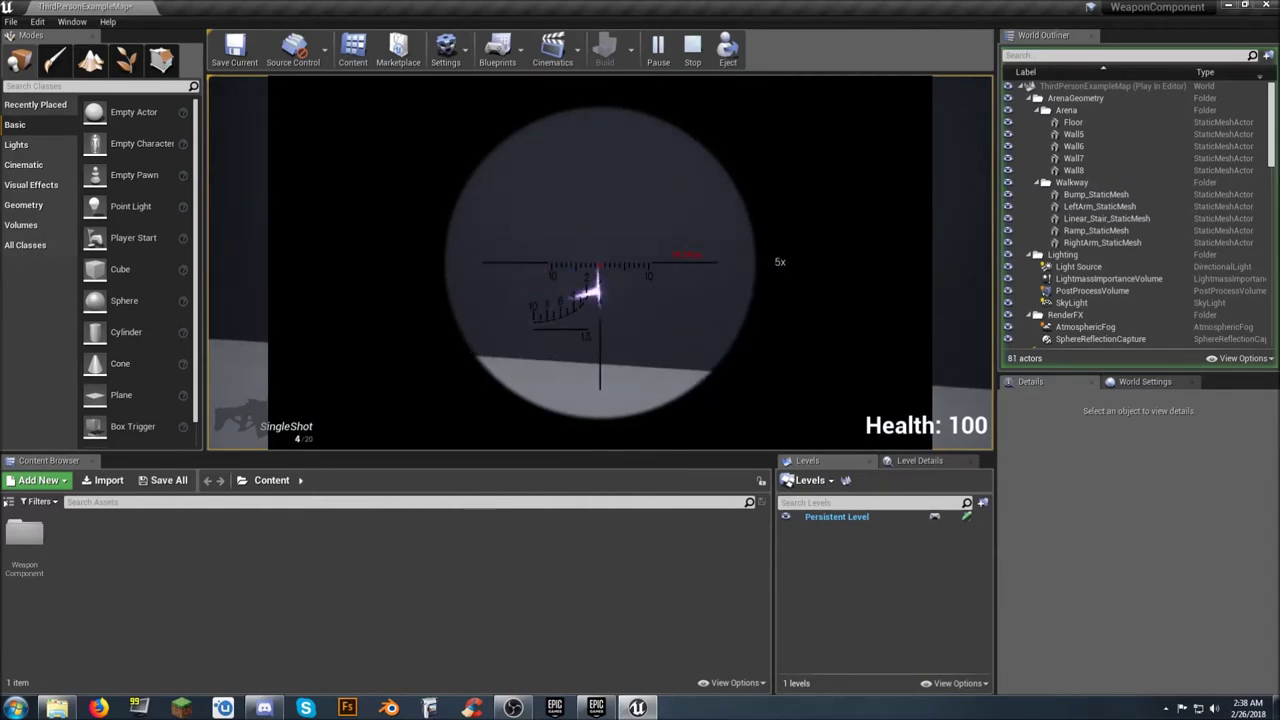
left_click(600, 262)
left_click(600, 262)
left_click(600, 262)
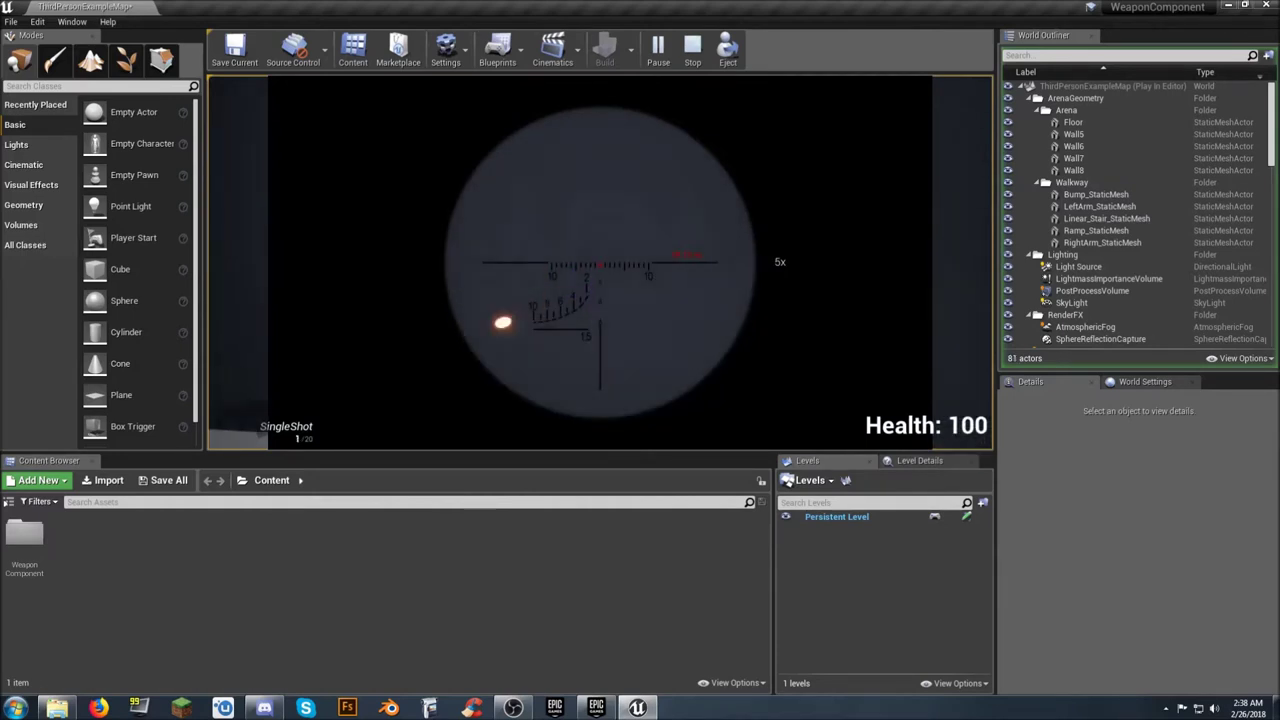
key("r")
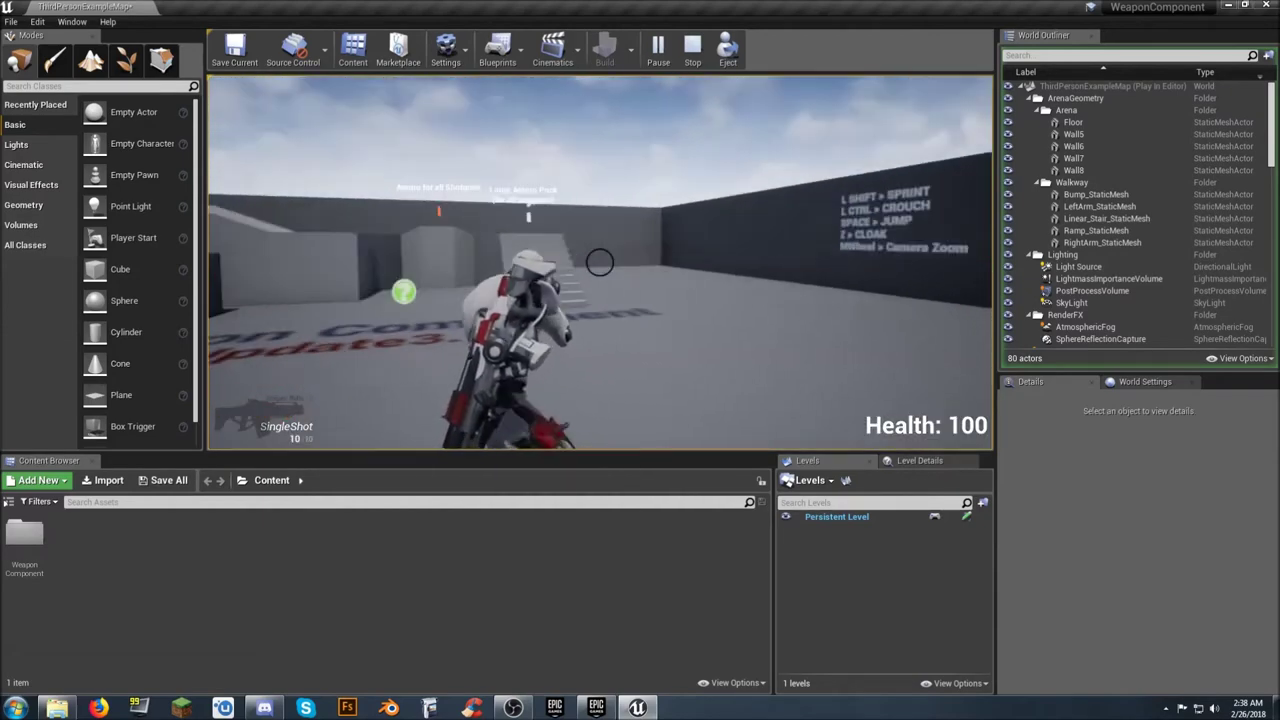
- Fire the sniper rifle unscoped in third-person view toward the arena's far wall
left_click(600, 262)
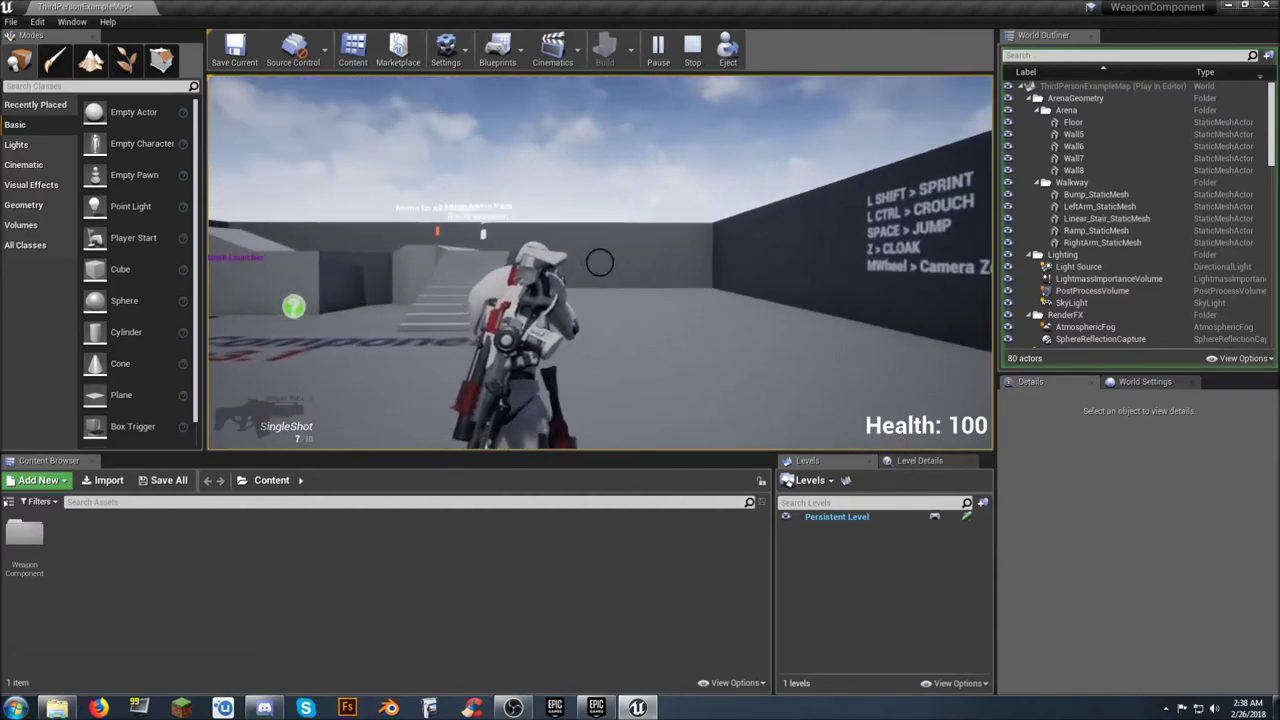
left_click(600, 262)
left_click(600, 262)
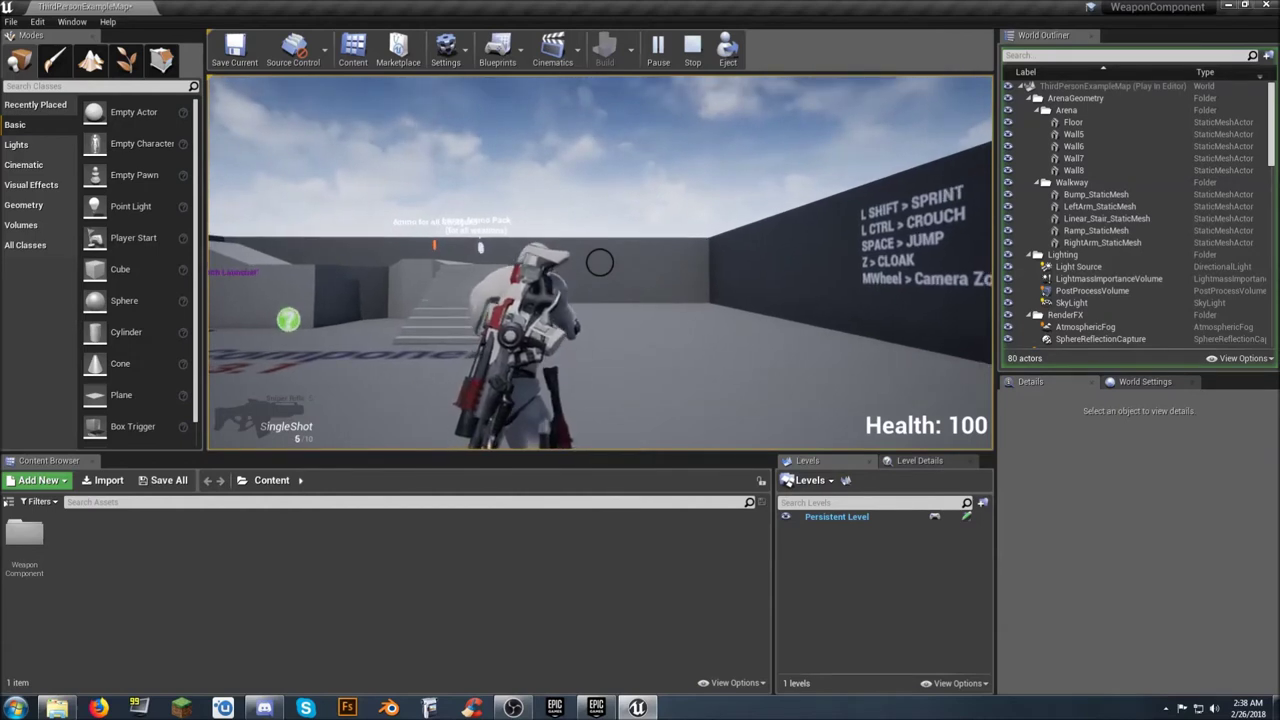
left_click(600, 262)
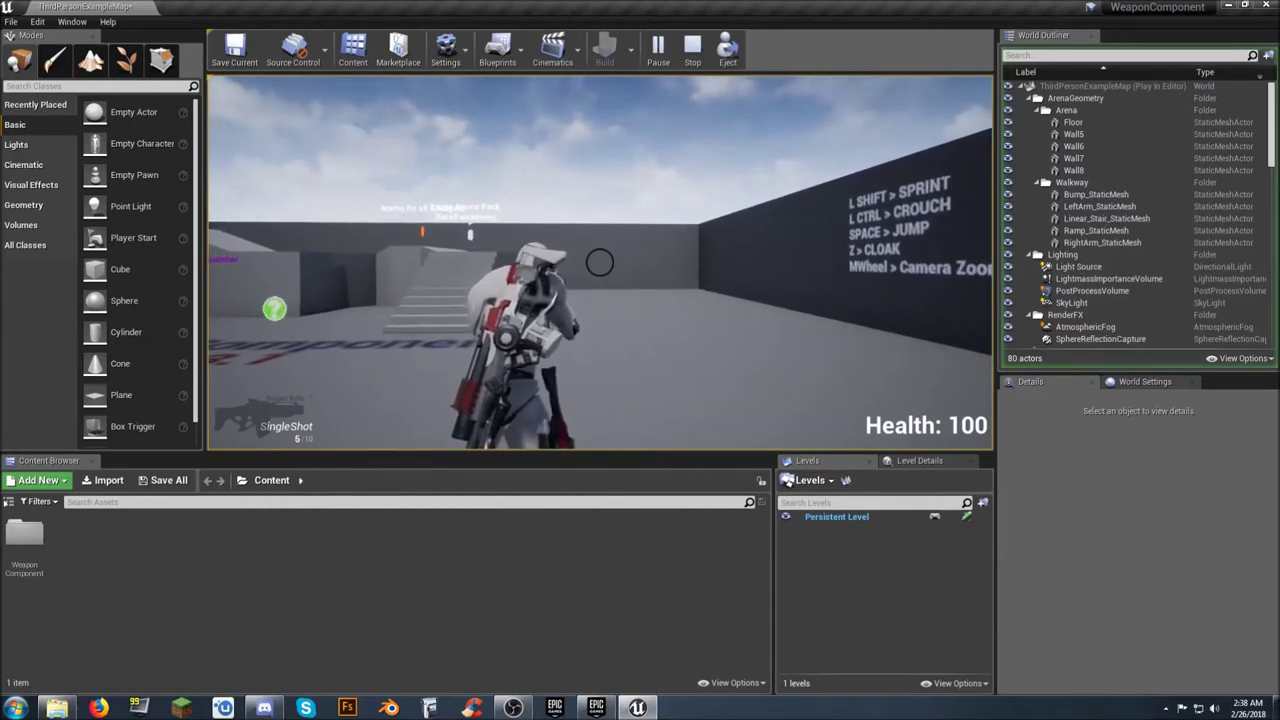
- Toggle the character's crouch repeatedly while holding the sniper rifle, and trigger the cloak
key("ctrl")
key("ctrl")
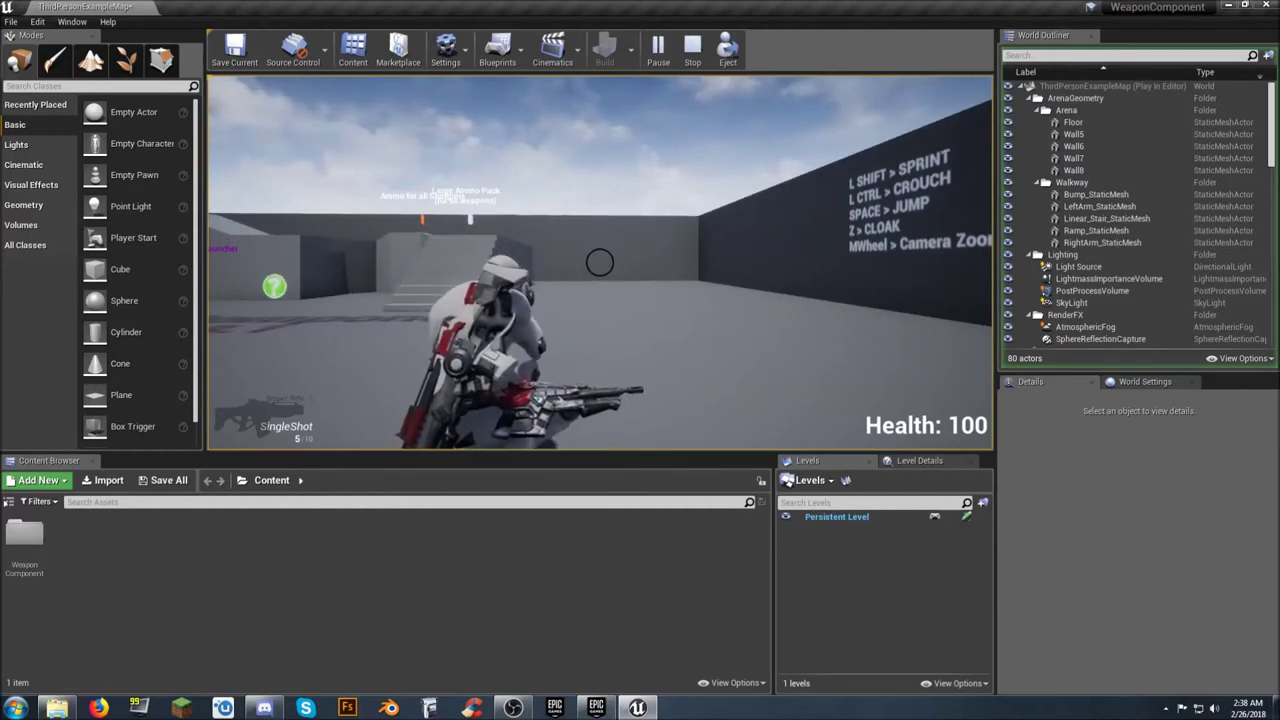
key("ctrl")
key("ctrl")
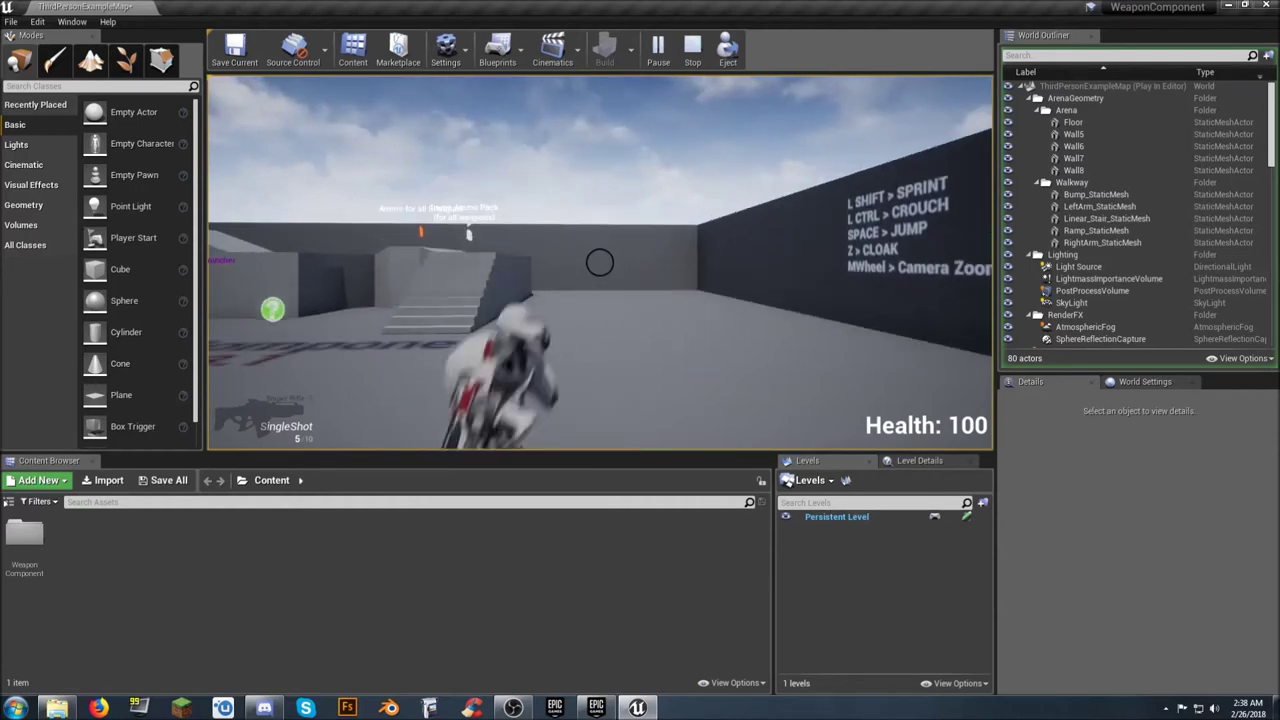
key("ctrl")
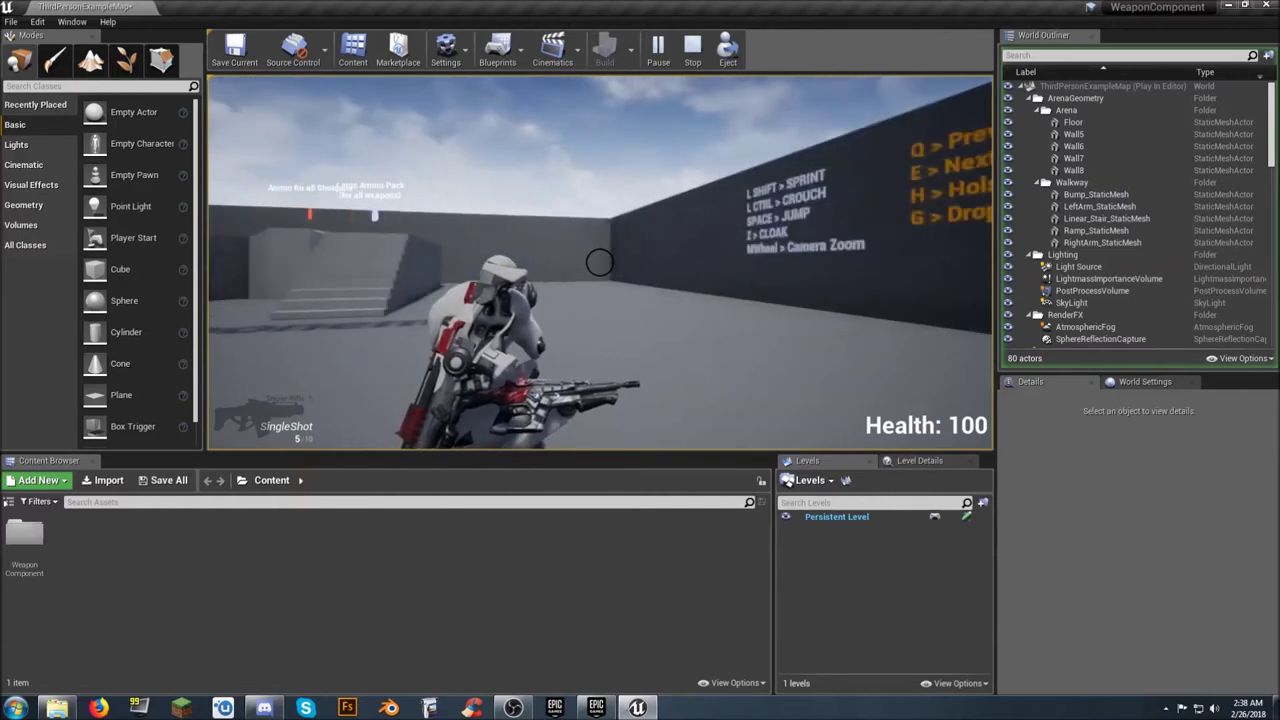
key("ctrl")
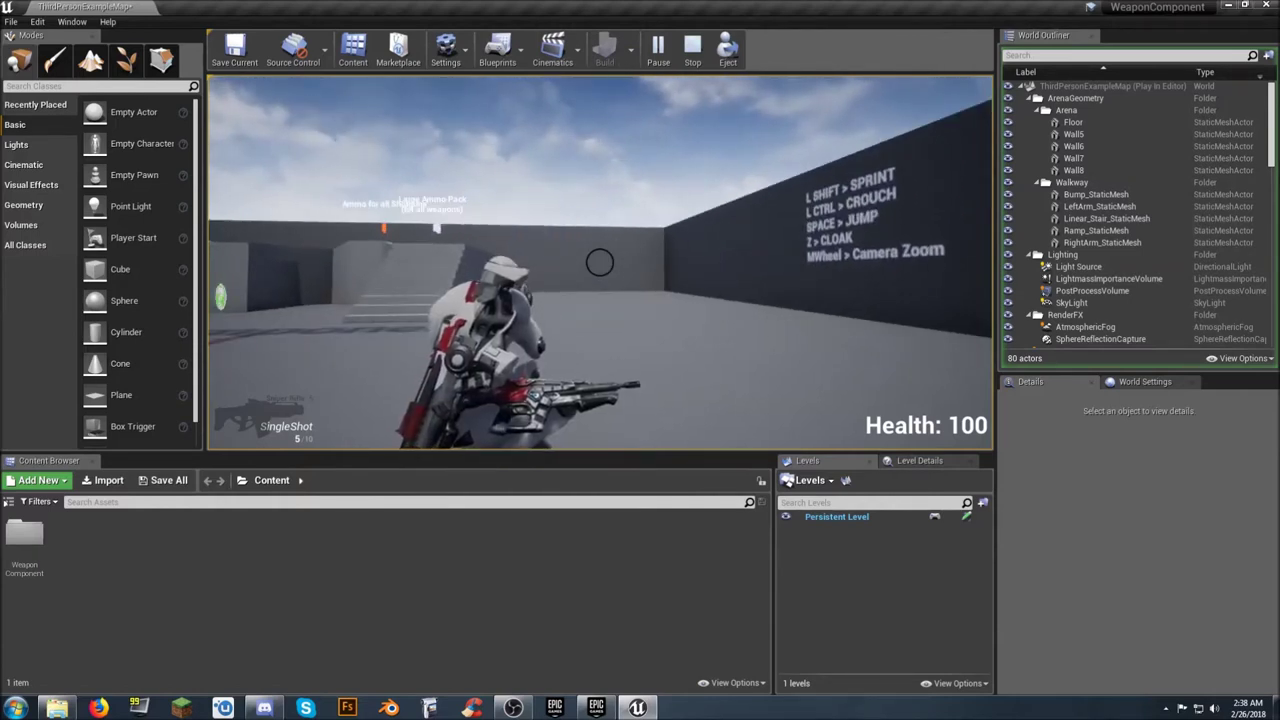
key("z")
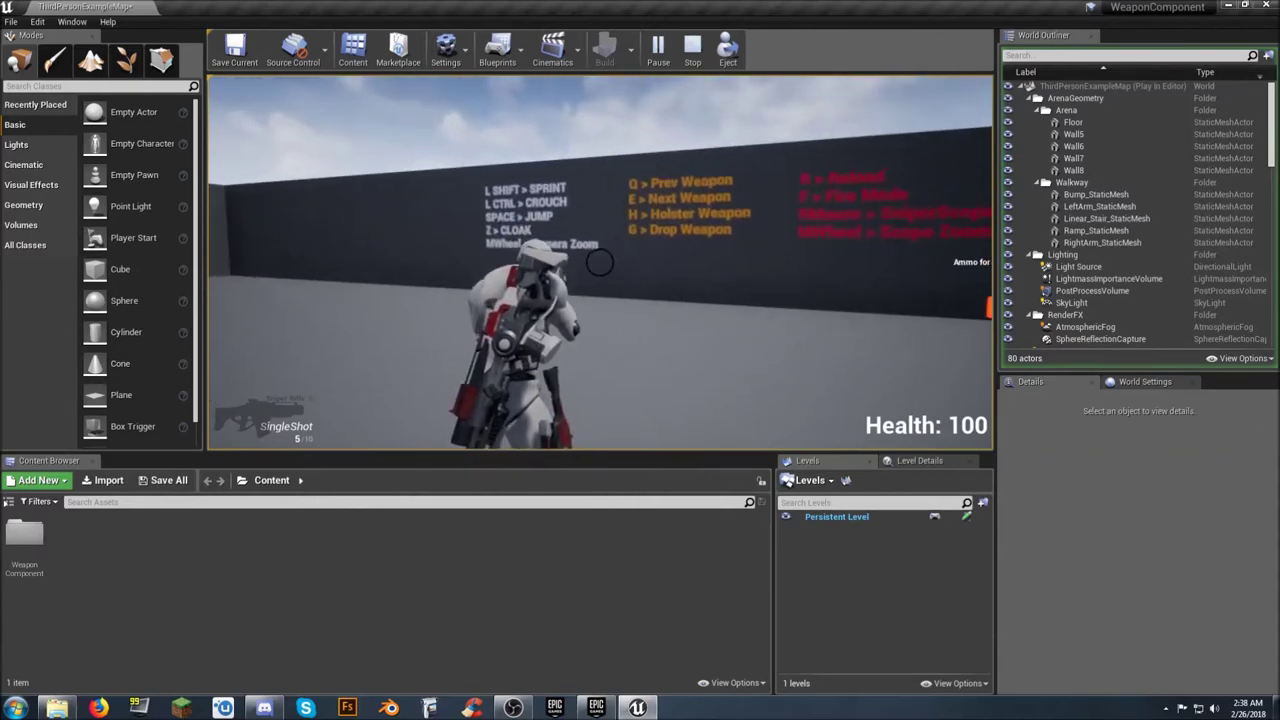
- Aim through the sniper scope, change its zoom between 25x and 10x, and return to the third-person view
right_click(600, 262)
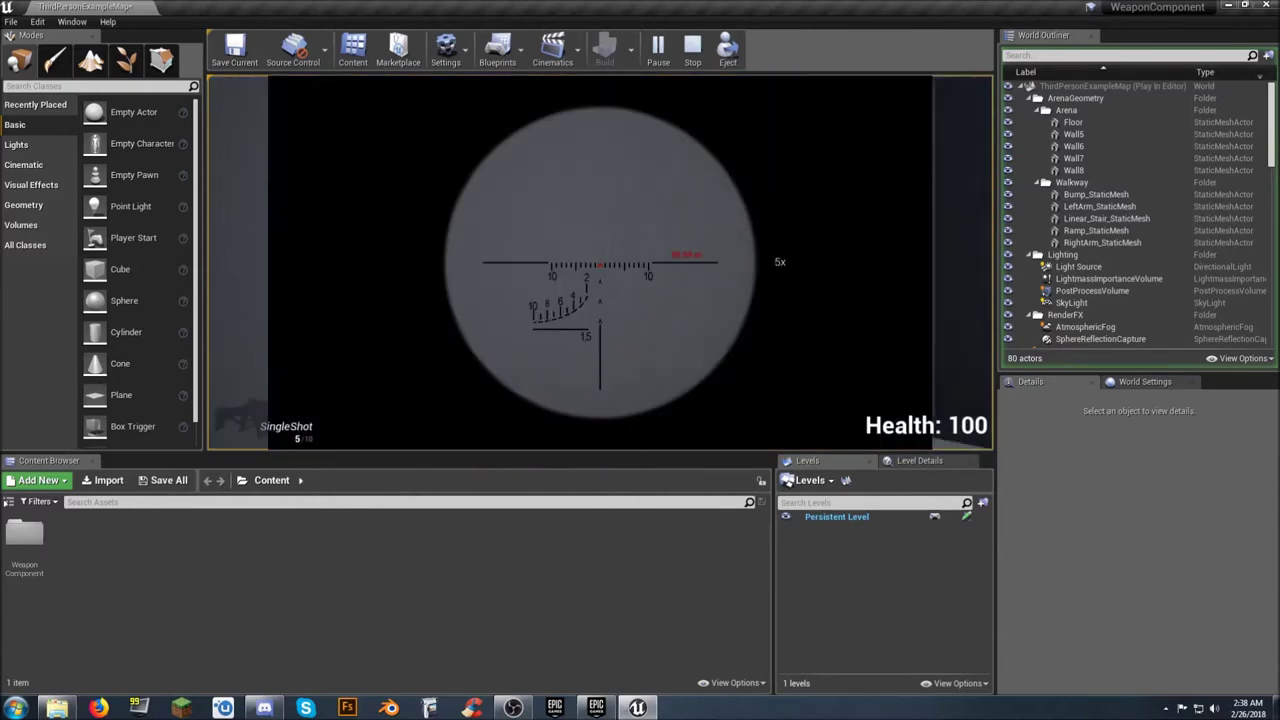
scroll(600, 262, "down", 4)
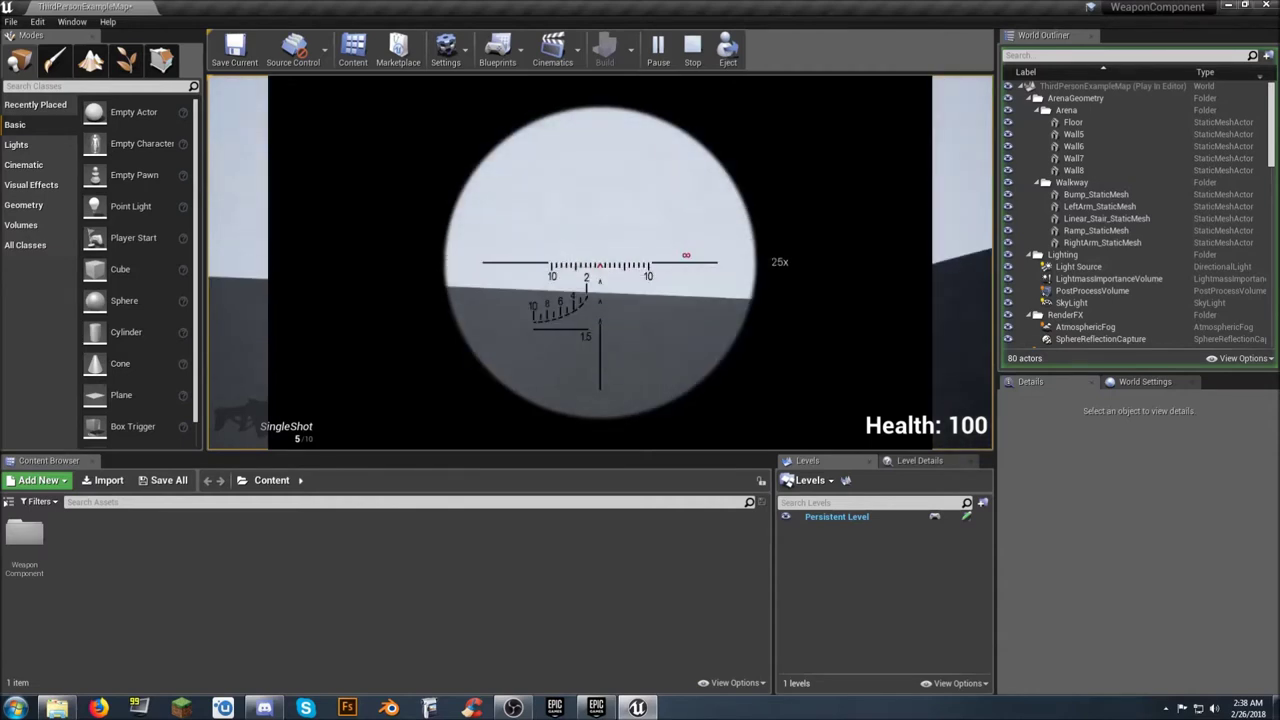
scroll(600, 262, "up", 1)
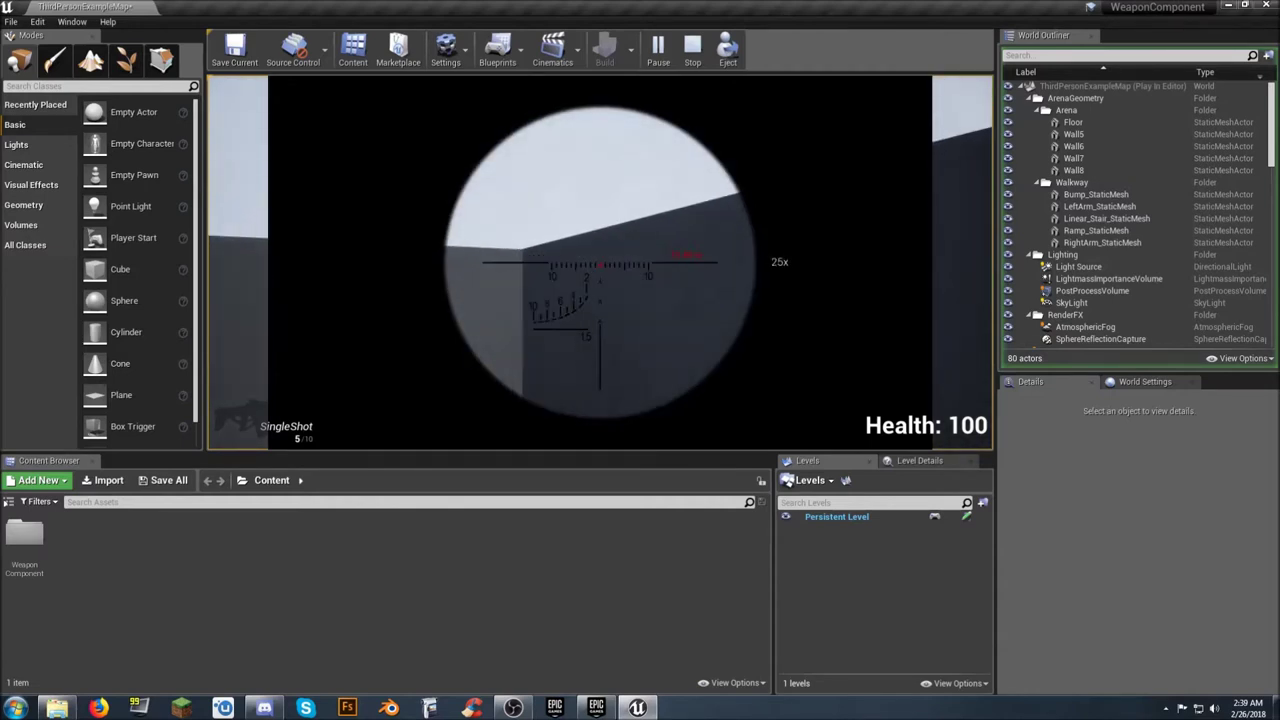
scroll(600, 262, "down", 1)
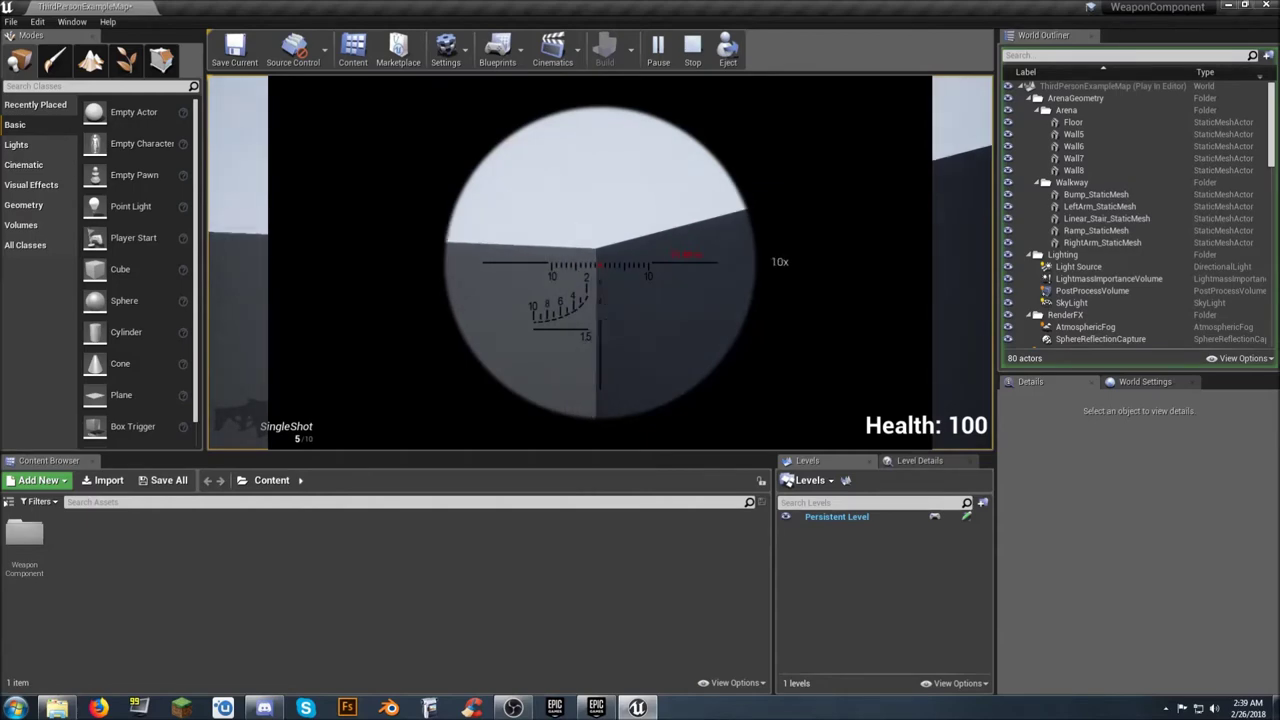
right_click(600, 262)
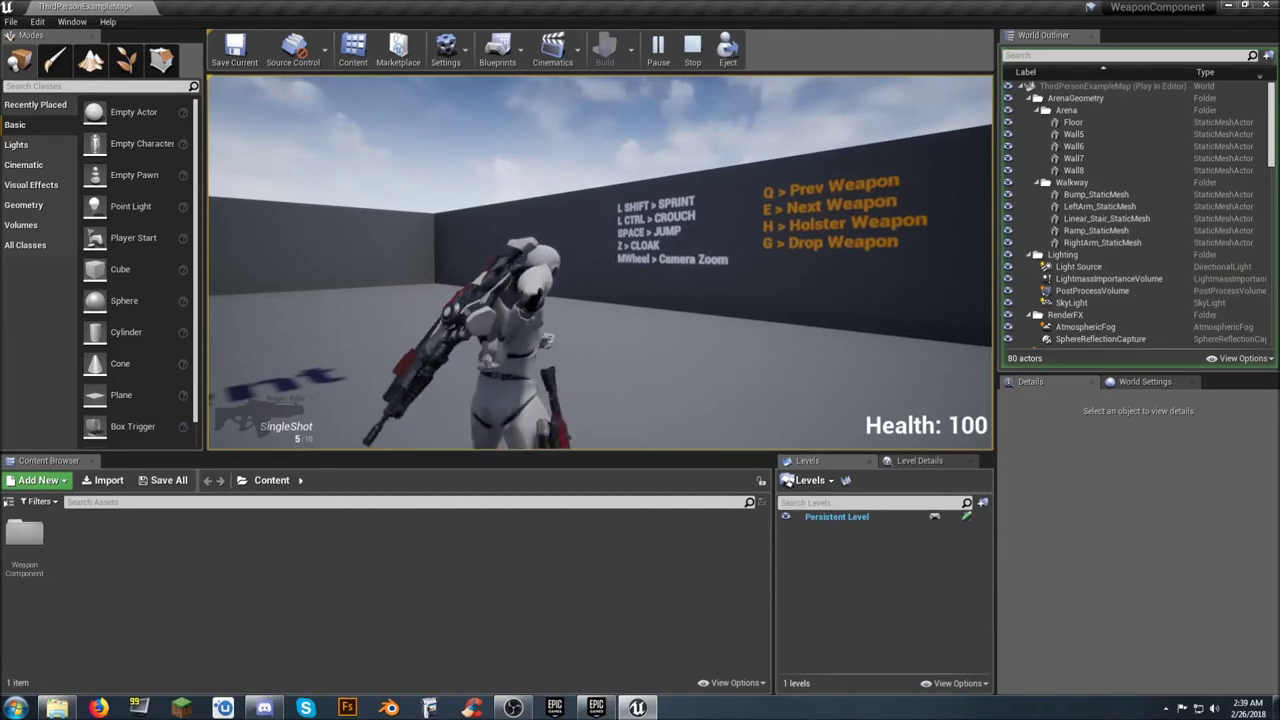
- Switch to the lightning gun and fire FullAuto bursts at the arena's wall and floor
key("e")
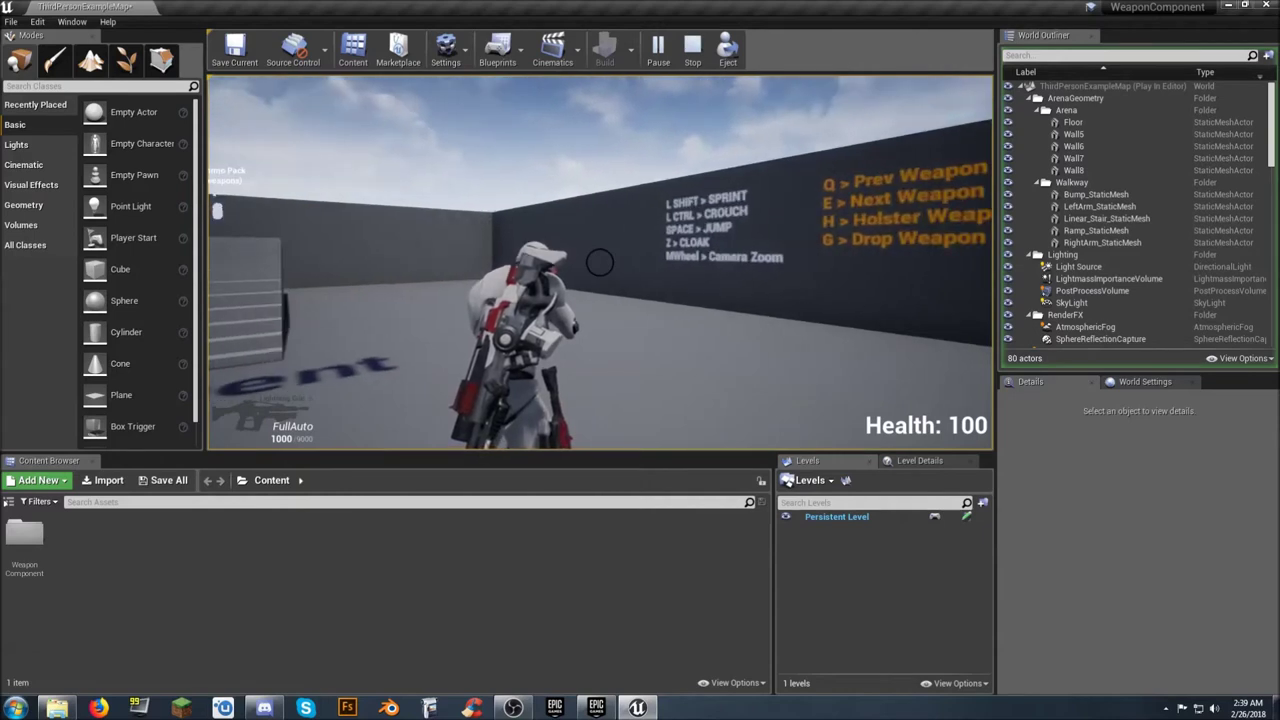
left_click(599, 262)
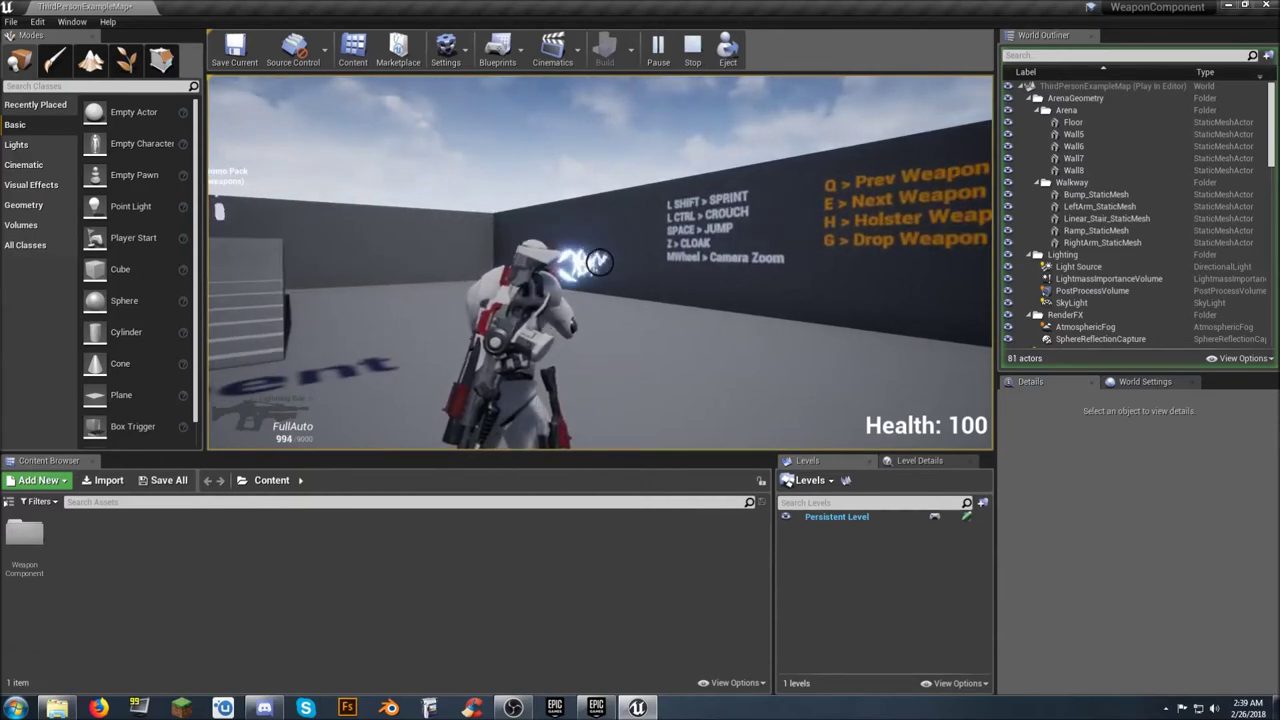
left_click(599, 262)
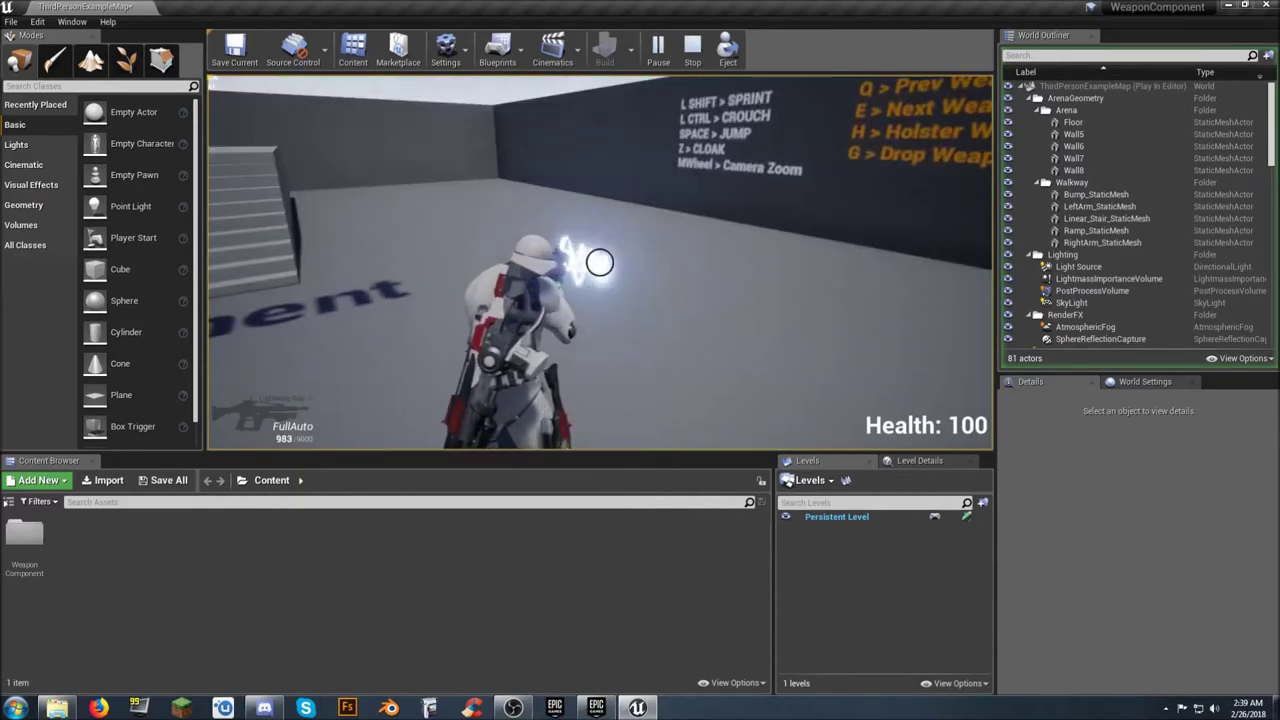
left_click_drag(599, 262, 599, 262)
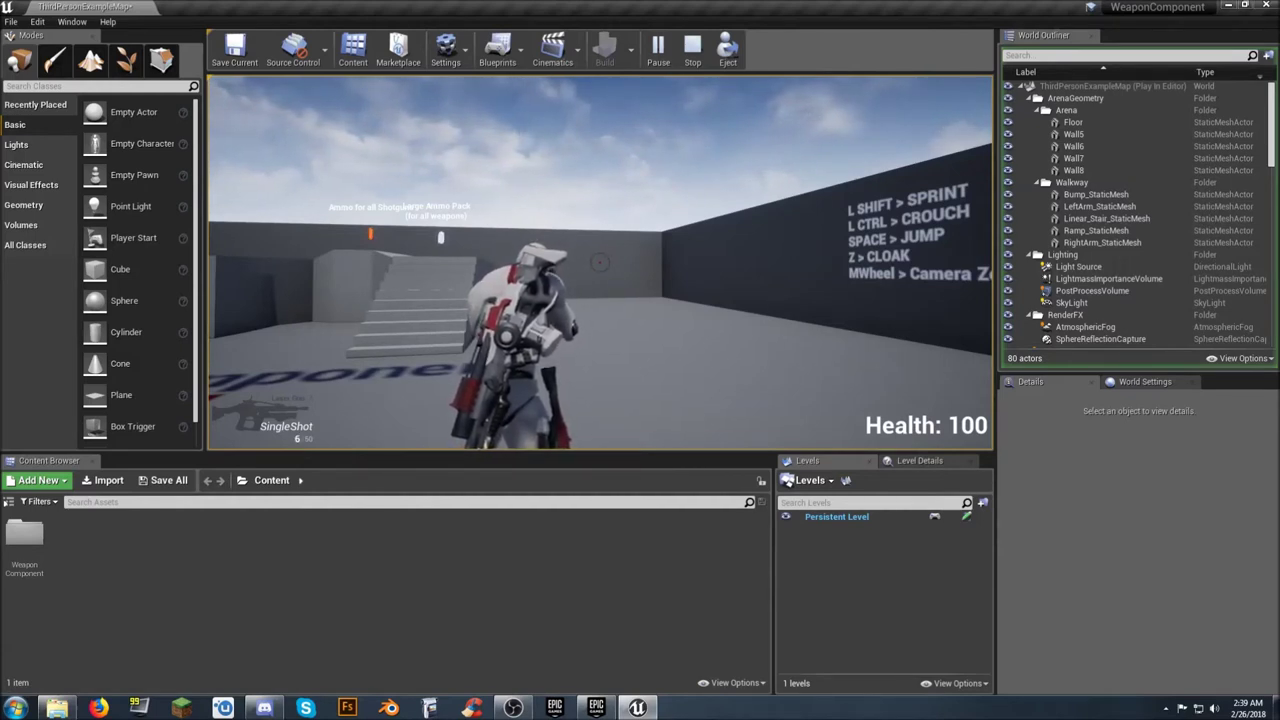
- Fire the laser gun through its 3x scope, leave the scope view, and drop the weapon
right_click(600, 262)
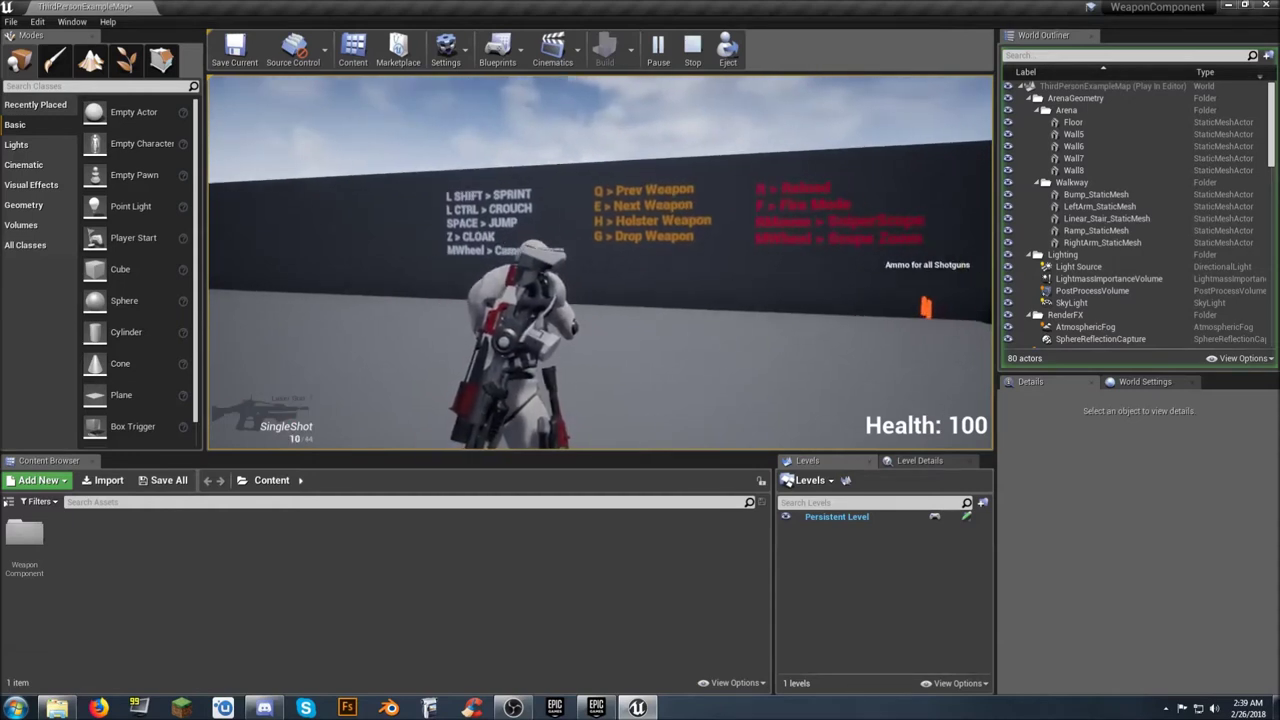
right_click(600, 262)
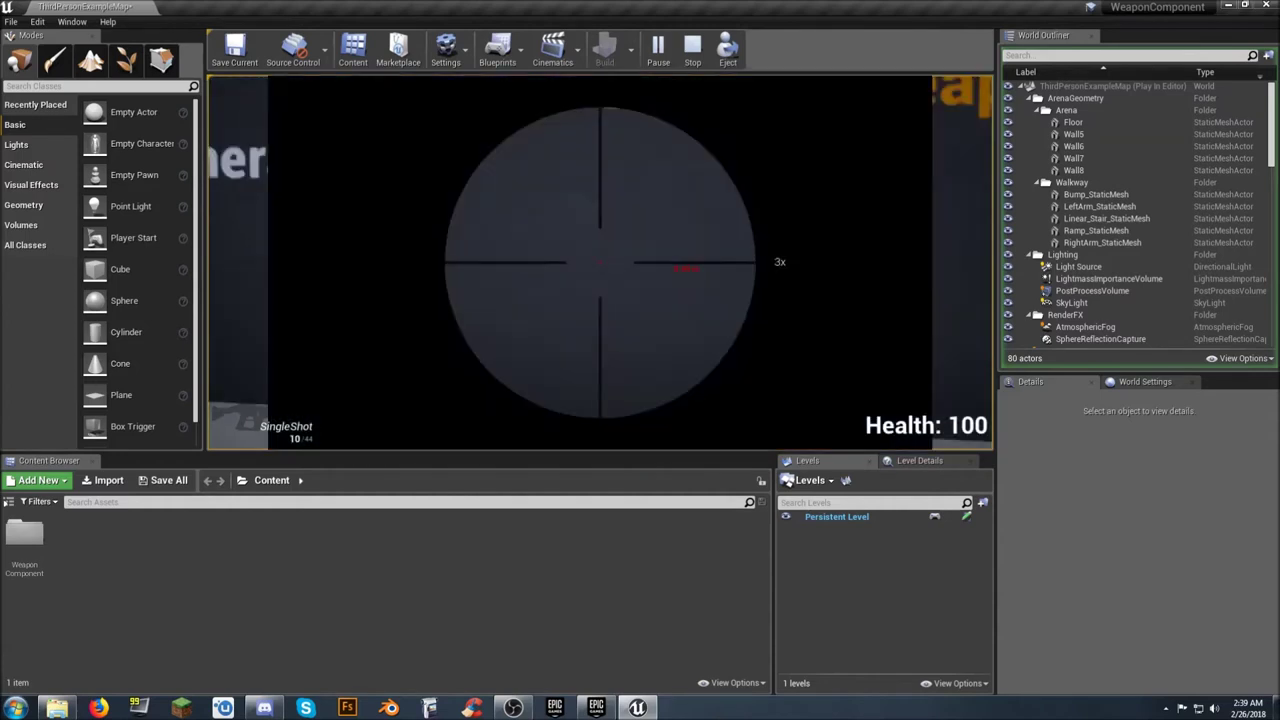
left_click(600, 262)
right_click(600, 262)
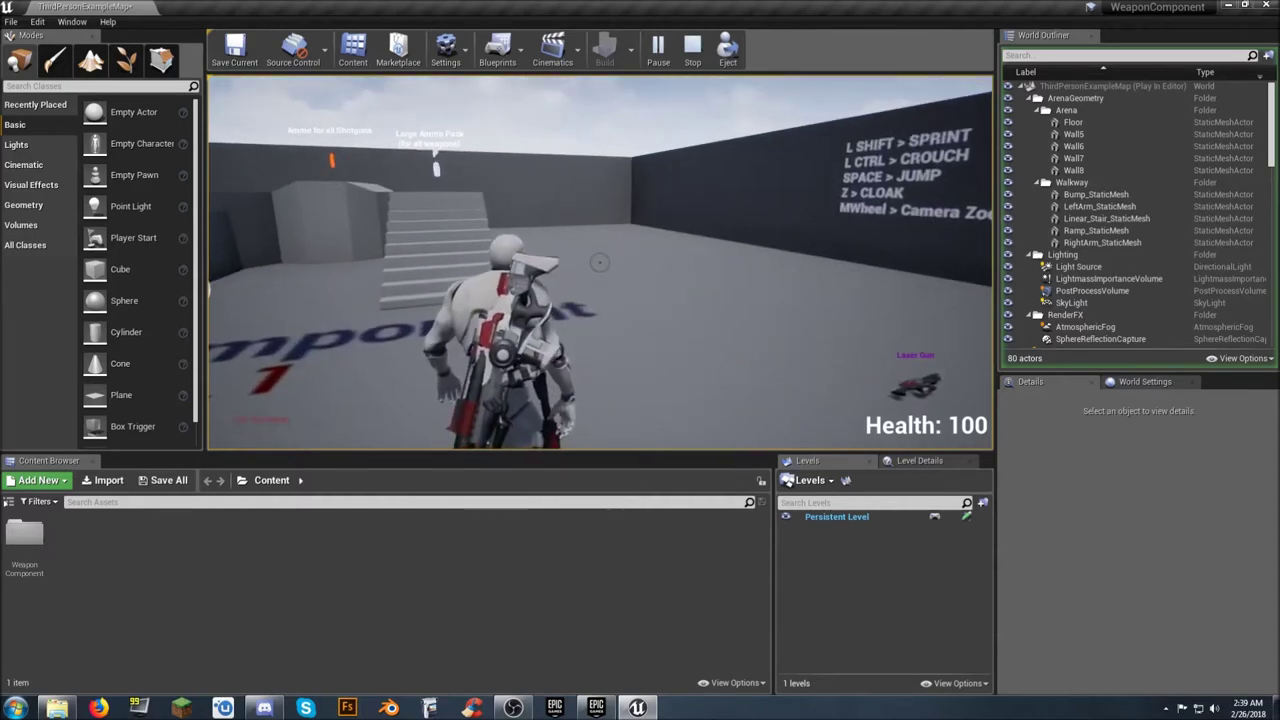
- Switch to the grenade launcher and fire six single shots across the arena
key("e")
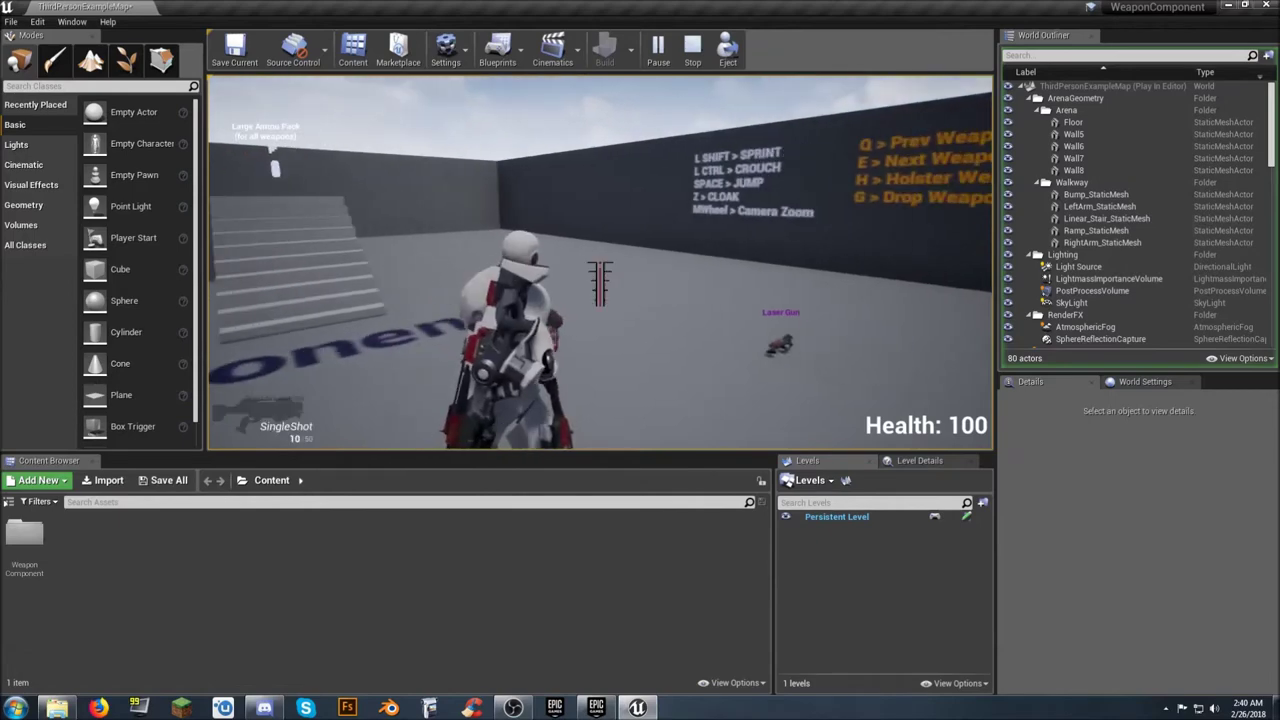
left_click(600, 284)
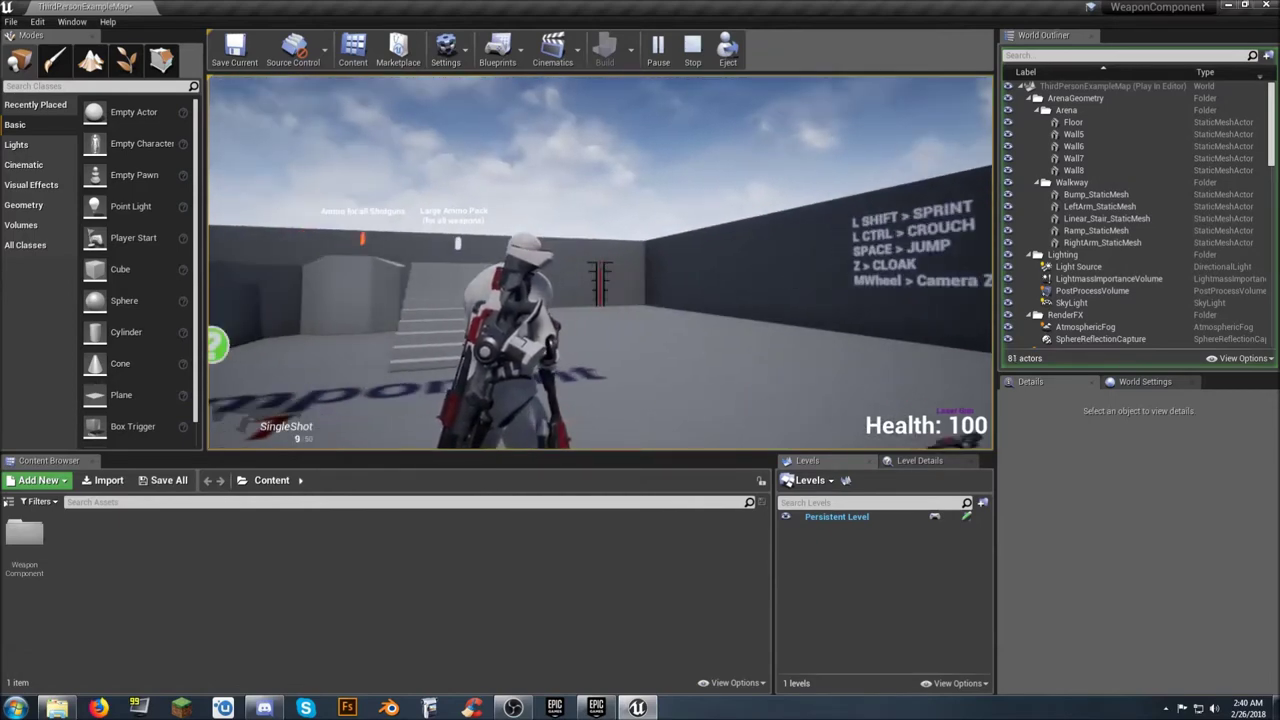
left_click(600, 284)
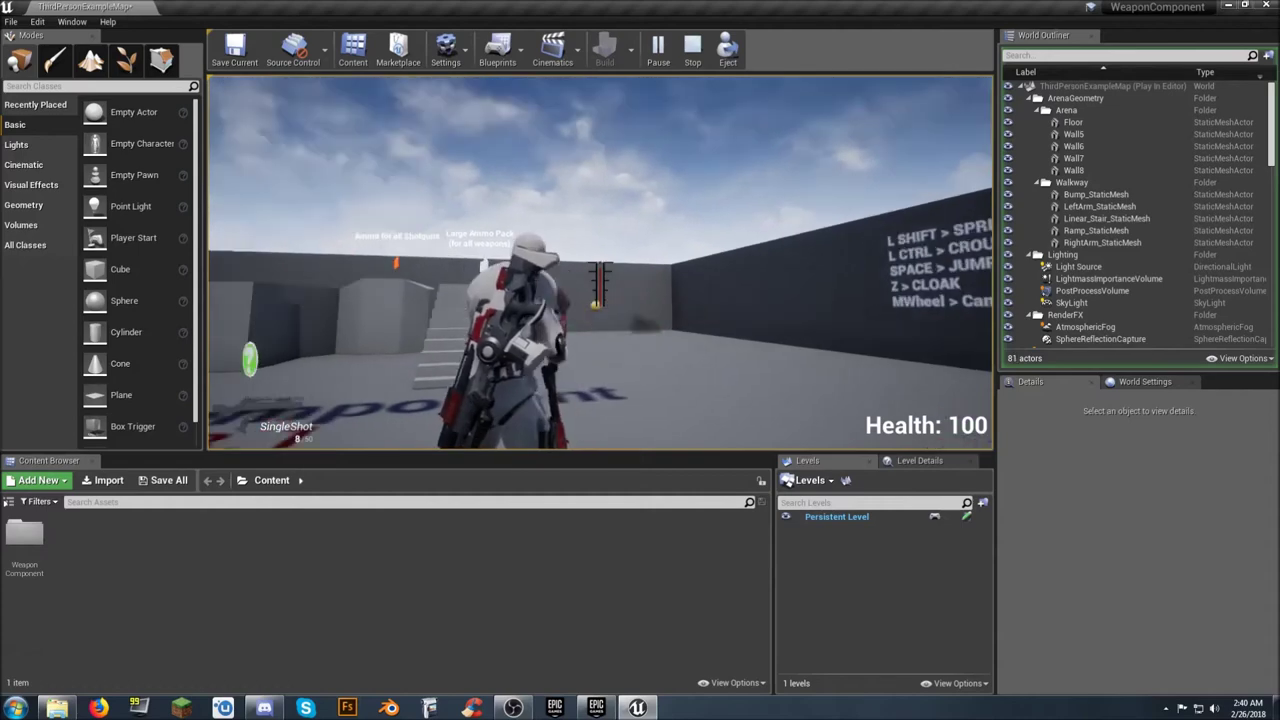
left_click(600, 283)
left_click(600, 283)
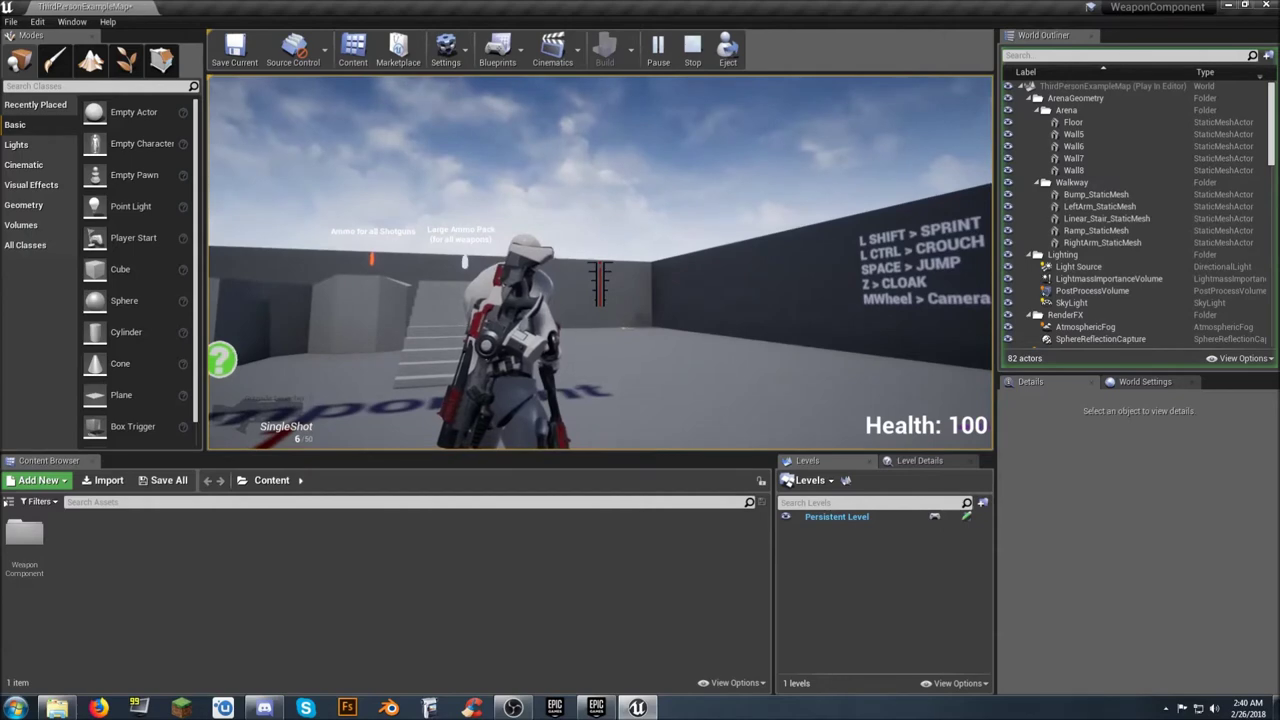
left_click(600, 283)
left_click(600, 283)
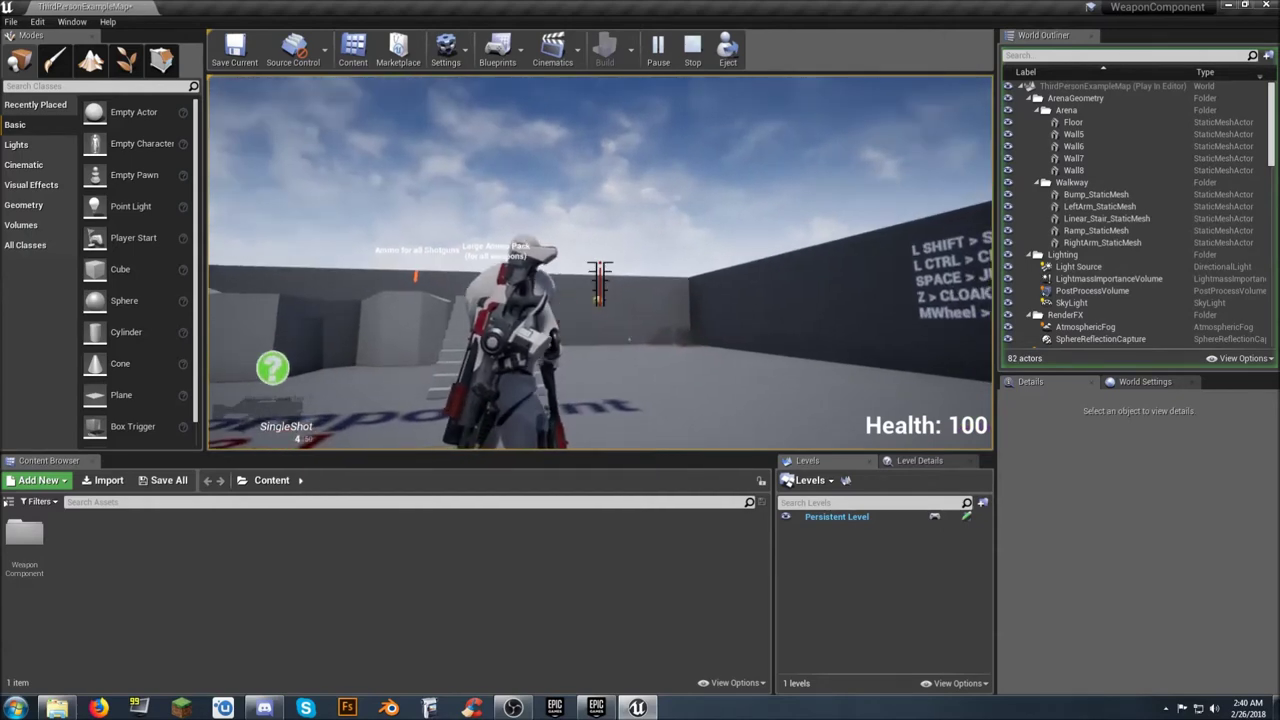
- Fire three more single shots across the arena and drop carried weapons on the floor near the laser gun
left_click(600, 283)
left_click(600, 283)
left_click(600, 283)
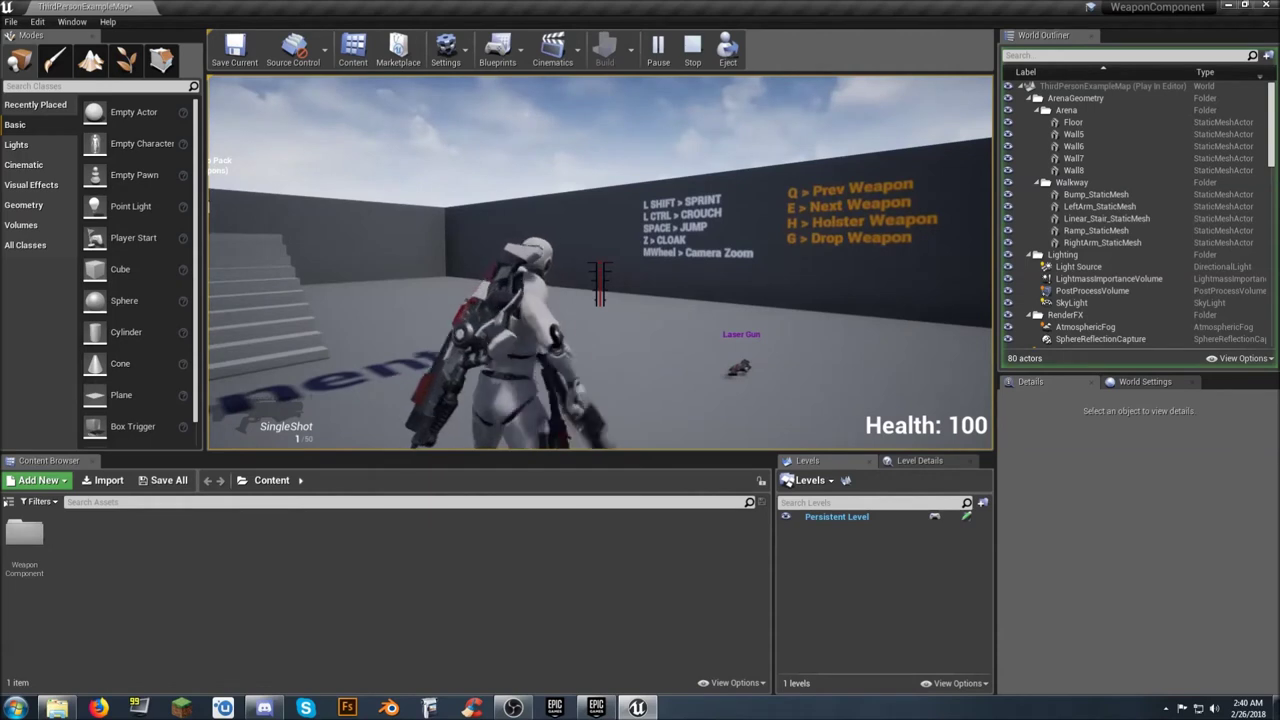
key("g")
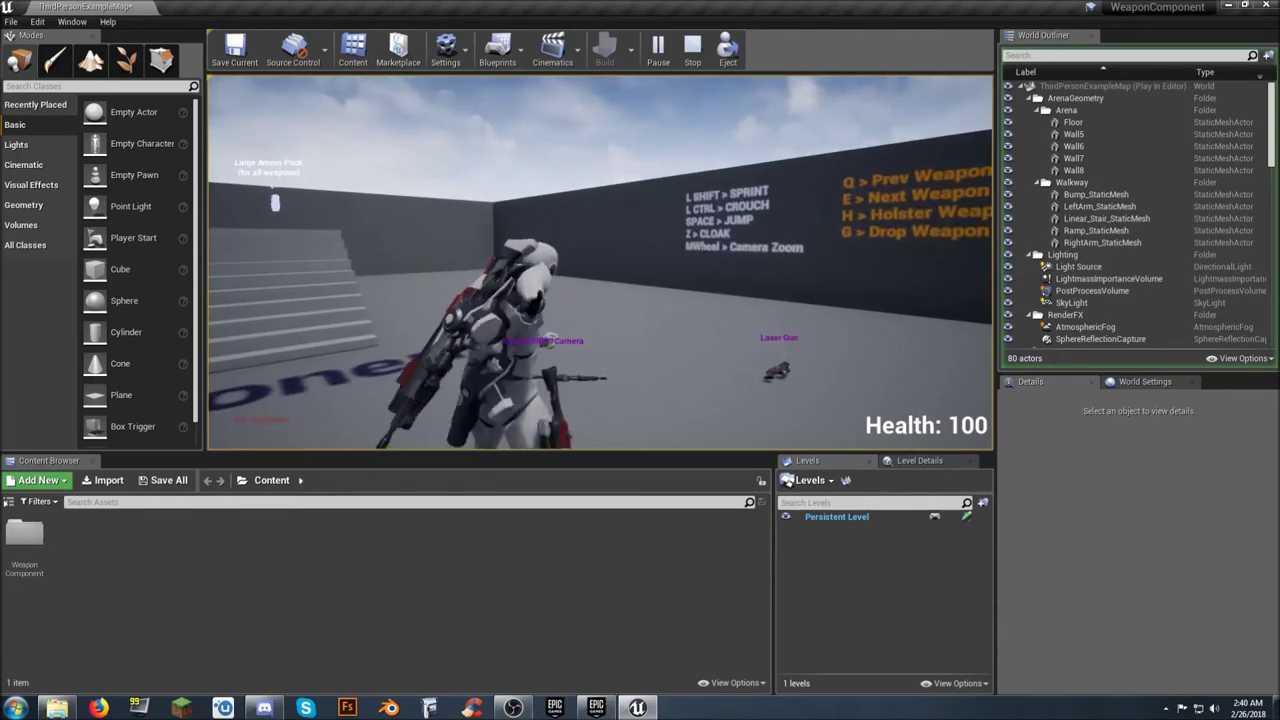
key("e")
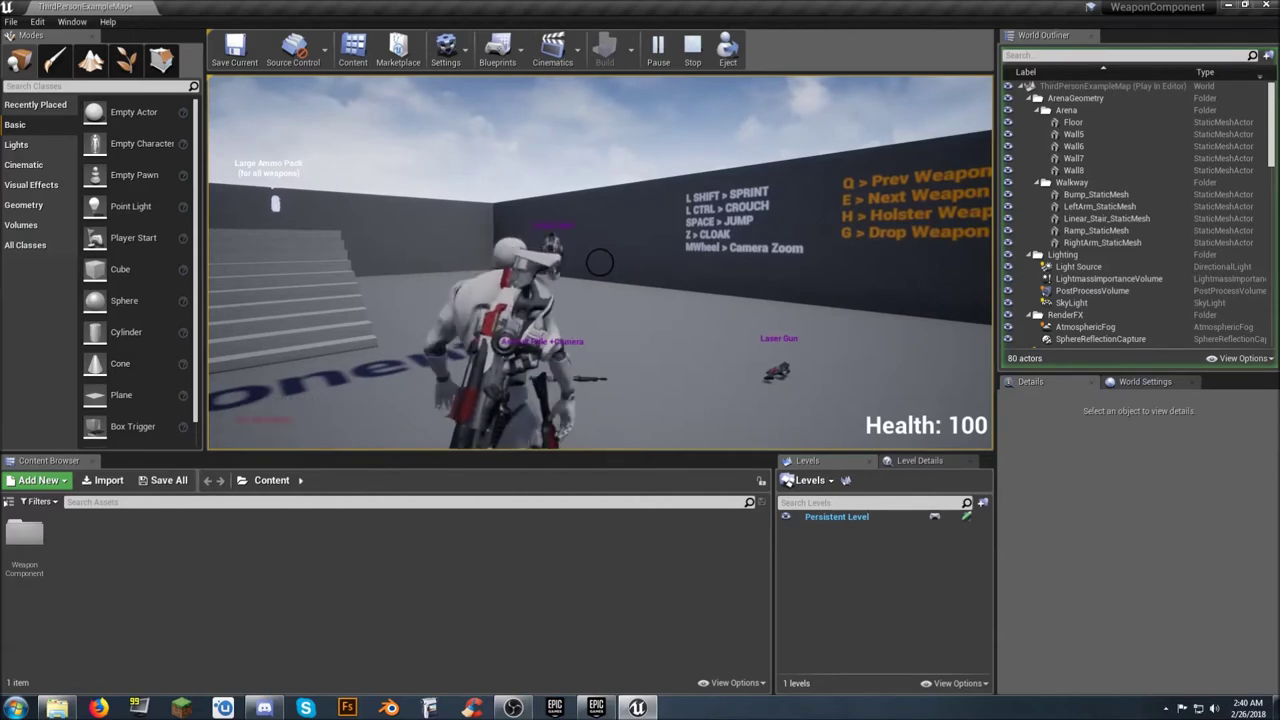
- Run and jump along the wall platforms to collect the homing missile, rocket and stick bomb launchers
key("w")
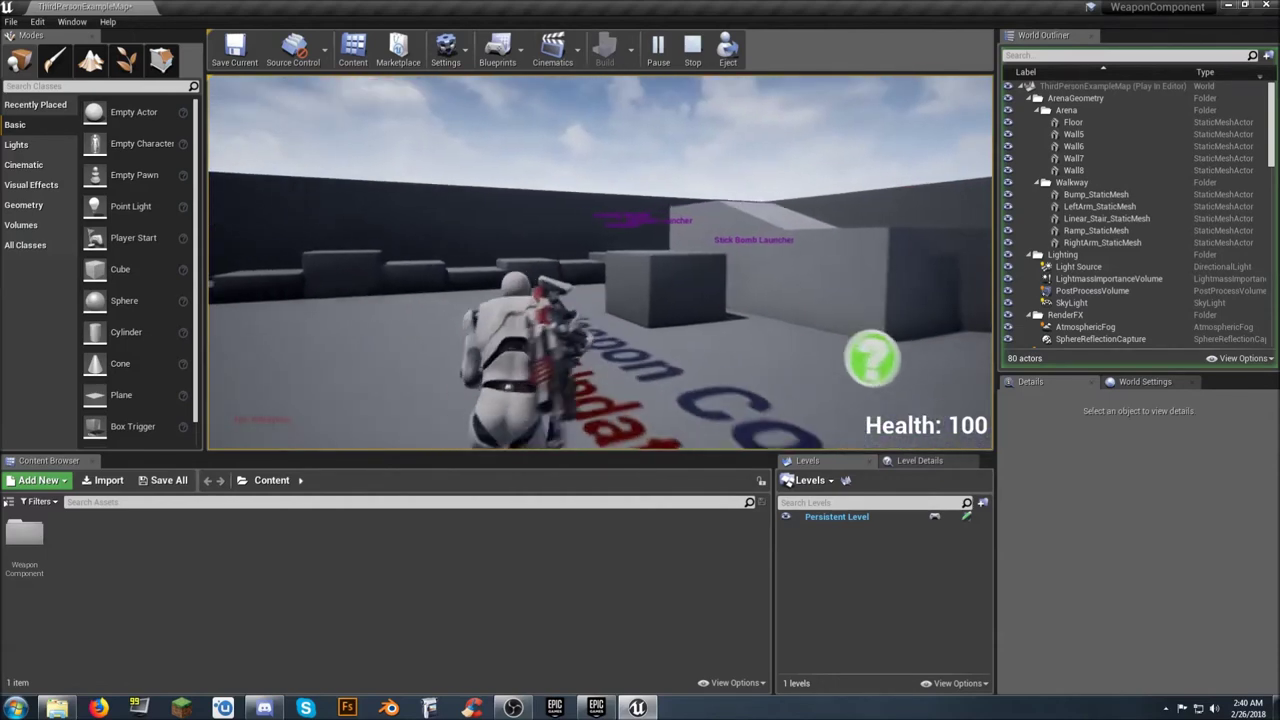
key("w")
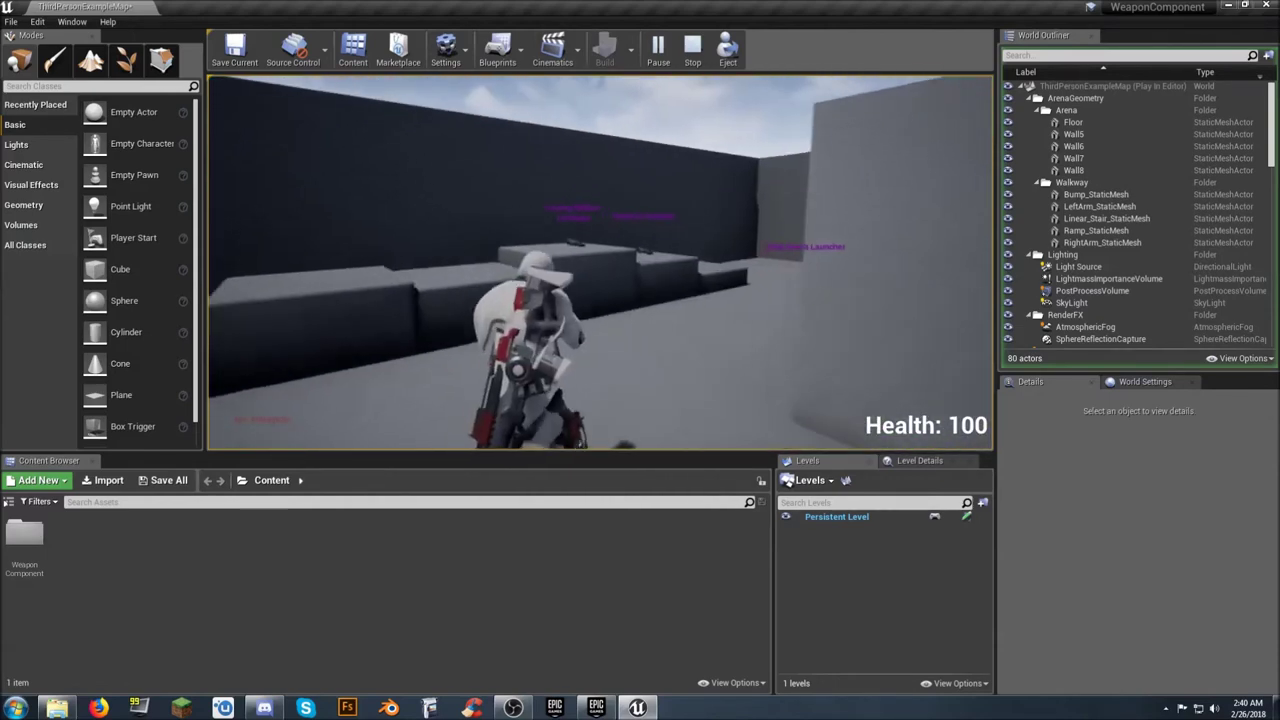
key("w")
key("space")
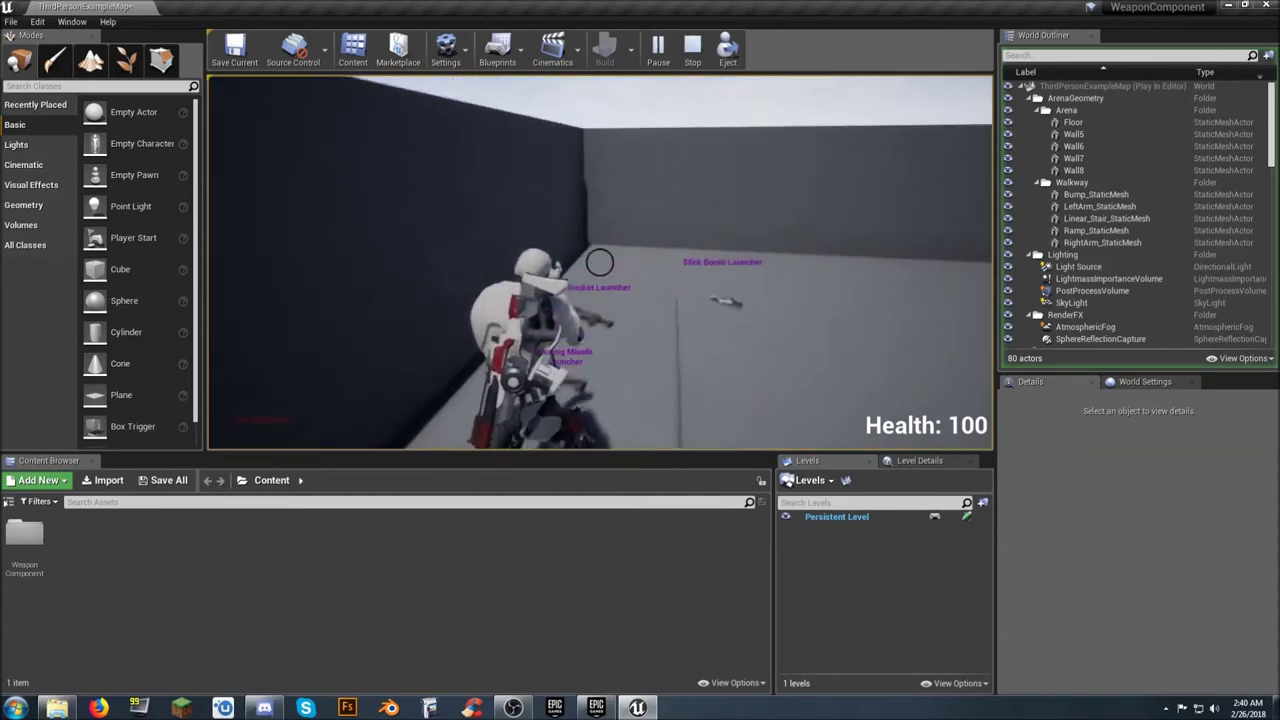
key("w")
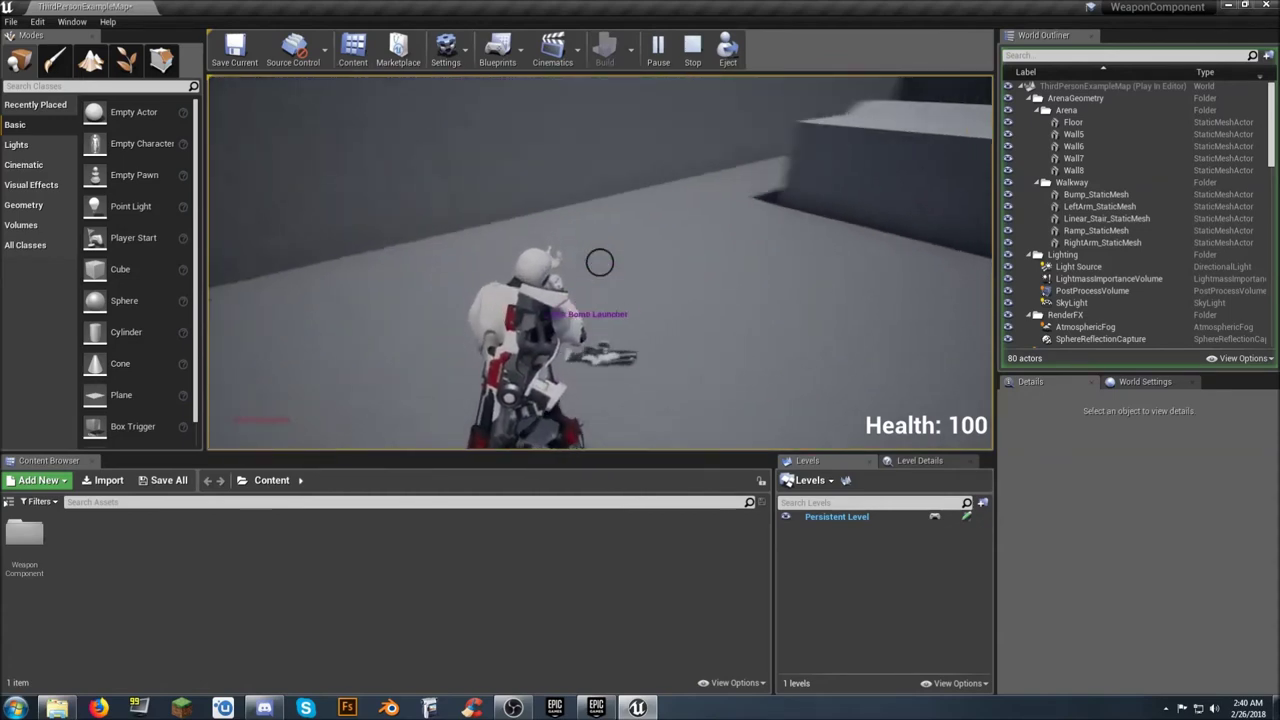
key("w")
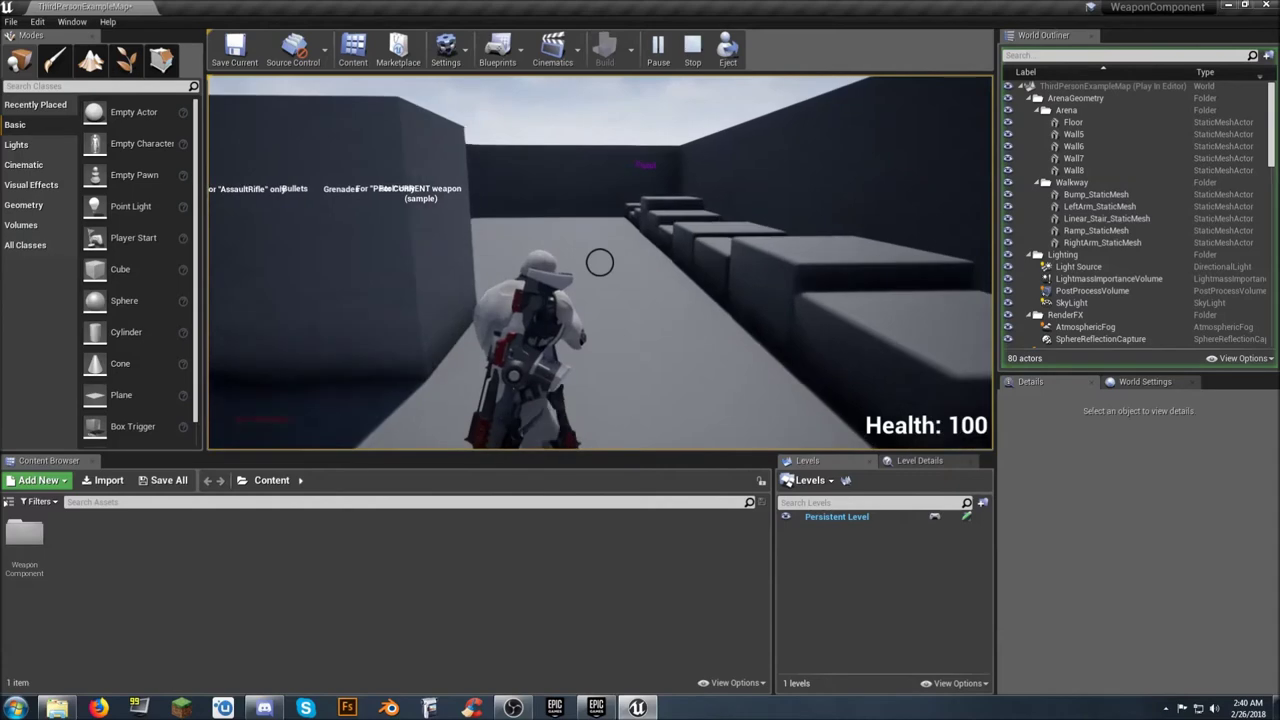
key("w")
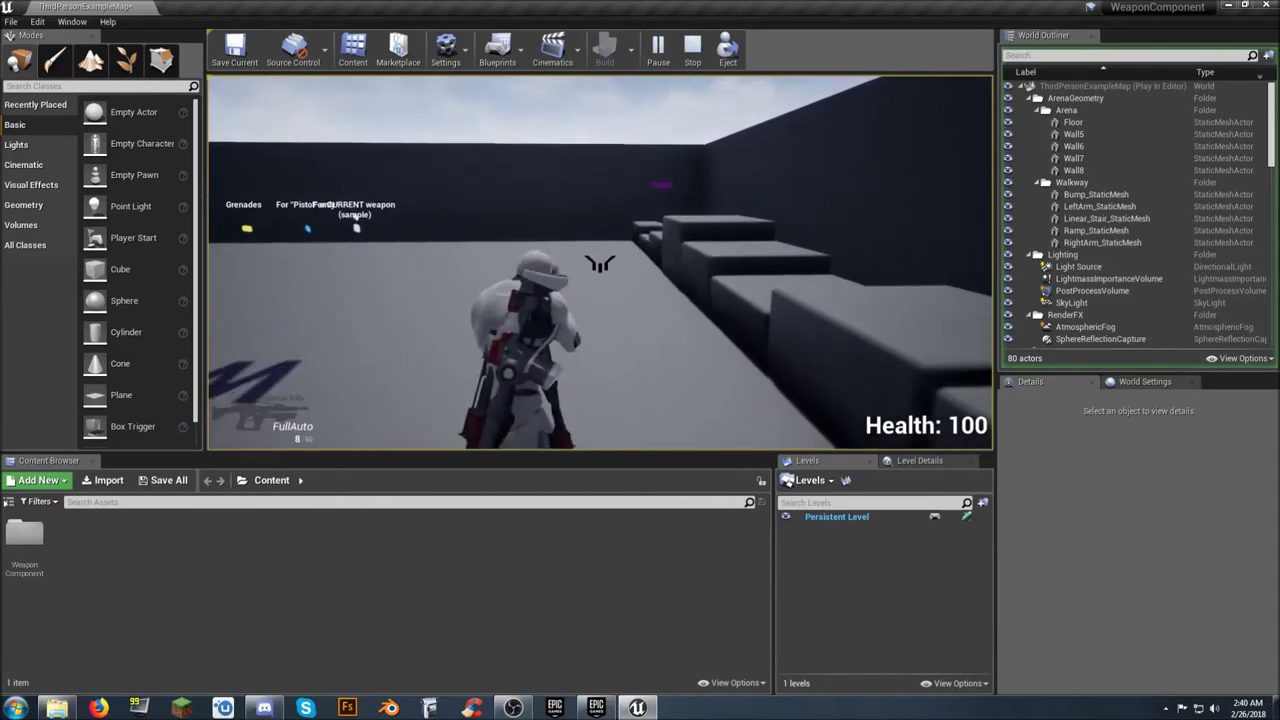
- Return to the open arena floor, cycle to the shotgun and drop it
key("w")
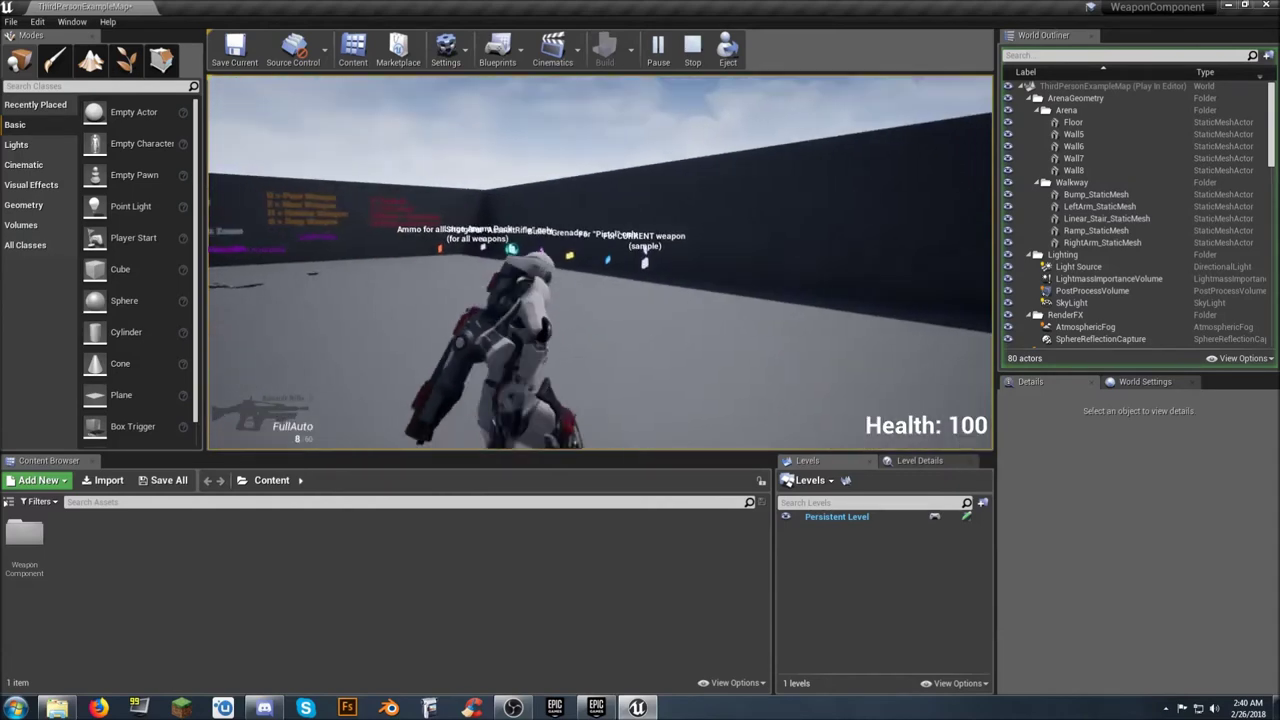
key("w")
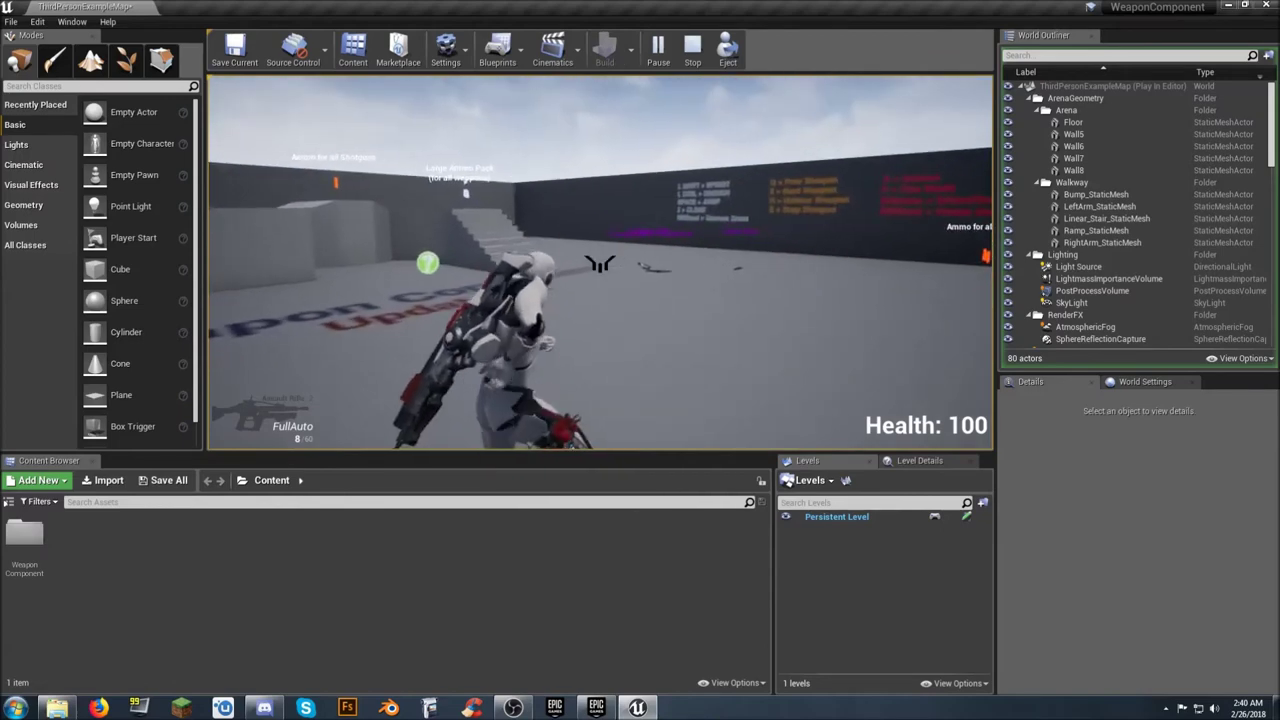
key("e")
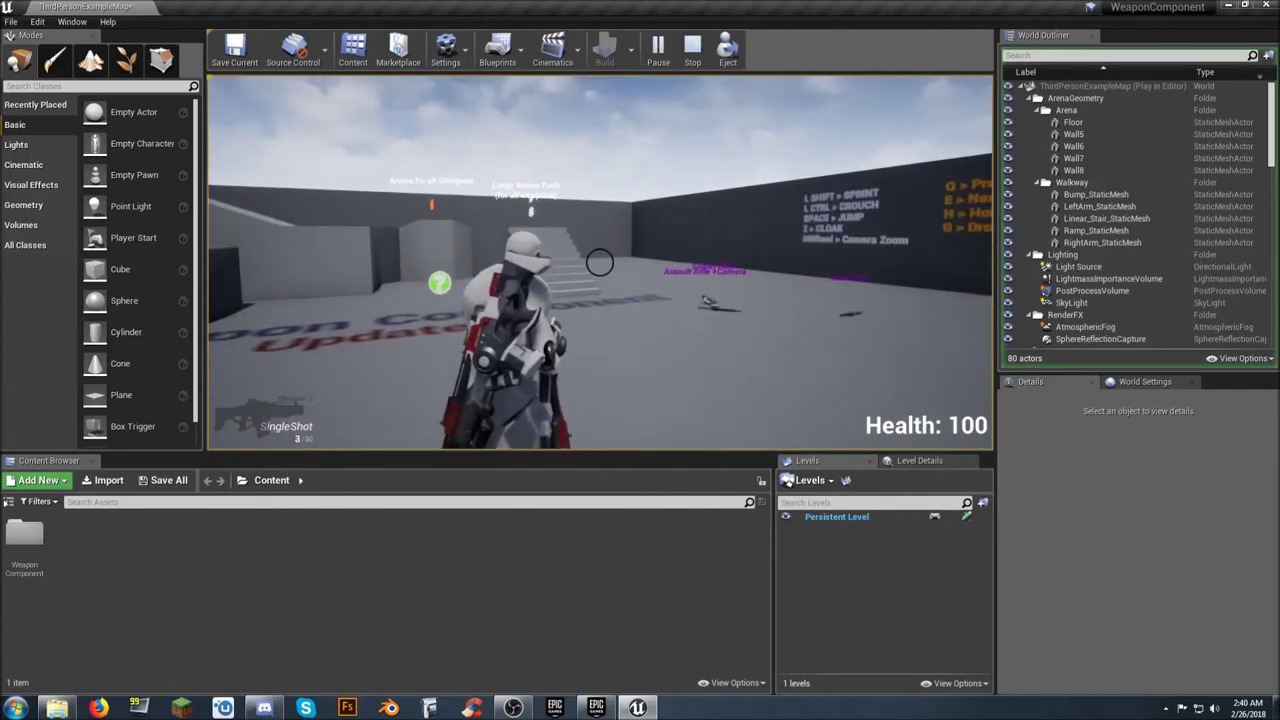
key("w")
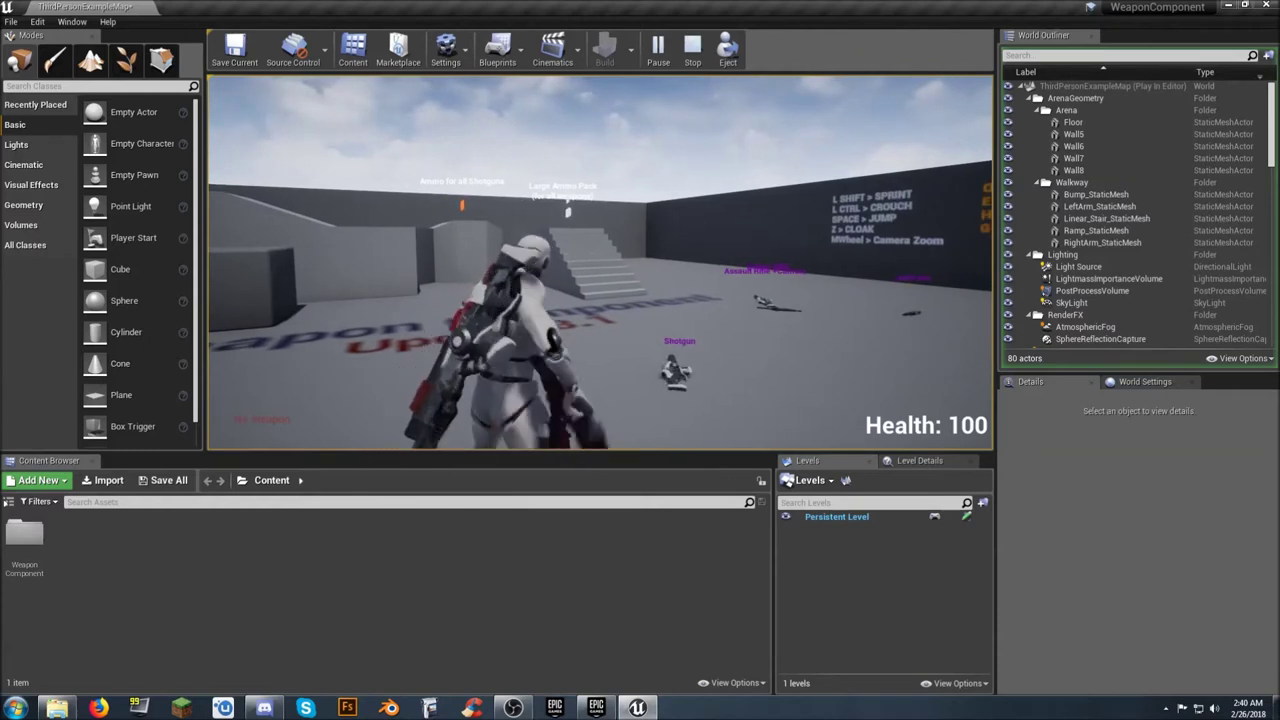
- Cycle through the SingleShot launchers and test-fire over the arena wall
key("e")
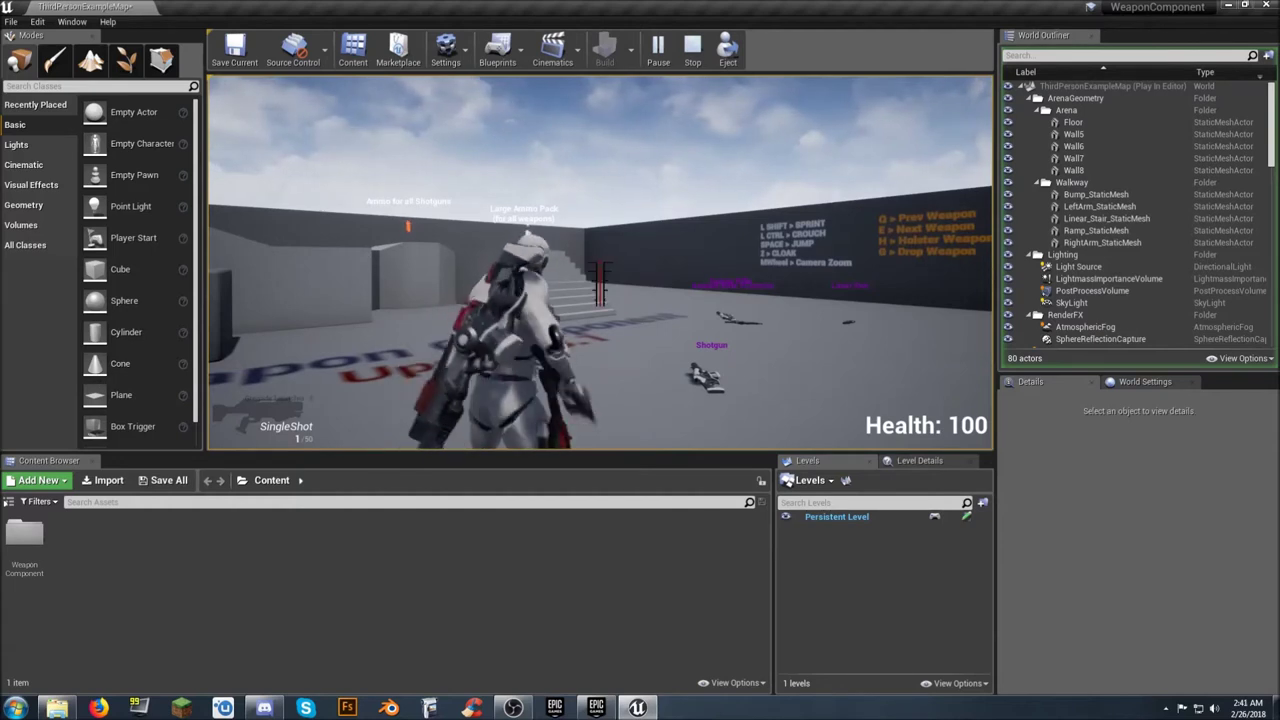
left_click(600, 263)
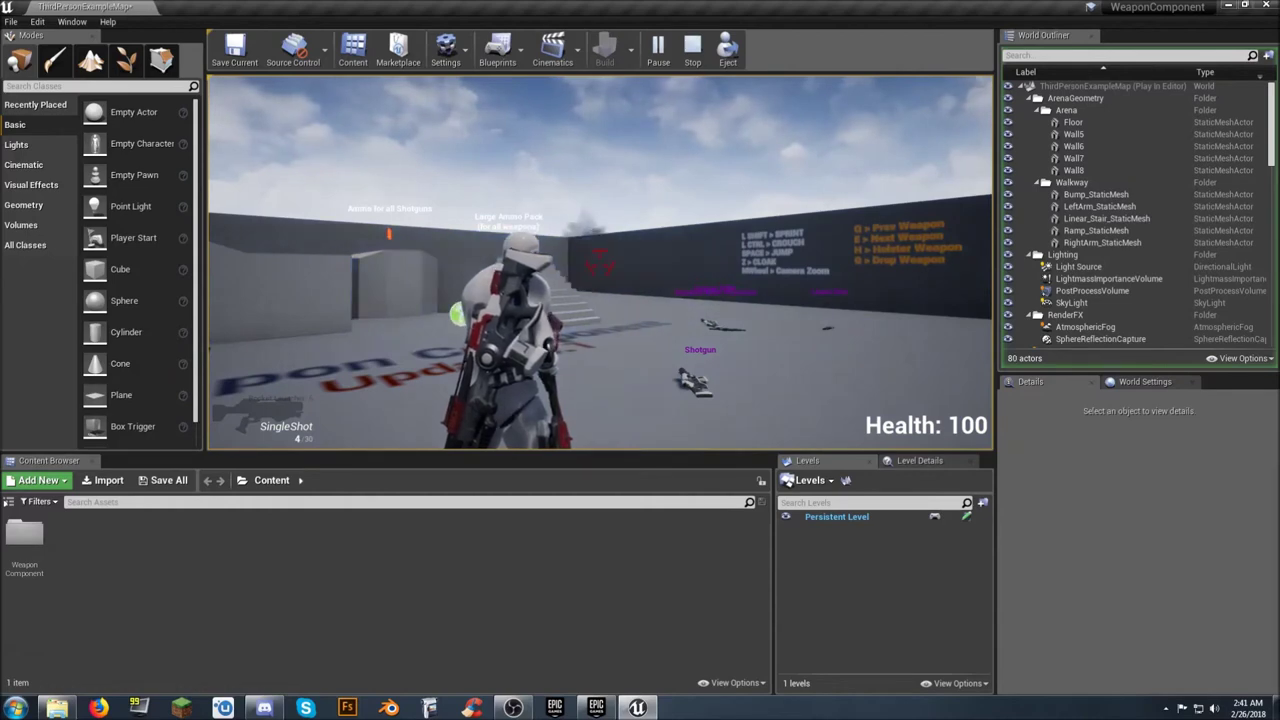
left_click(600, 262)
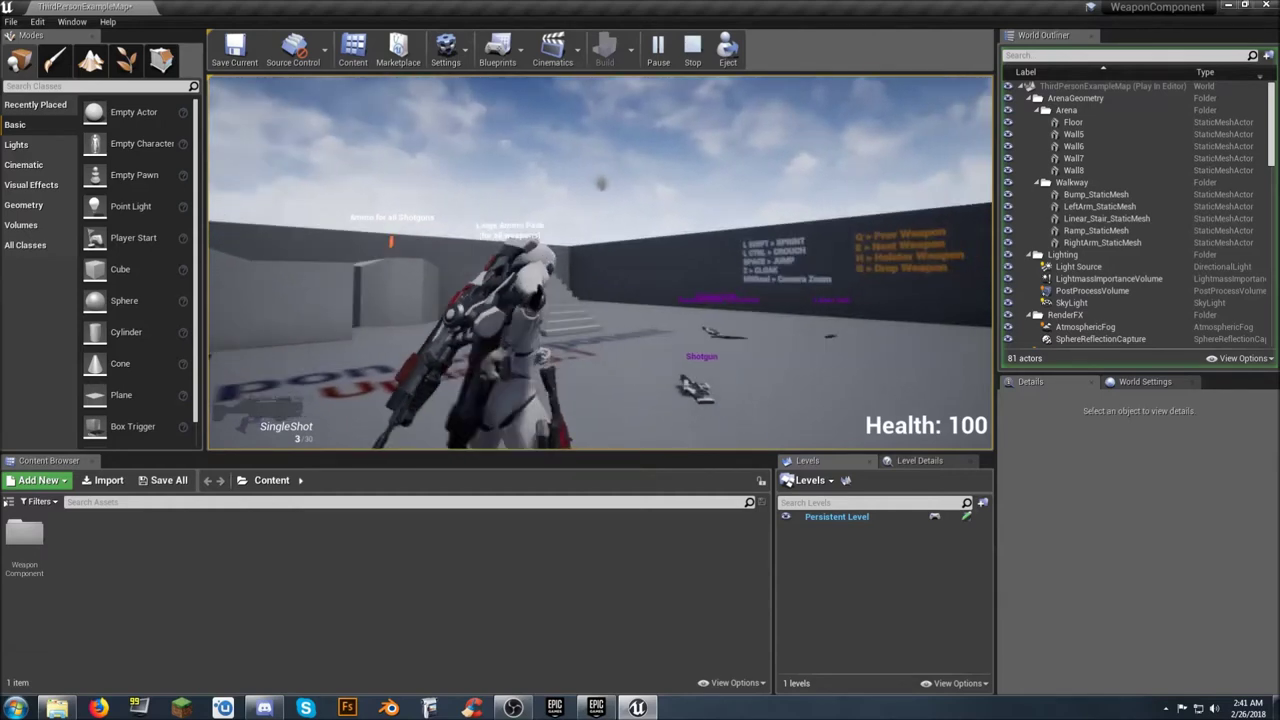
- Switch to the stick bomb launcher, fire bombs onto the arena wall, and move along the wall to view them
key("e")
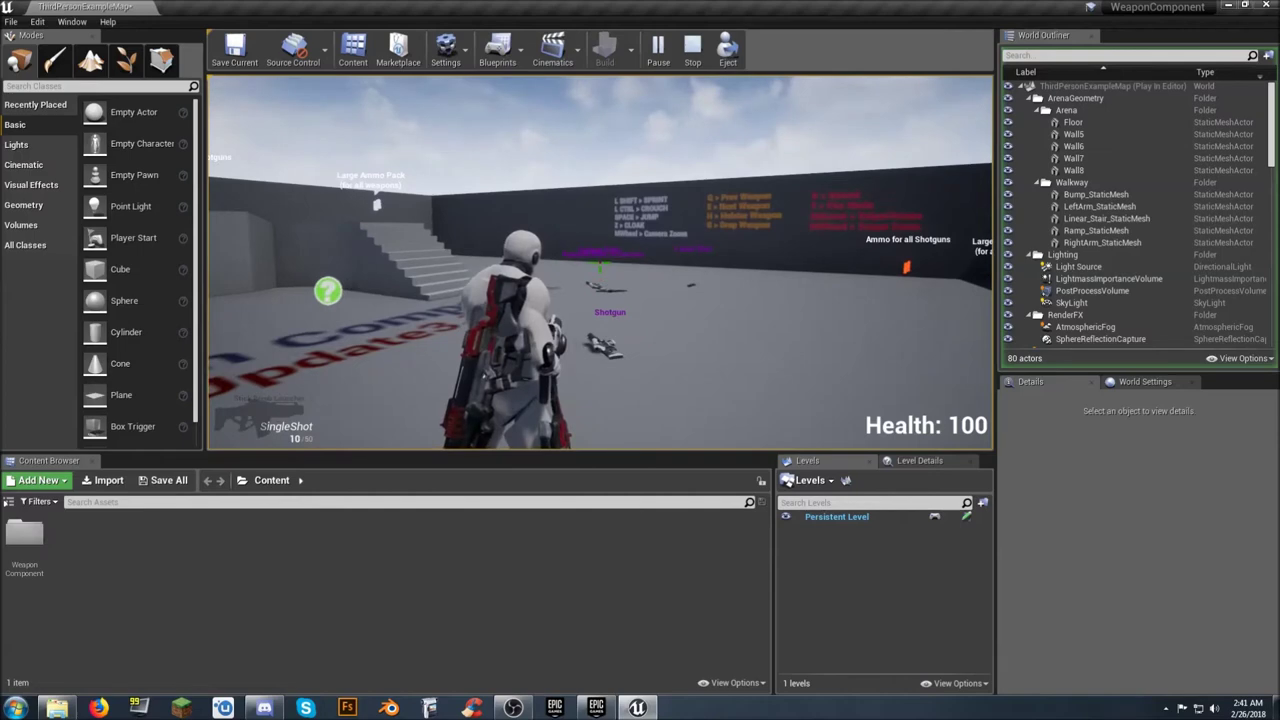
left_click(600, 265)
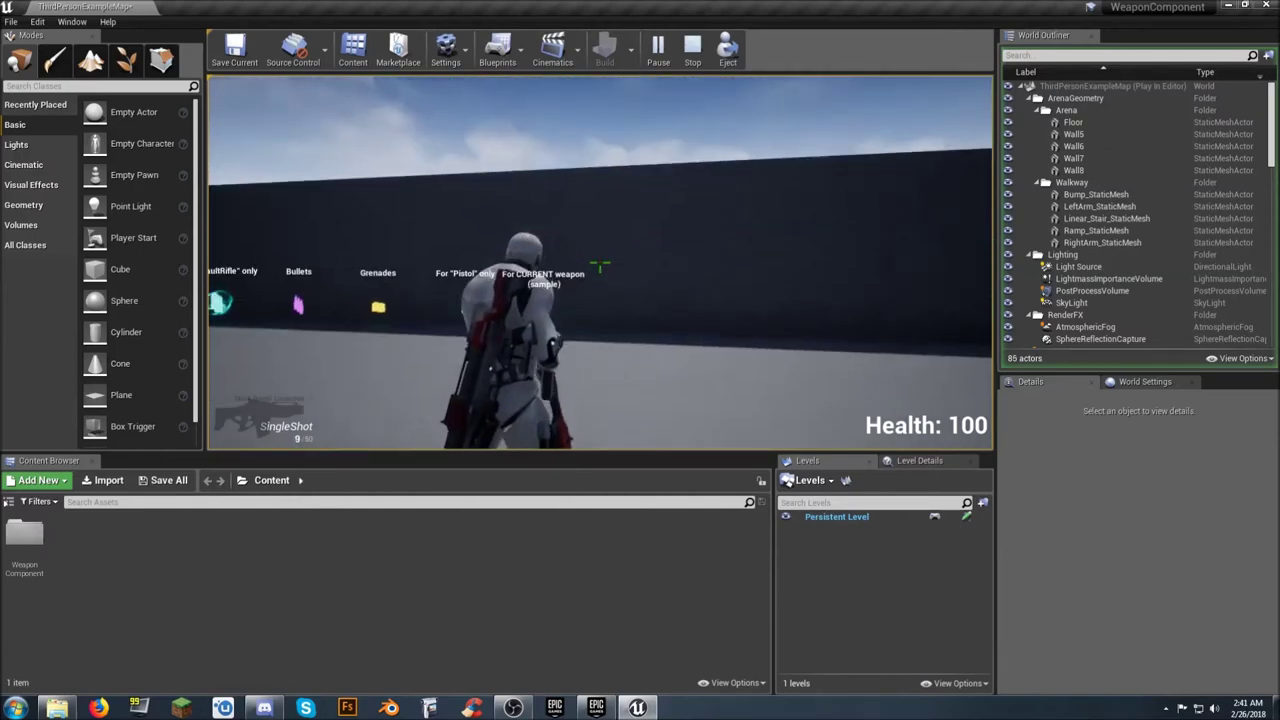
key("d")
key("d")
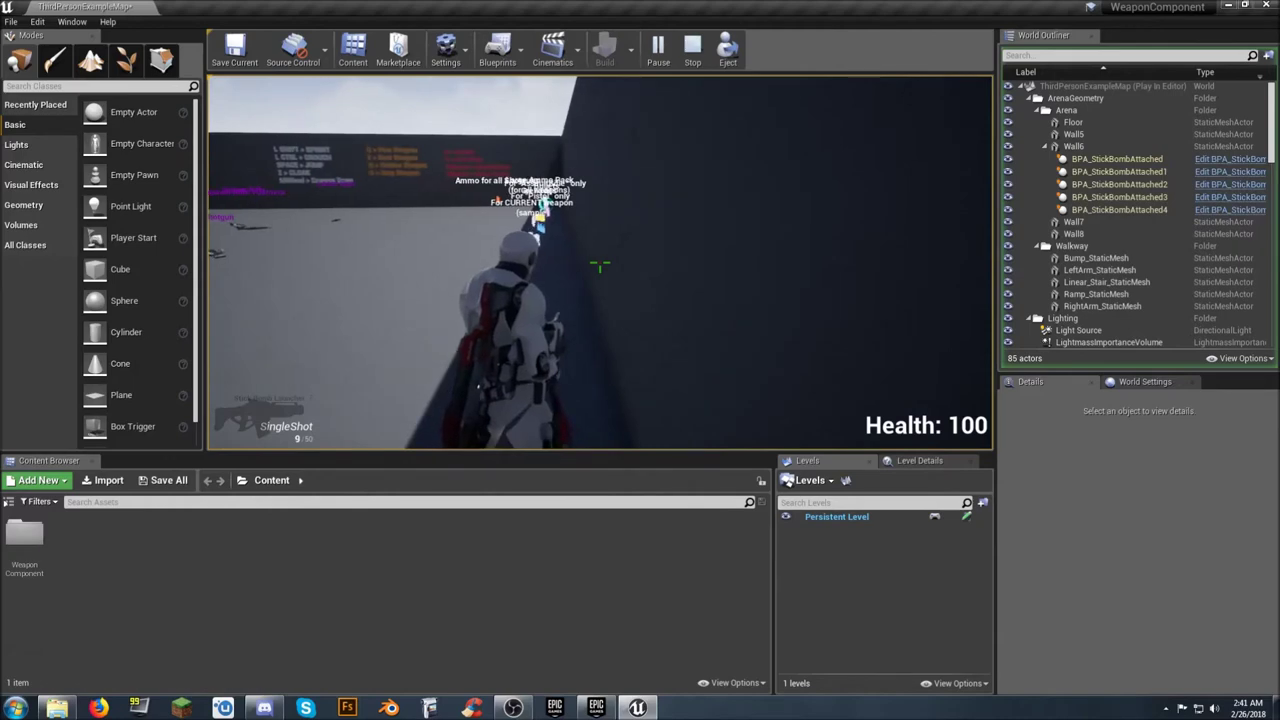
key("a")
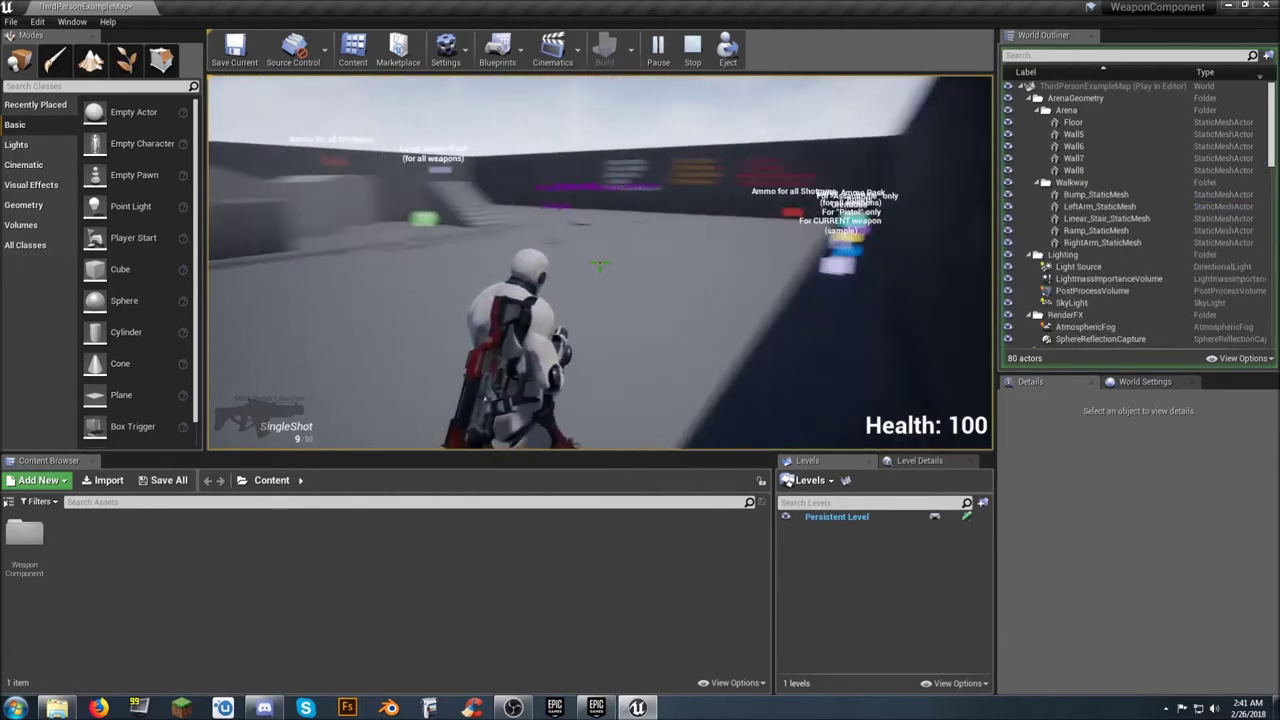
left_click(600, 265)
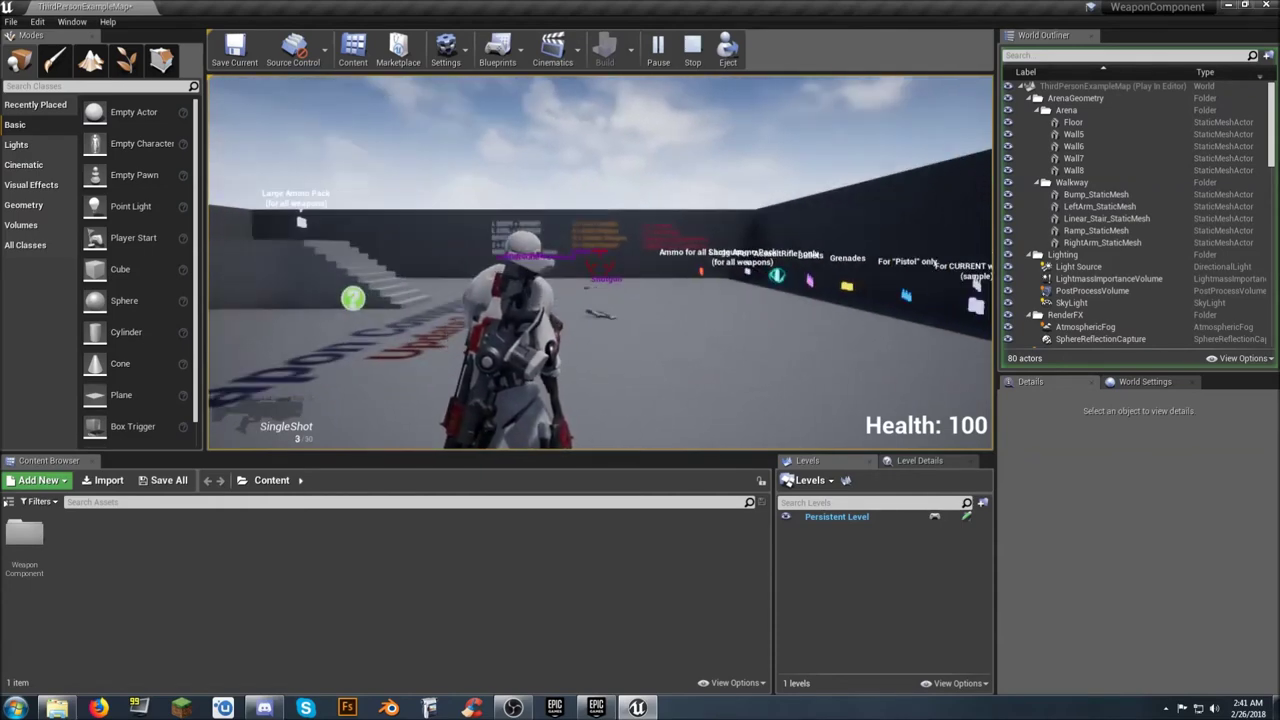
- Fire one more launcher shot across the arena, switch to the lightning gun, and end the play session
left_click(600, 264)
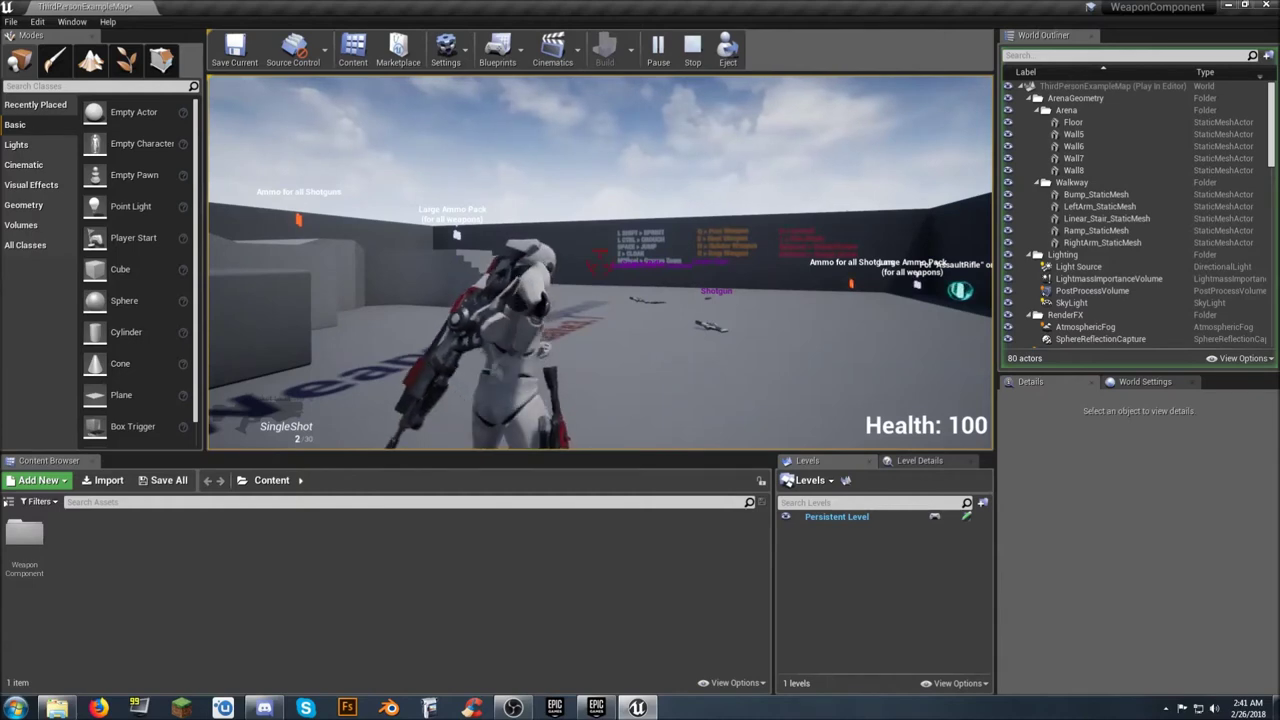
scroll(600, 263, "down", 1)
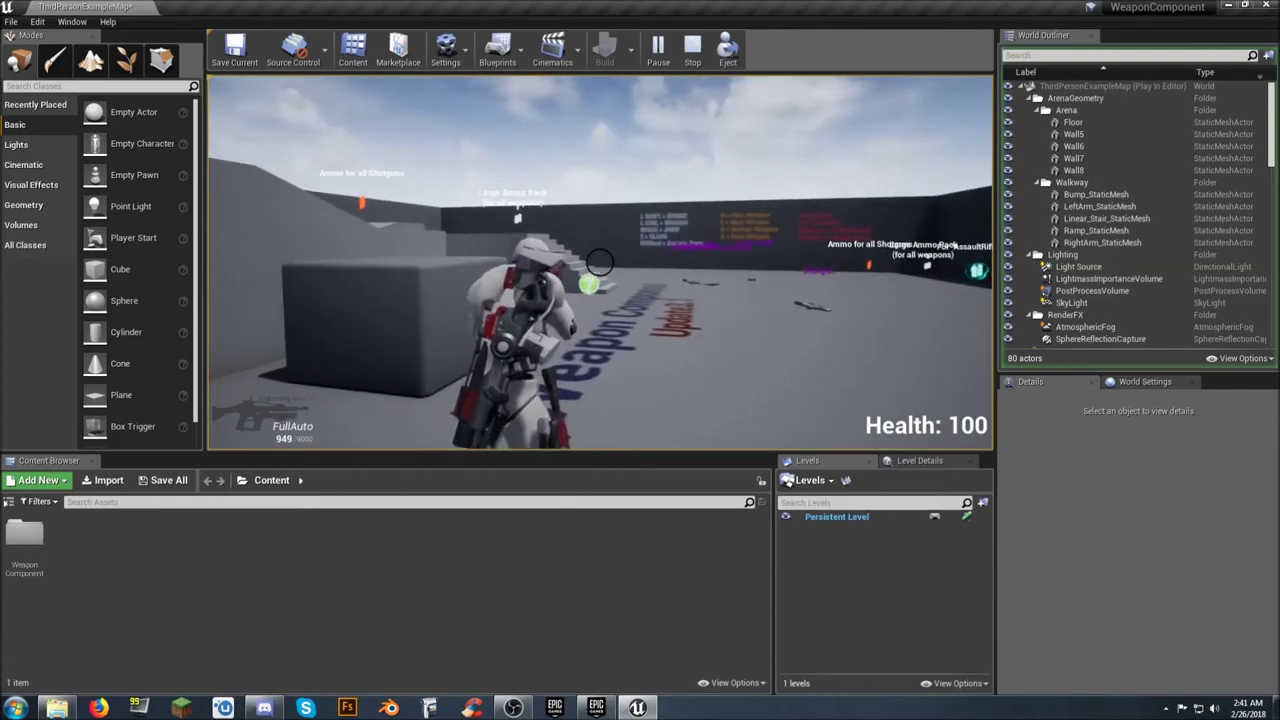
key("Escape")
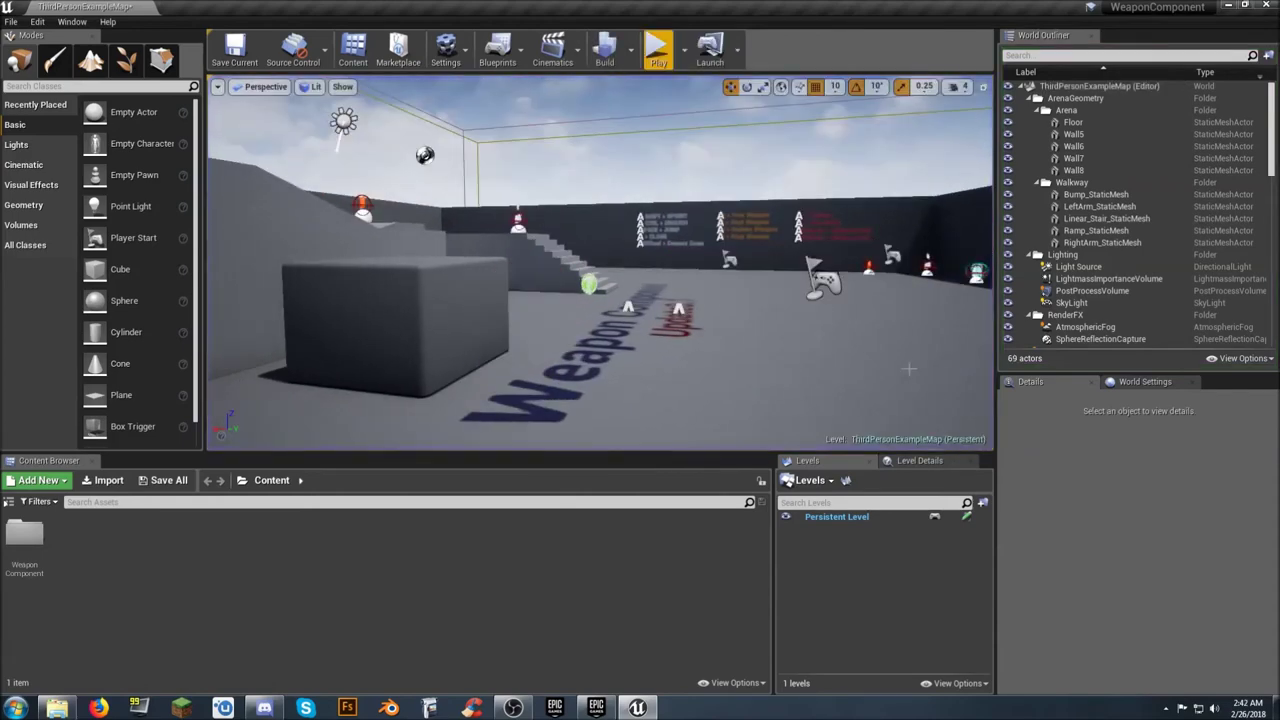
- Examine the example map in the editor, focusing on the row of weapon pickups on the wall platforms
right_click_drag(806, 327, 698, 327)
key("s")
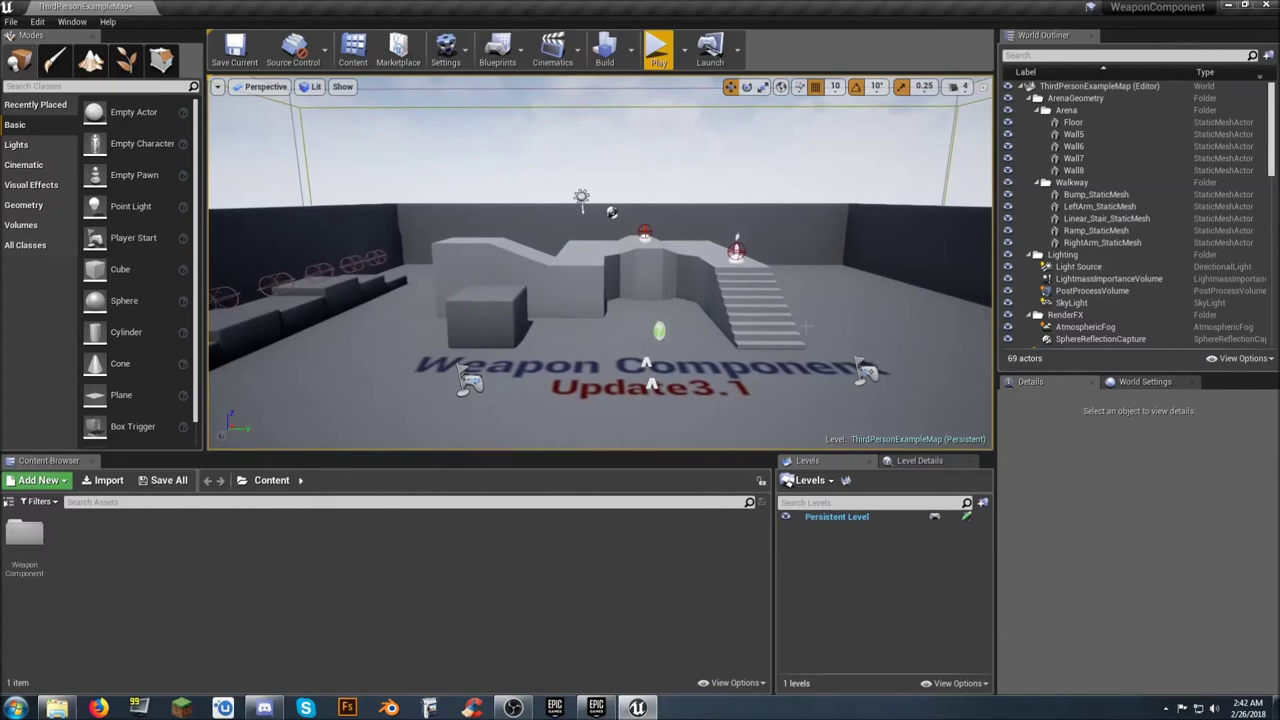
key("d")
right_click_drag(783, 333, 540, 338)
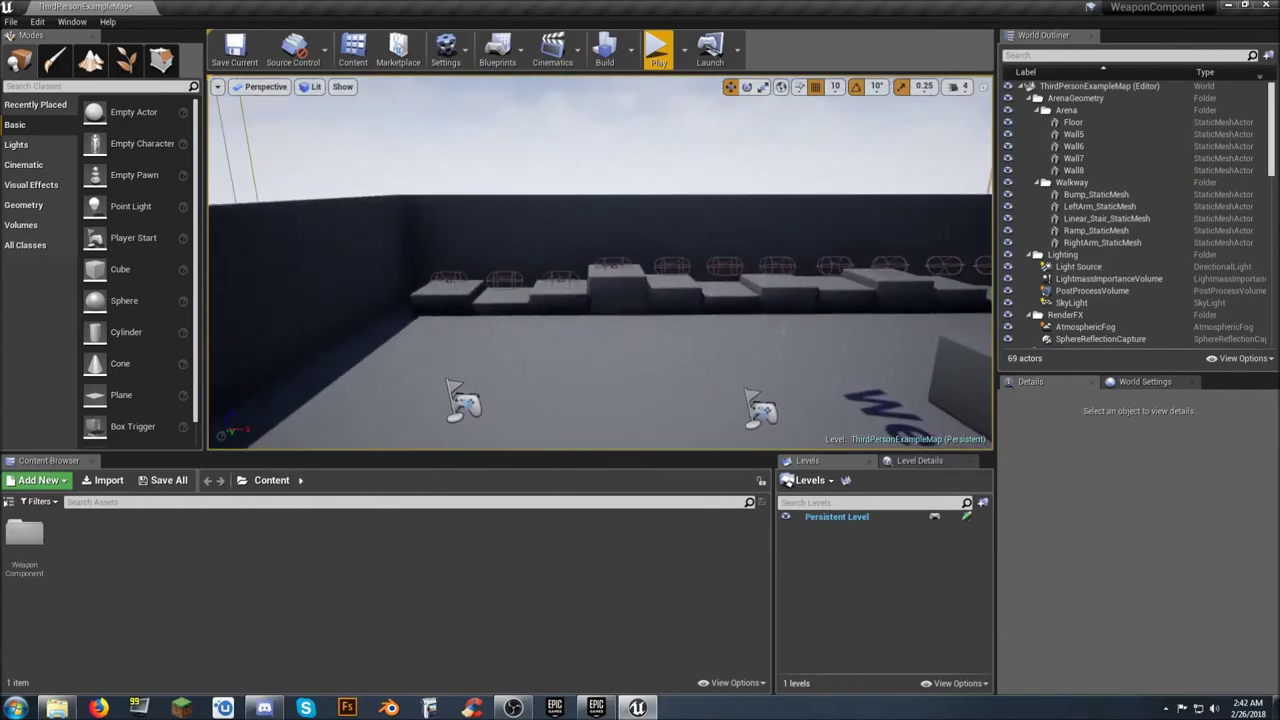
mouse_move(600, 300)
right_mouse_down()
mouse_move(592, 255)
mouse_move(602, 320)
right_mouse_up()
key("w")
key("d")
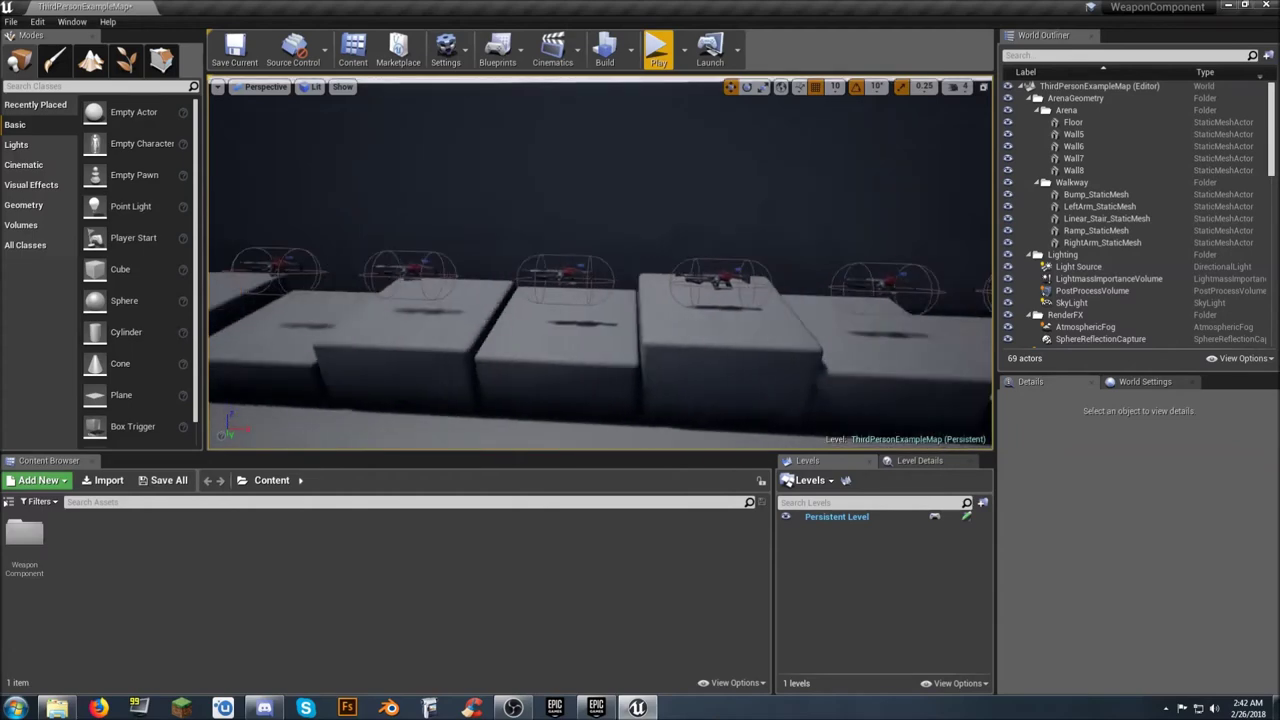
mouse_move(690, 333)
right_mouse_down()
mouse_move(730, 300)
mouse_move(711, 337)
right_mouse_up()
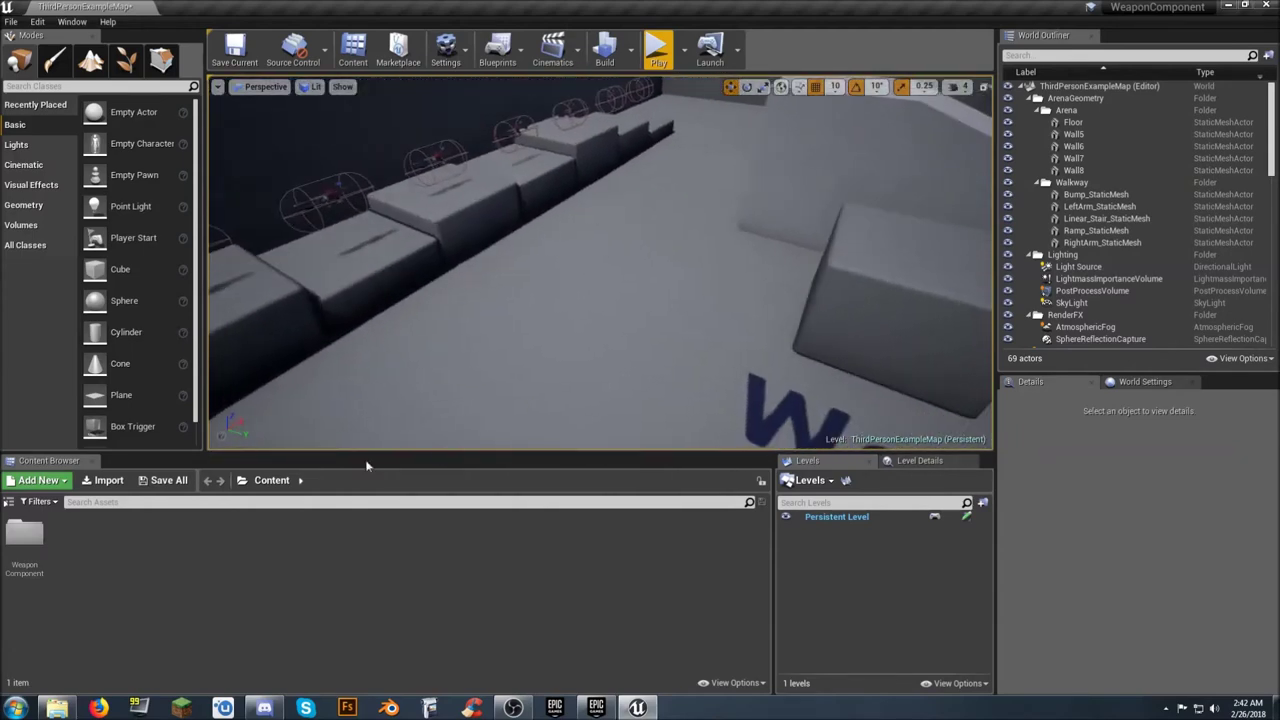
- Show the content folder tree, expand WeaponComponent, and open its UnnecessaryContent folder
left_click(8, 501)
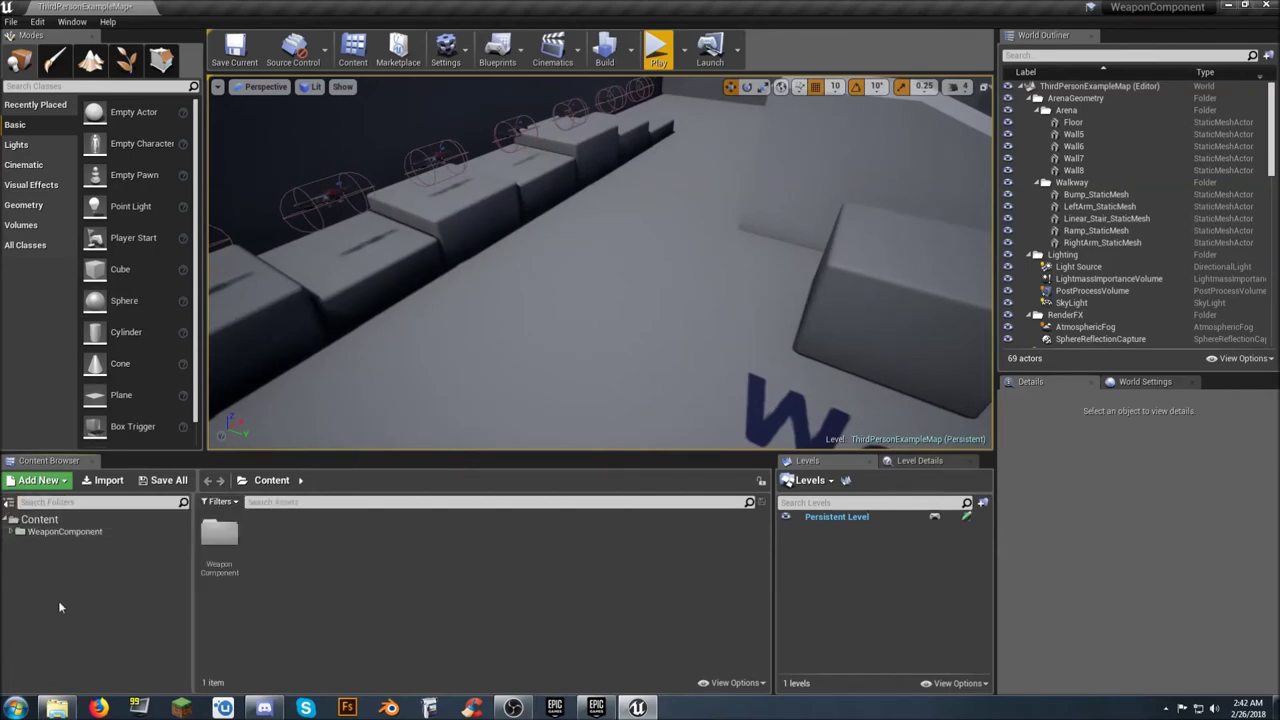
left_click(10, 533)
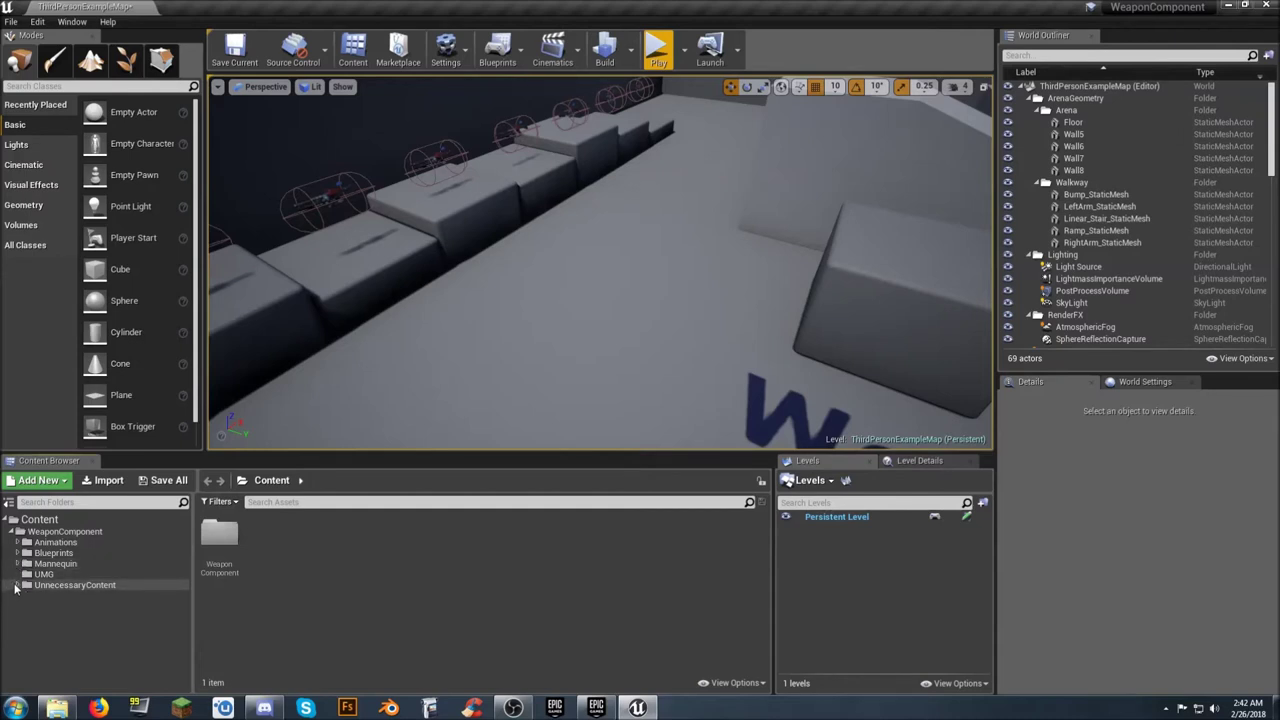
left_click(15, 587)
left_click(17, 586)
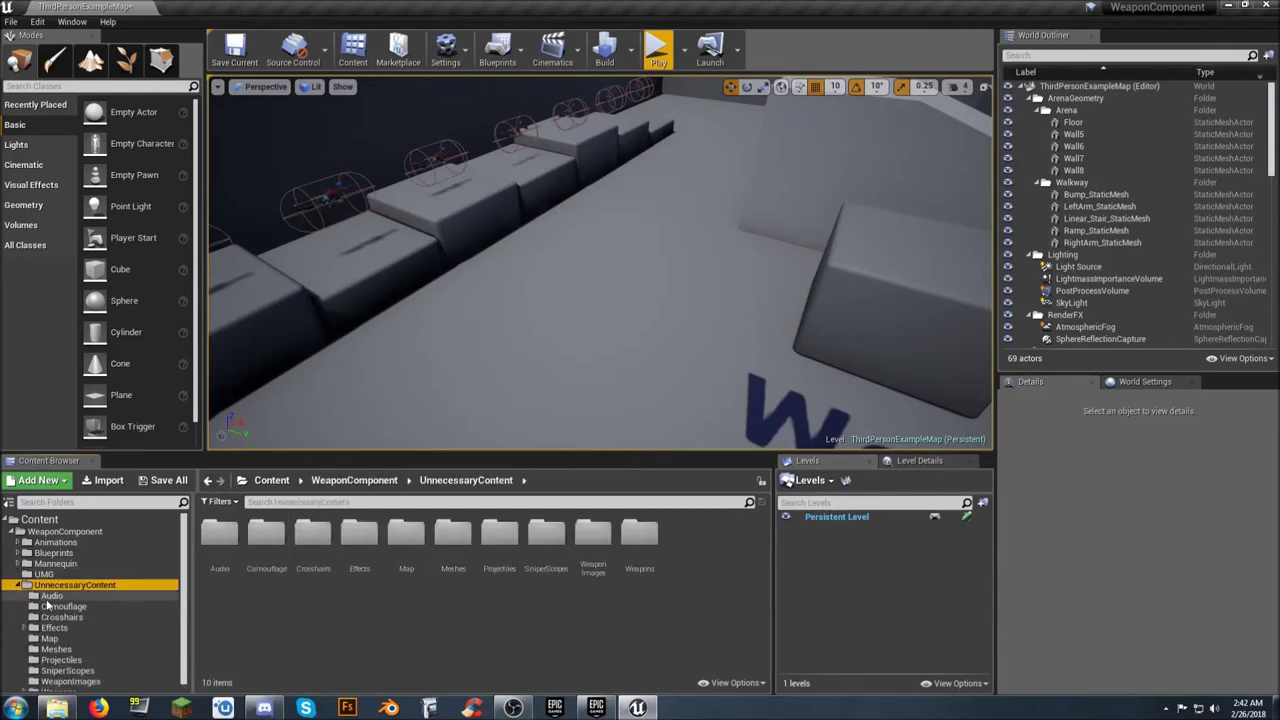
- Browse the Audio, Camouflage and Crosshairs folders inside UnnecessaryContent
left_click(48, 596)
left_click(100, 606)
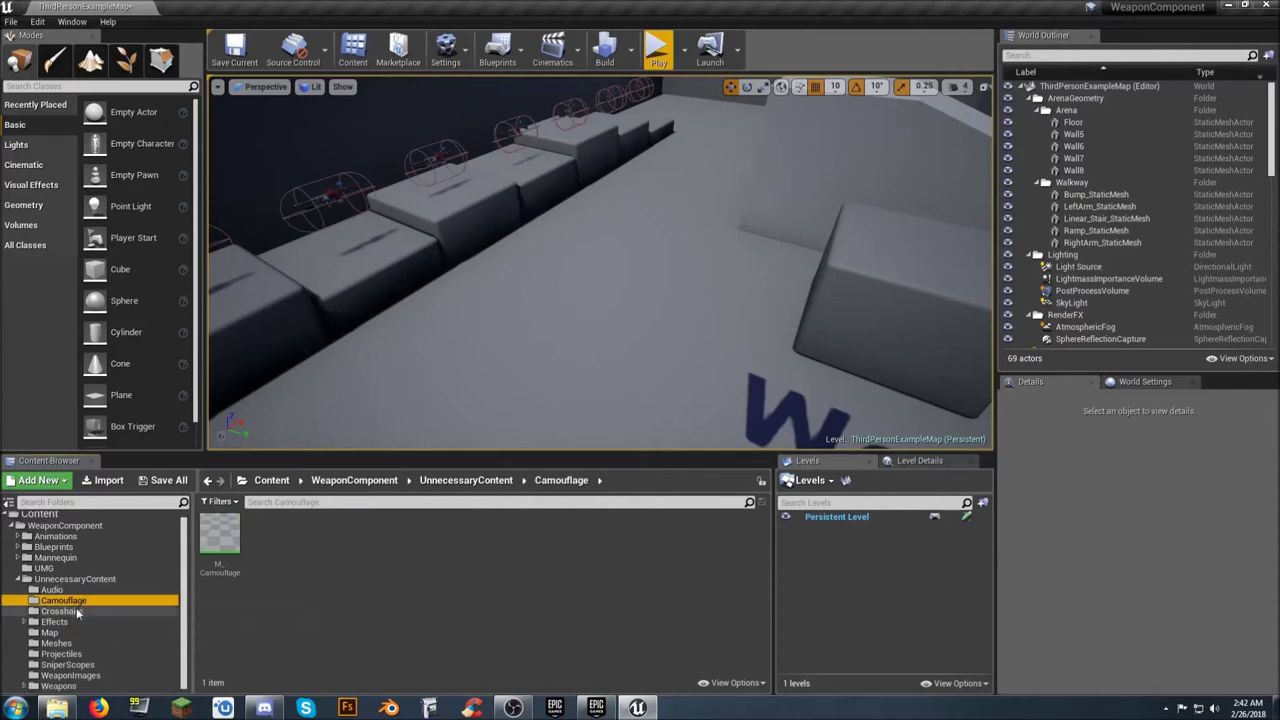
left_click(77, 612)
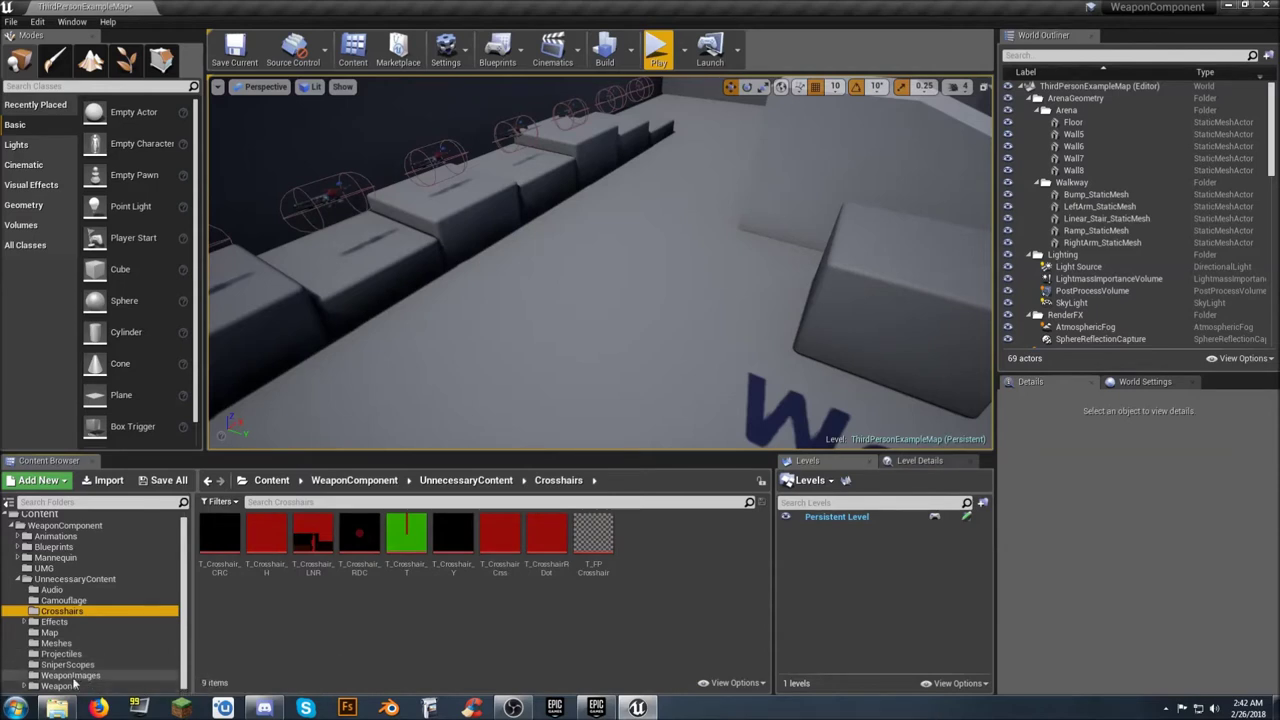
- Expand the Weapons folder in UnnecessaryContent and view its Materials subfolder
left_click(24, 686)
scroll(80, 655, "down", 2)
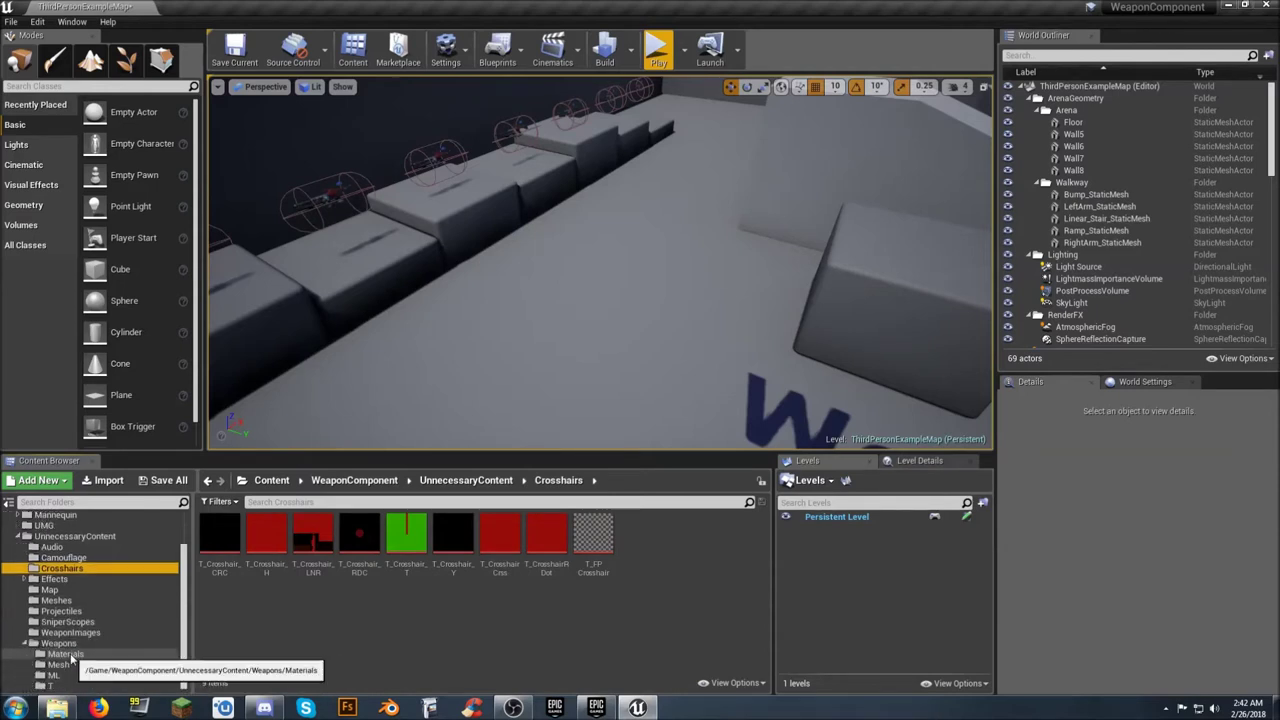
left_click(58, 643)
left_click(58, 654)
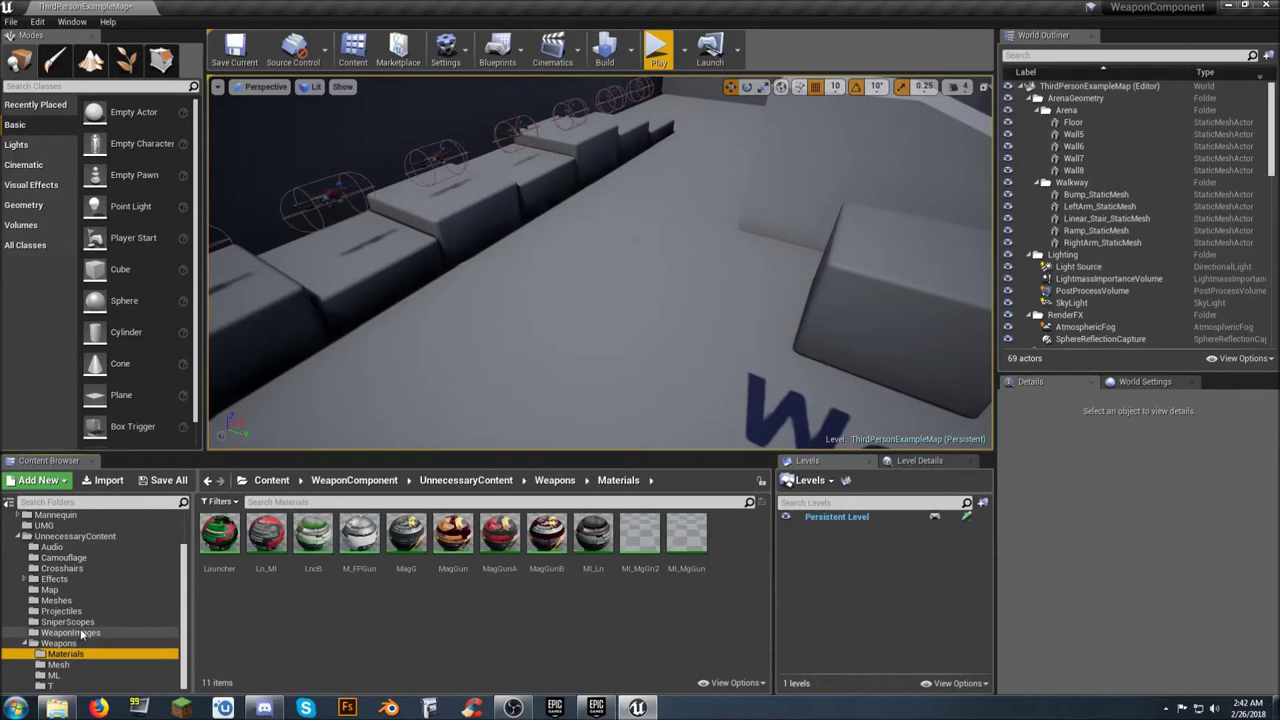
- Collapse UnnecessaryContent, show the contents of the Blueprints folder, and open the DT_Weapons data table
scroll(71, 625, "up", 3)
left_click(22, 585)
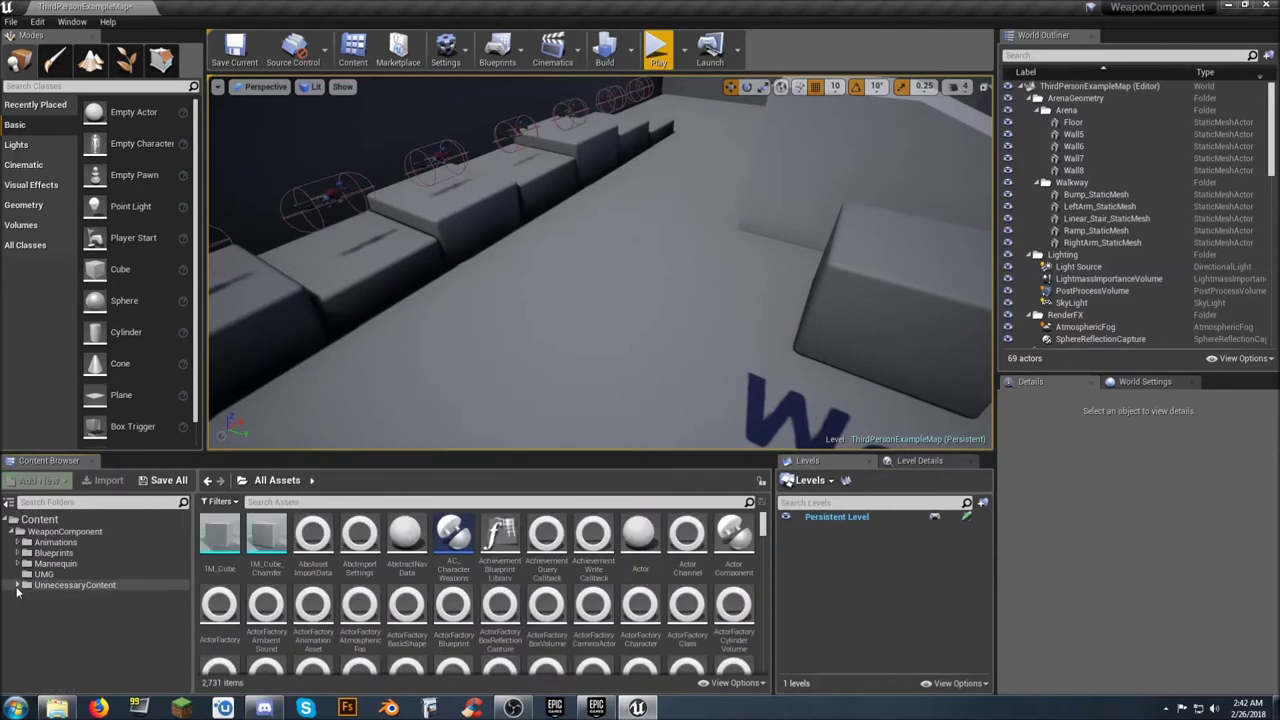
left_click(27, 554)
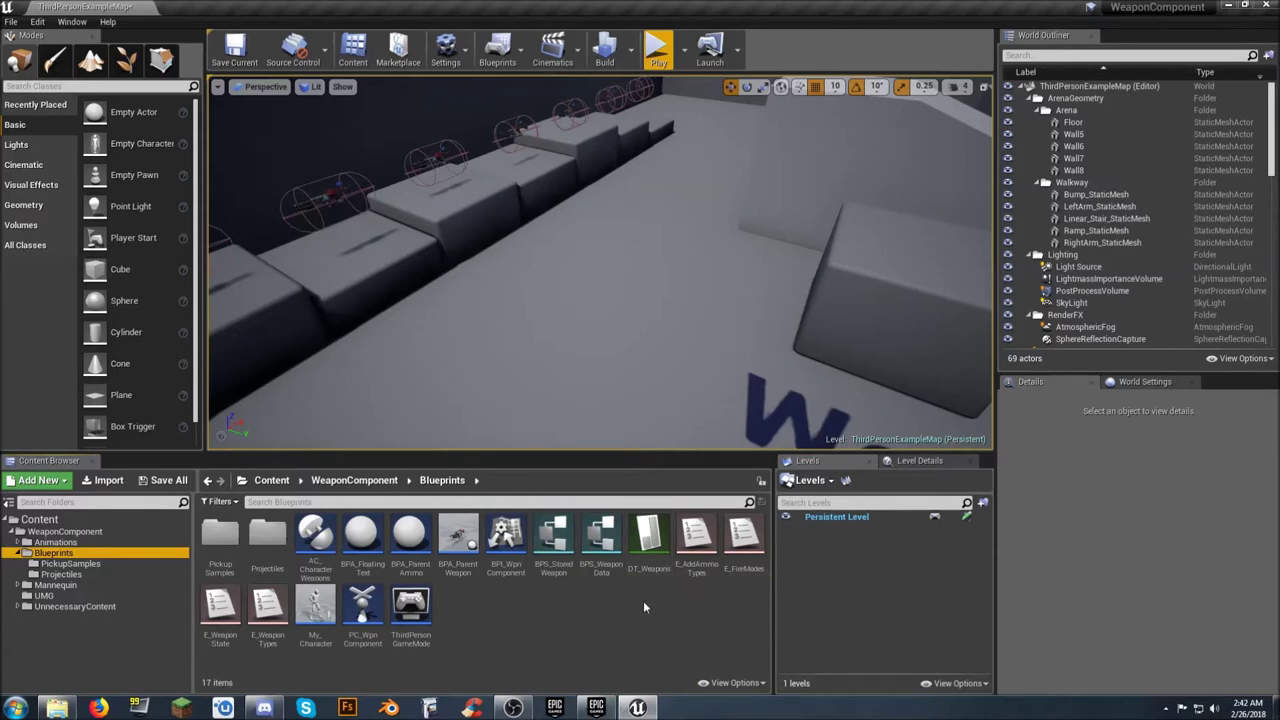
double_click(652, 540)
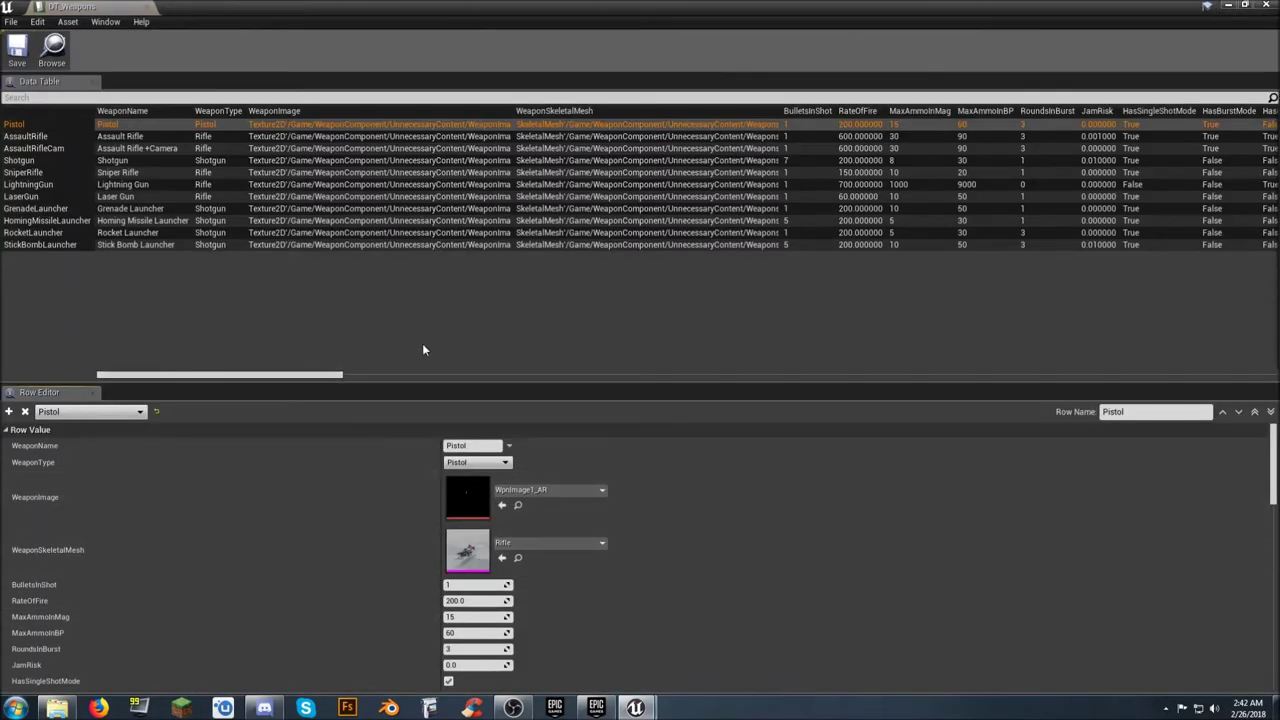
- Add a new row to the weapons data table and name it BeefaloBart
left_click(9, 412)
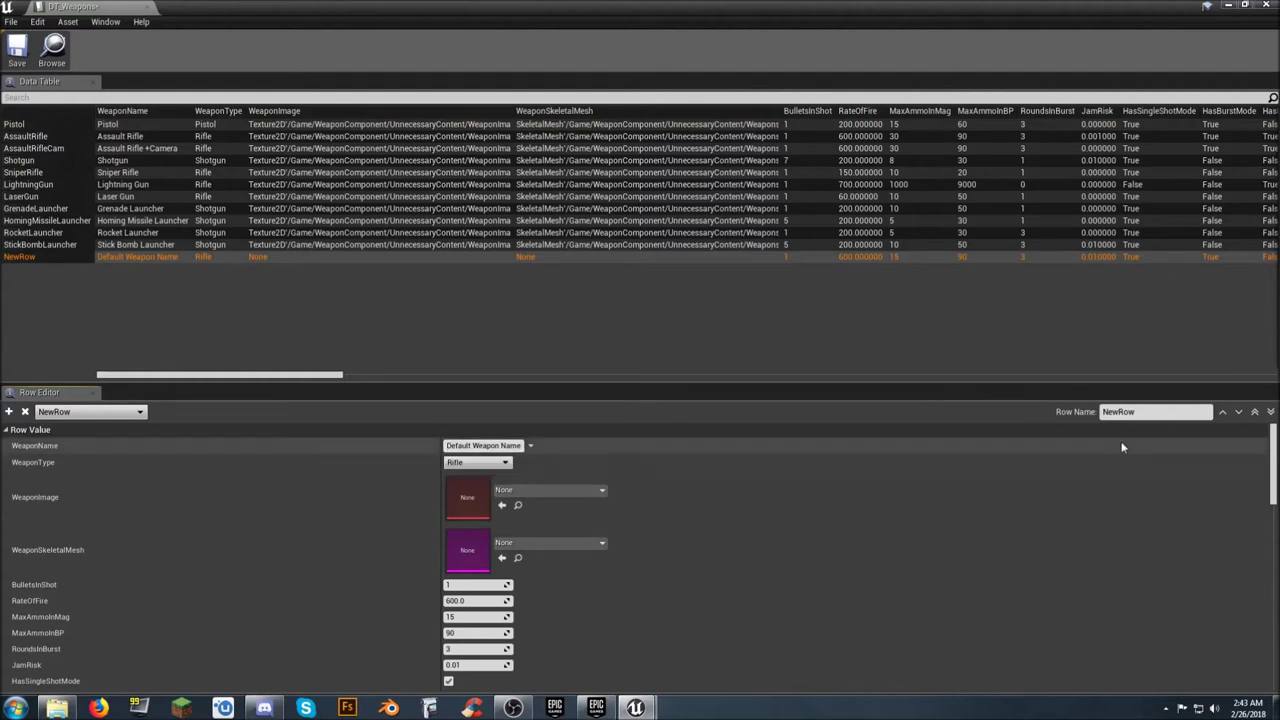
left_click(1152, 418)
double_click(1152, 418)
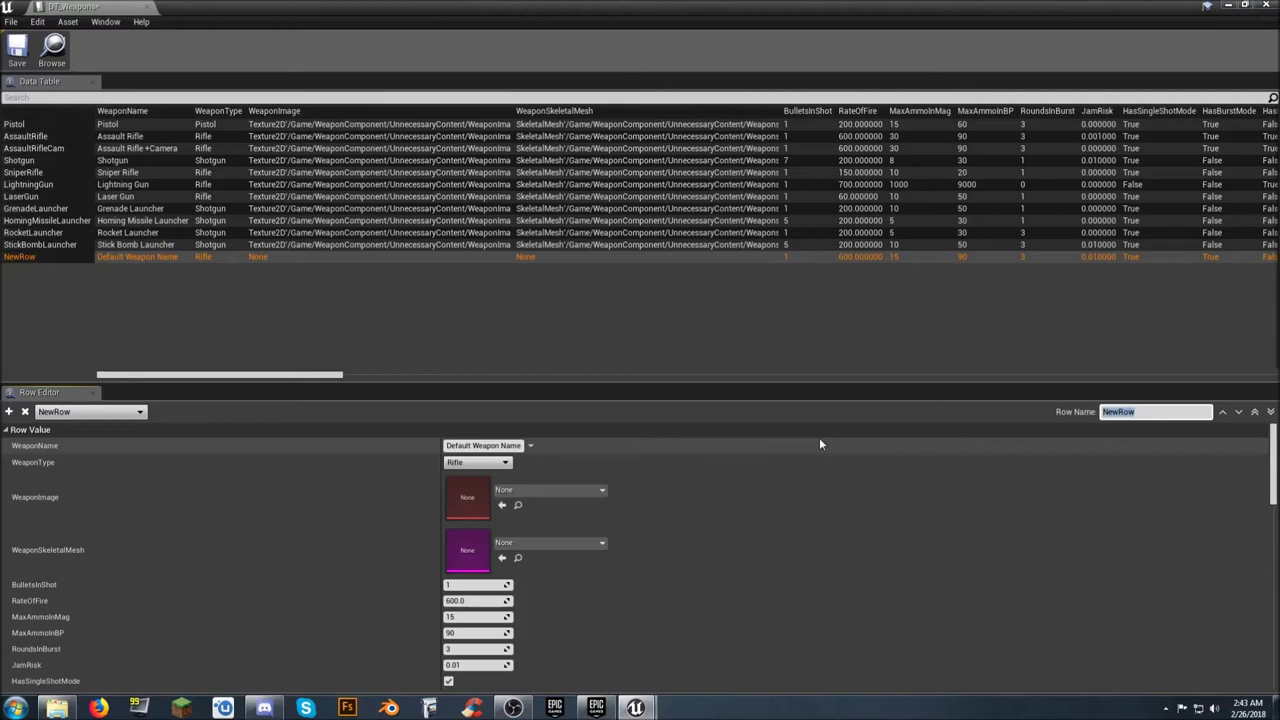
type("BeefaloB")
type("lunder")
key("BackSpace")
key("BackSpace")
key("BackSpace")
key("BackSpace")
key("BackSpace")
key("BackSpace")
type("Bart")
key("Return")
- Set the BeefaloBart row's WeaponName to Beefalo Blunderbuss and check the available WeaponType options, keeping Rifle
left_click(520, 447)
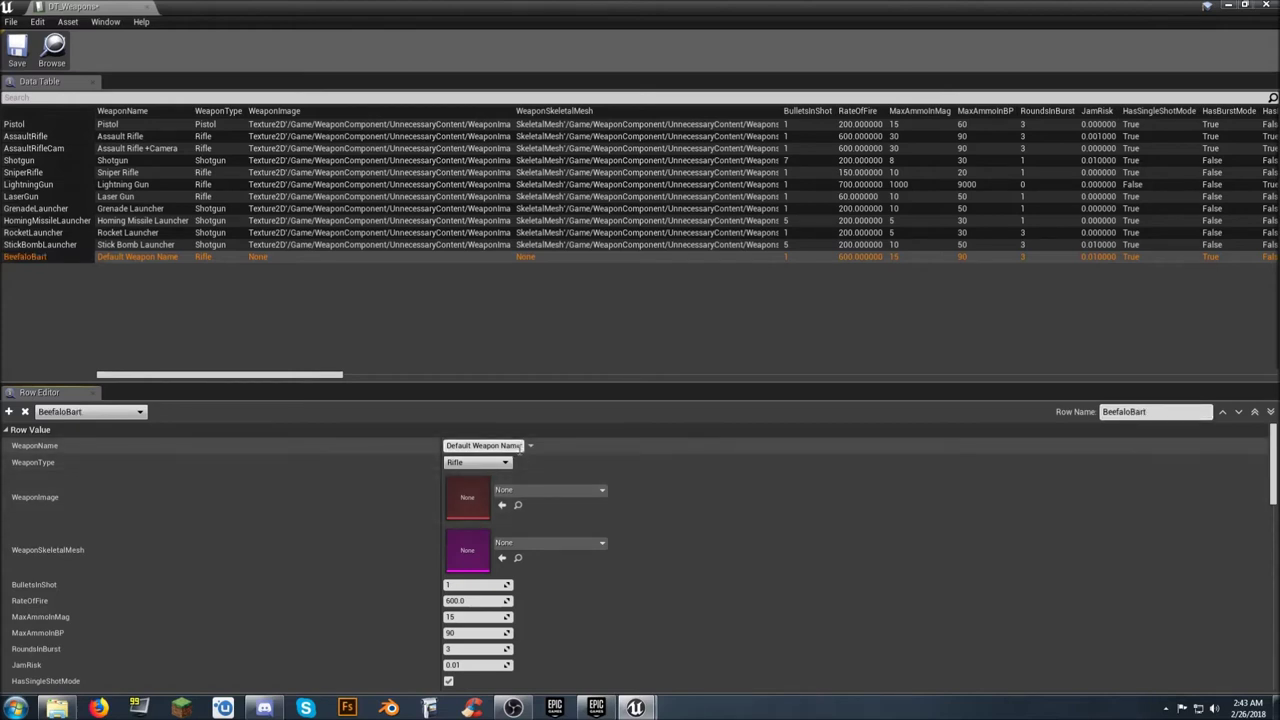
type("Be")
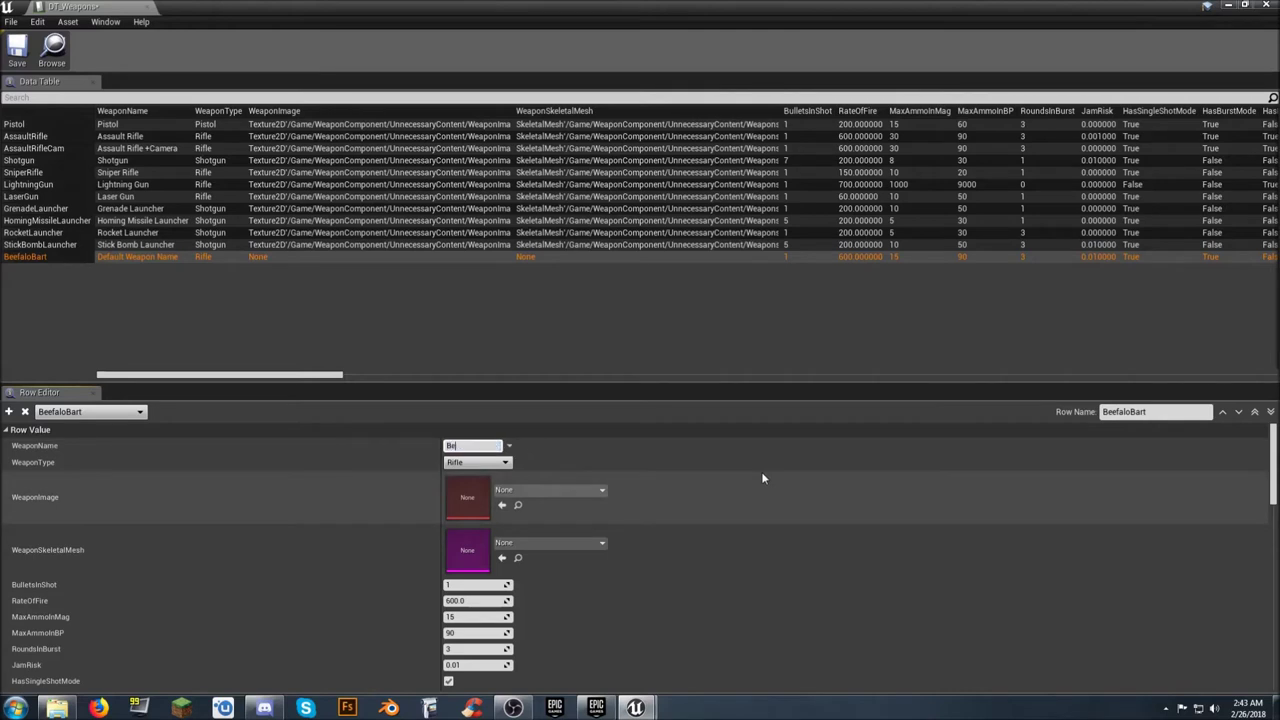
type("efalo Blunderbuss")
key("Return")
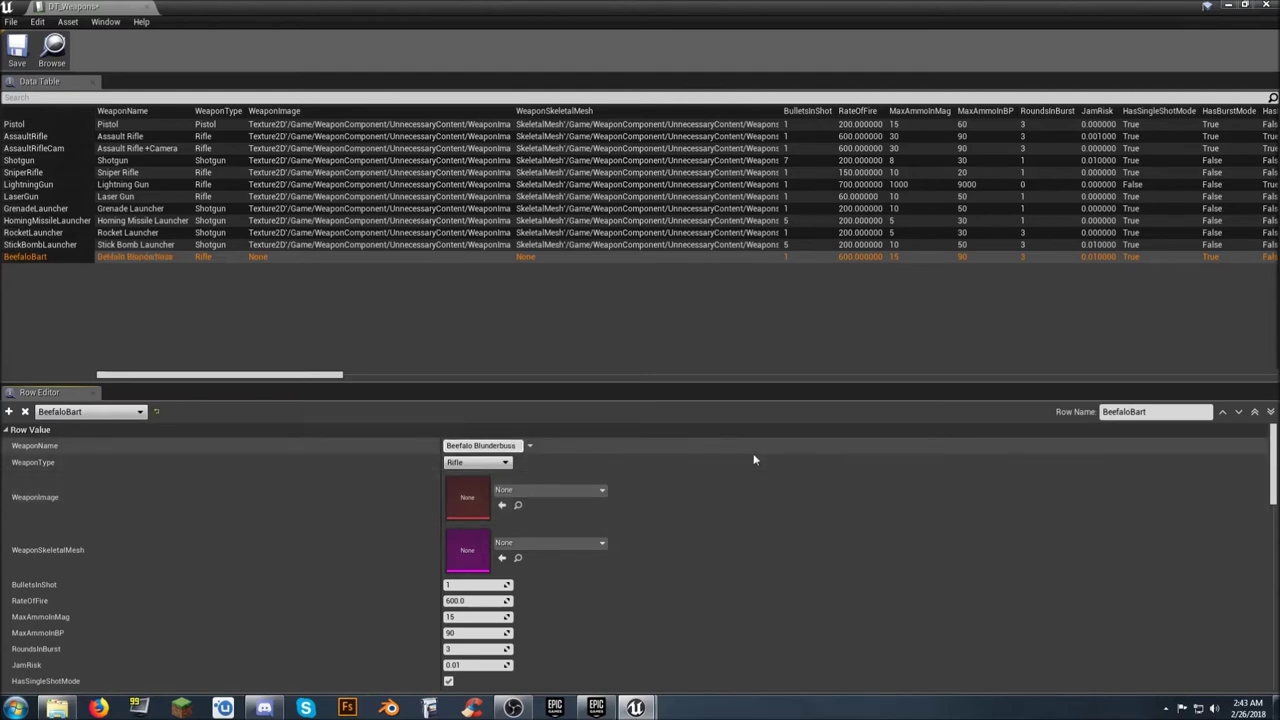
left_click(504, 463)
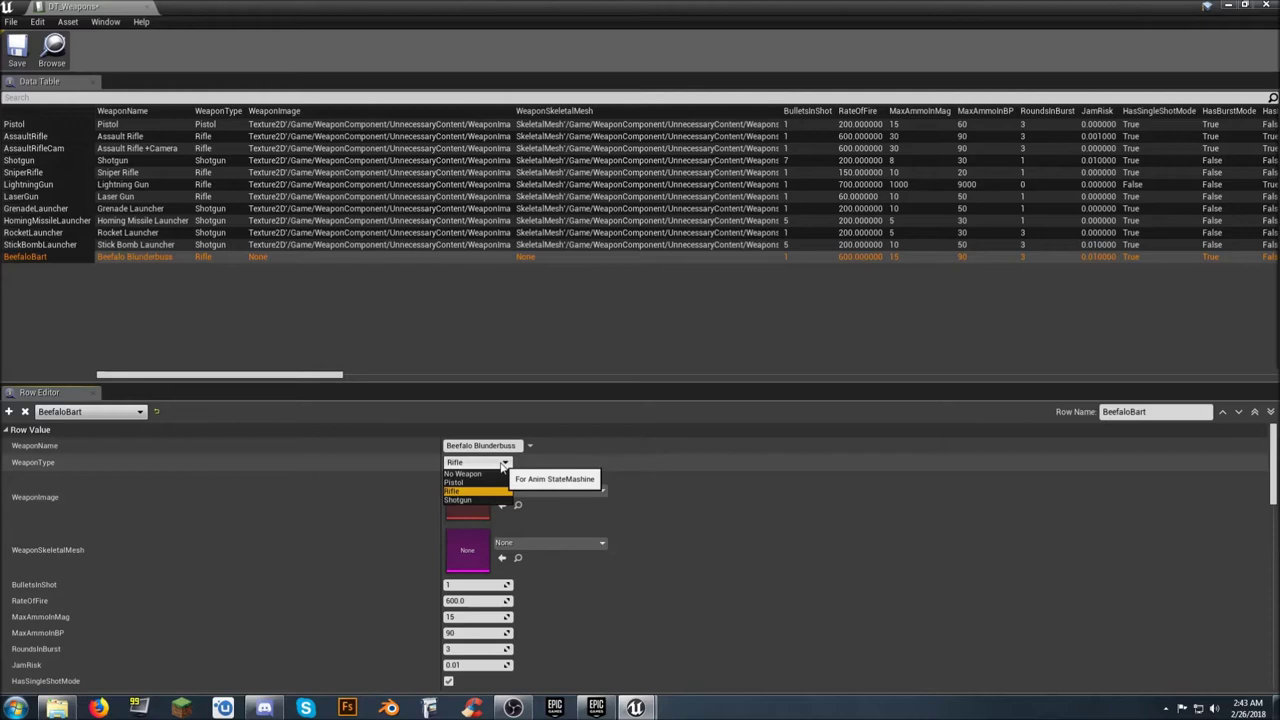
left_click(502, 467)
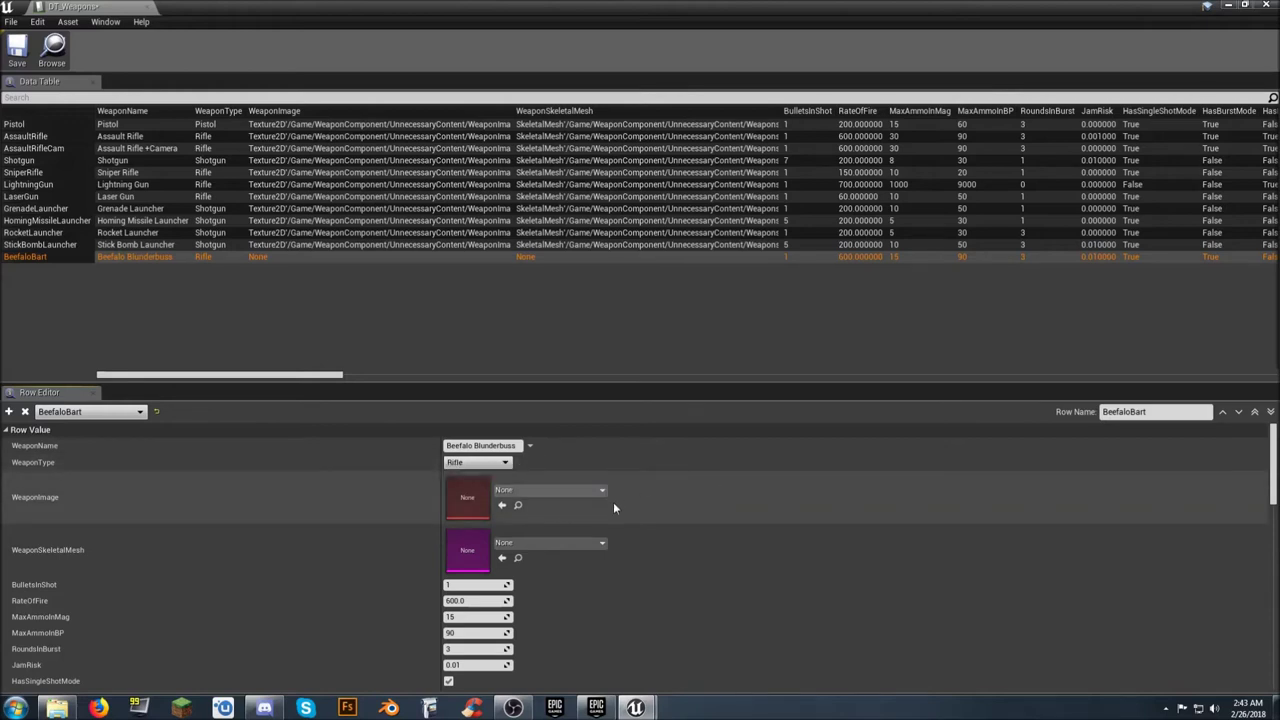
- Assign the WpnImage1_AR texture as the row's WeaponImage and the Rifle mesh as its WeaponSkeletalMesh
left_click(595, 490)
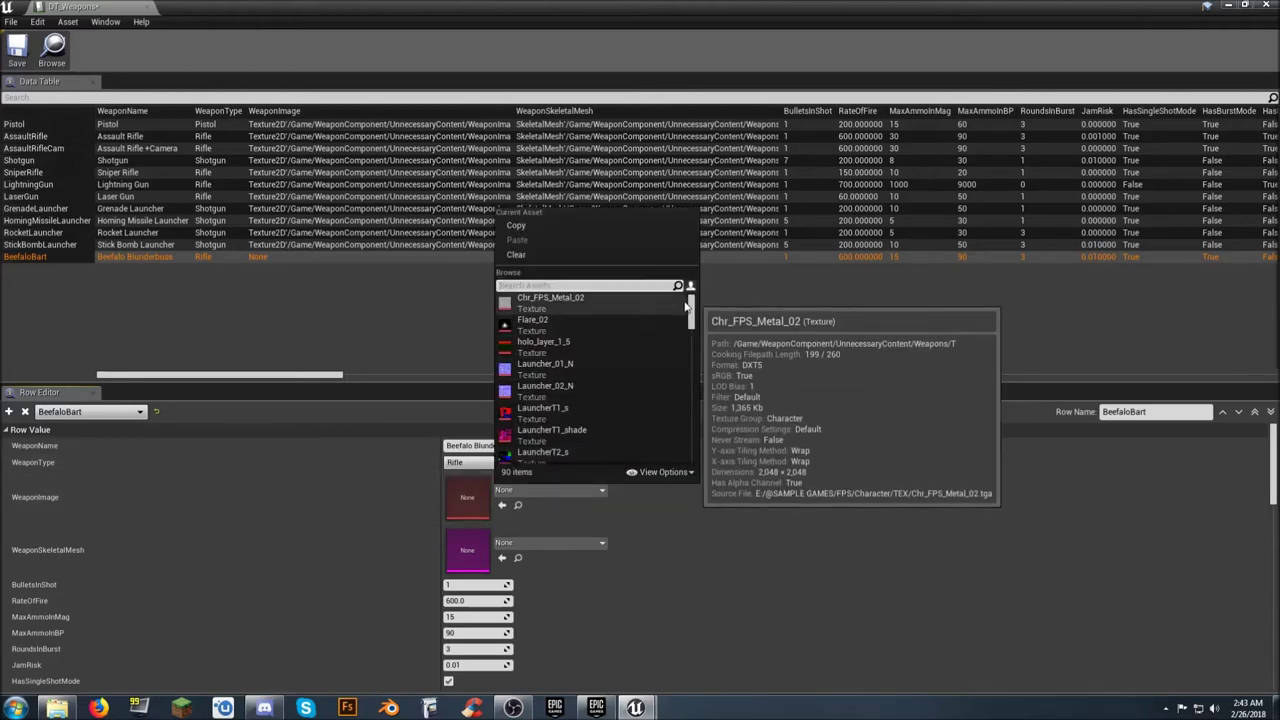
left_click_drag(689, 309, 691, 447)
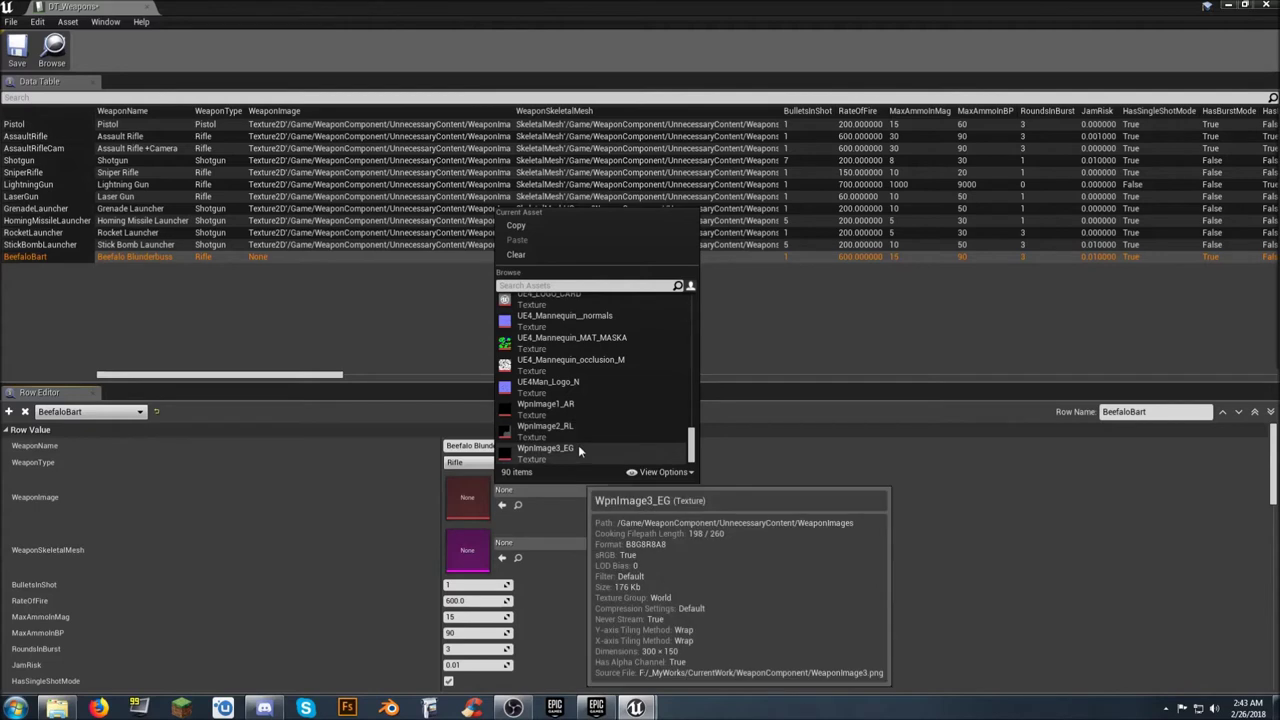
left_click(604, 402)
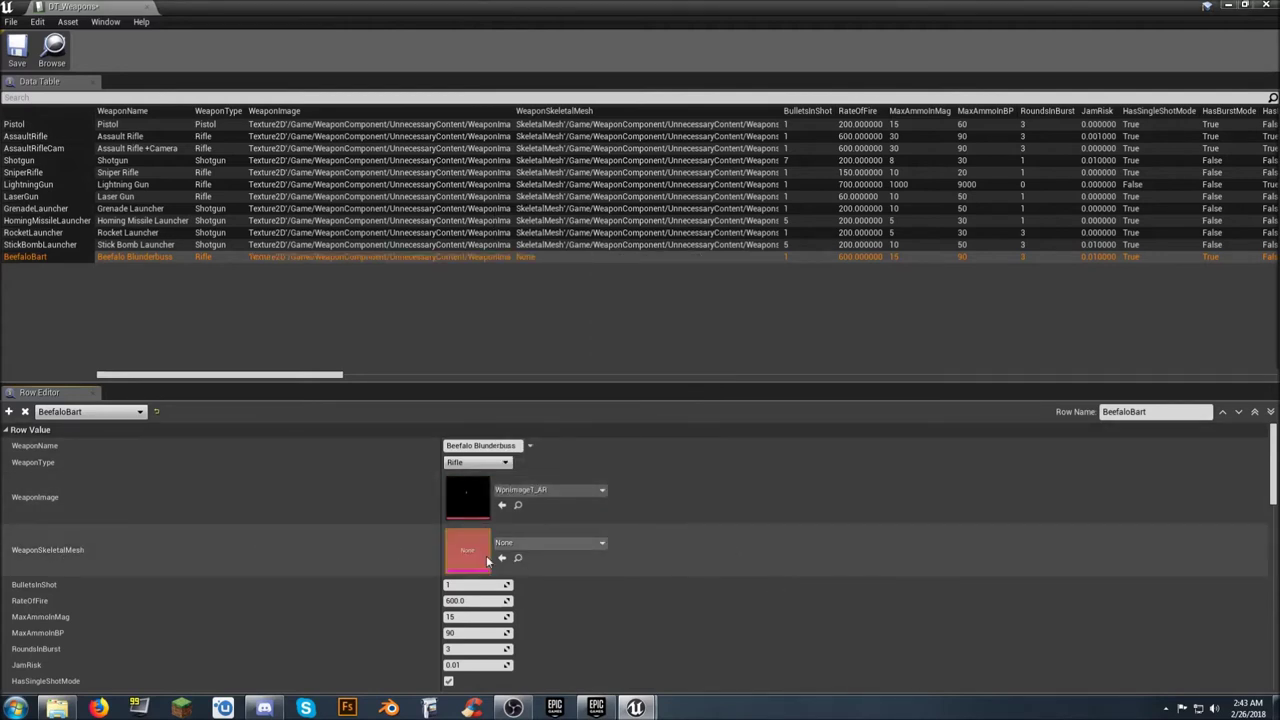
left_click(602, 543)
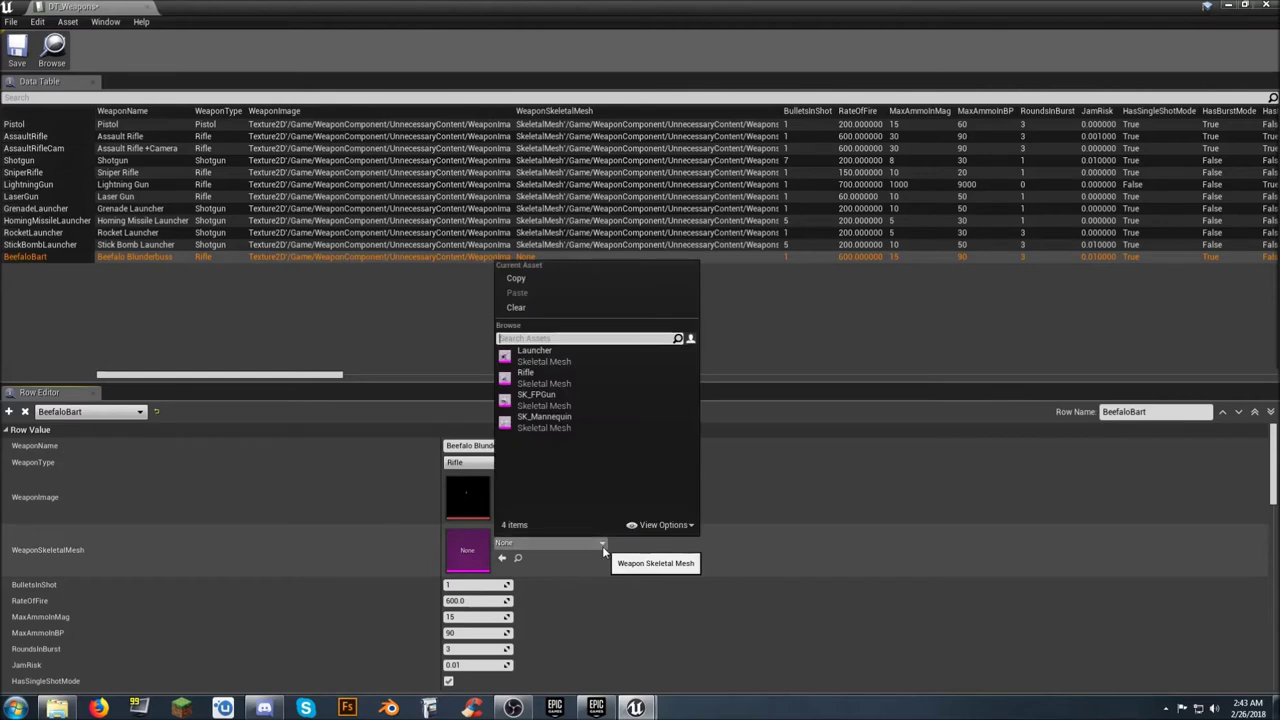
left_click(581, 378)
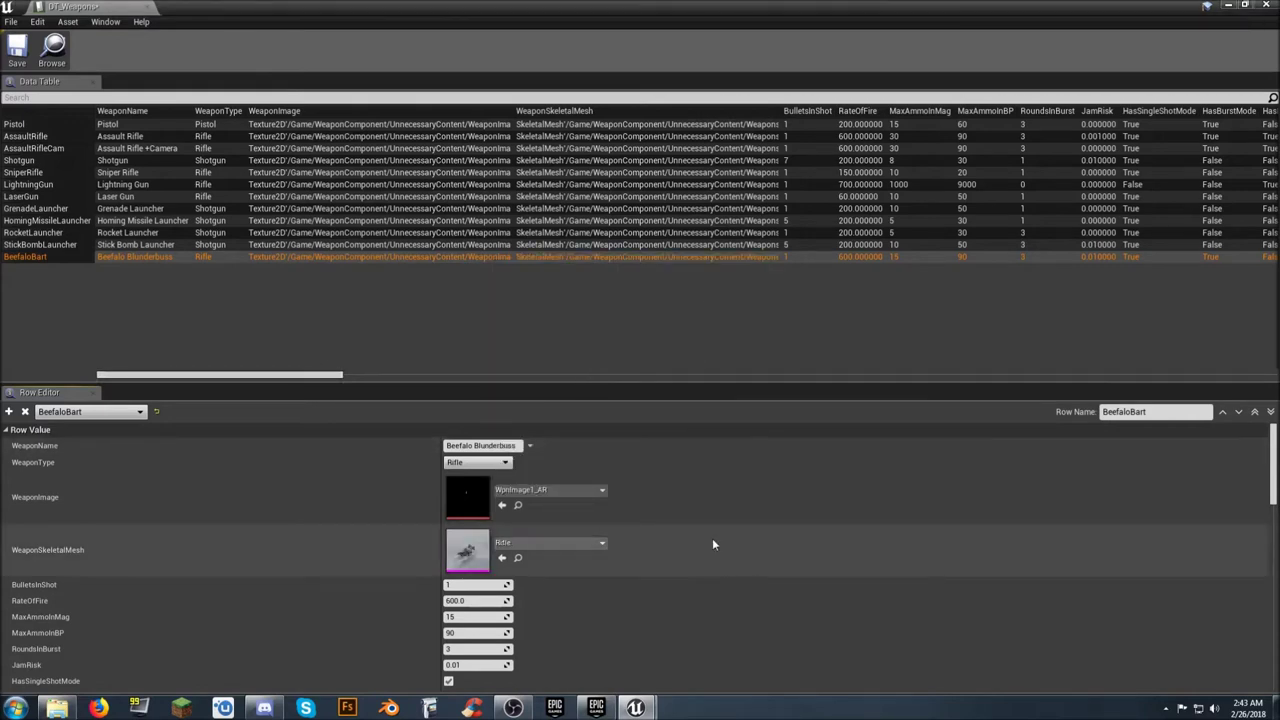
- Set the BeefaloBart row's RateOfFire to 1000 and MaxAmmoInMag to 500
scroll(710, 546, "down", 2)
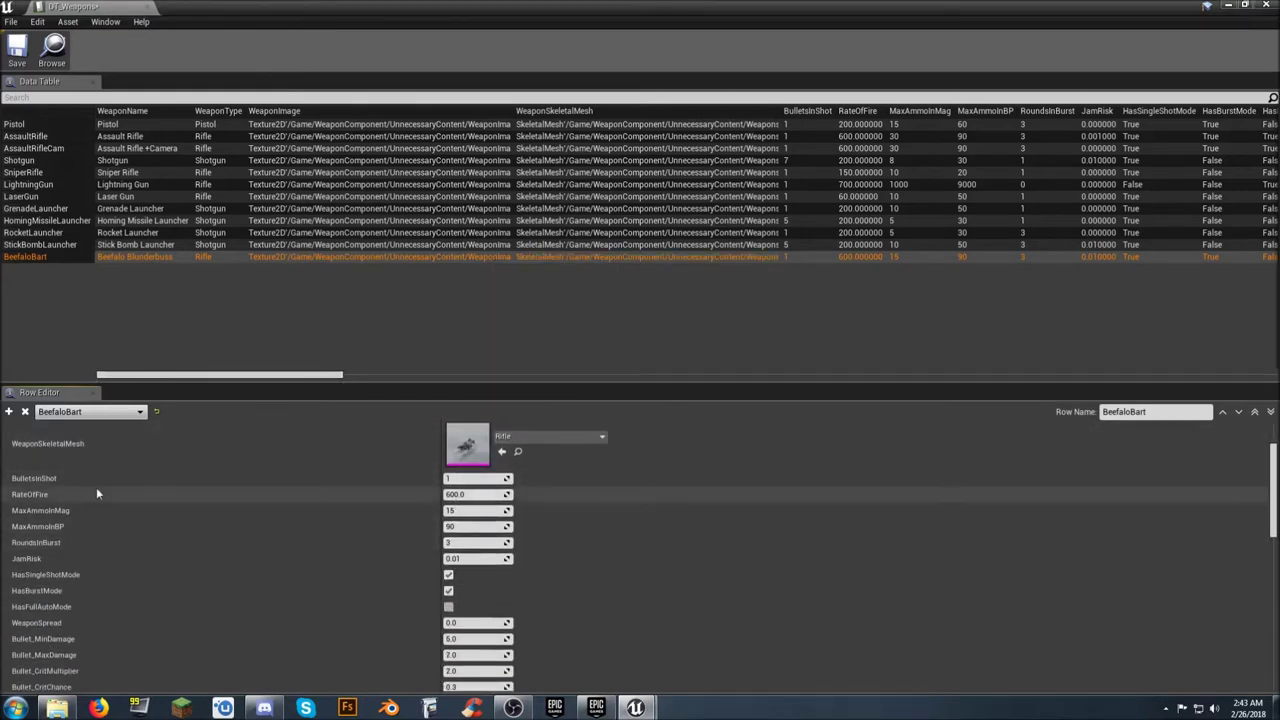
left_click(478, 495)
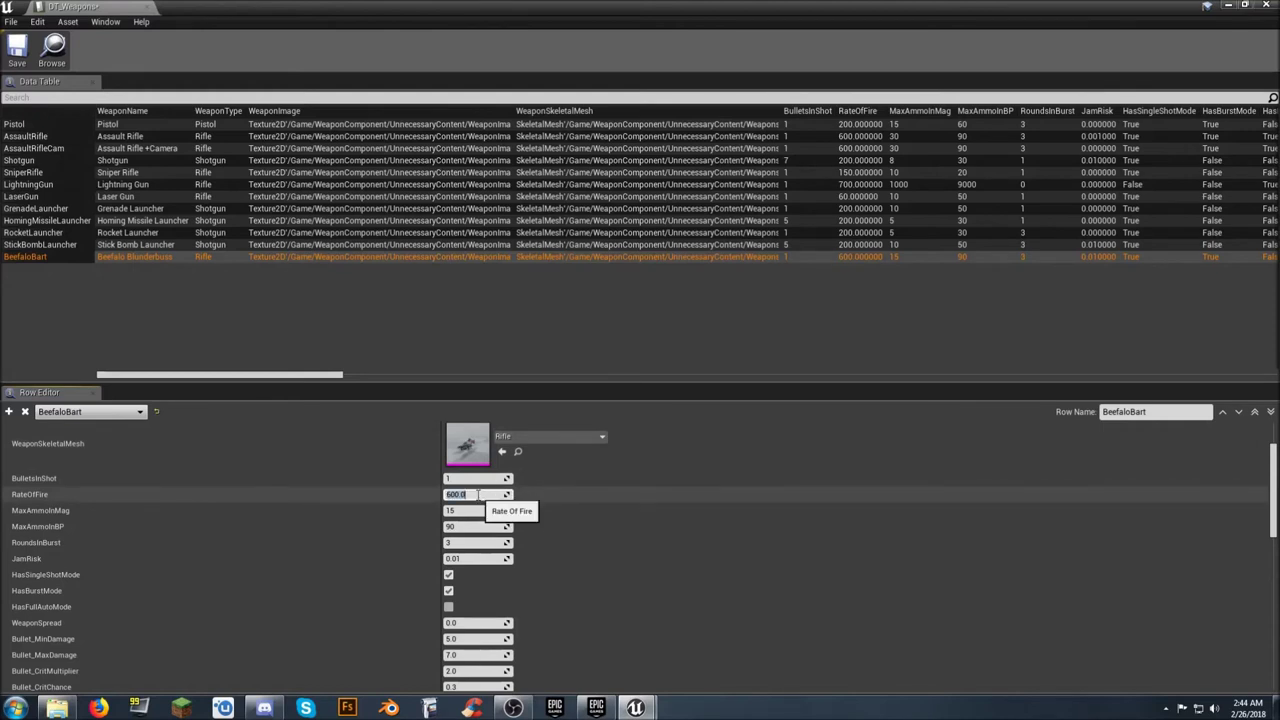
type("1000")
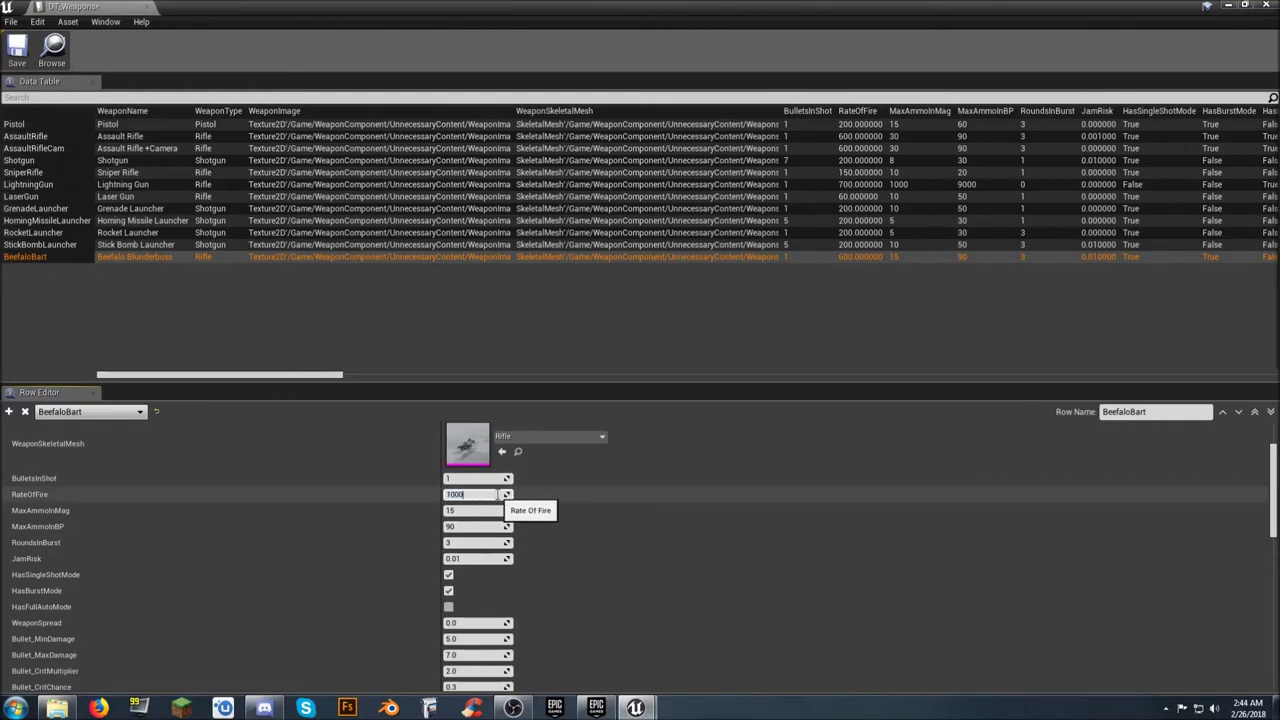
key("Return")
left_click(472, 511)
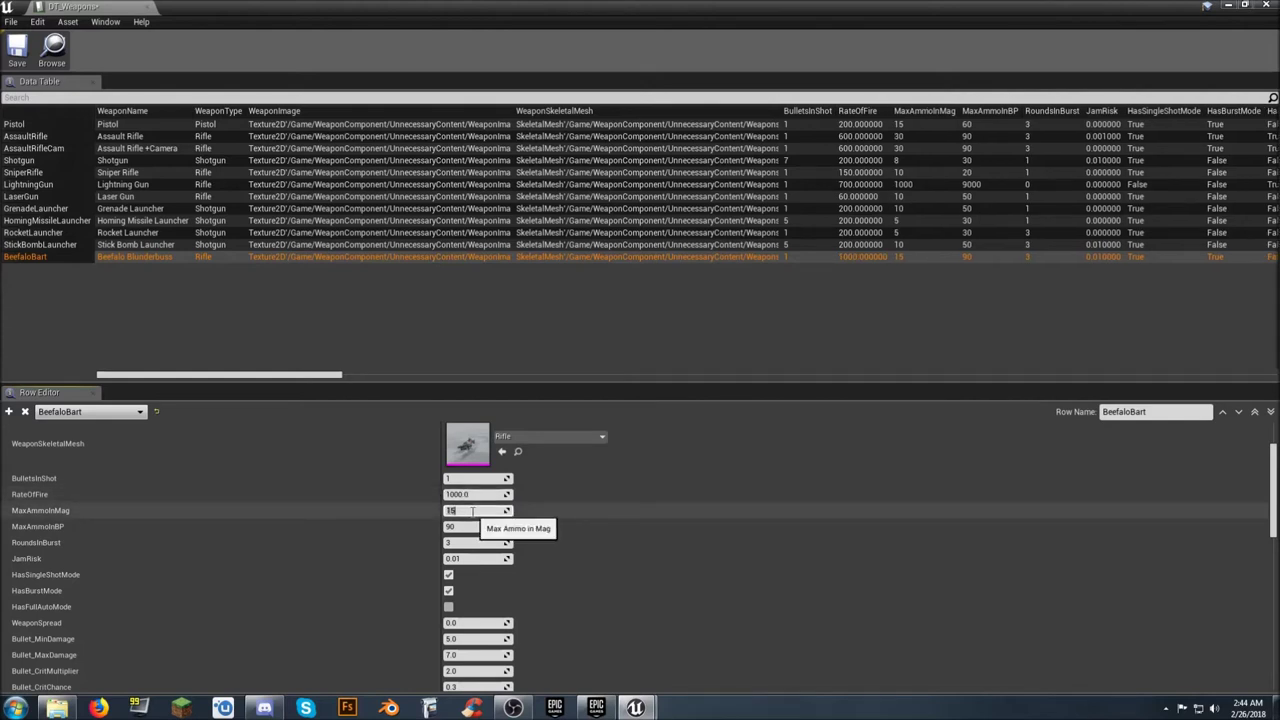
type("500")
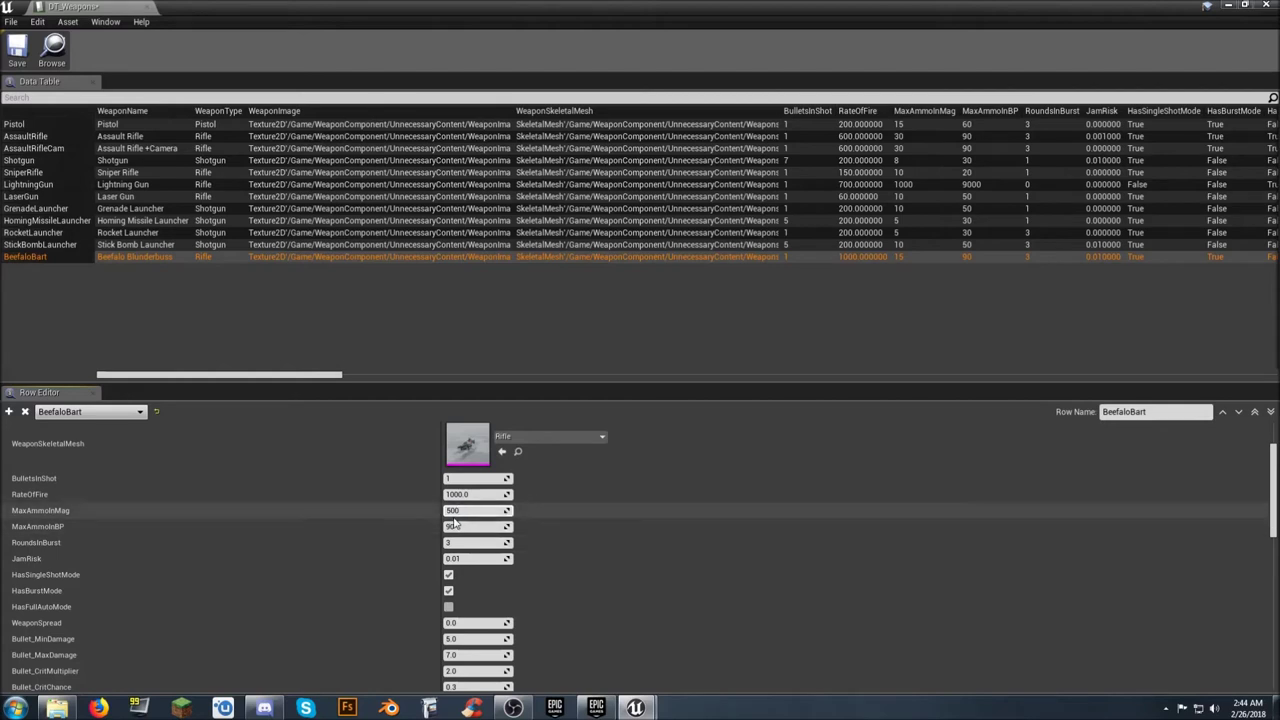
- Set the BeefaloBart row's MaxAmmoInBP to 1000 and RoundsInBurst to 6
left_click(456, 527)
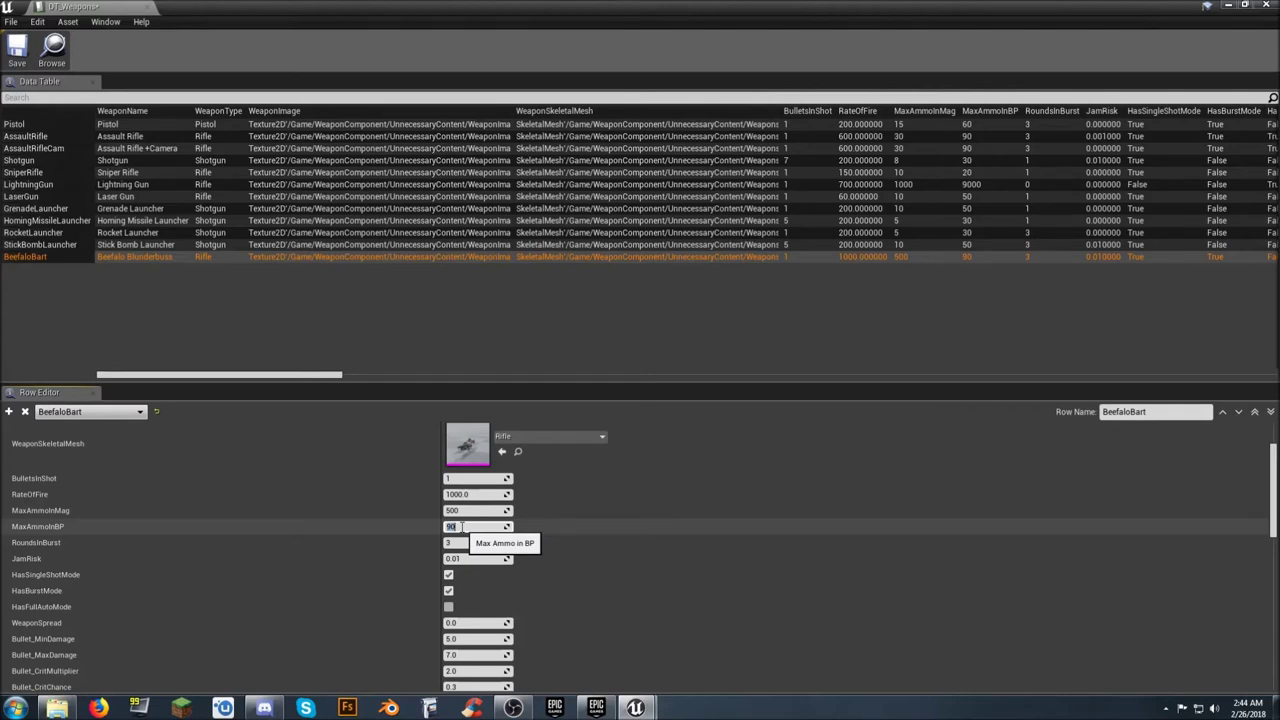
type("10000")
key("BackSpace")
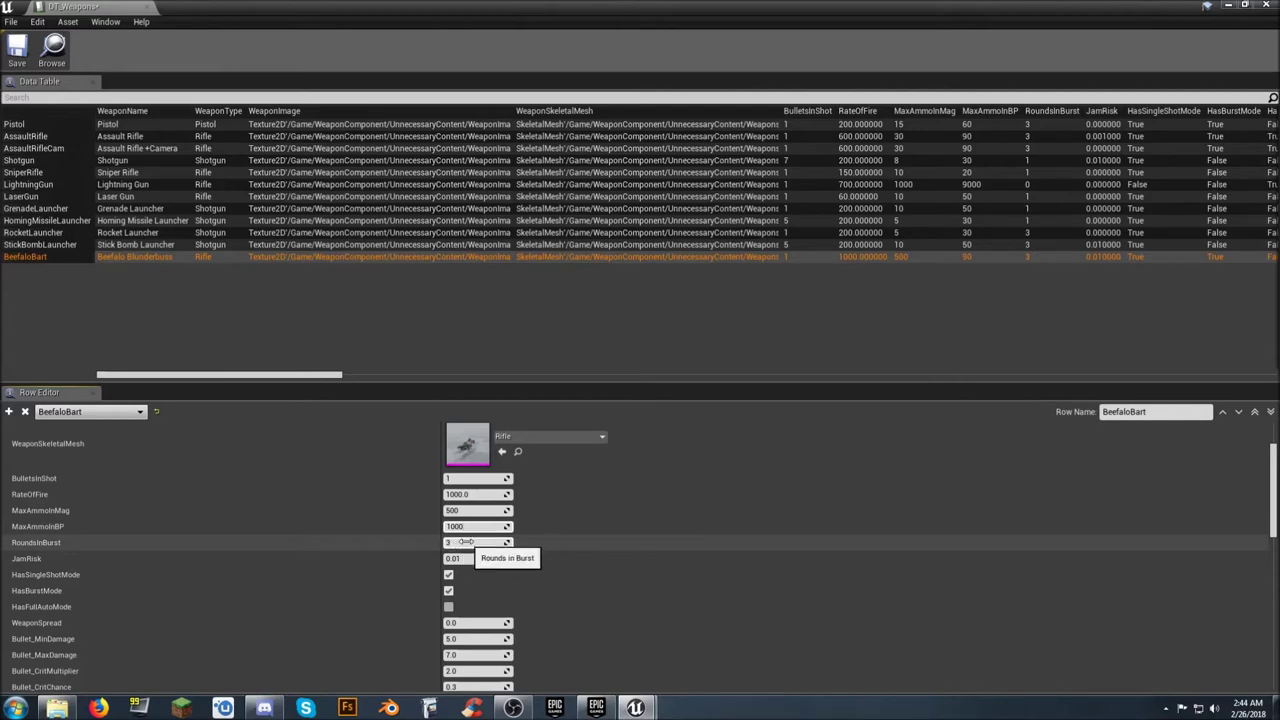
left_click(464, 543)
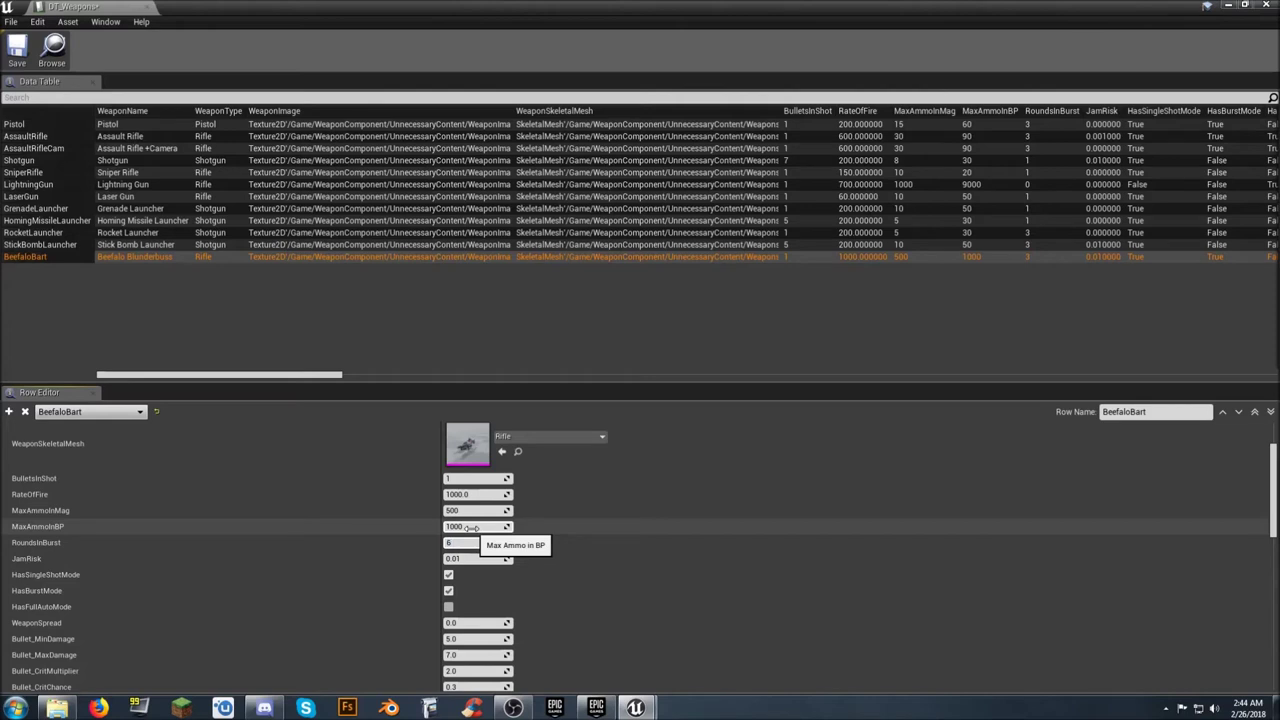
- Set the BeefaloBart row's JamRisk to 0 and enable HasFullAutoMode
left_click(478, 559)
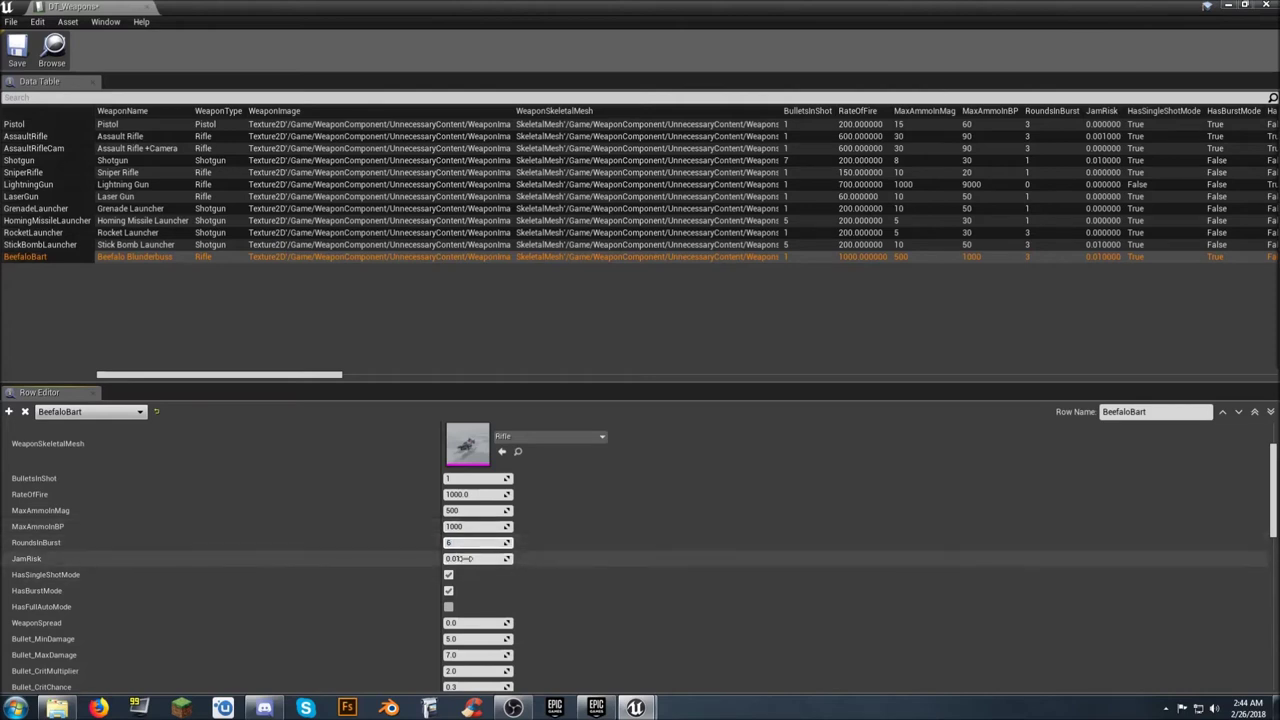
type("0")
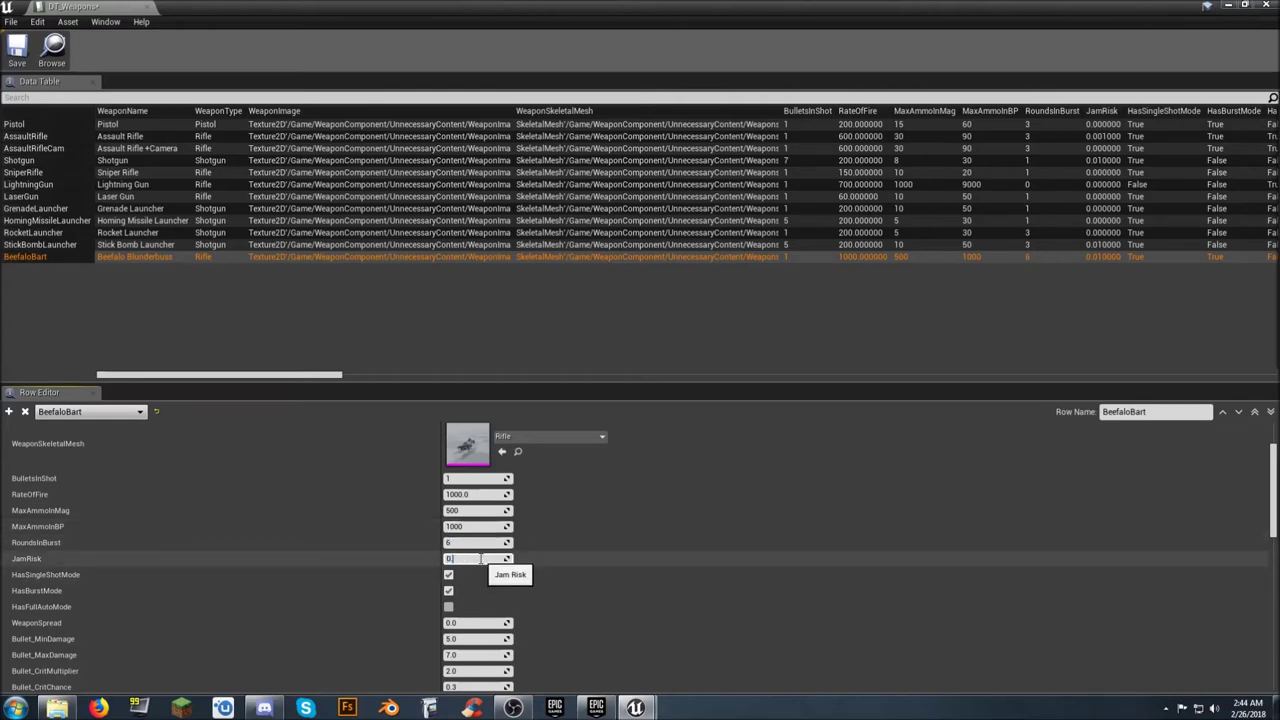
left_click(561, 558)
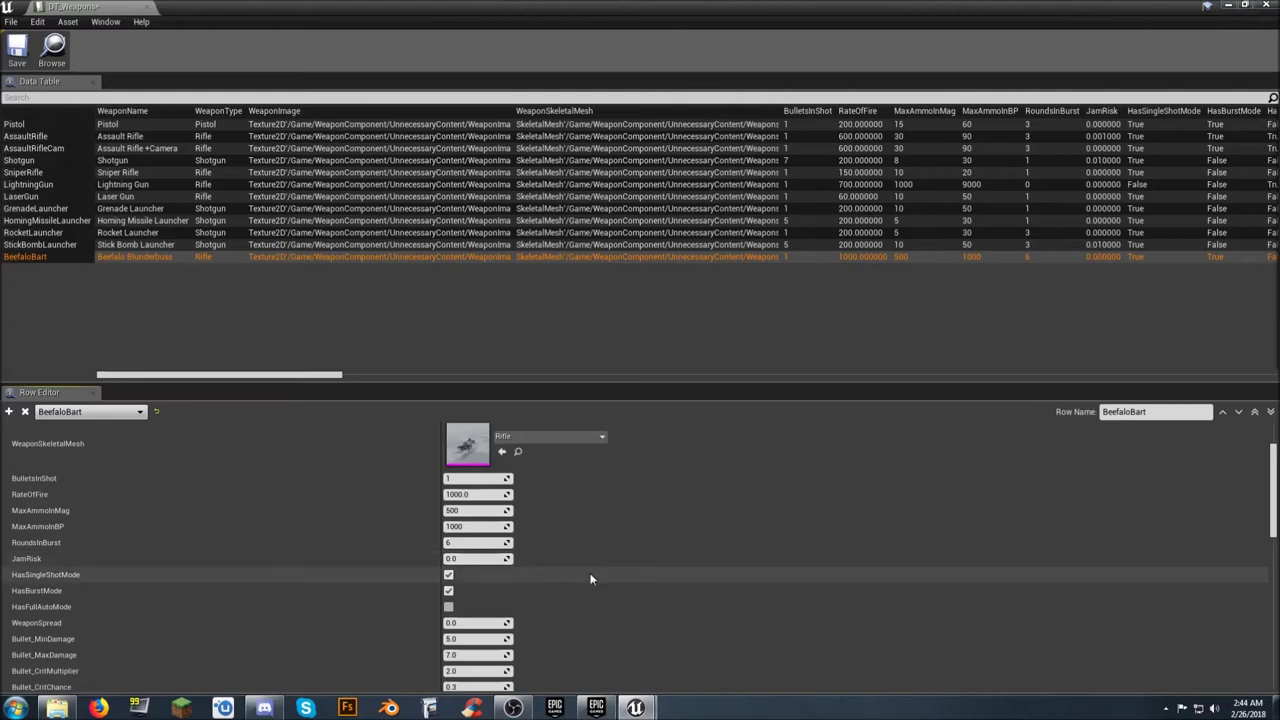
scroll(591, 578, "down", 1)
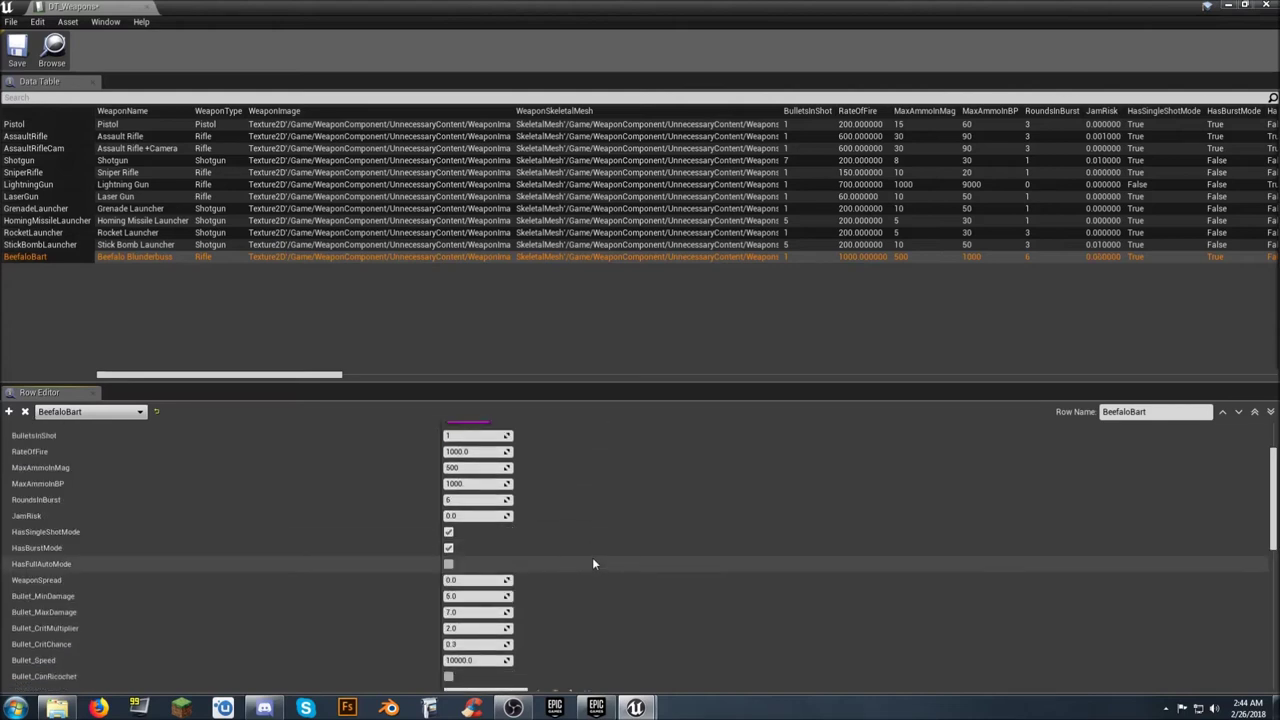
left_click(448, 564)
- Review the row's bullet settings and the projectile classes available for its Projectile value
scroll(670, 551, "down", 1)
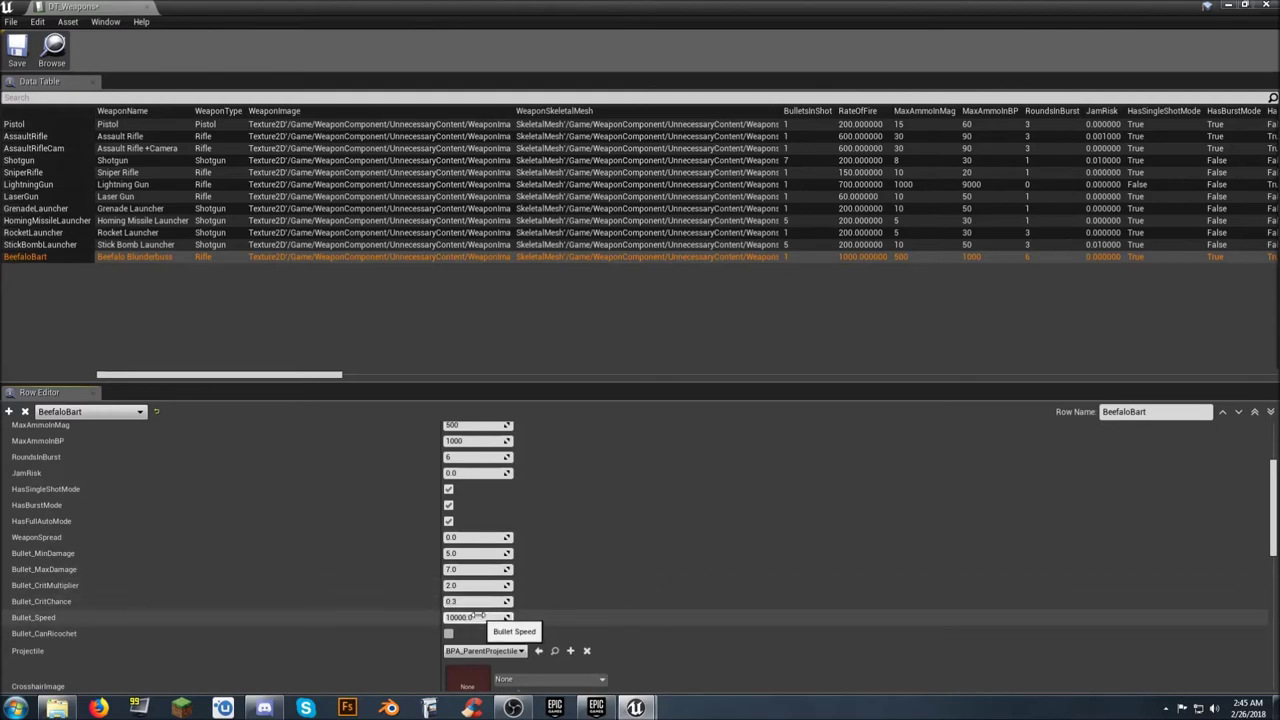
scroll(796, 572, "down", 2)
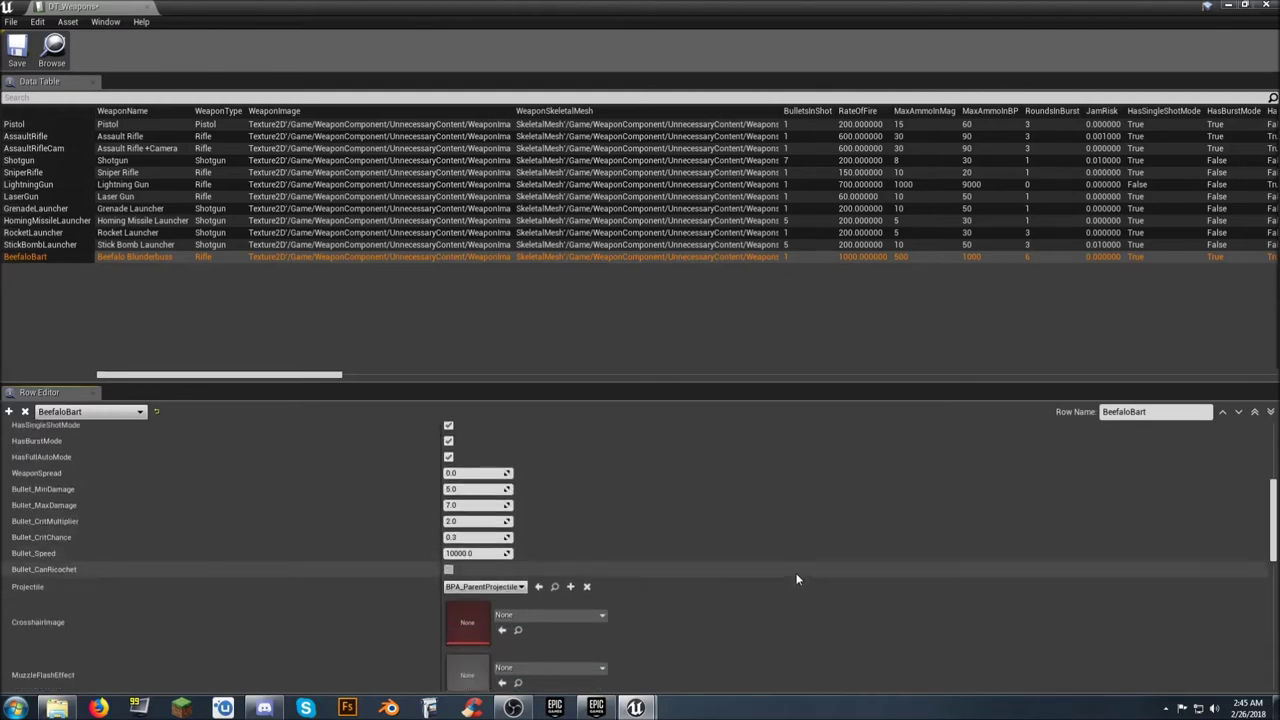
scroll(794, 569, "down", 2)
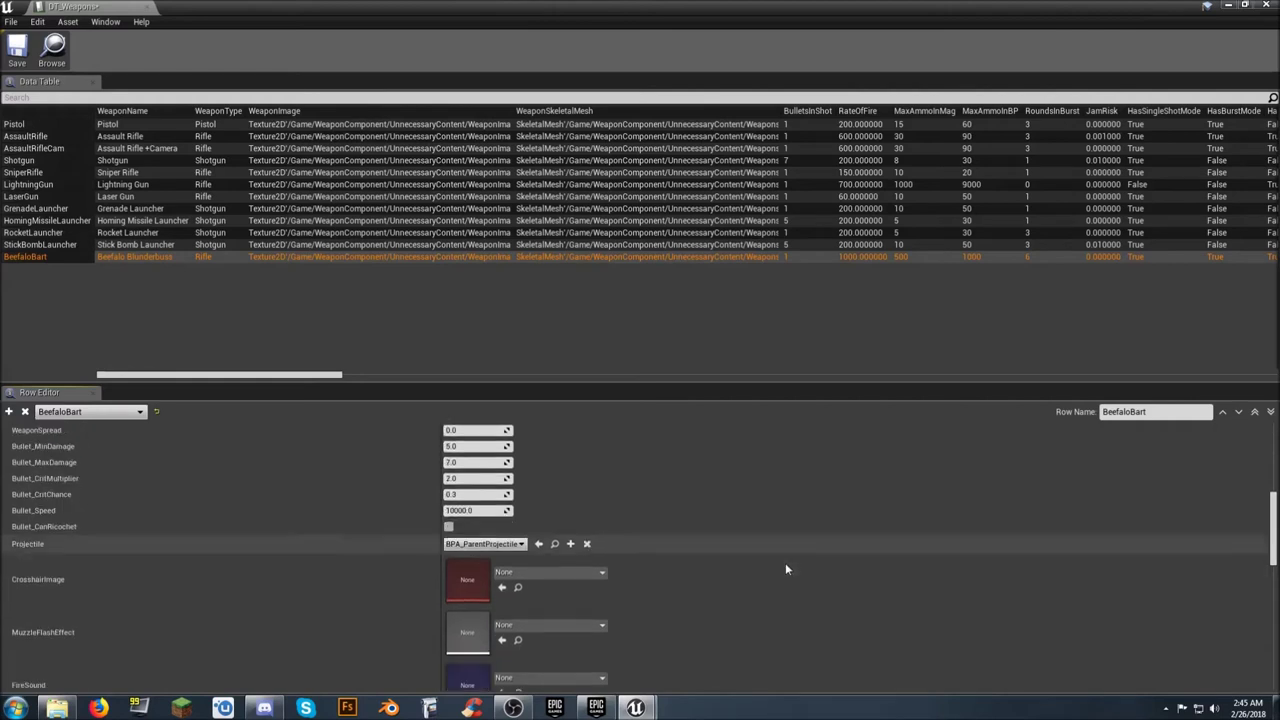
left_click(519, 545)
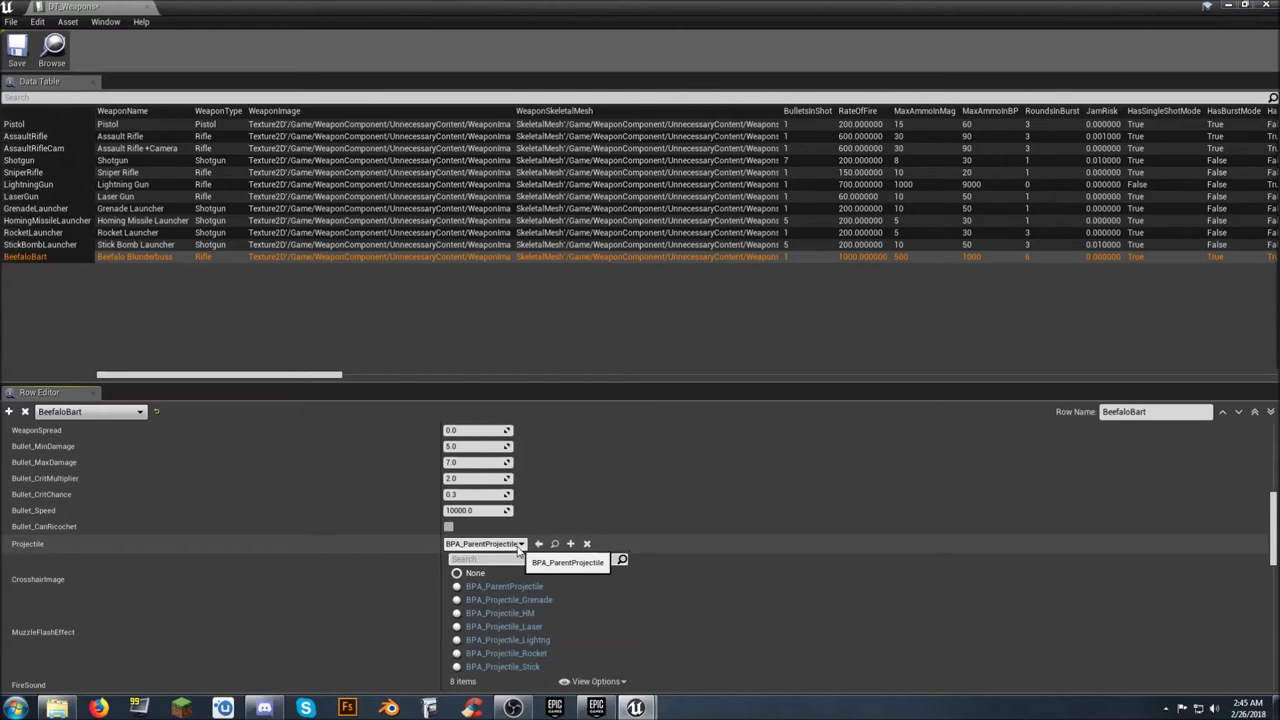
left_click(519, 548)
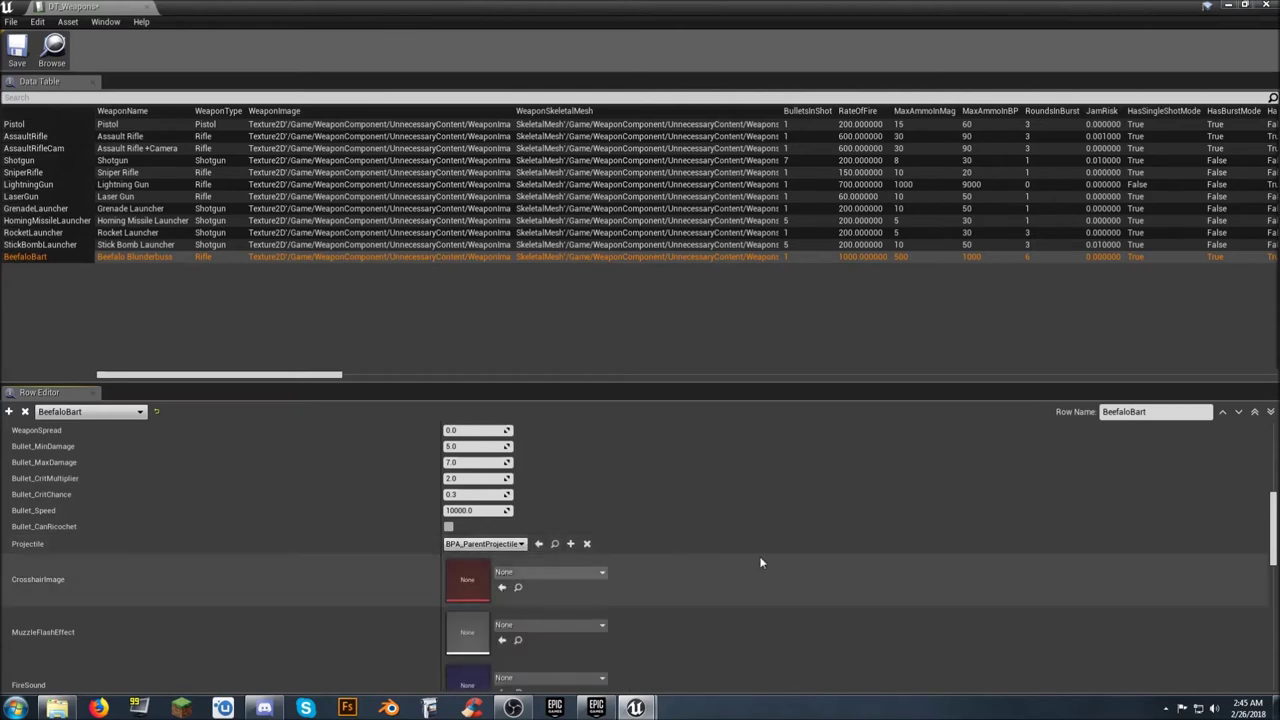
- Set the BeefaloBart row's CrosshairImage to the T_CrosshairRDot texture
left_click(603, 576)
scroll(630, 496, "down", 15)
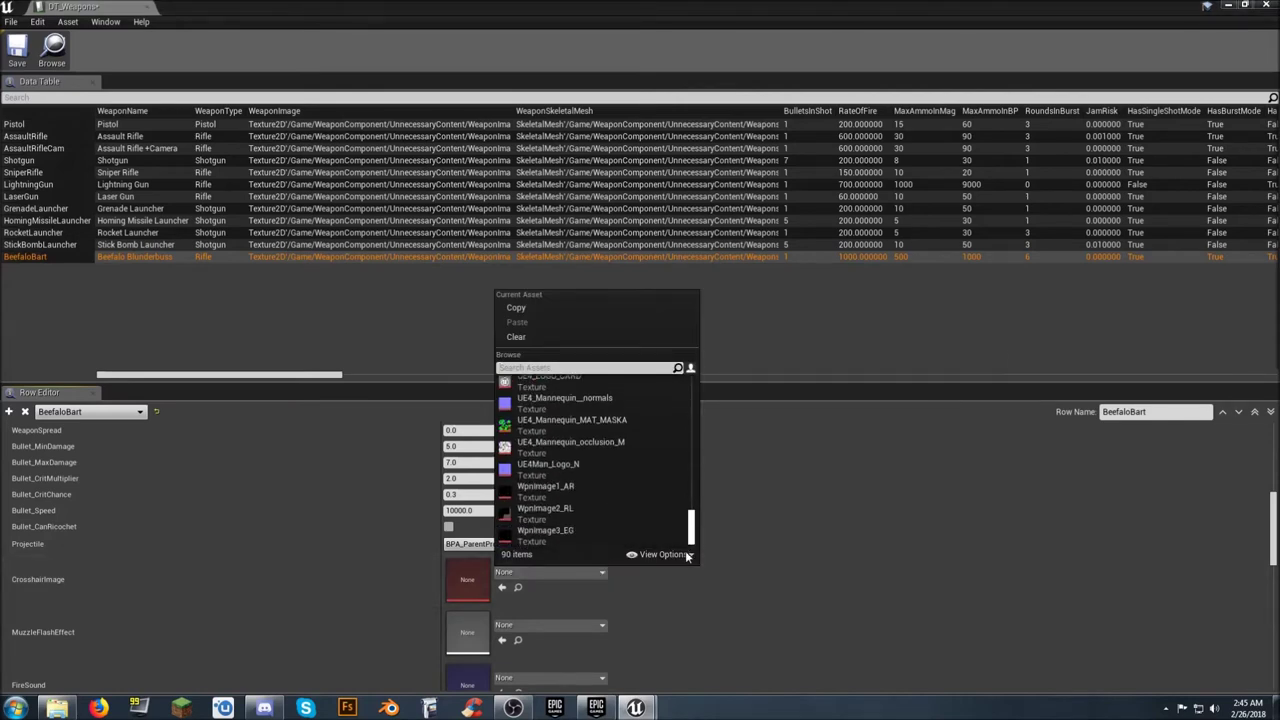
scroll(632, 495, "up", 8)
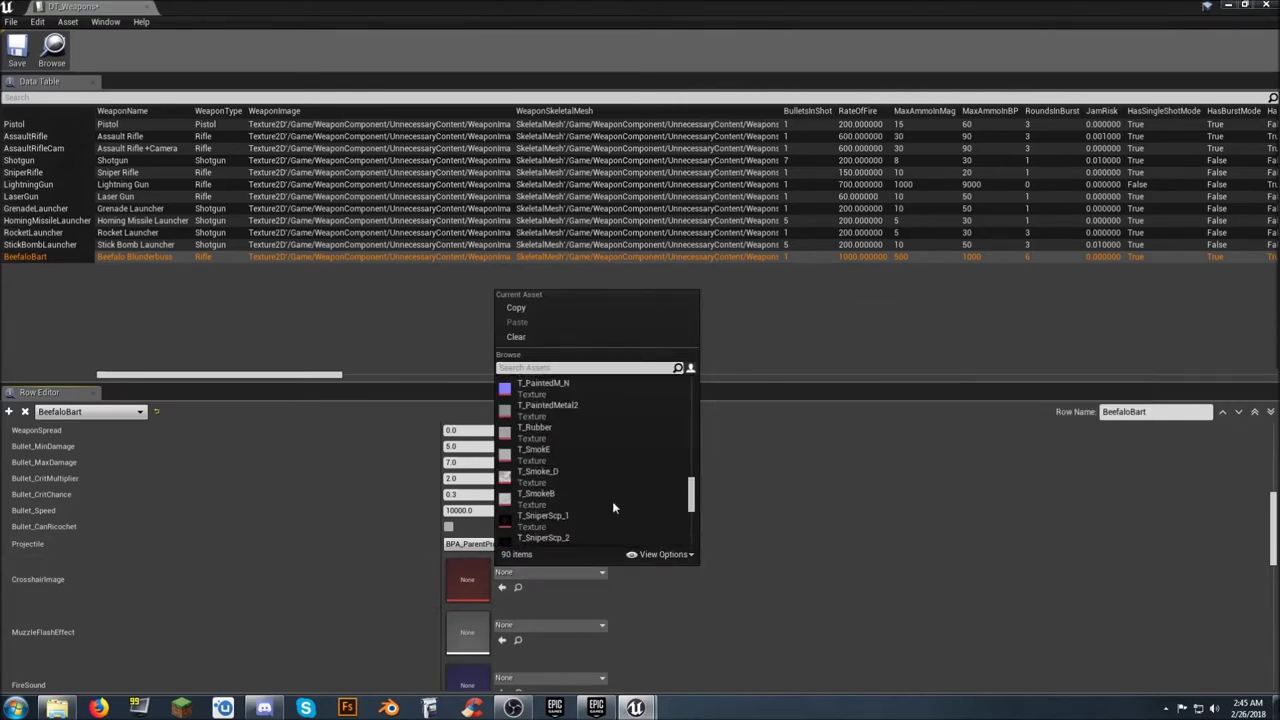
scroll(605, 508, "up", 8)
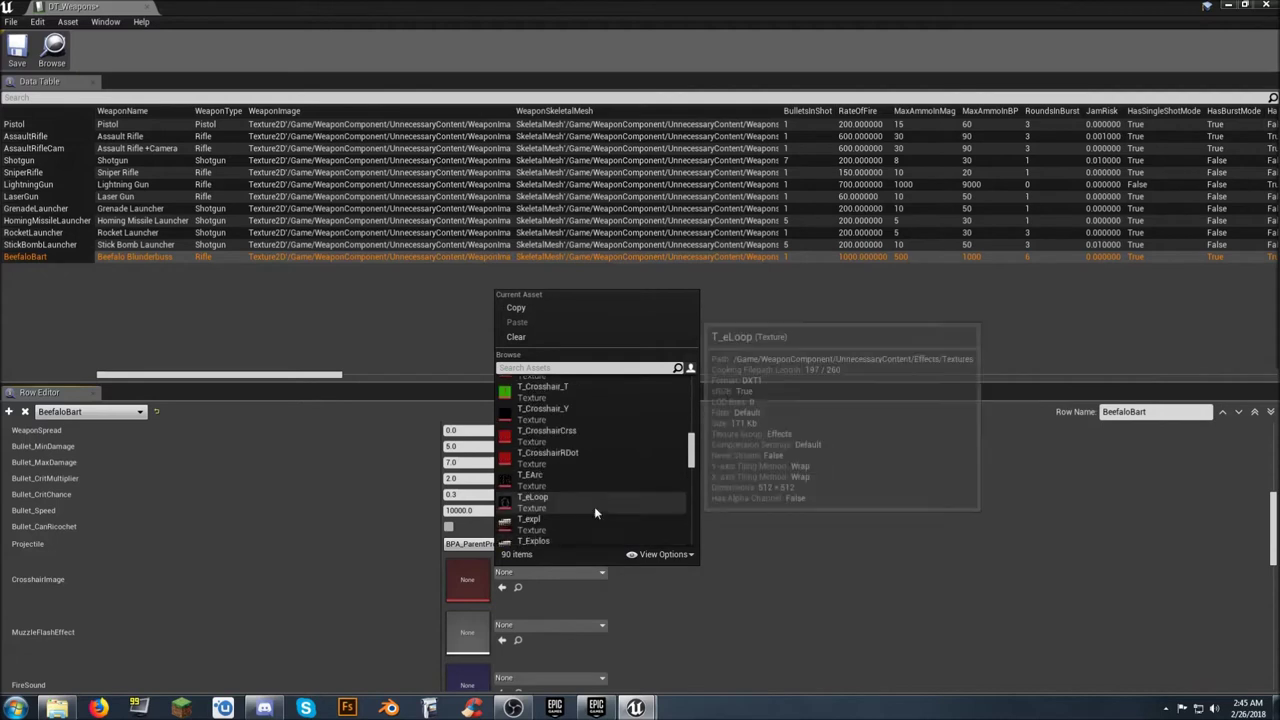
scroll(599, 514, "up", 4)
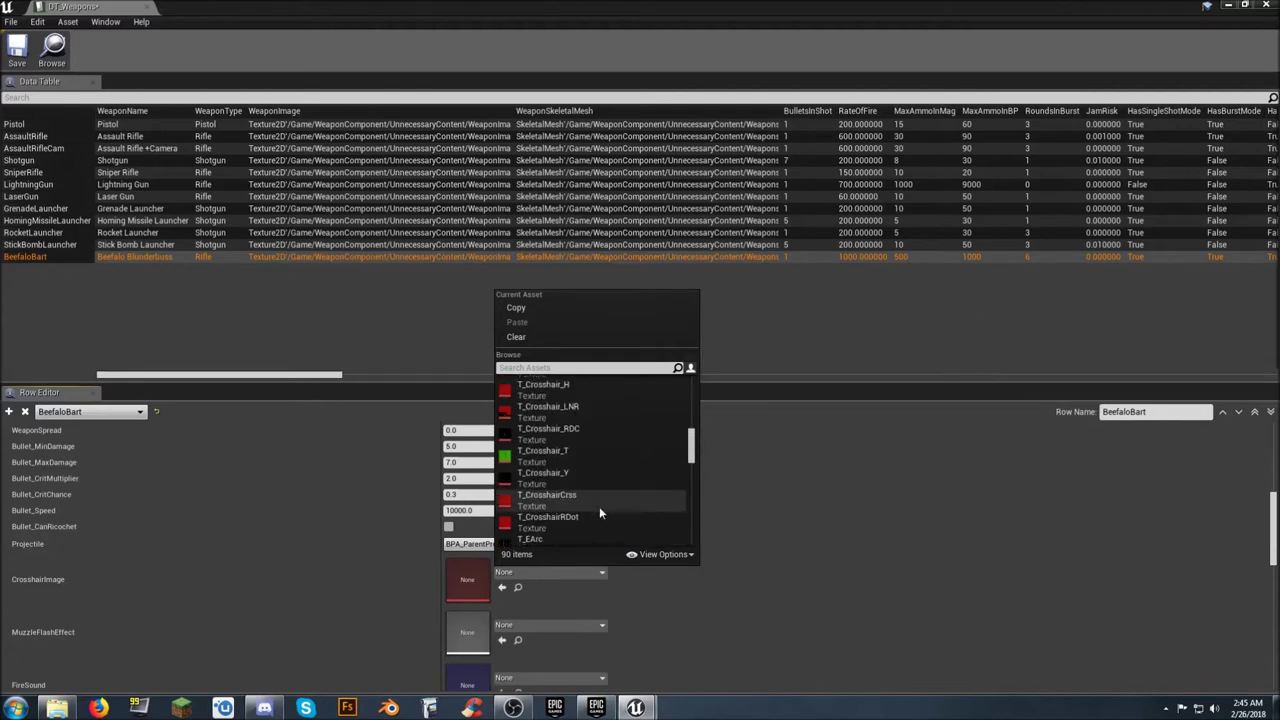
left_click(578, 525)
- Assign the P_Muzzle particle system as the BeefaloBart row's MuzzleFlashEffect
scroll(716, 522, "down", 2)
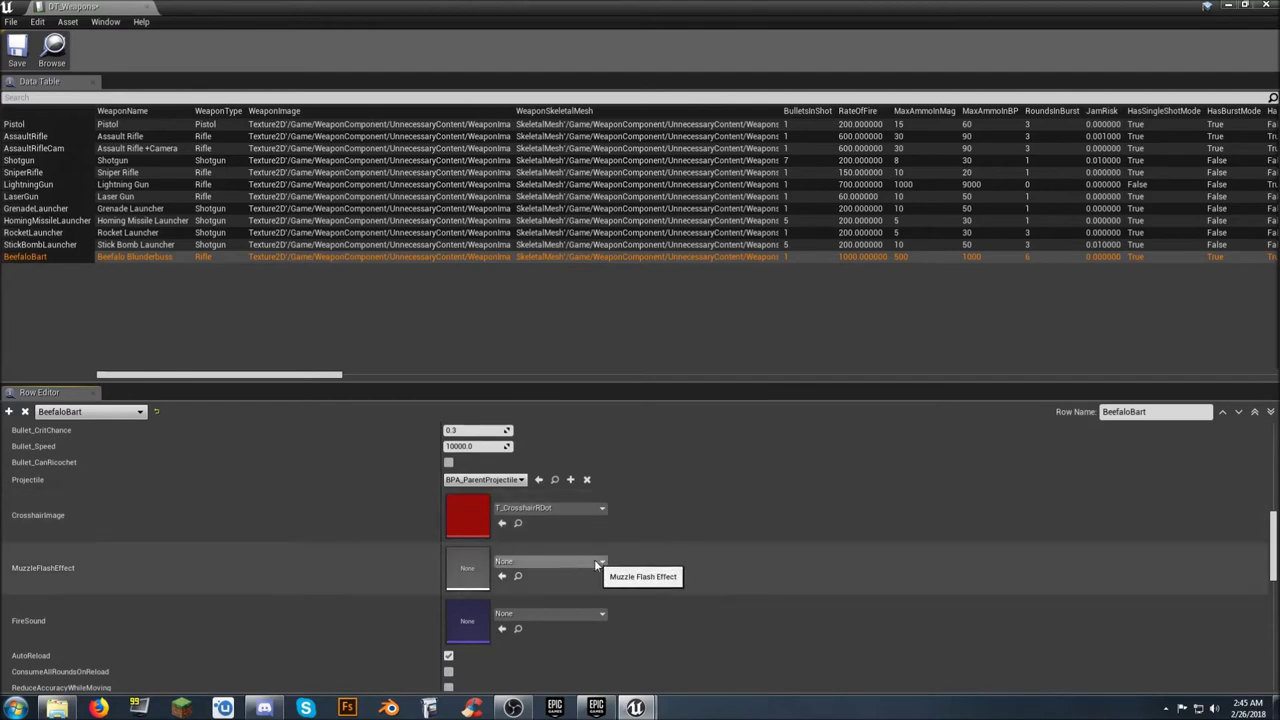
left_click(599, 562)
scroll(655, 450, "down", 5)
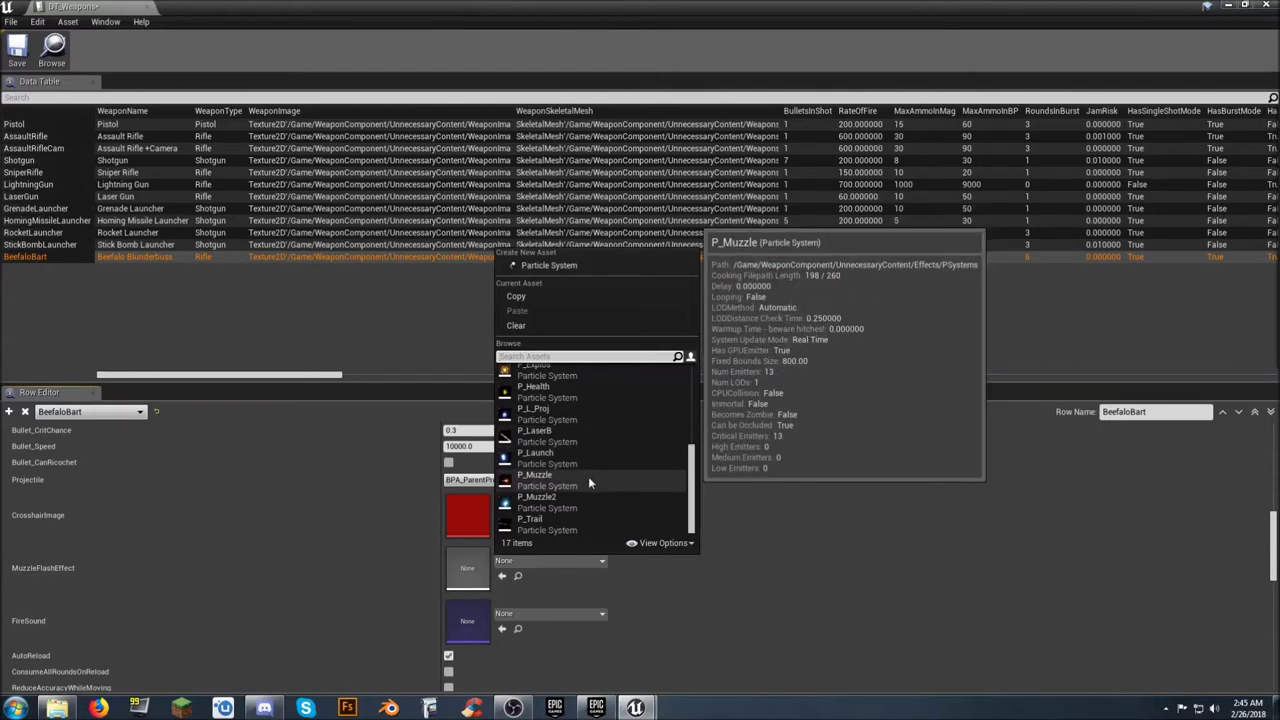
left_click(589, 480)
- Set the BeefaloBart row's FireSound to the FPTWeaponFire02 sound wave
scroll(710, 612, "down", 1)
scroll(700, 605, "down", 1)
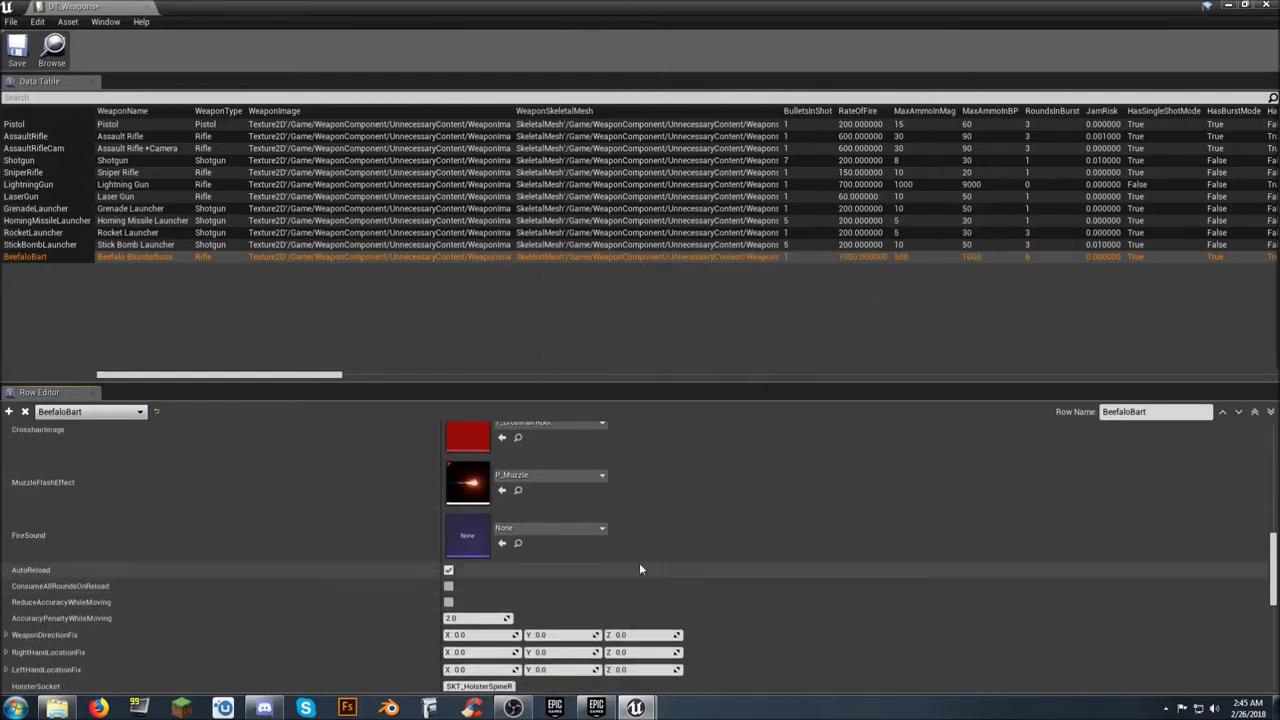
left_click(602, 527)
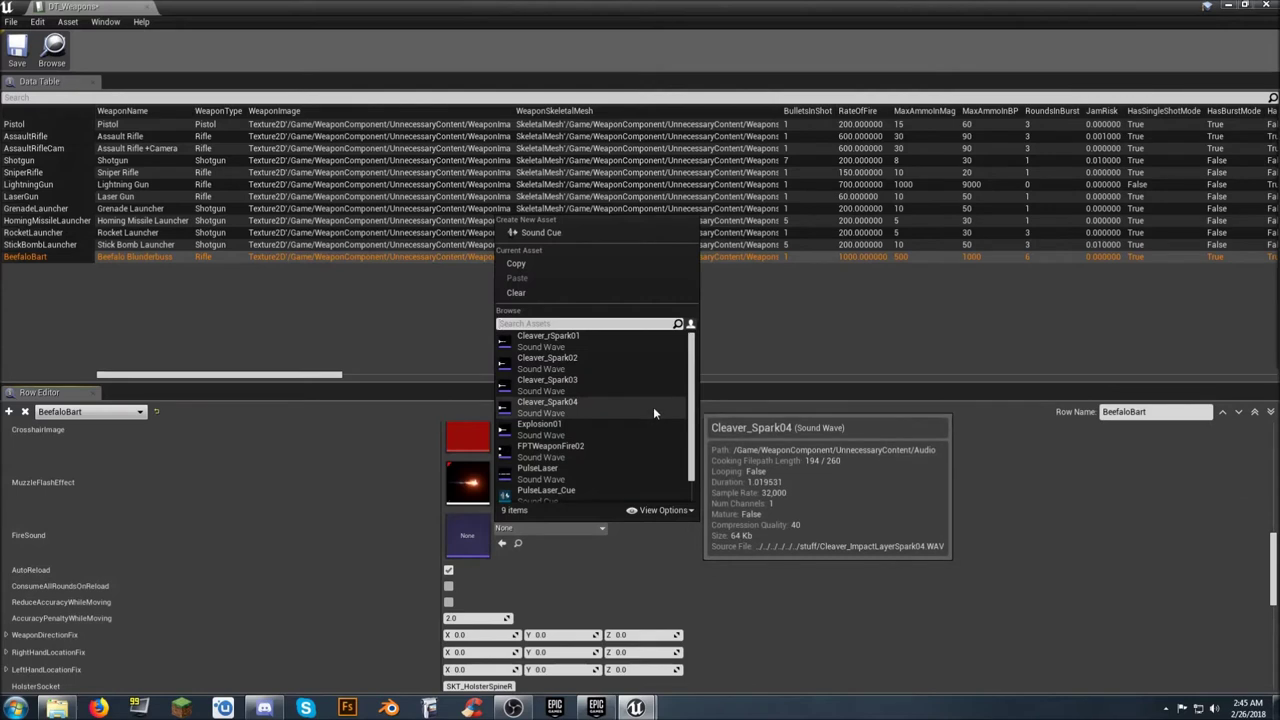
scroll(652, 407, "down", 1)
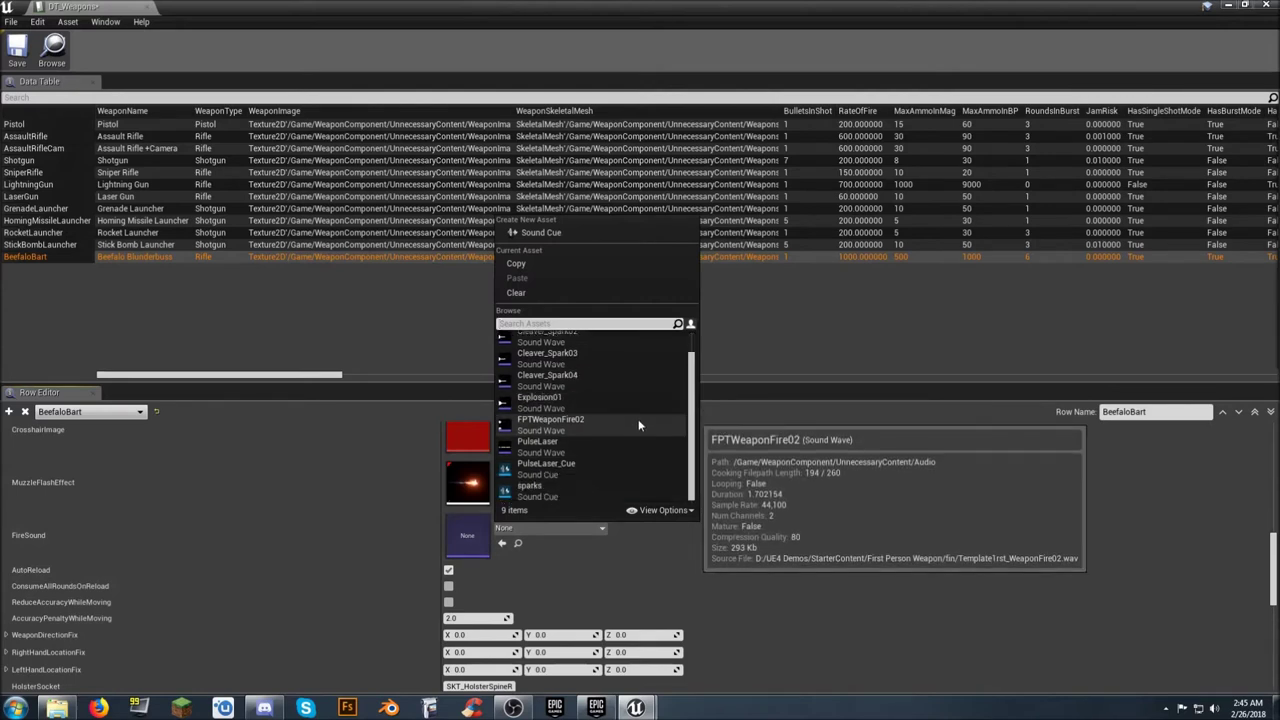
scroll(639, 425, "up", 1)
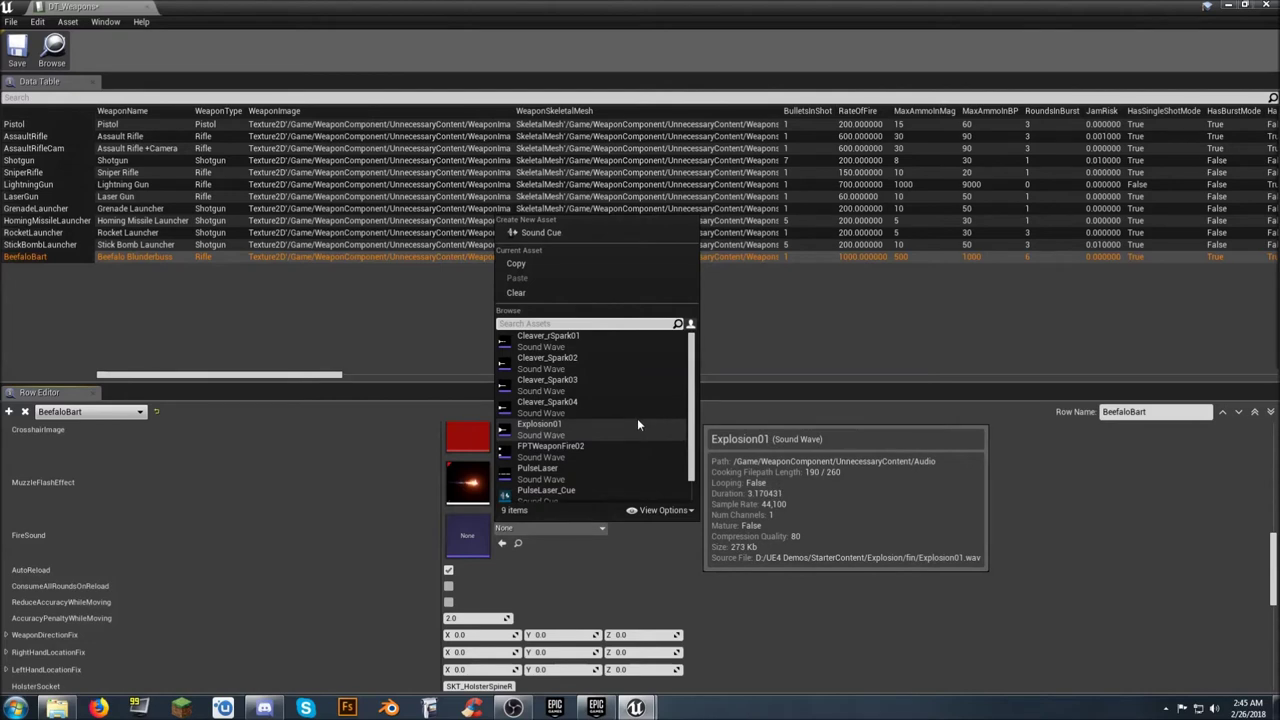
scroll(638, 425, "down", 1)
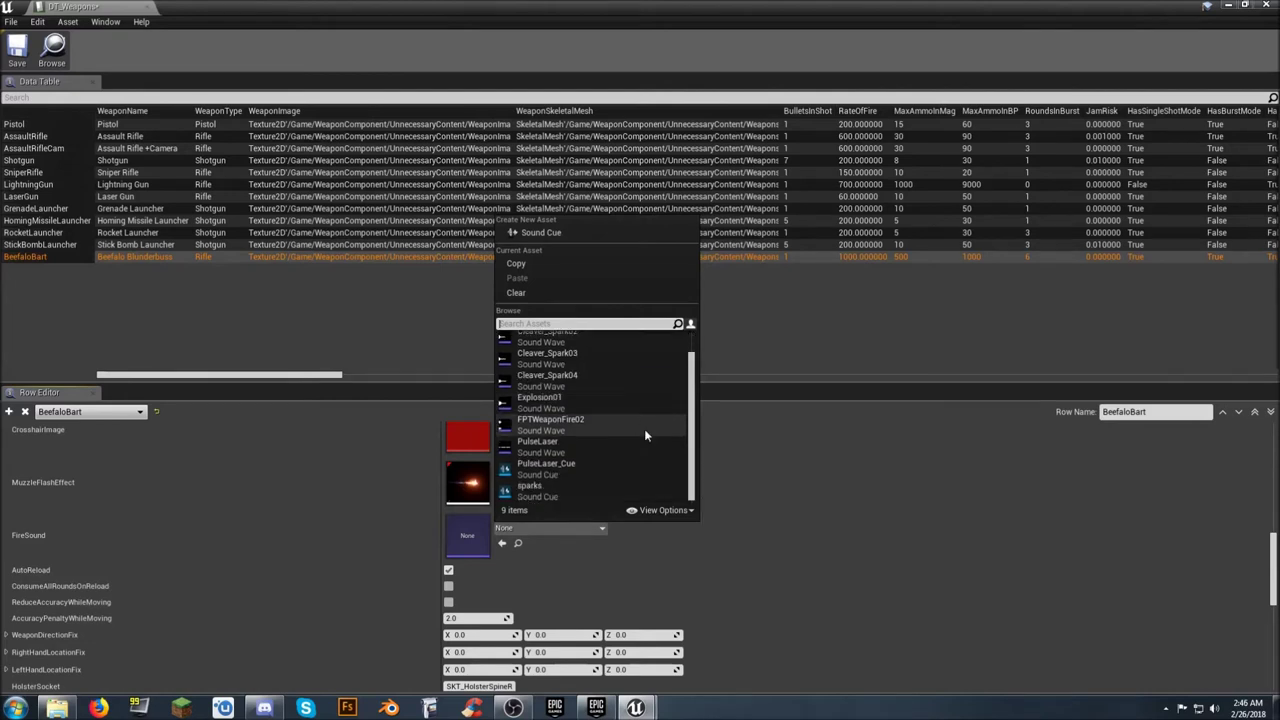
scroll(641, 483, "up", 1)
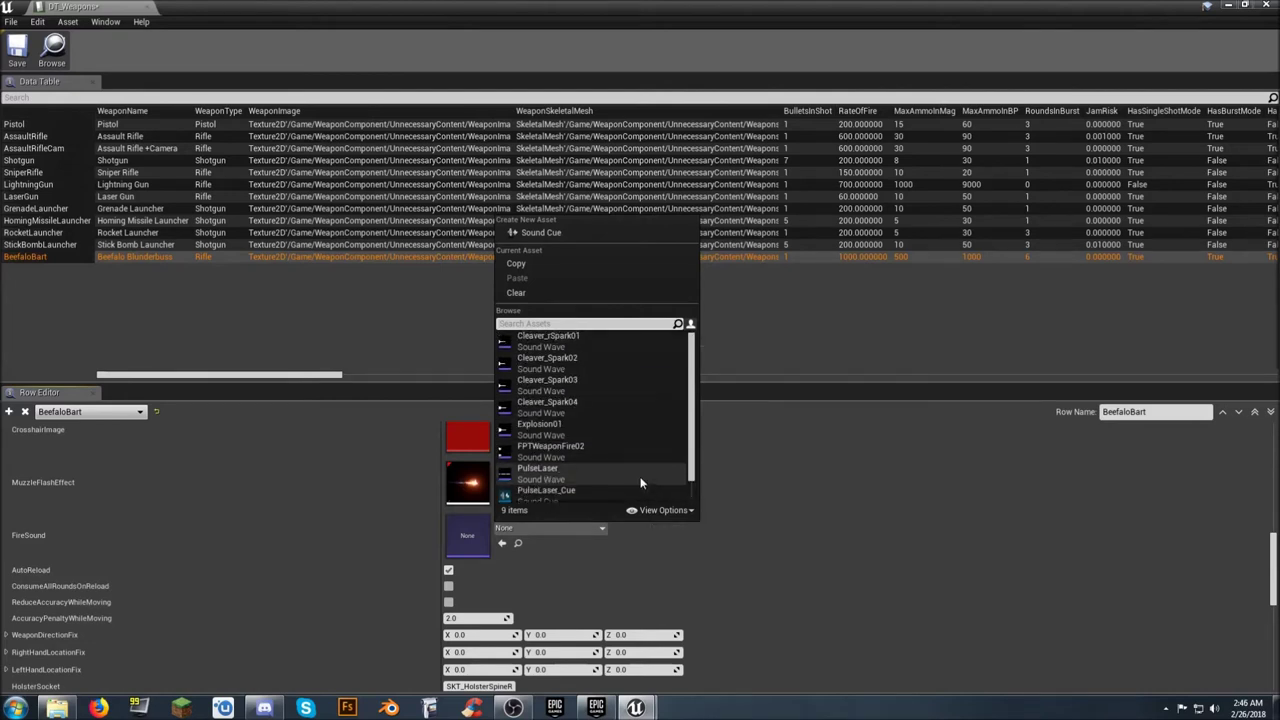
left_click(595, 456)
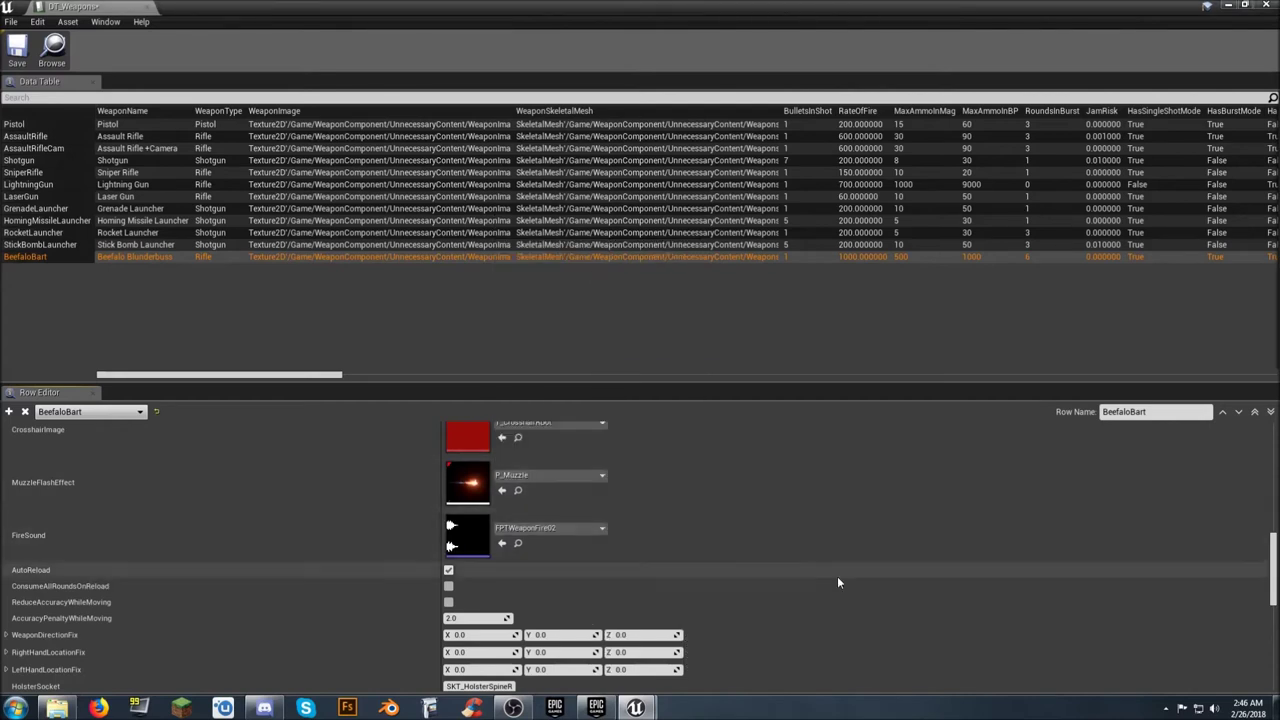
- Set the BeefaloBart row's CharReloadAnimation to the AM_ReloadRifle montage
scroll(834, 571, "down", 1)
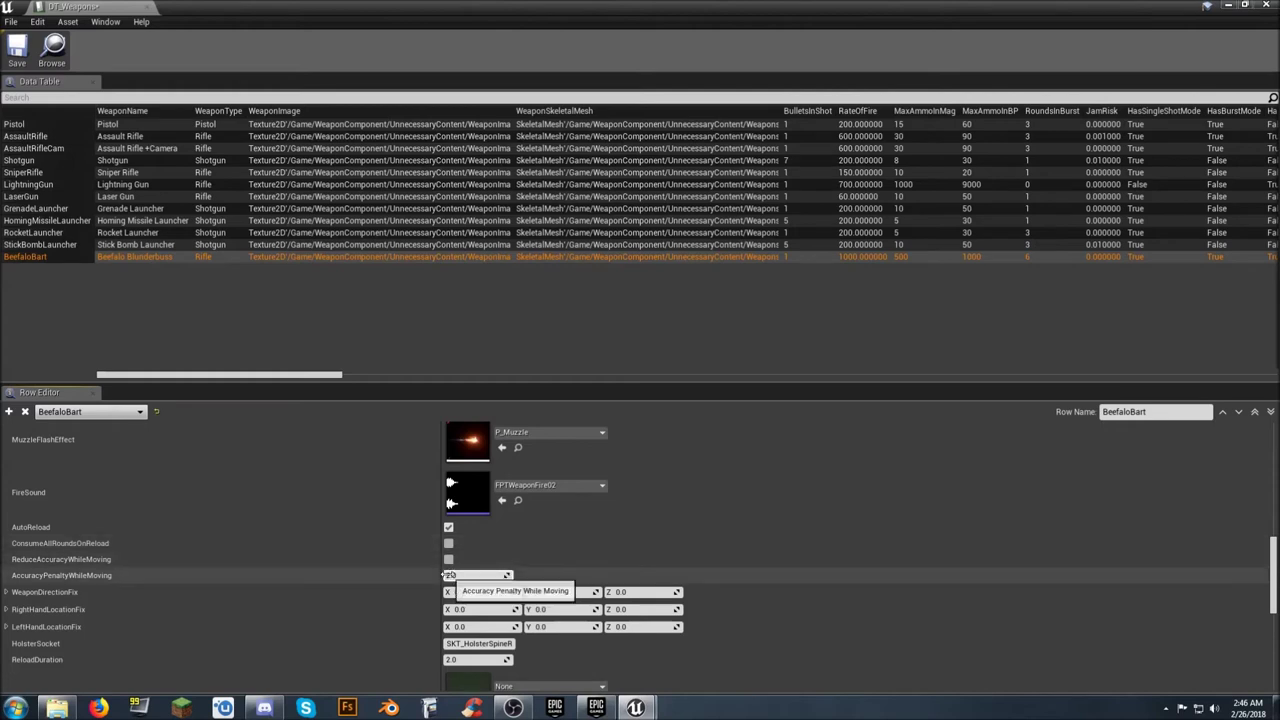
scroll(763, 623, "down", 2)
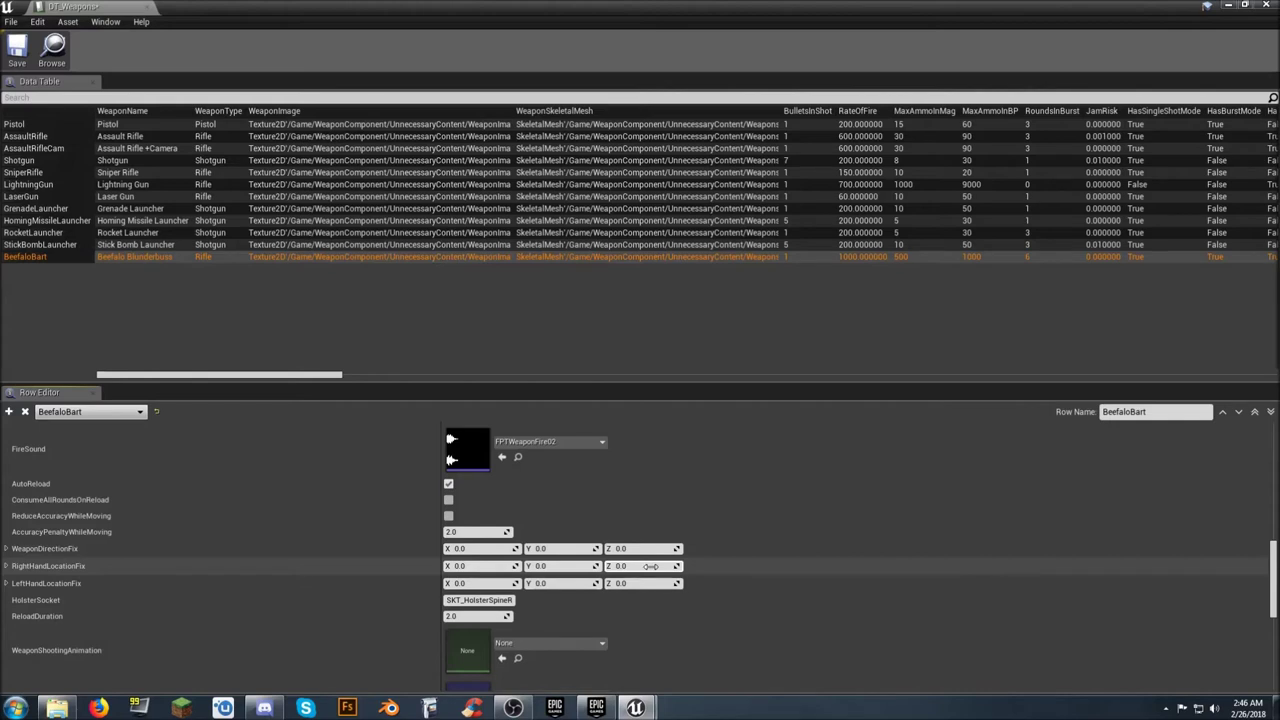
scroll(740, 558, "down", 1)
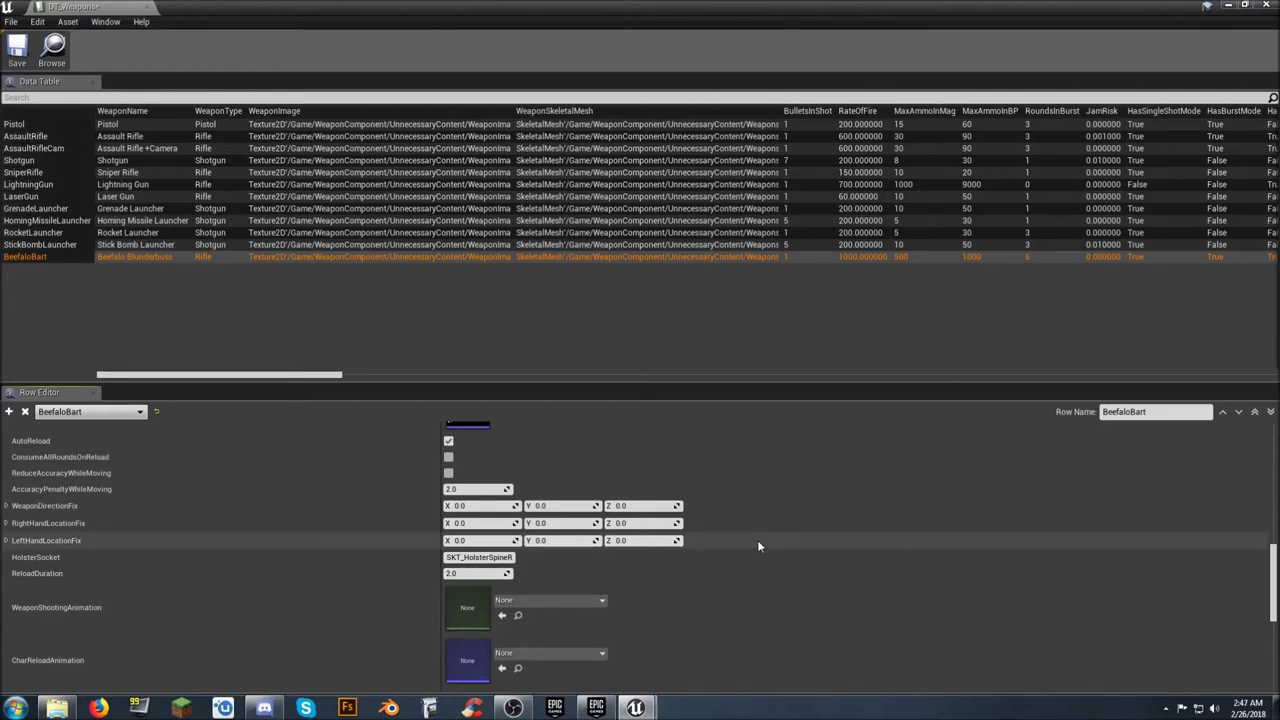
scroll(757, 540, "down", 2)
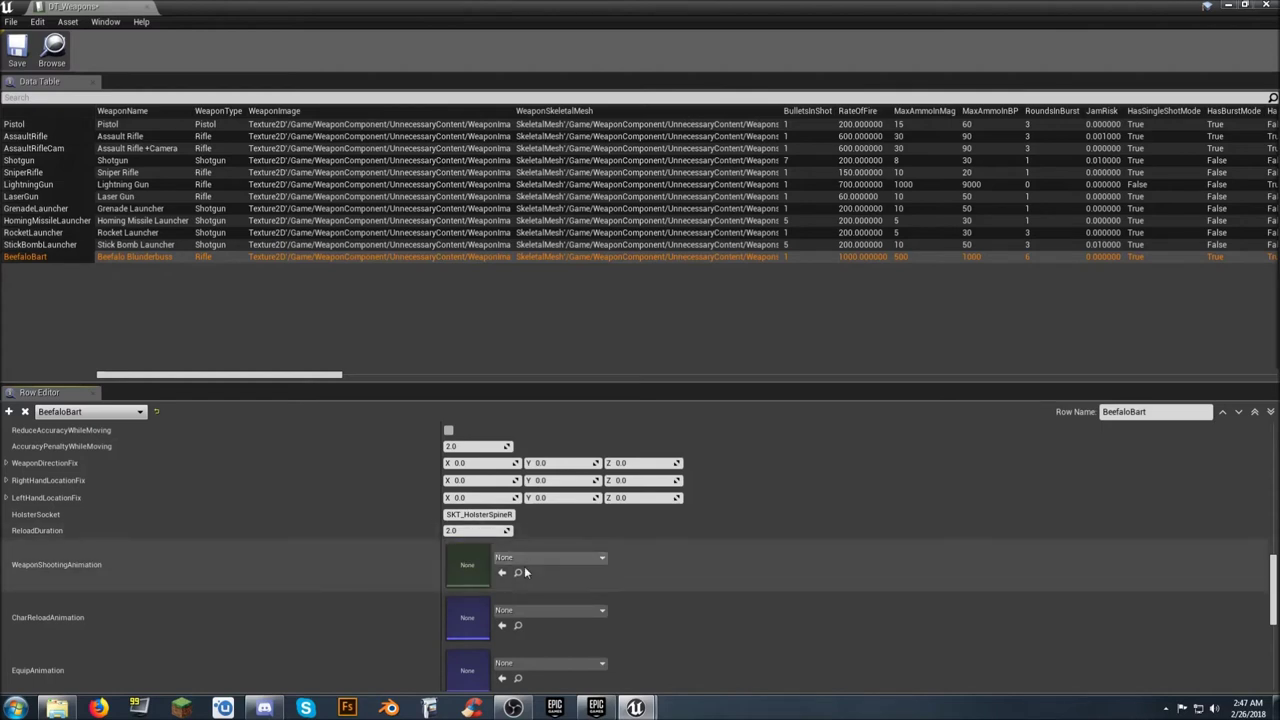
scroll(704, 565, "down", 2)
scroll(701, 560, "down", 1)
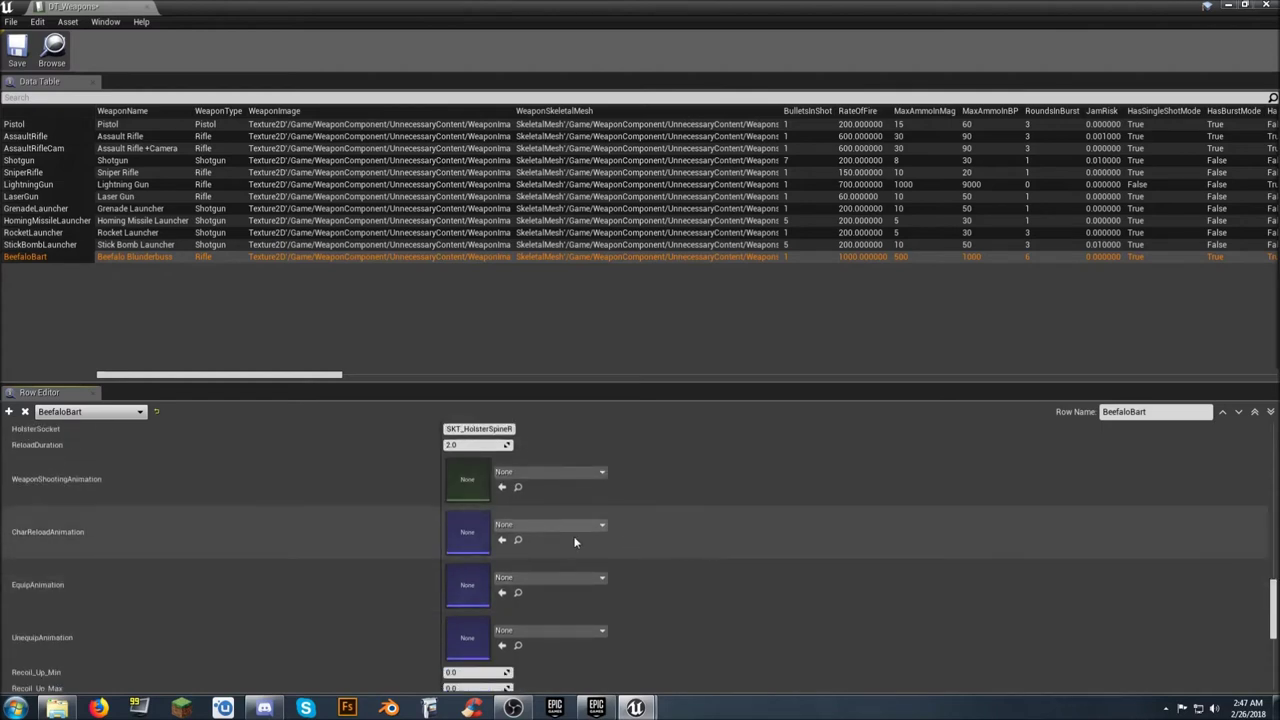
left_click(603, 526)
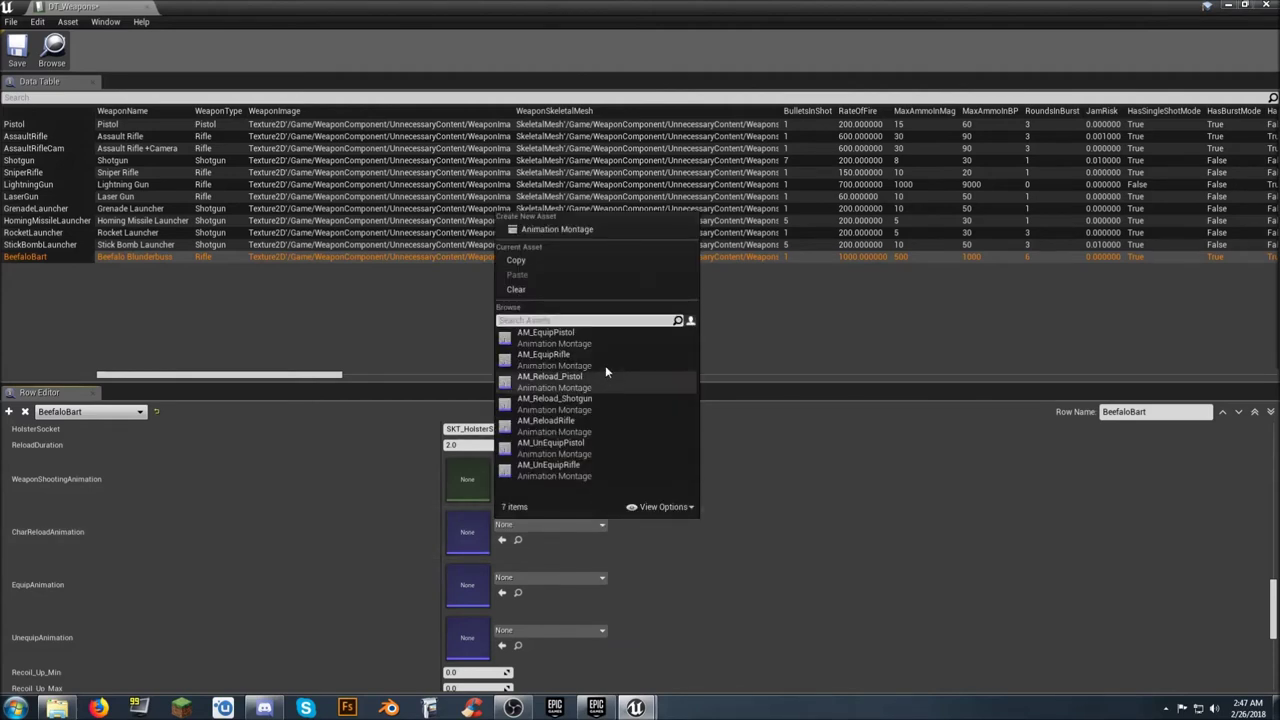
left_click(597, 428)
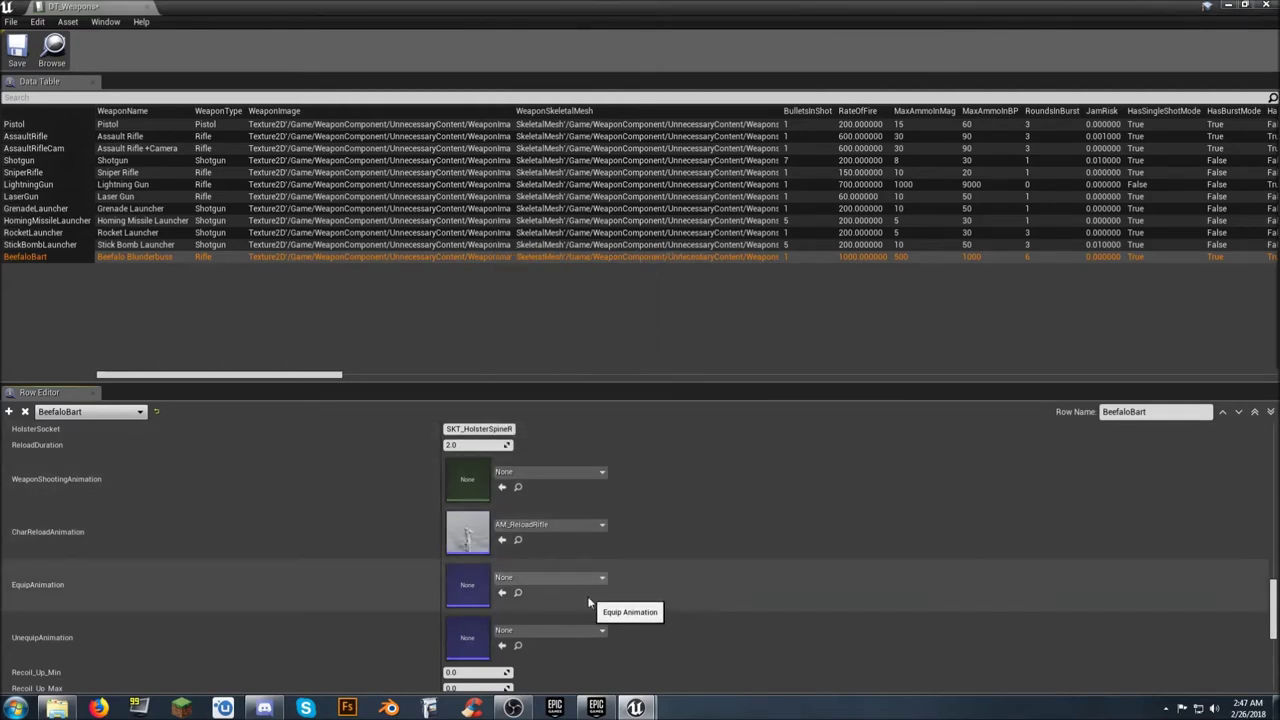
- Set the BeefaloBart row's EquipAnimation to AM_EquipRifle and its UnequipAnimation to AM_UnEquipRifle
left_click(602, 579)
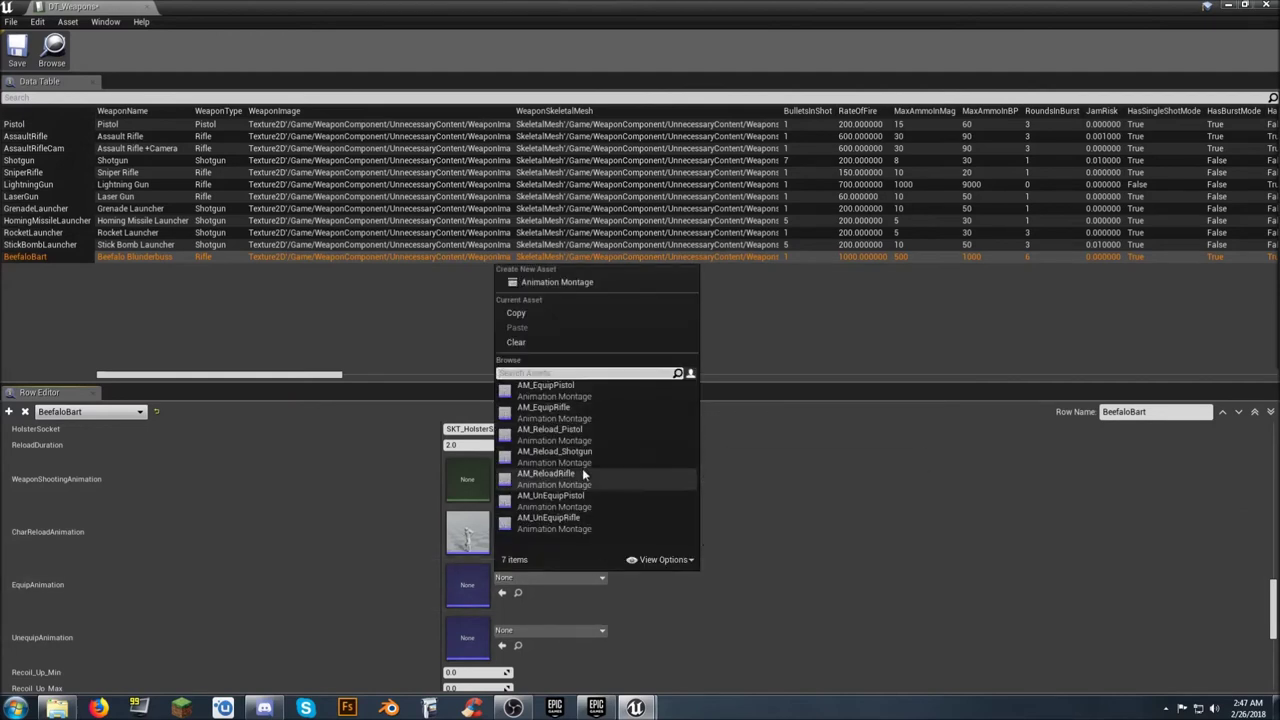
left_click(590, 410)
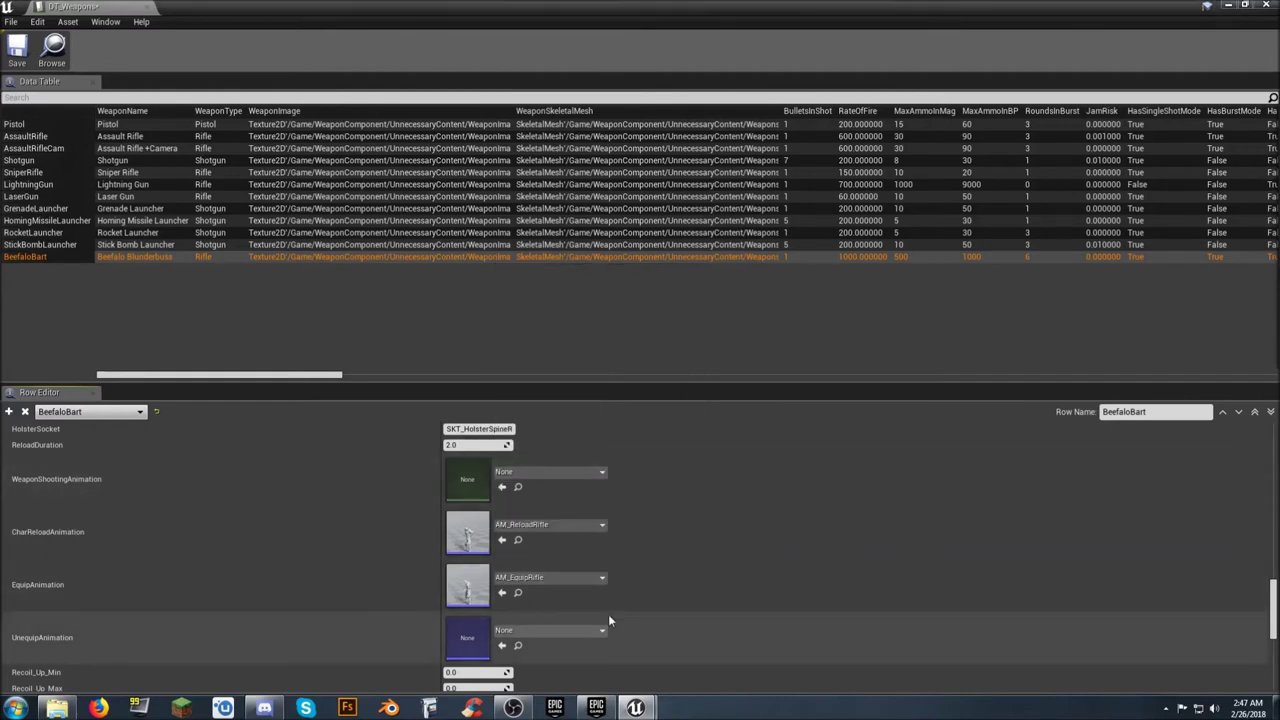
left_click(602, 631)
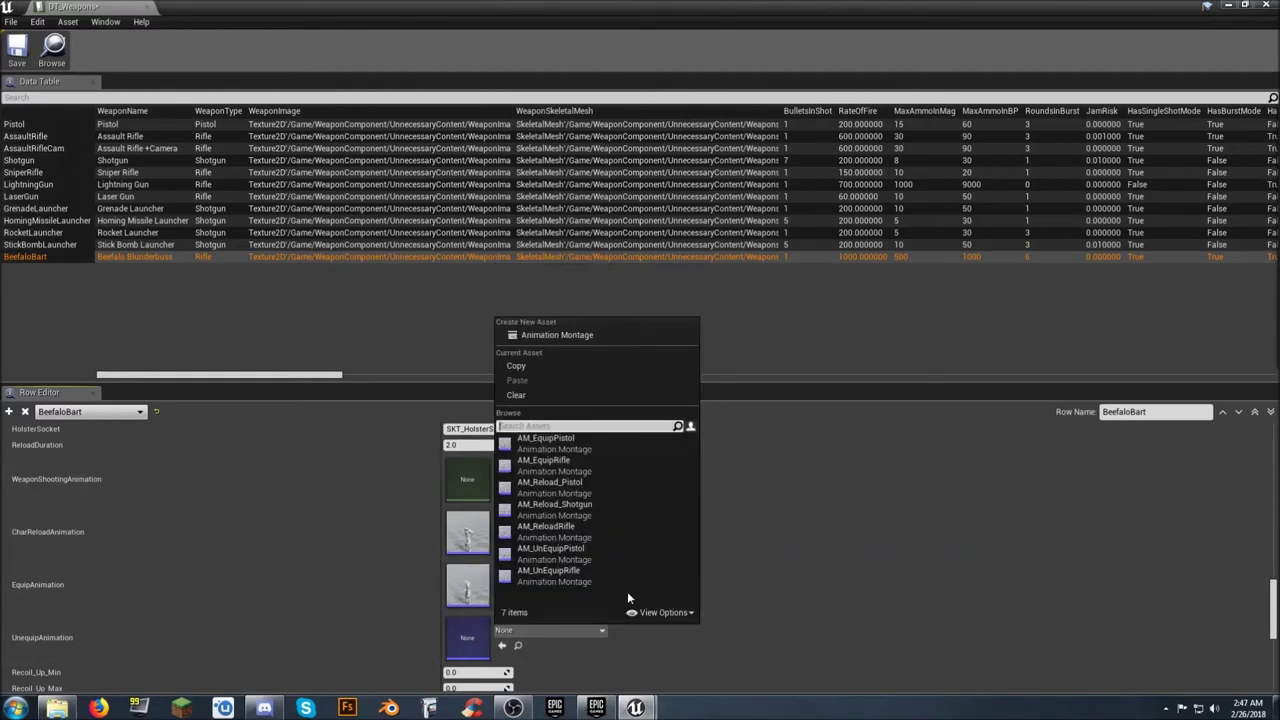
left_click(597, 575)
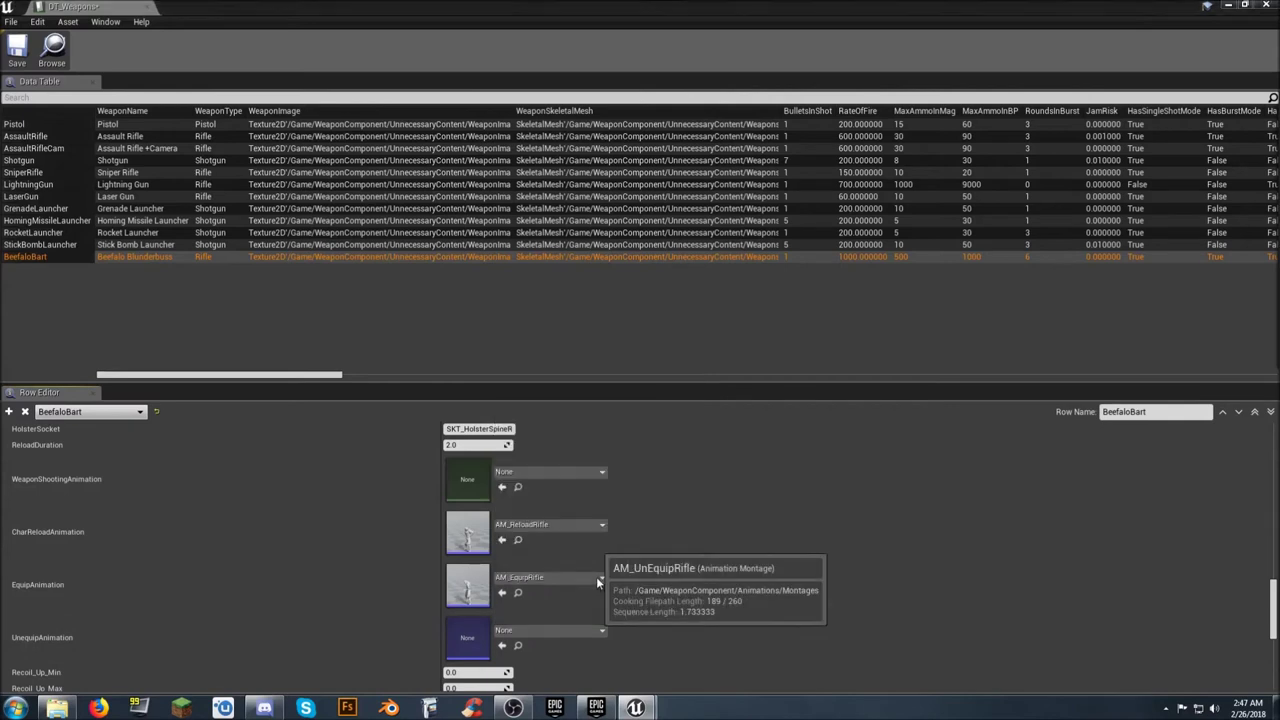
- Review the BeefaloBart row's recoil, zoom, sniper scope and rangefinder settings along with its earlier values, and close the DT_Weapons data table
scroll(785, 565, "down", 3)
scroll(783, 565, "down", 1)
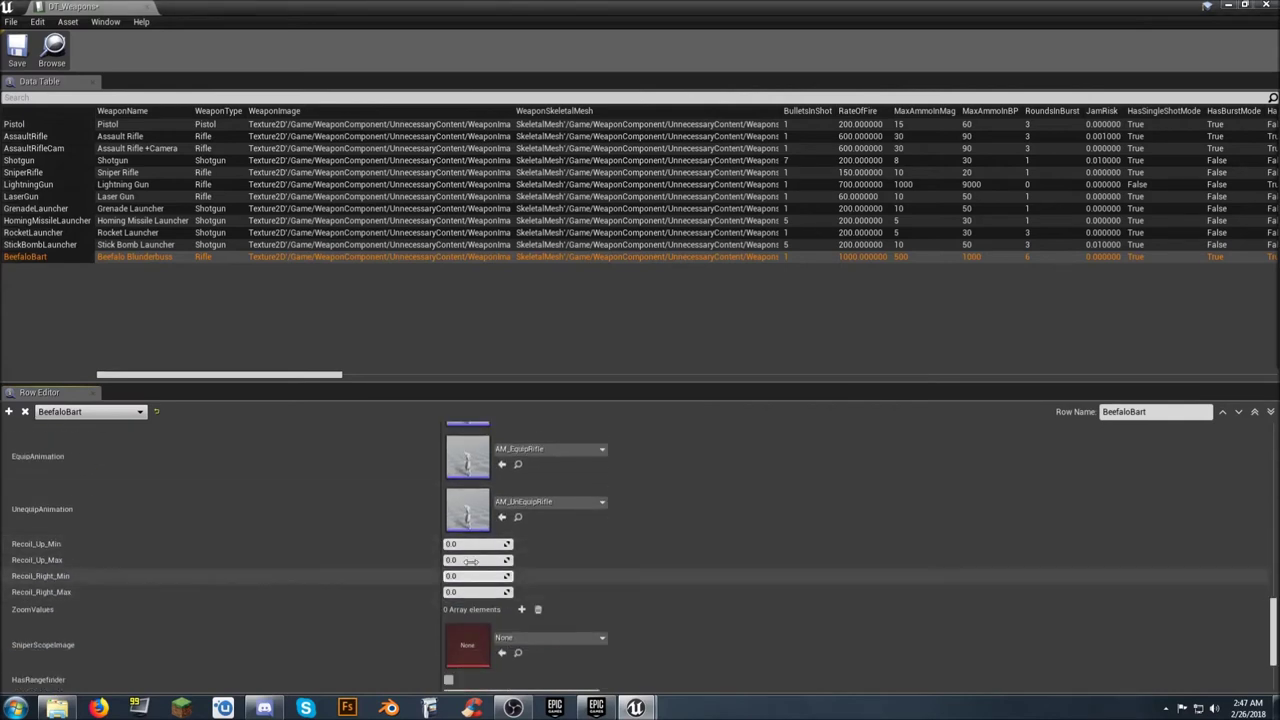
scroll(785, 574, "down", 1)
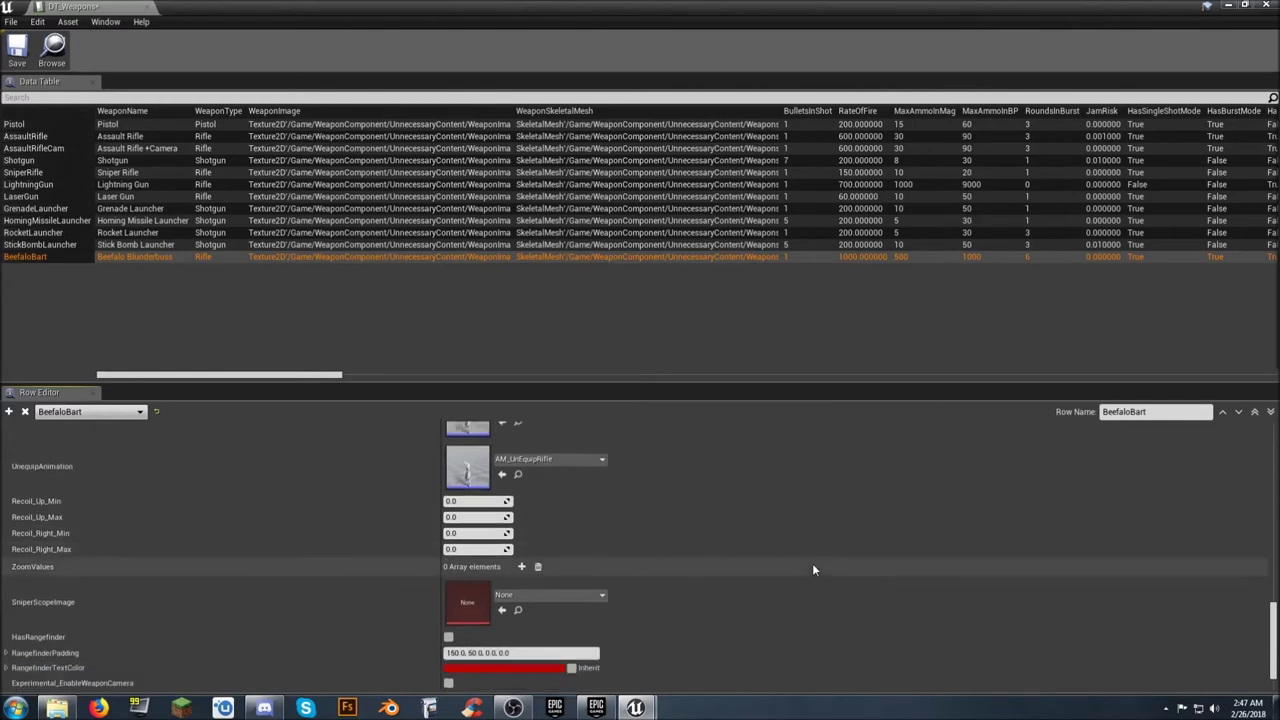
scroll(812, 569, "down", 1)
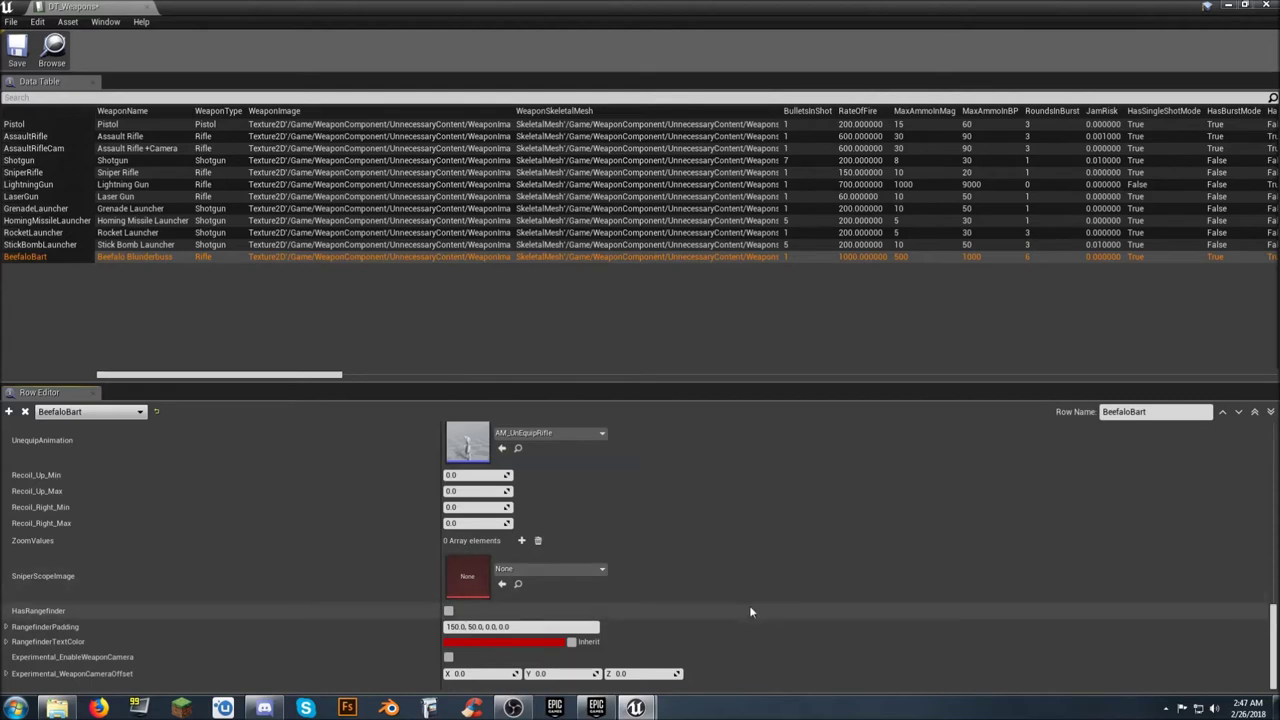
scroll(756, 578, "up", 5)
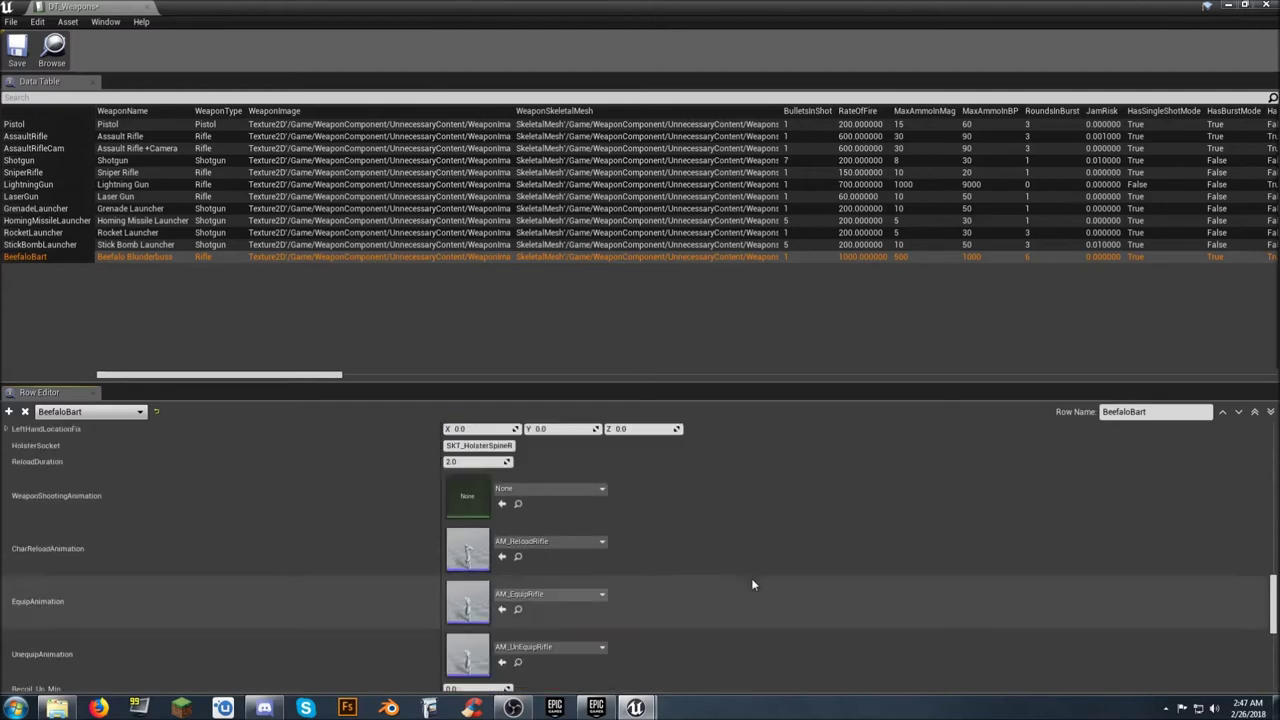
scroll(745, 580, "up", 8)
scroll(741, 580, "down", 2)
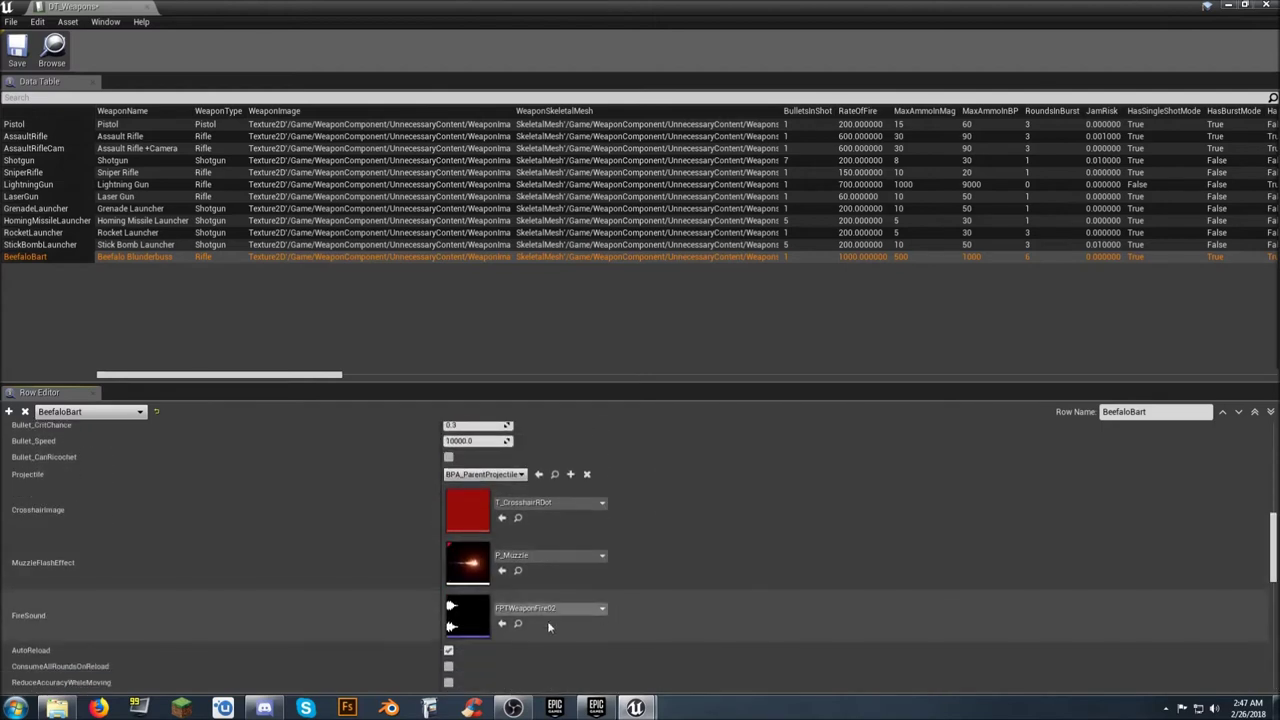
scroll(795, 586, "up", 5)
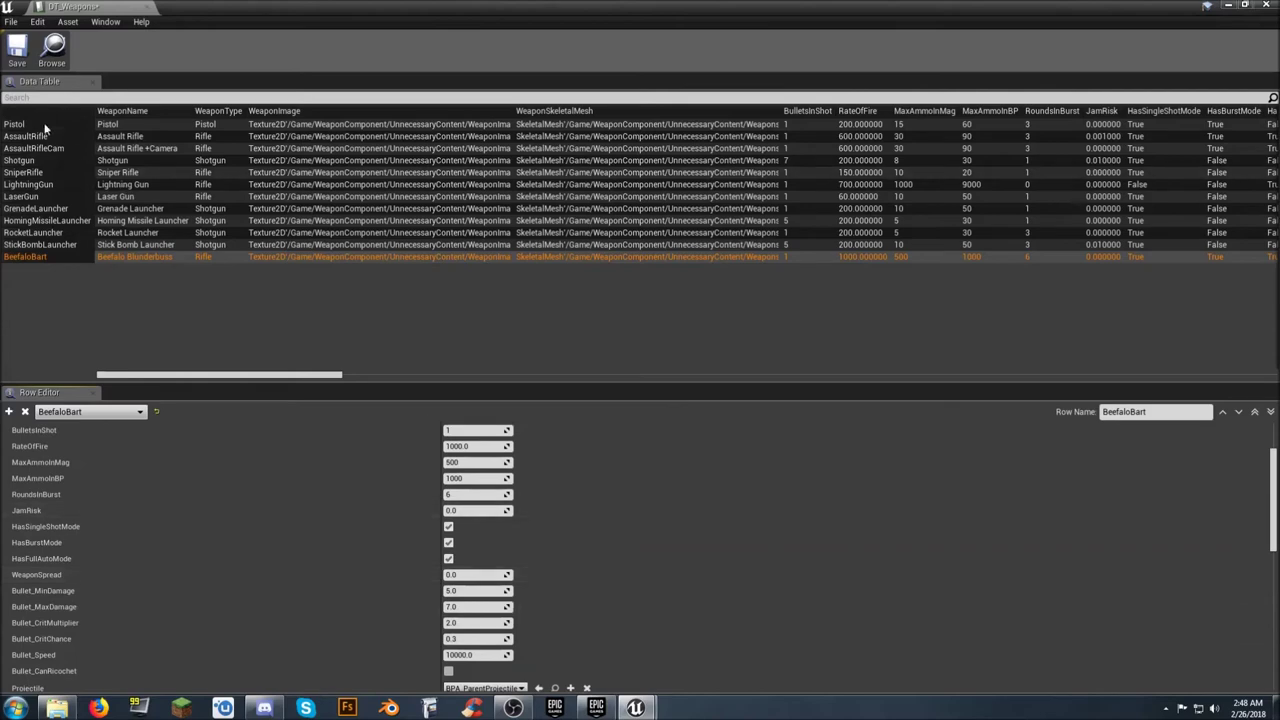
left_click(146, 8)
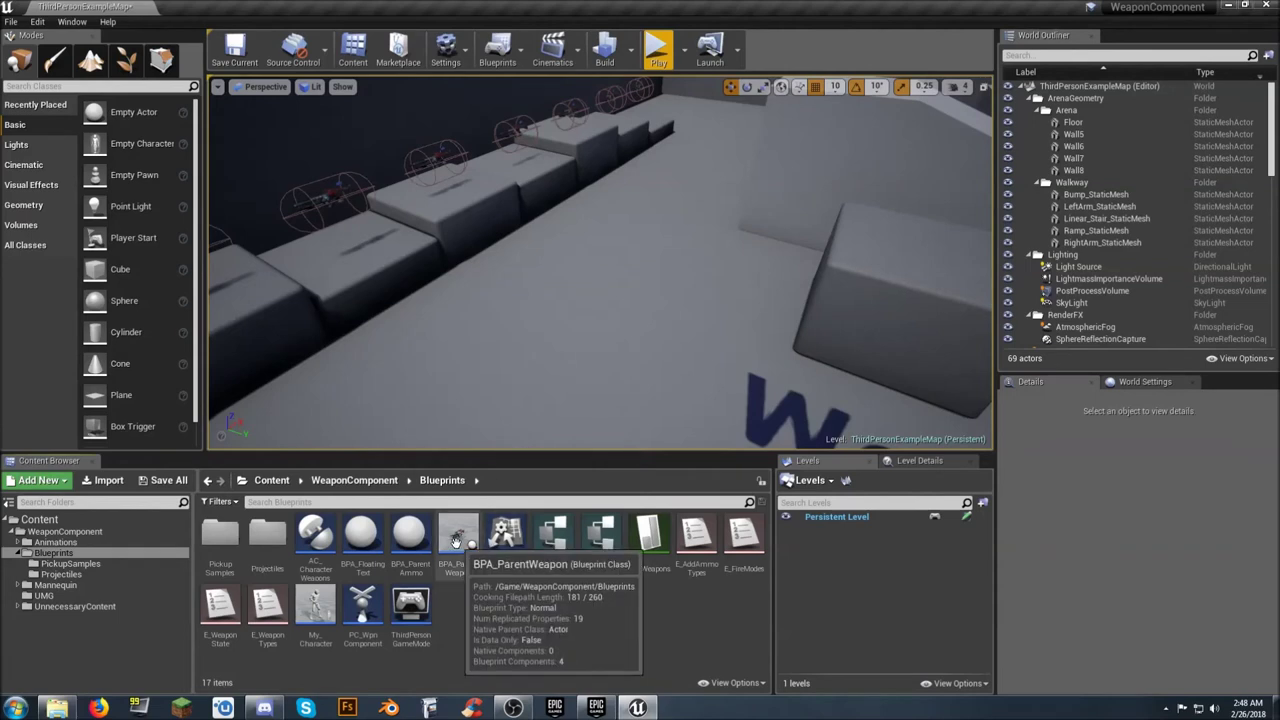
- Place a BPA_ParentWeapon actor on the open floor of the level and look through its custom settings
left_click_drag(458, 535, 630, 312)
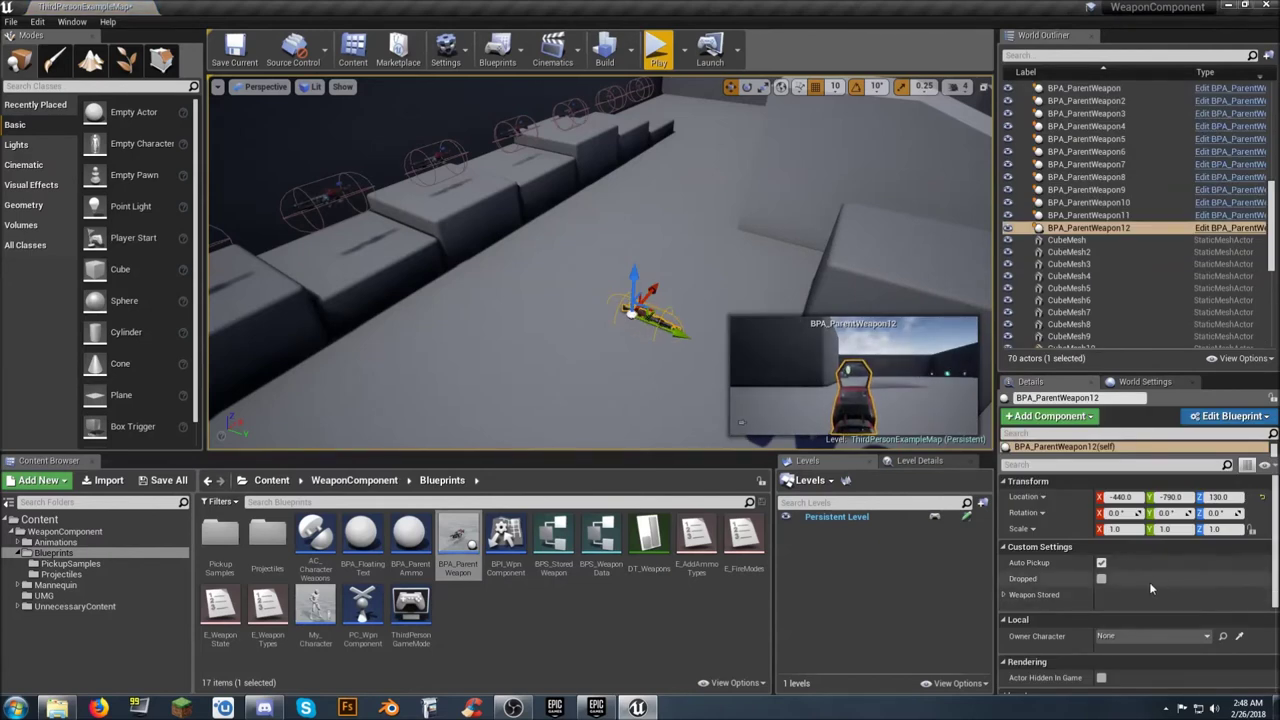
scroll(1151, 579, "down", 5)
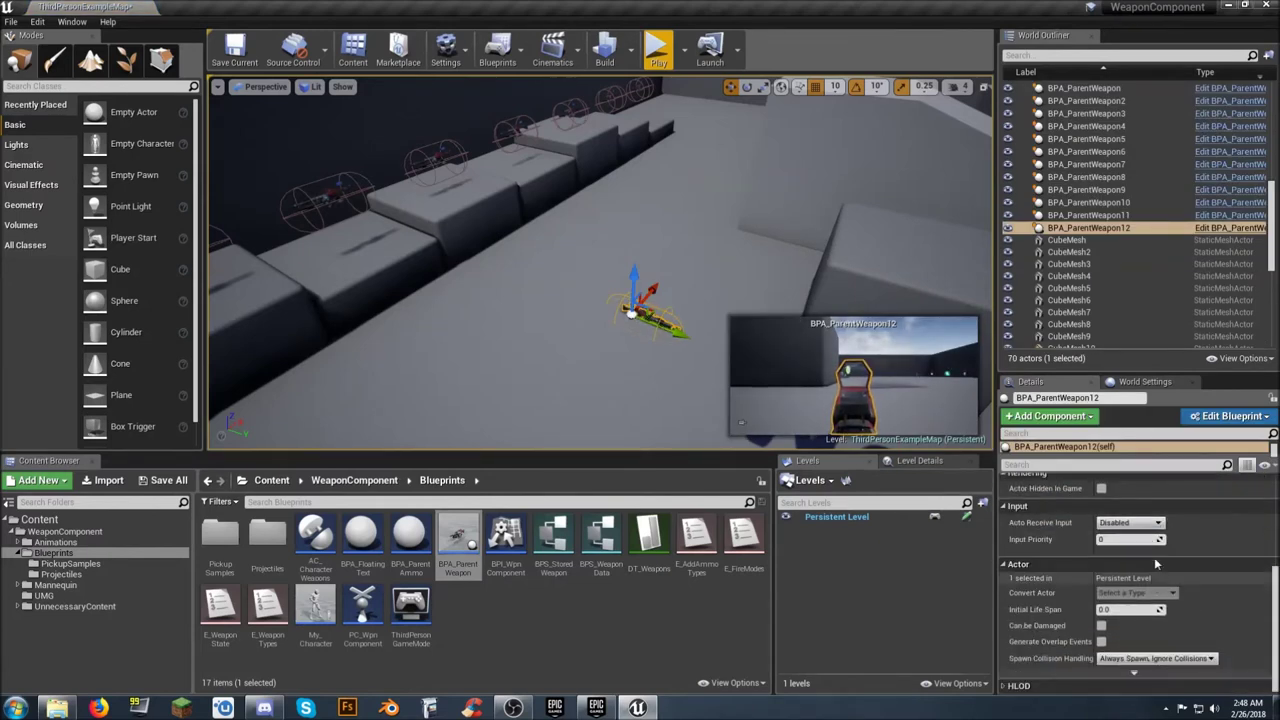
scroll(1160, 563, "up", 2)
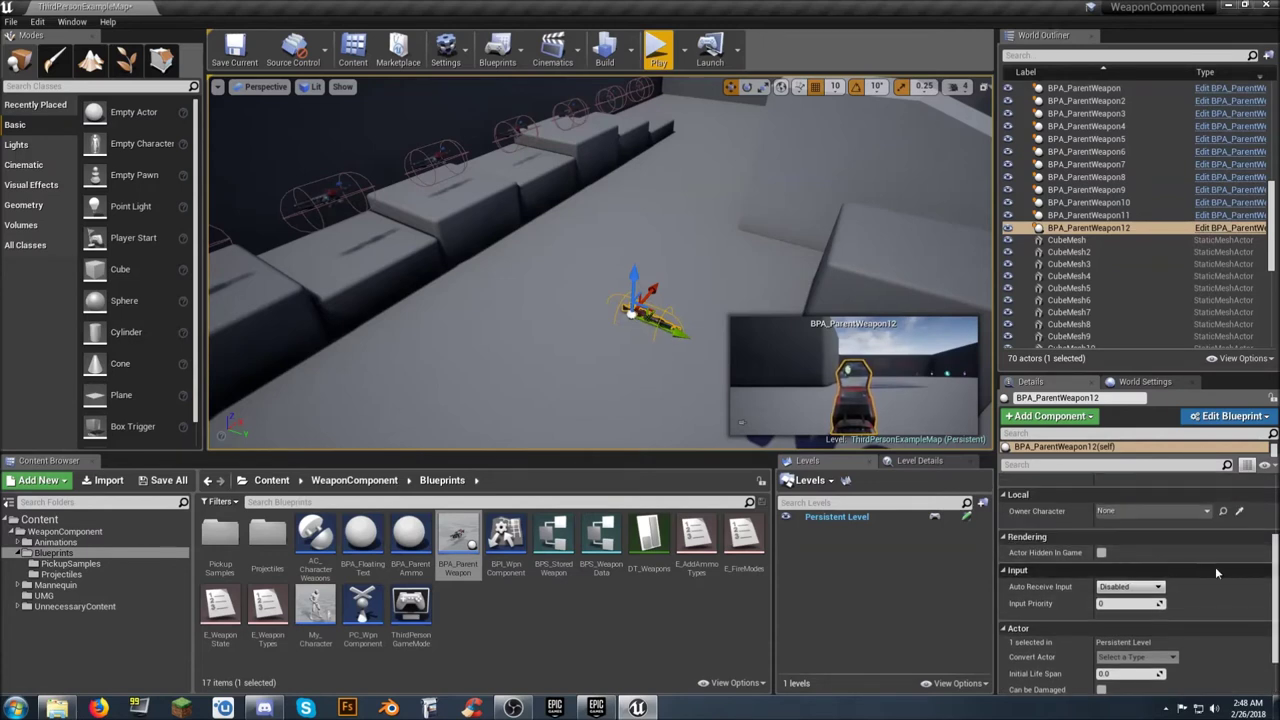
scroll(1216, 572, "up", 1)
scroll(1200, 585, "up", 1)
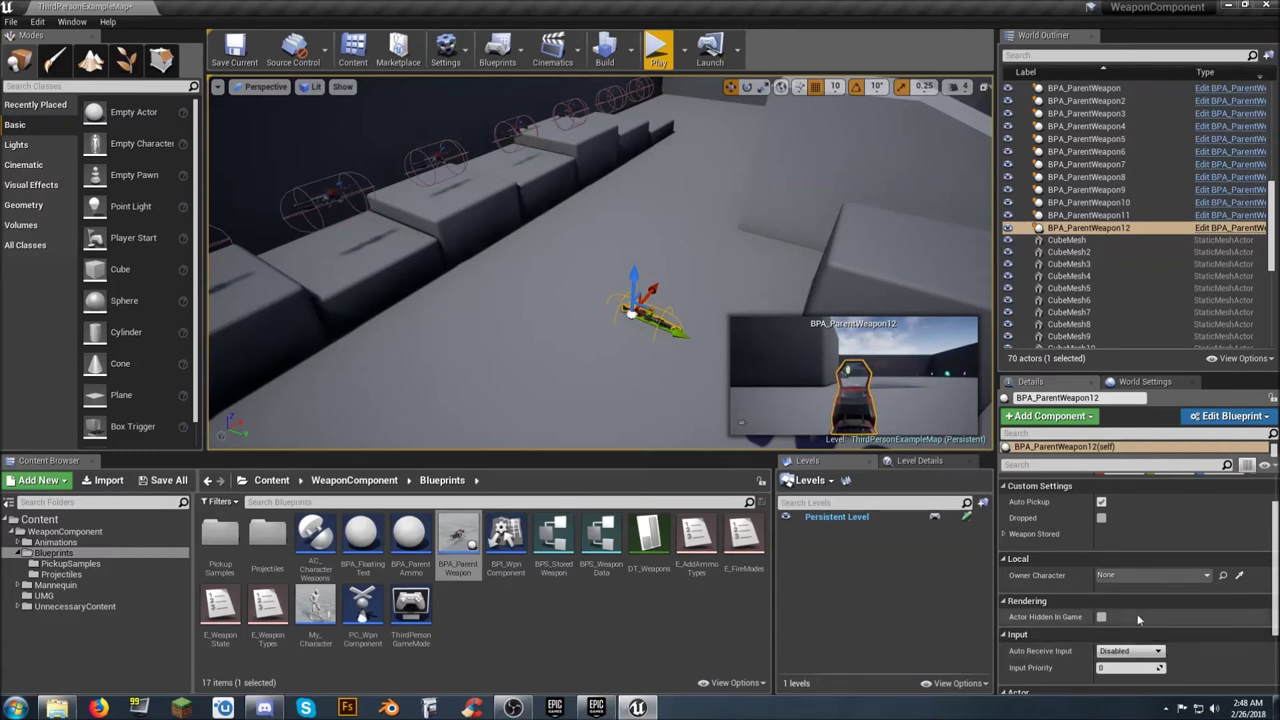
- Enable Dropped on the placed BPA_ParentWeapon actor and raise it above the floor
scroll(1156, 550, "up", 1)
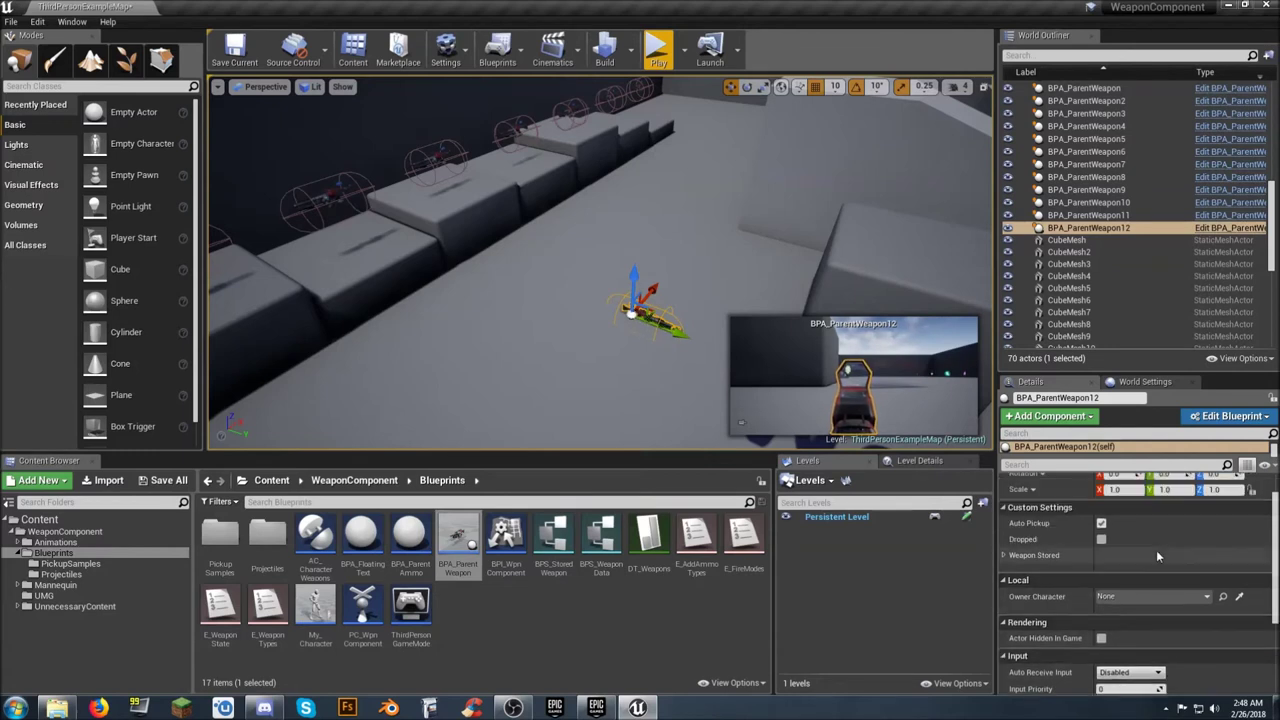
left_click(1101, 539)
left_click_drag(634, 272, 640, 205)
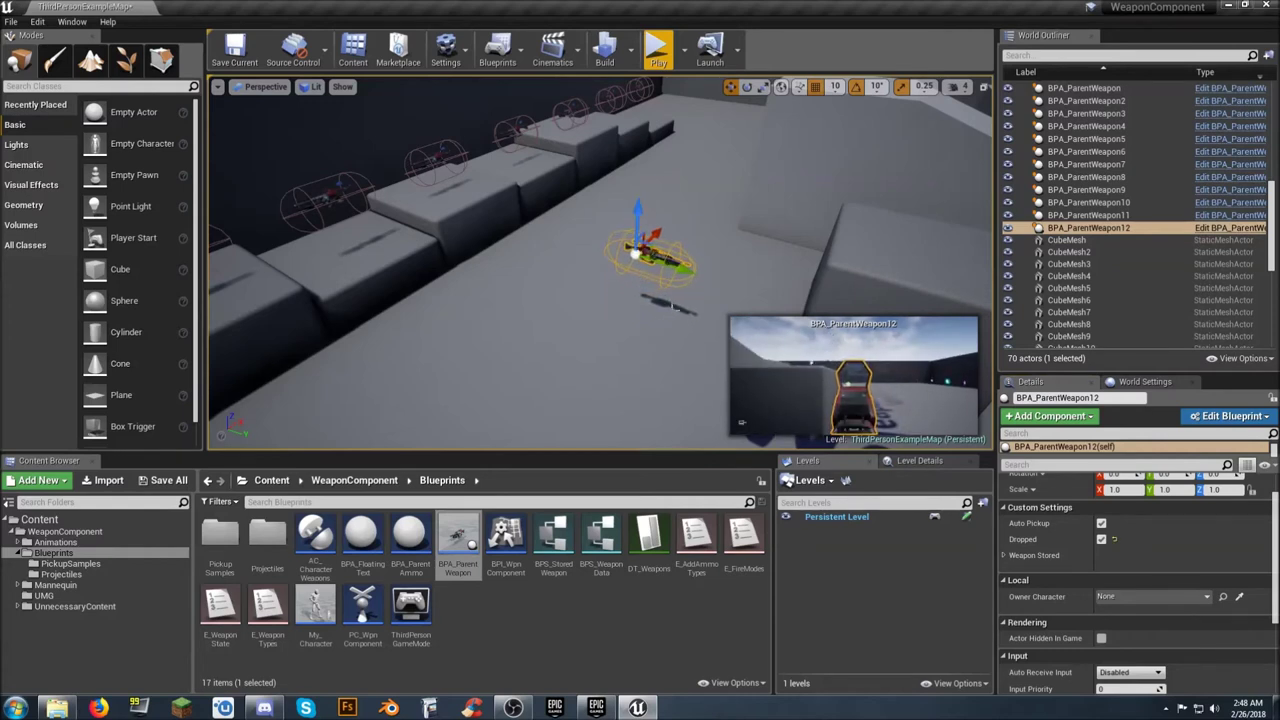
- Expand the actor's Weapon Stored settings and copy the BeefaloBart row name from the DT_Weapons data table
left_click(1006, 555)
scroll(1058, 556, "down", 2)
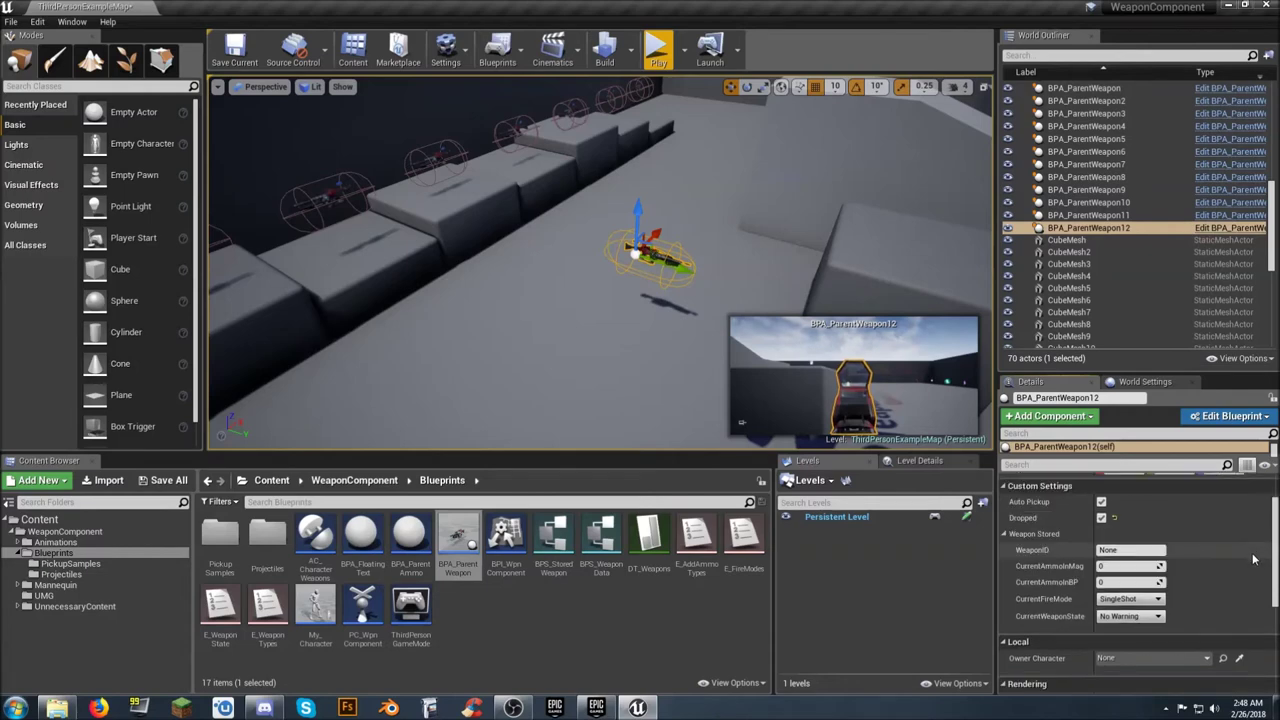
left_click(1140, 530)
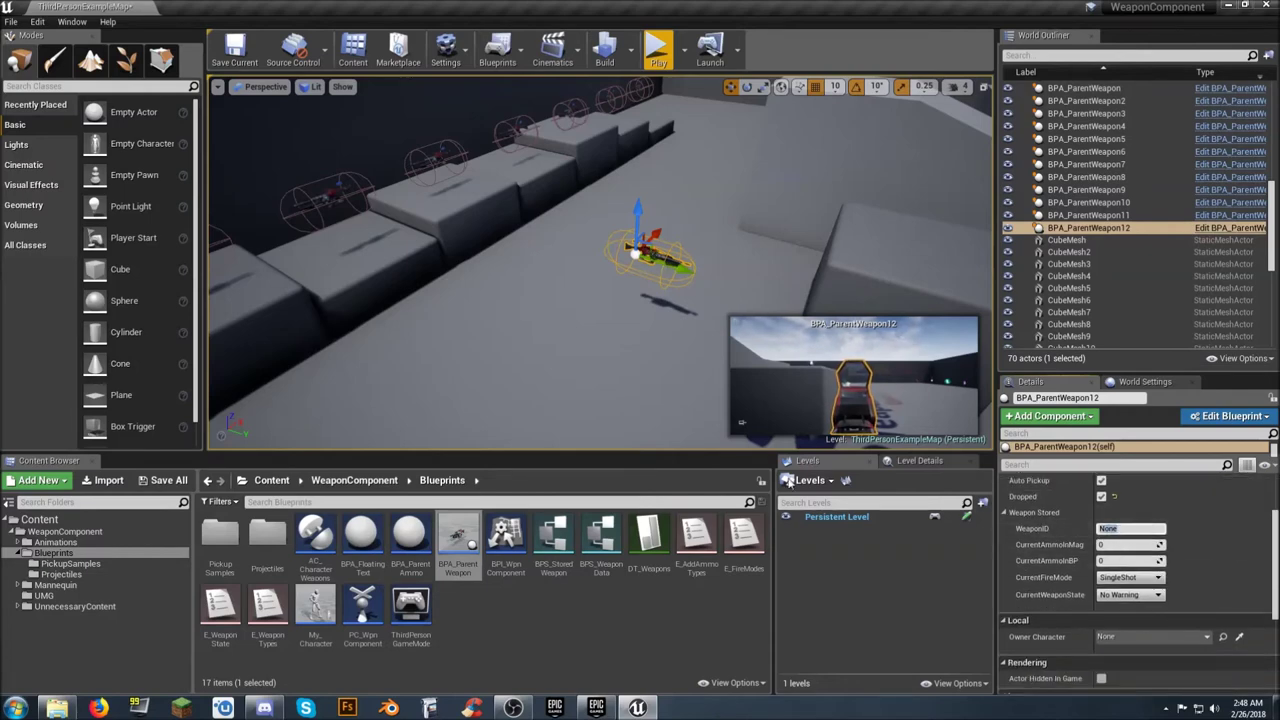
double_click(636, 539)
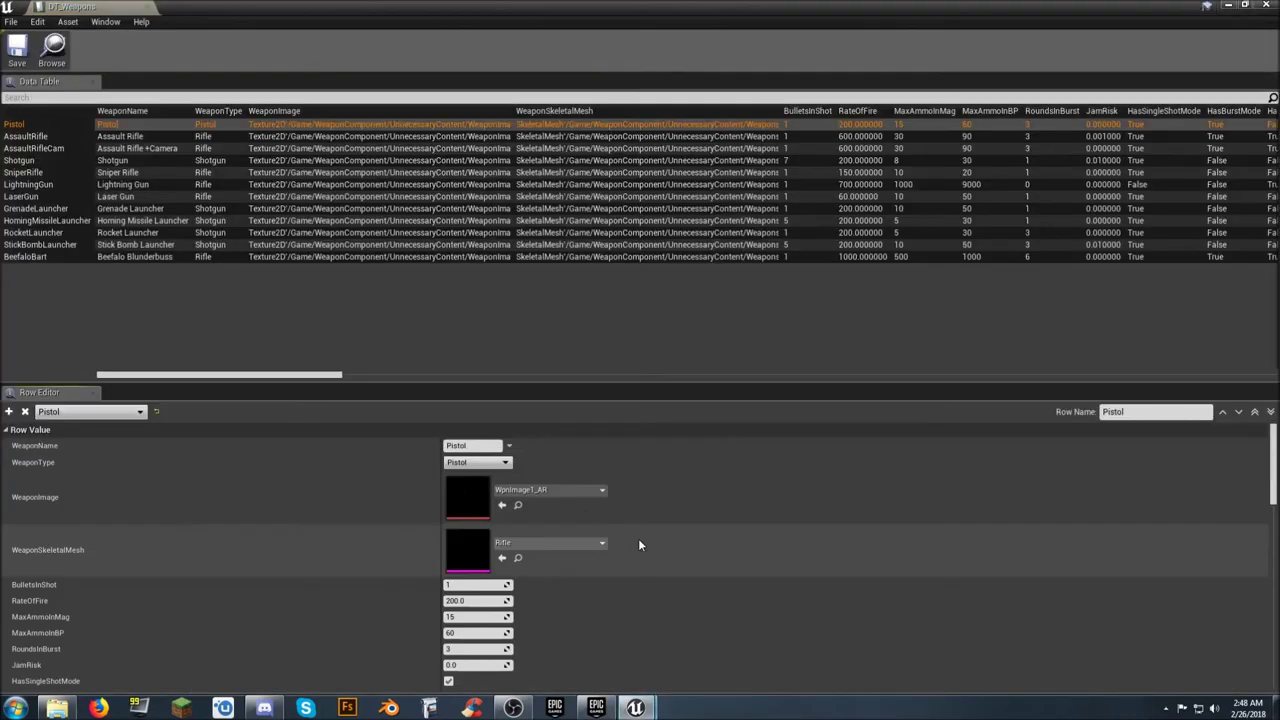
left_click(141, 257)
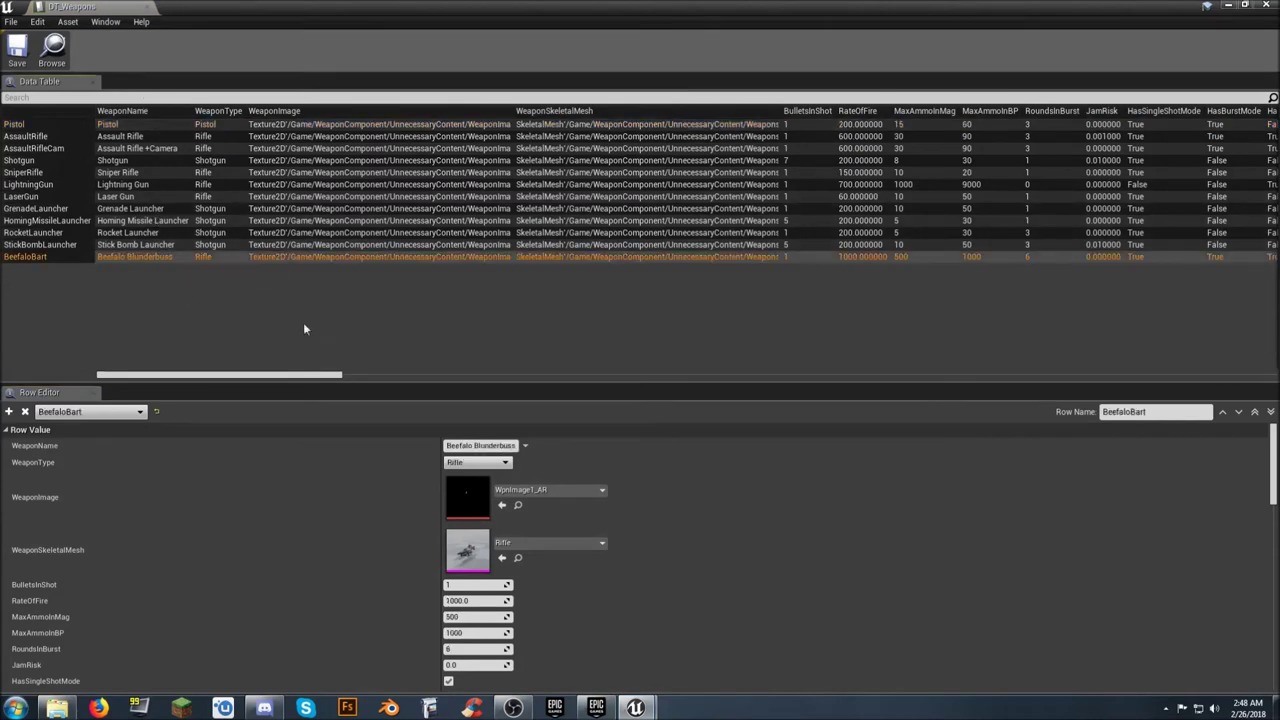
left_click(1157, 413)
key("ctrl+c")
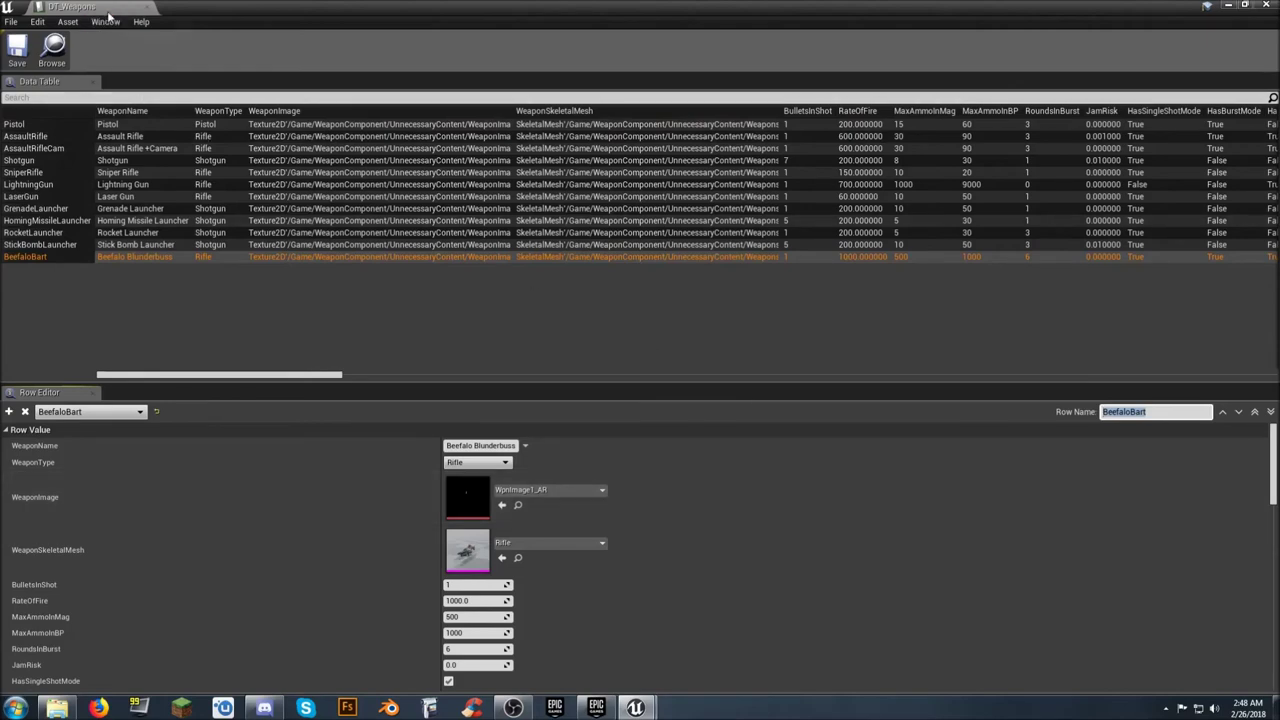
- Dock DT_Weapons beside the level's tab and set the placed weapon's WeaponID to BeefaloBart
left_click(147, 8)
left_click_drag(125, 30, 178, 12)
left_click(96, 7)
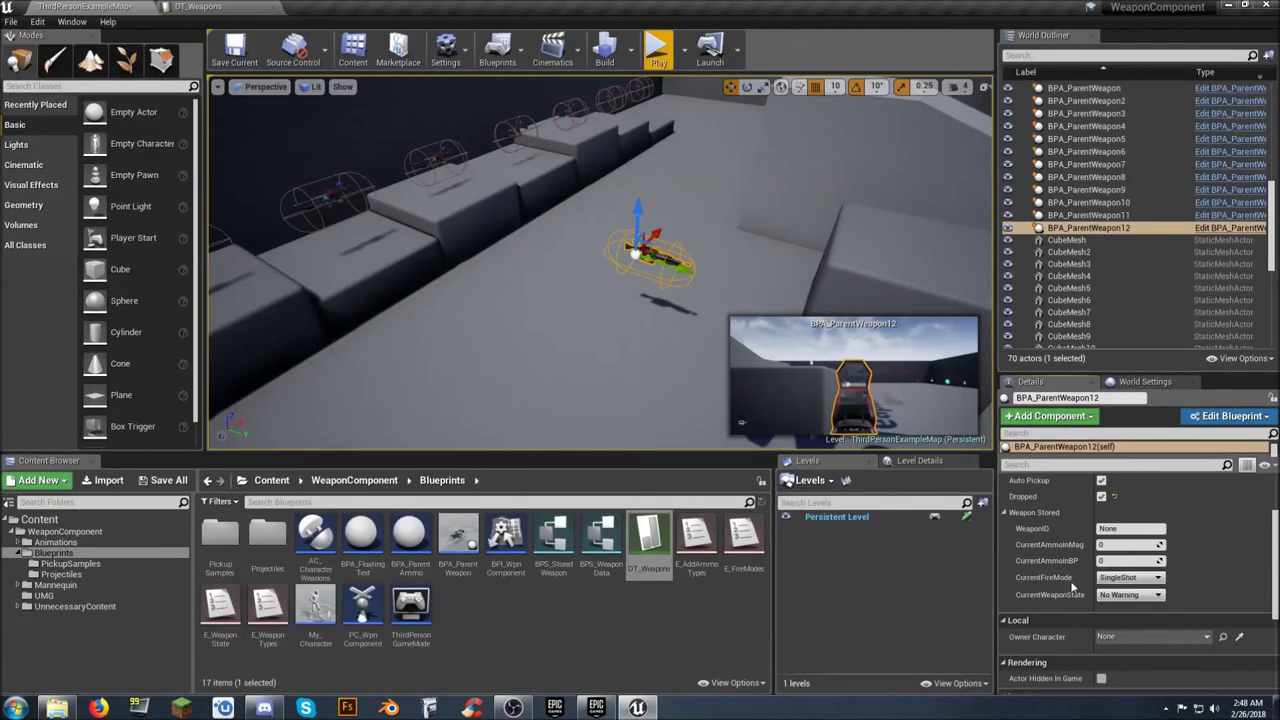
left_click(1148, 529)
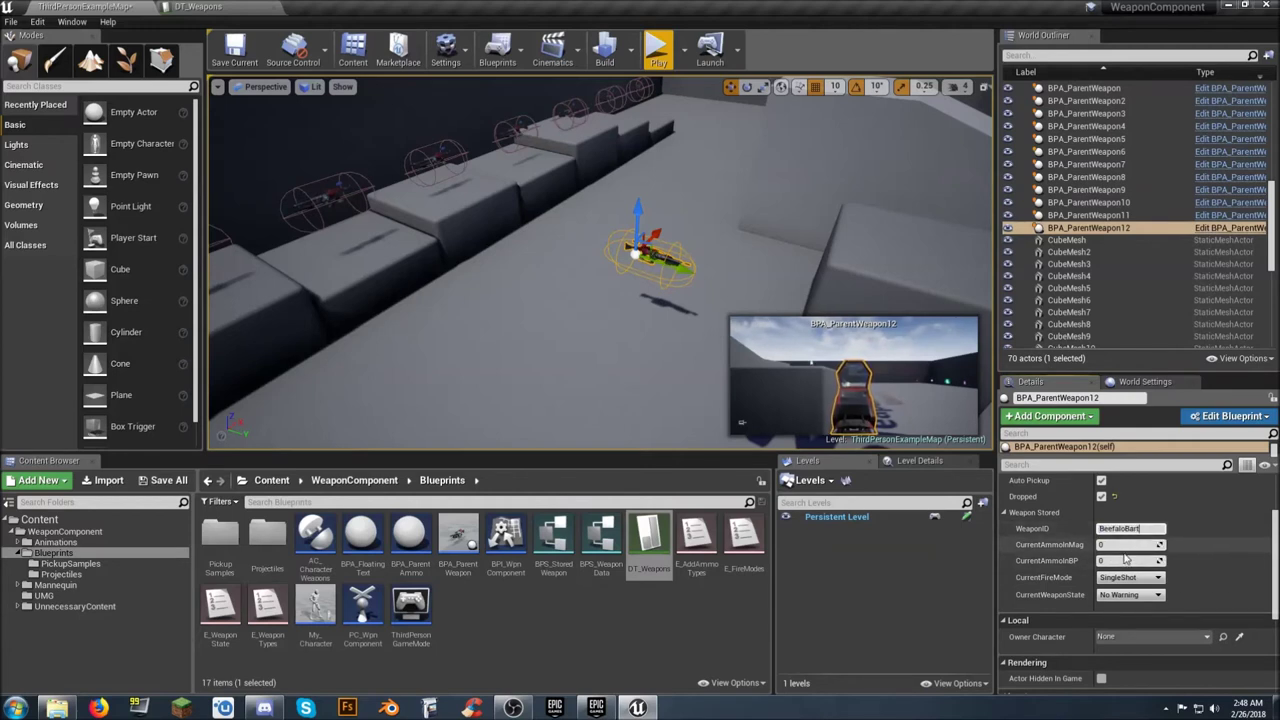
key("ctrl+v")
key("Return")
- Set the placed weapon's CurrentAmmoInMag and CurrentAmmoInBP to 1000 each
left_click(1133, 544)
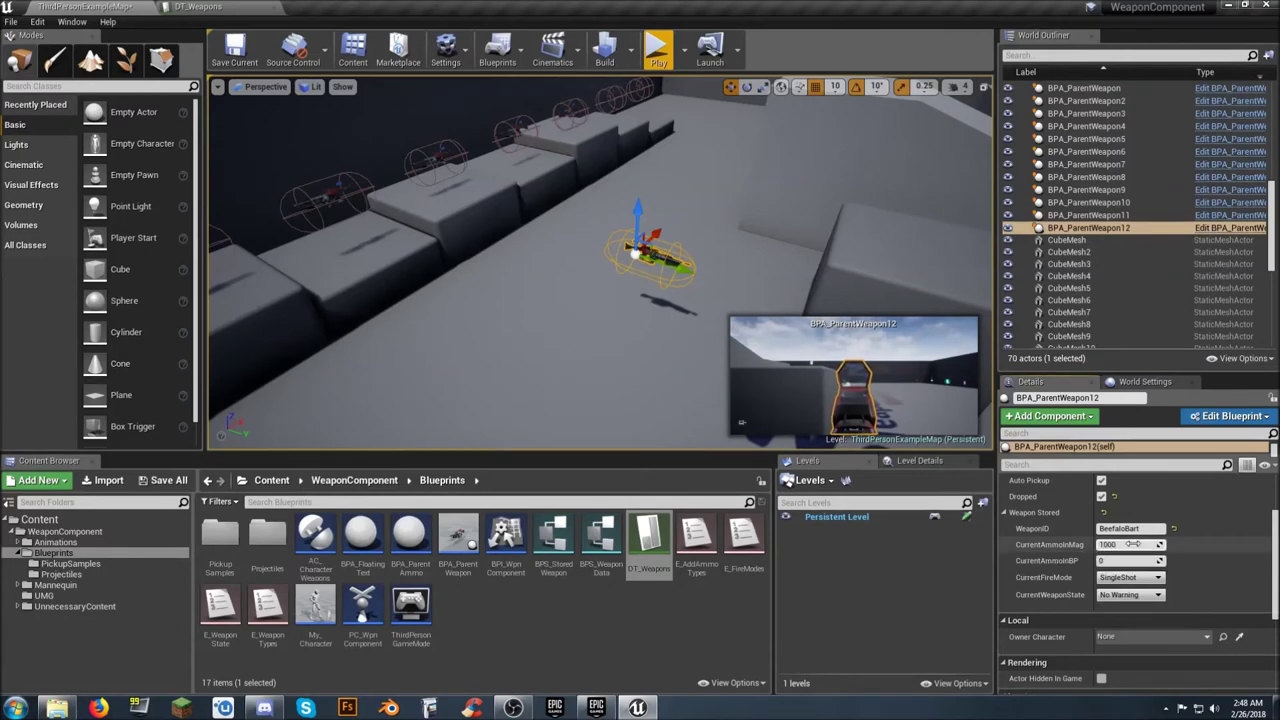
left_click(1125, 561)
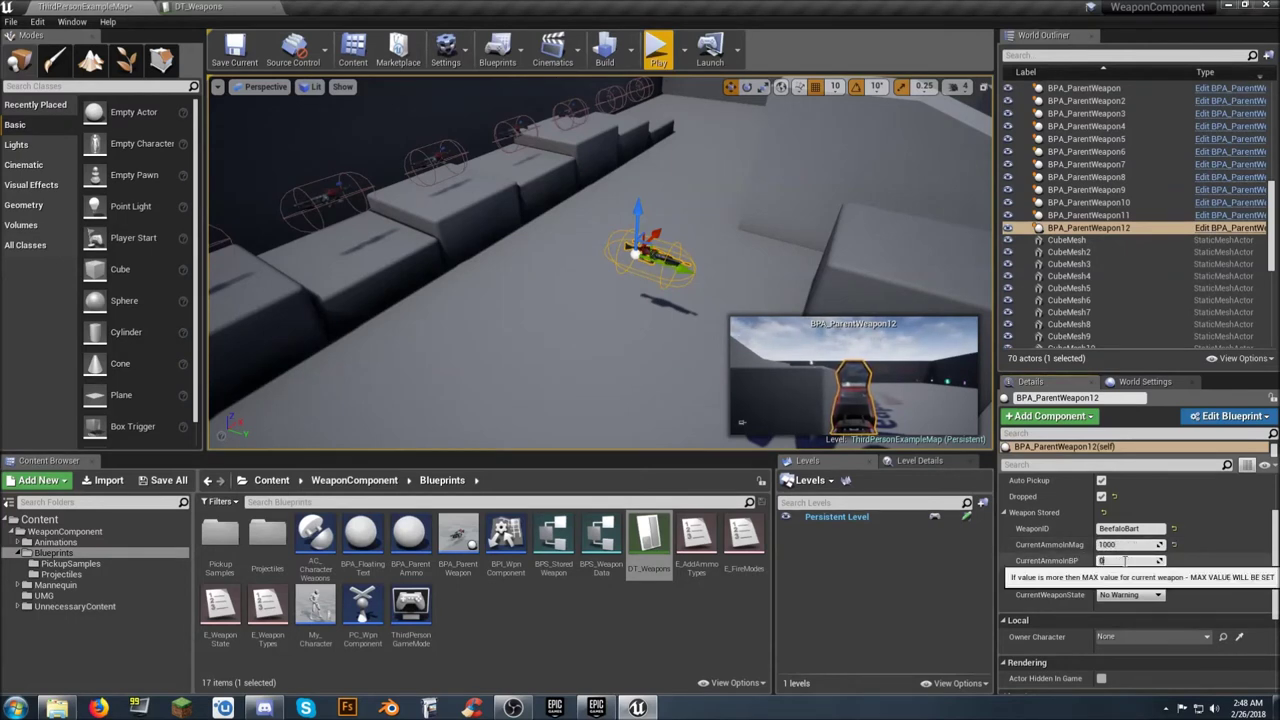
type("1000")
key("Return")
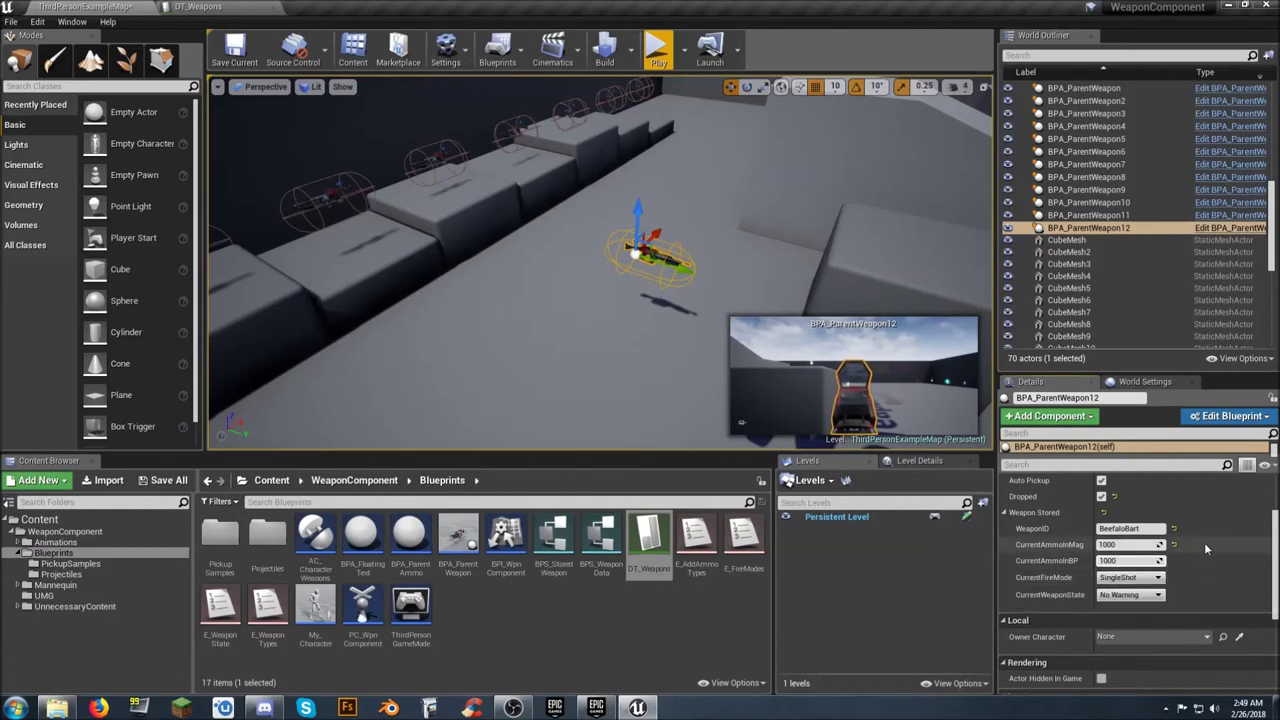
- Check the CurrentWeaponState options, keep No Warning, and save the level
scroll(1219, 546, "down", 1)
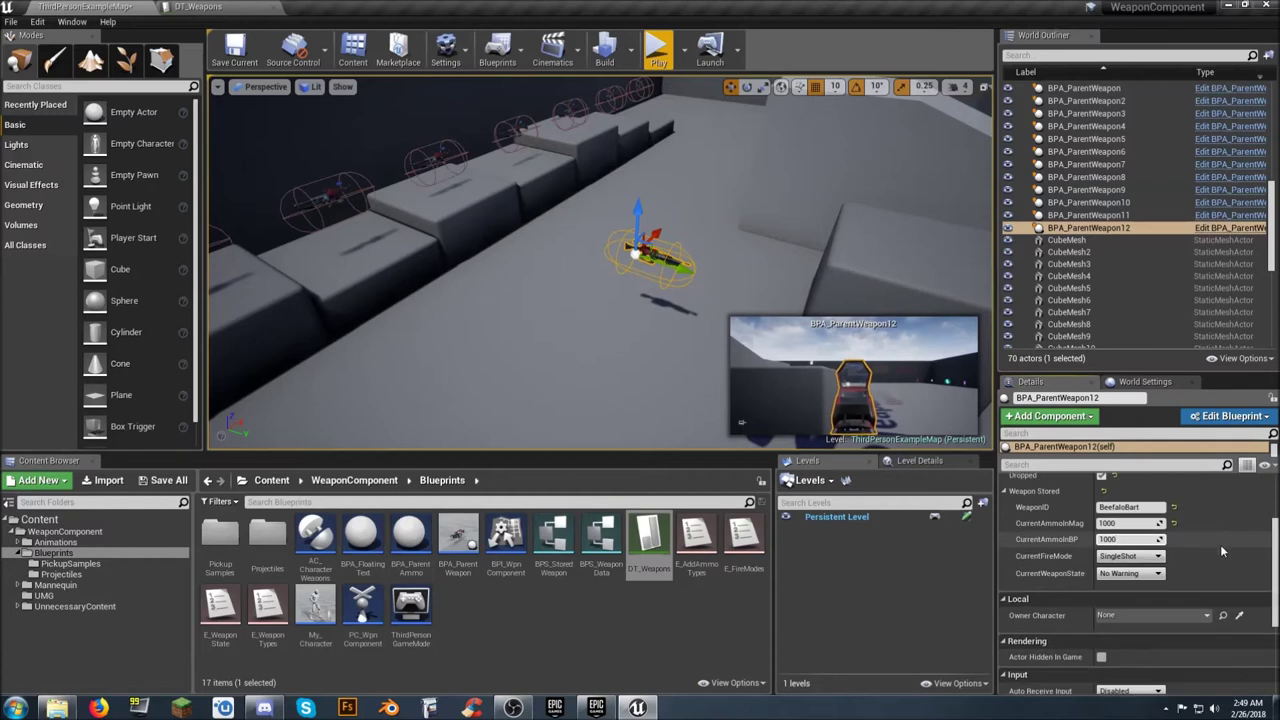
left_click(1155, 576)
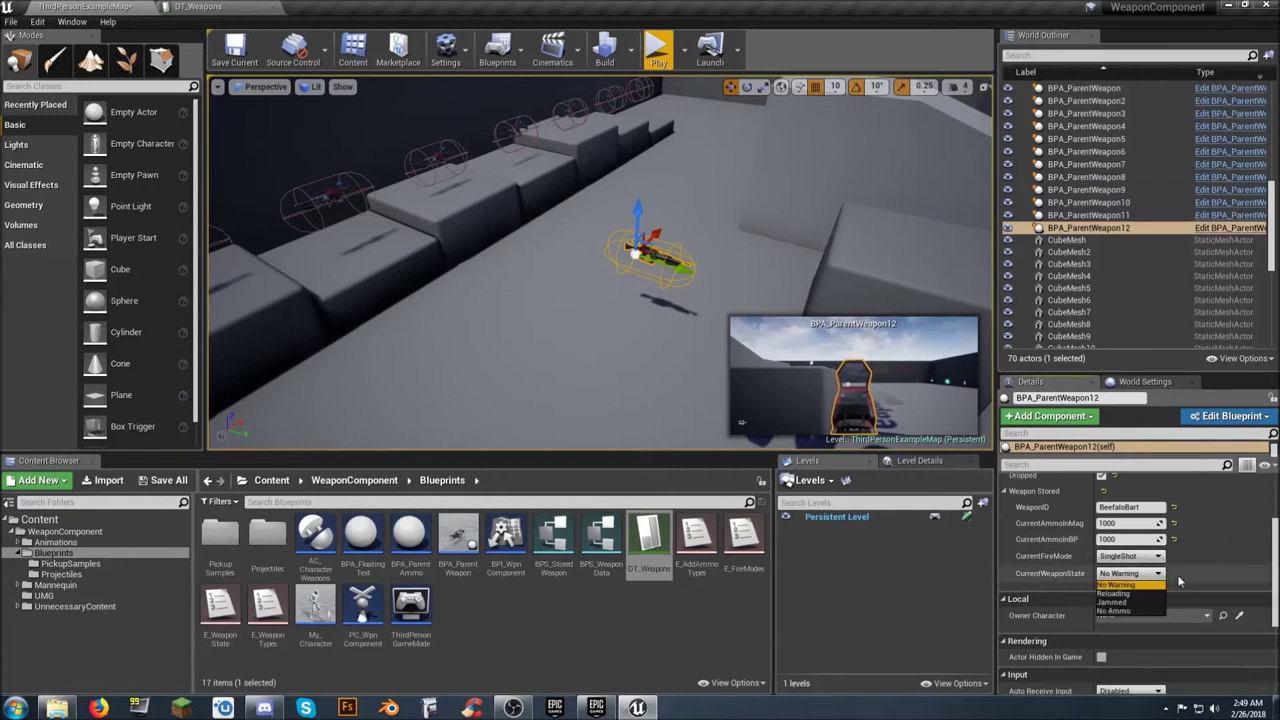
left_click(1218, 577)
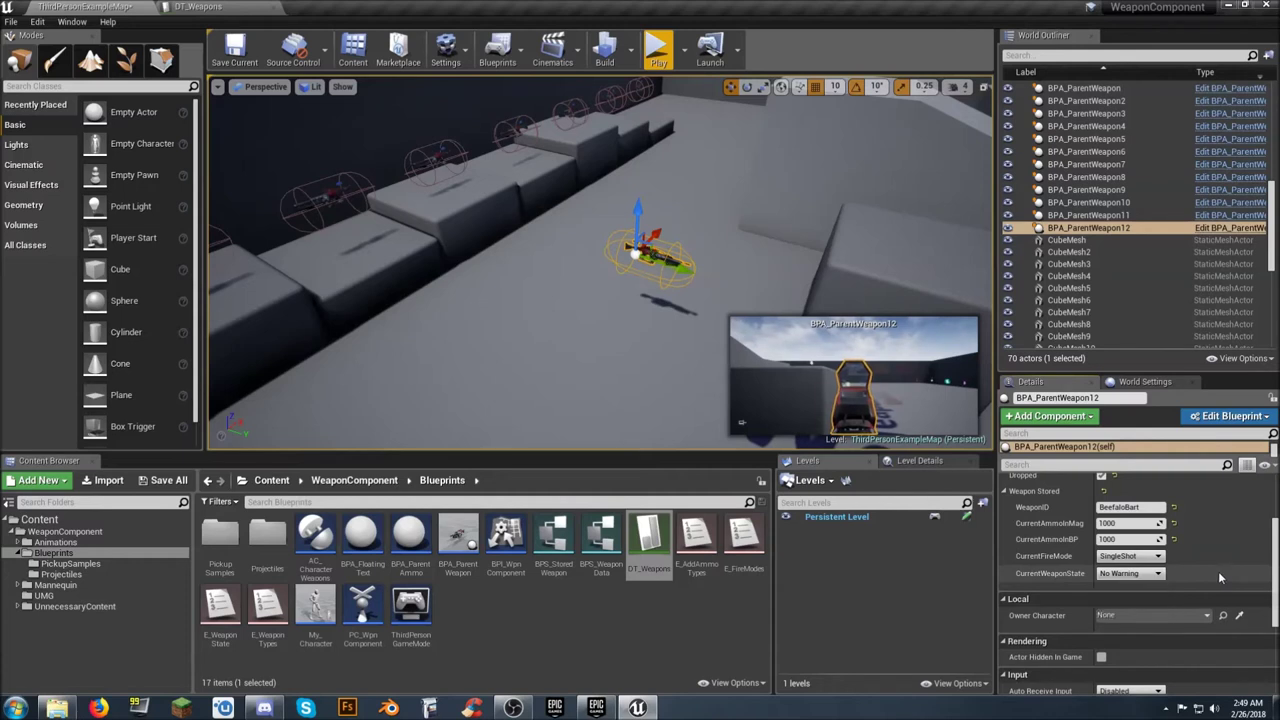
left_click(245, 60)
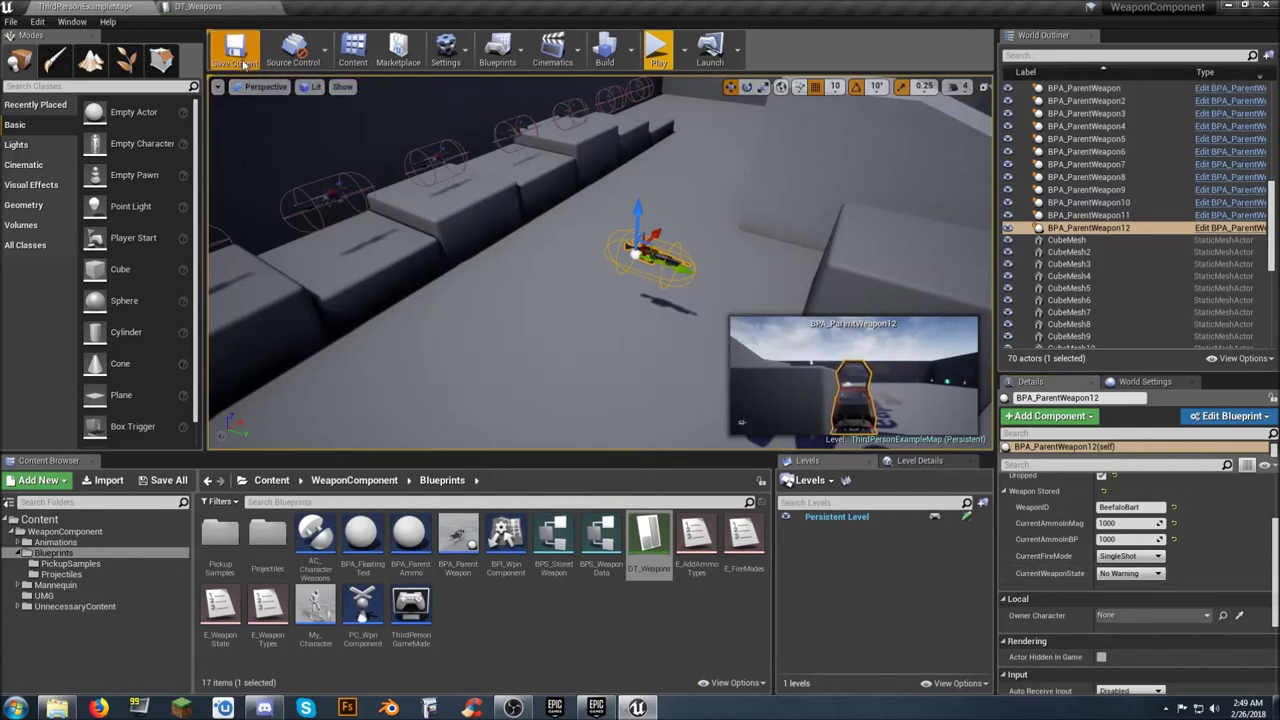
- Play the level, equip the carried weapon, and walk over to pick up the Beefalo Blunderbuss
left_click(658, 52)
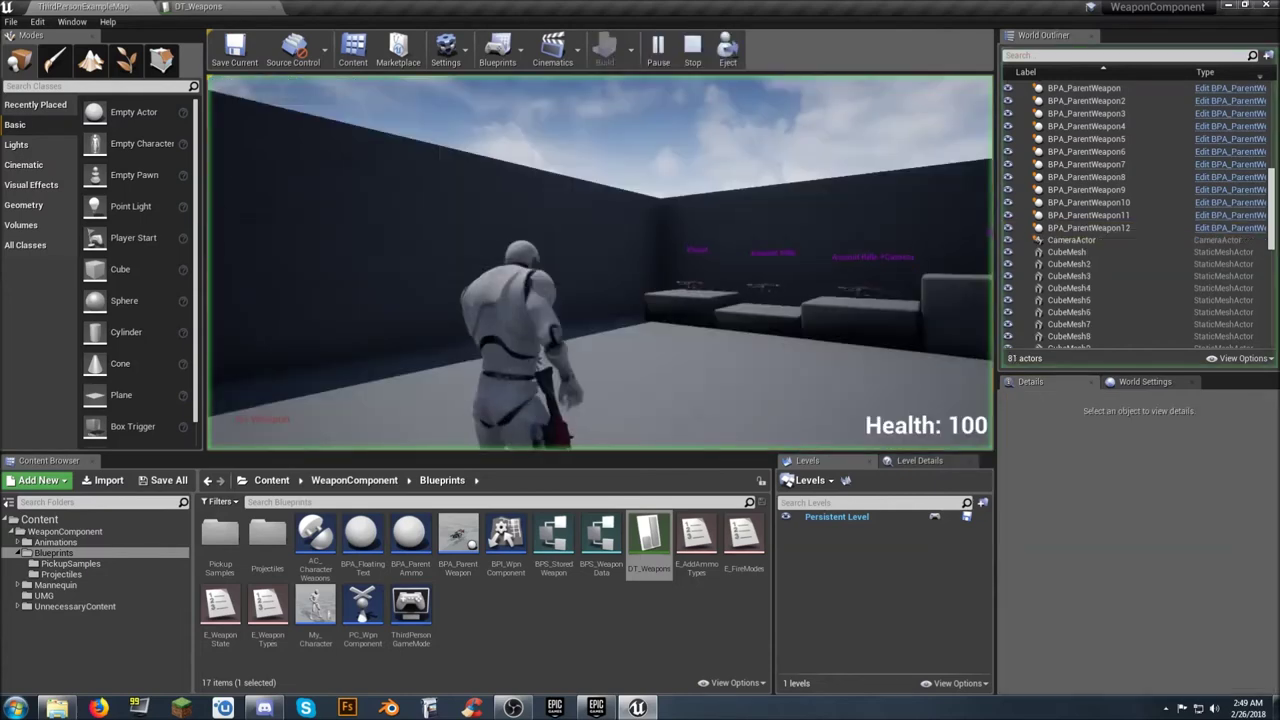
key("1")
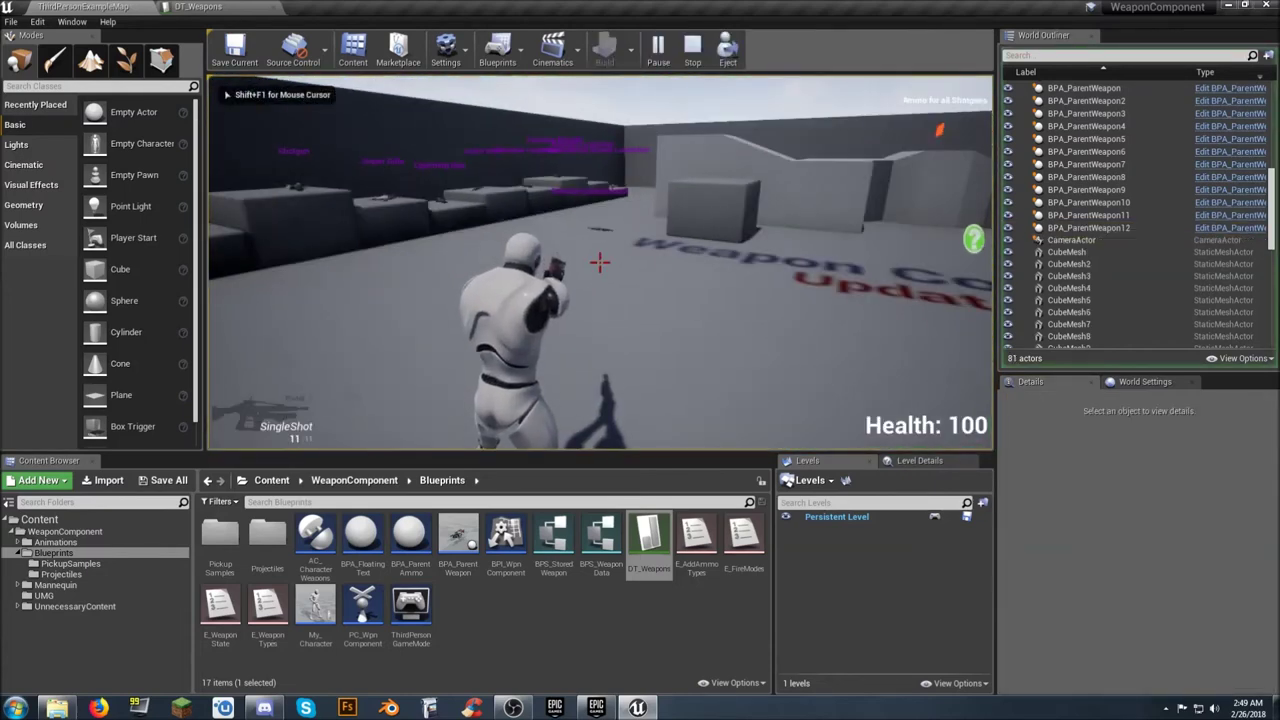
key("w")
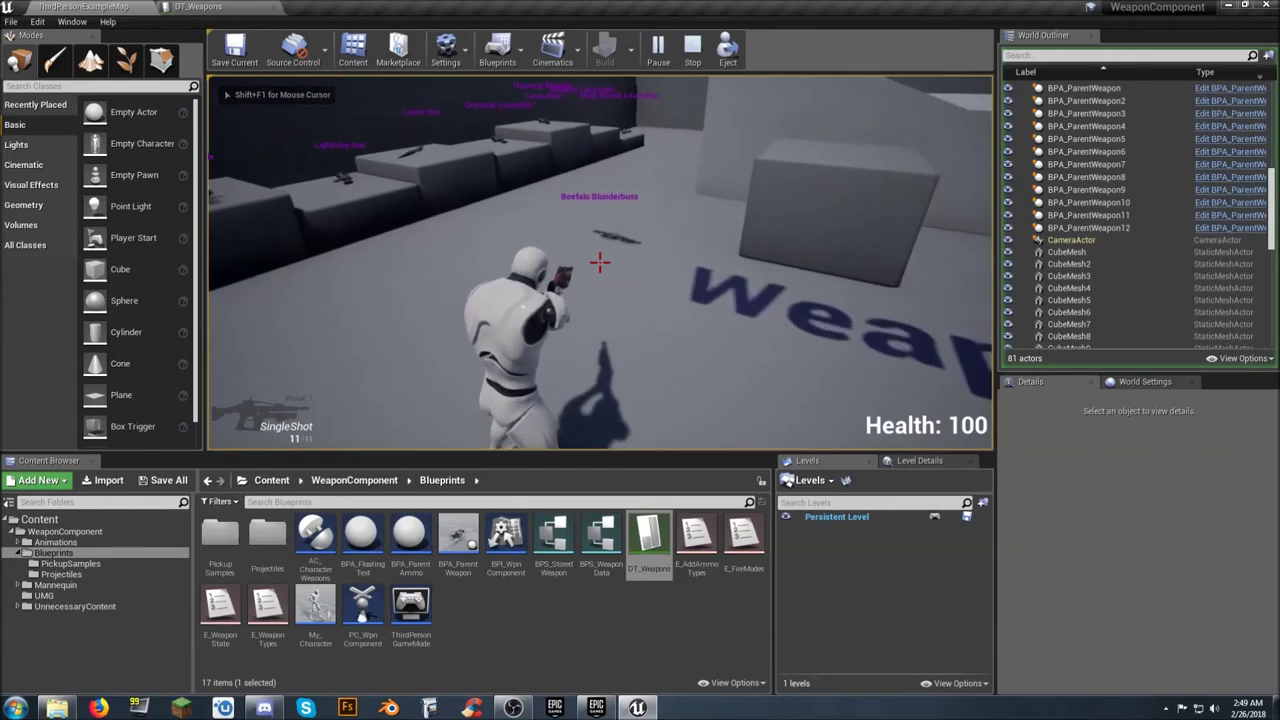
key("w")
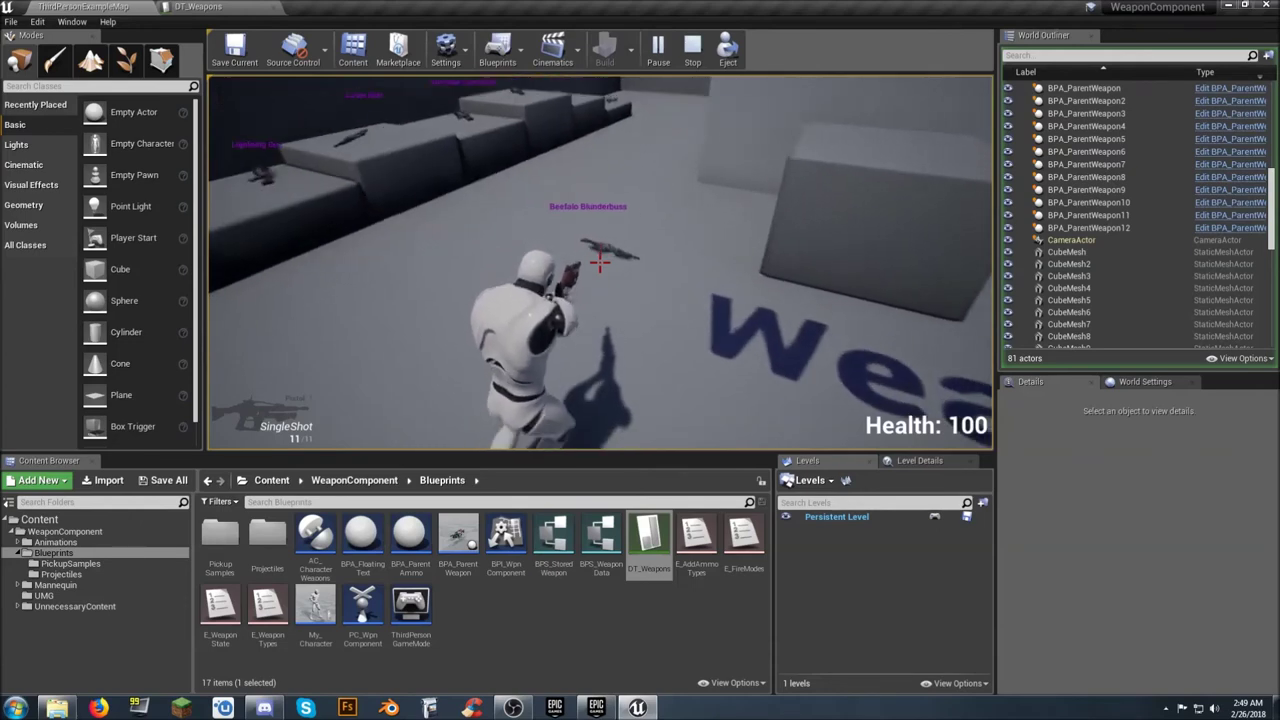
key("e")
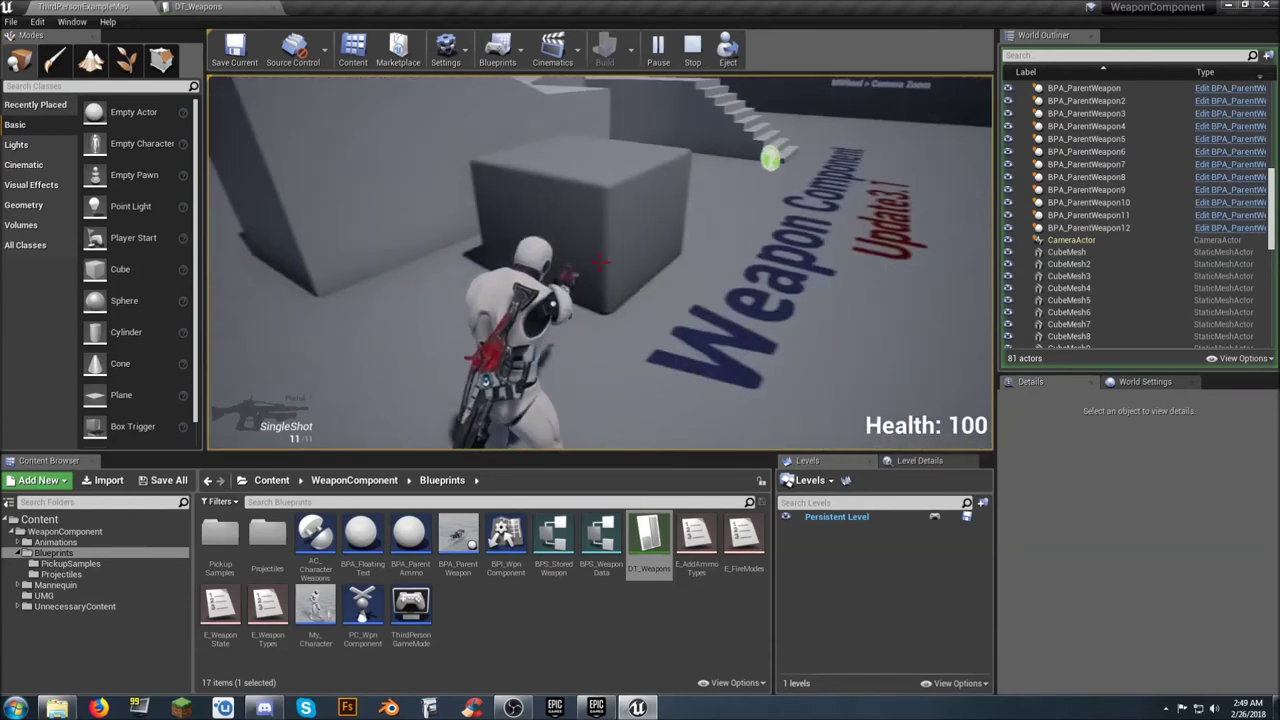
- Turn the character toward the open area and switch to the Beefalo Blunderbuss
key("d")
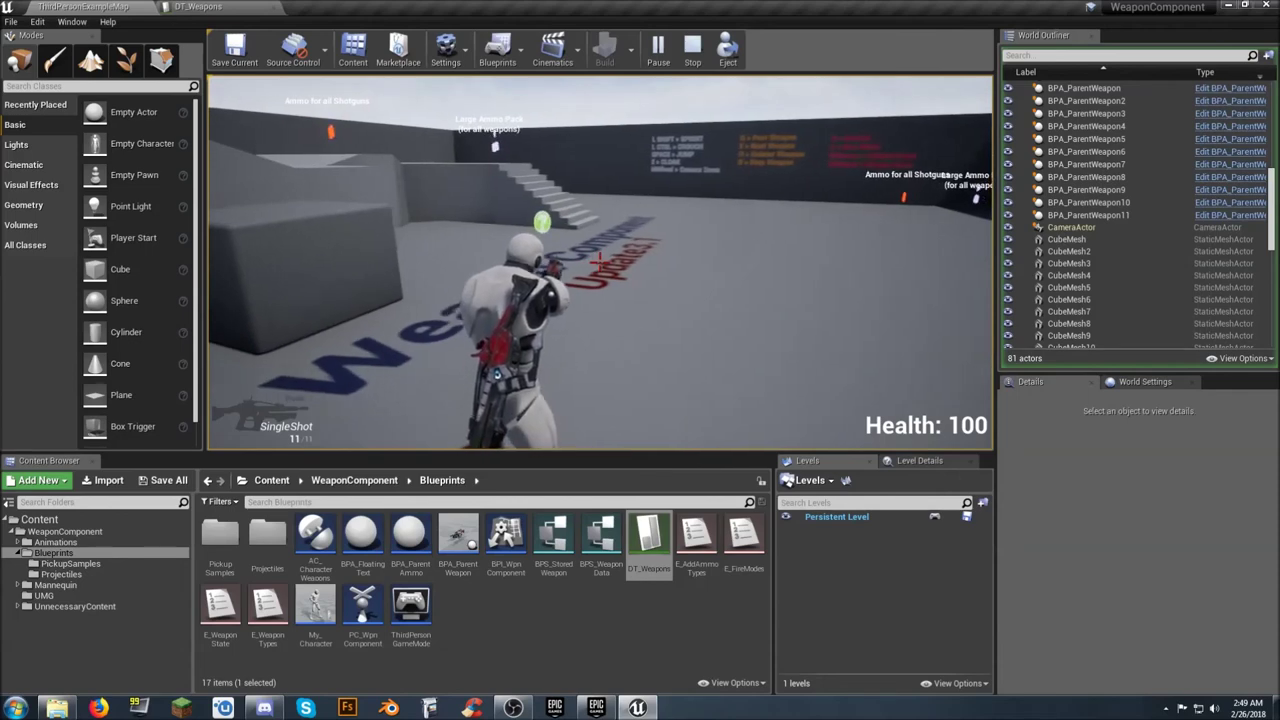
key("d")
key("e")
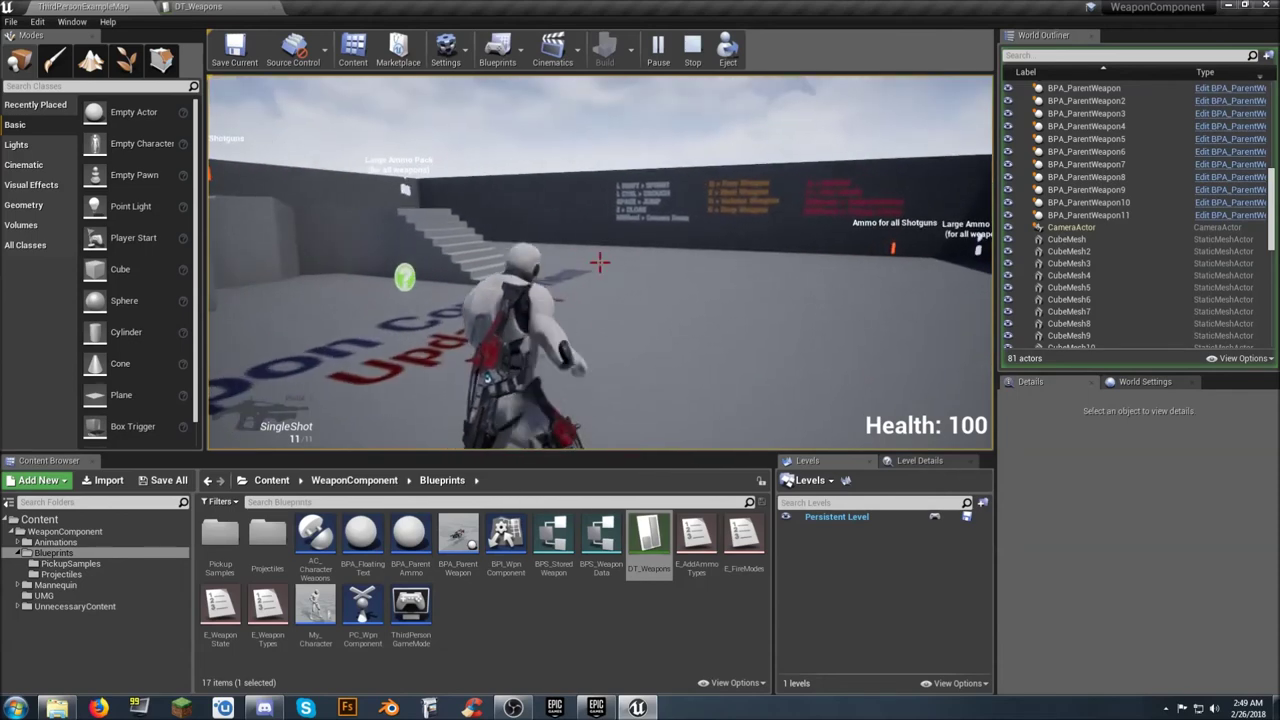
key("e")
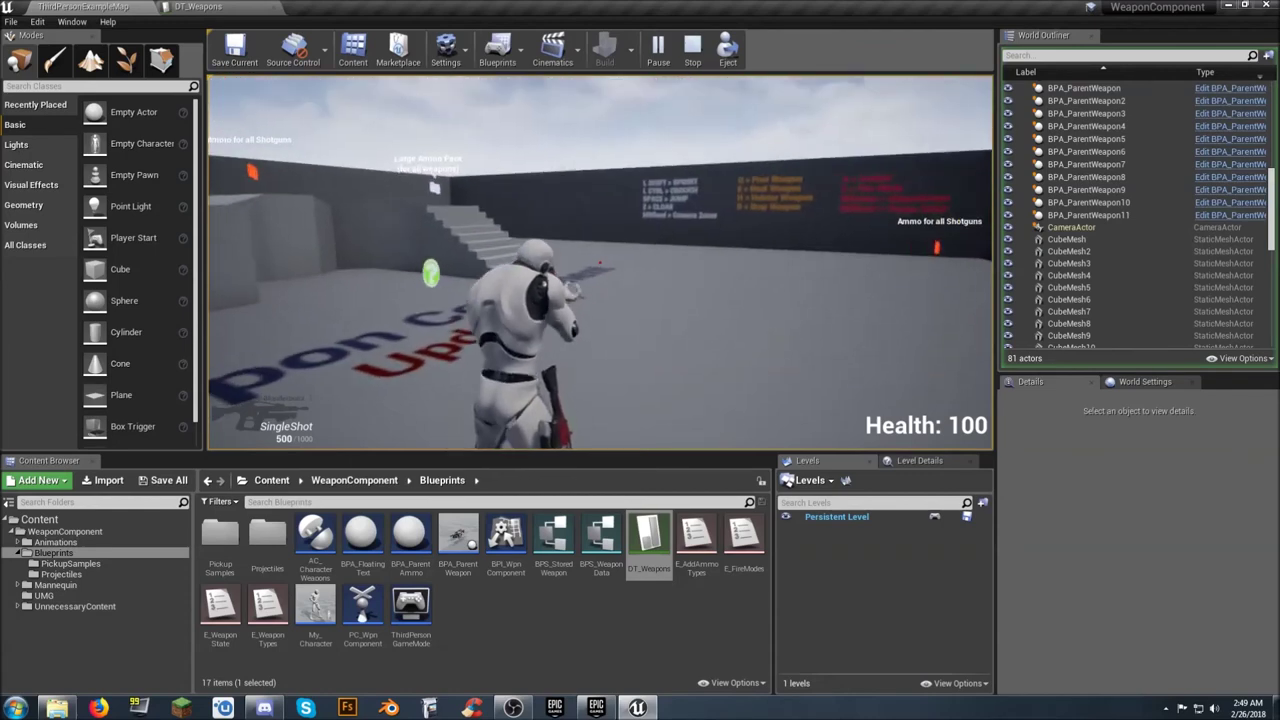
- Test-fire the Beefalo Blunderbuss in SingleShot mode and in Burst mode
left_click(600, 262)
left_click(600, 262)
left_click(600, 262)
left_click(600, 262)
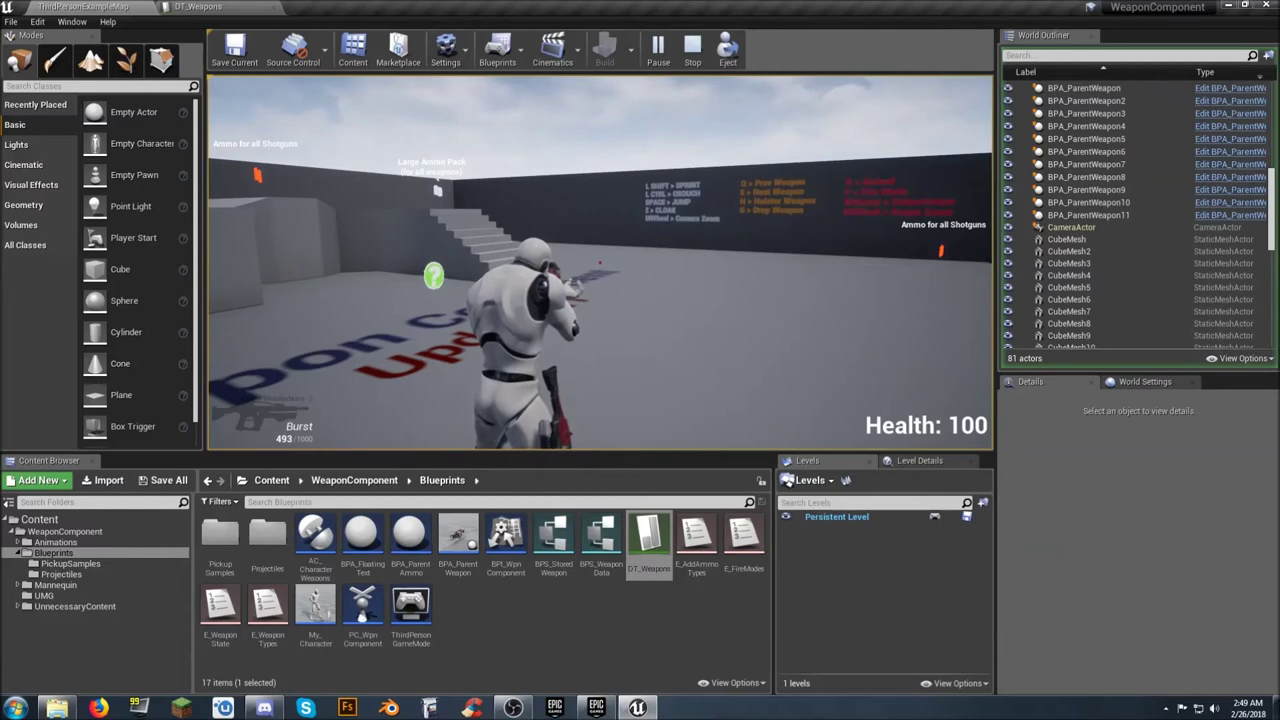
left_click(600, 262)
left_click(600, 262)
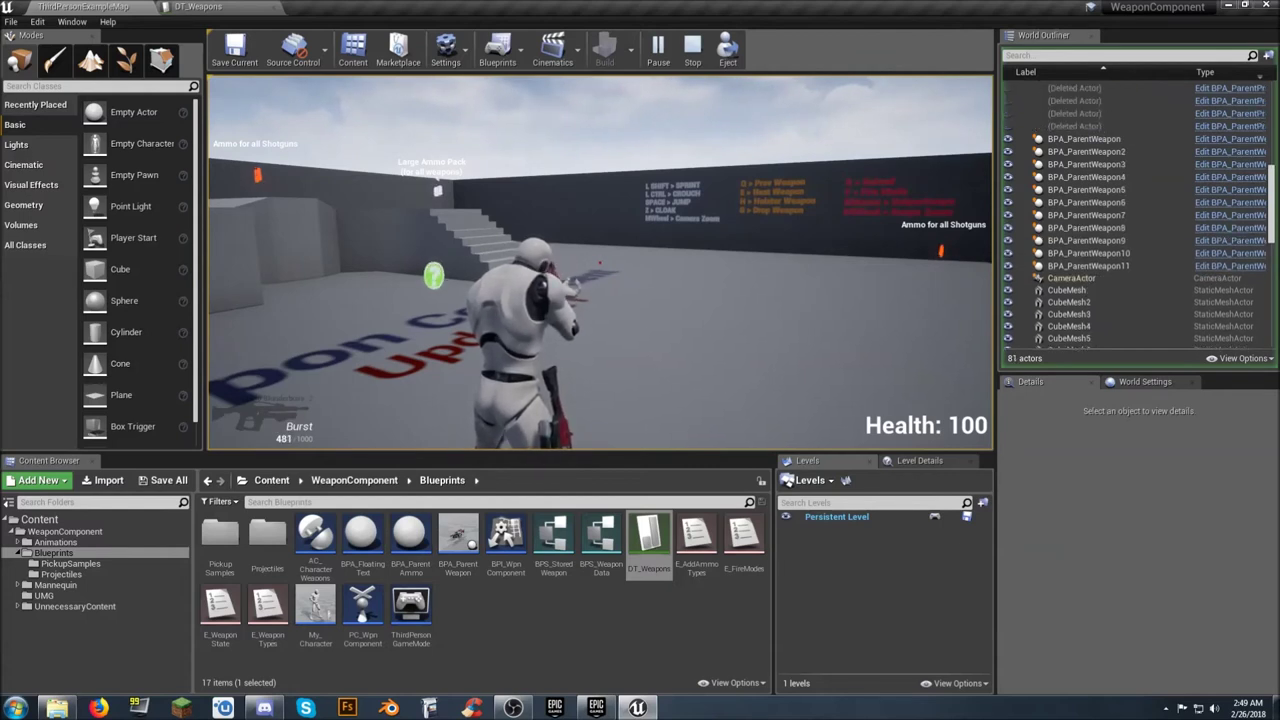
left_click(600, 262)
left_click(600, 262)
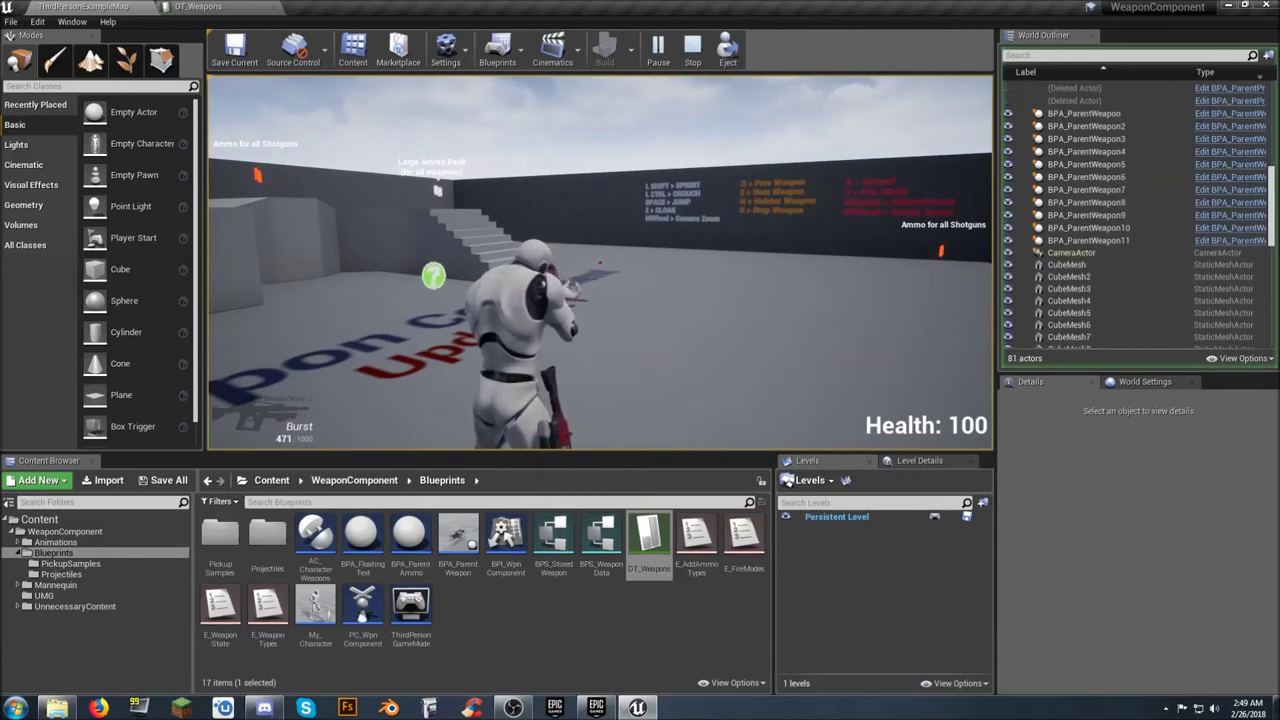
- Test-fire the Beefalo Blunderbuss in FullAuto mode and end the play session
left_click(600, 262)
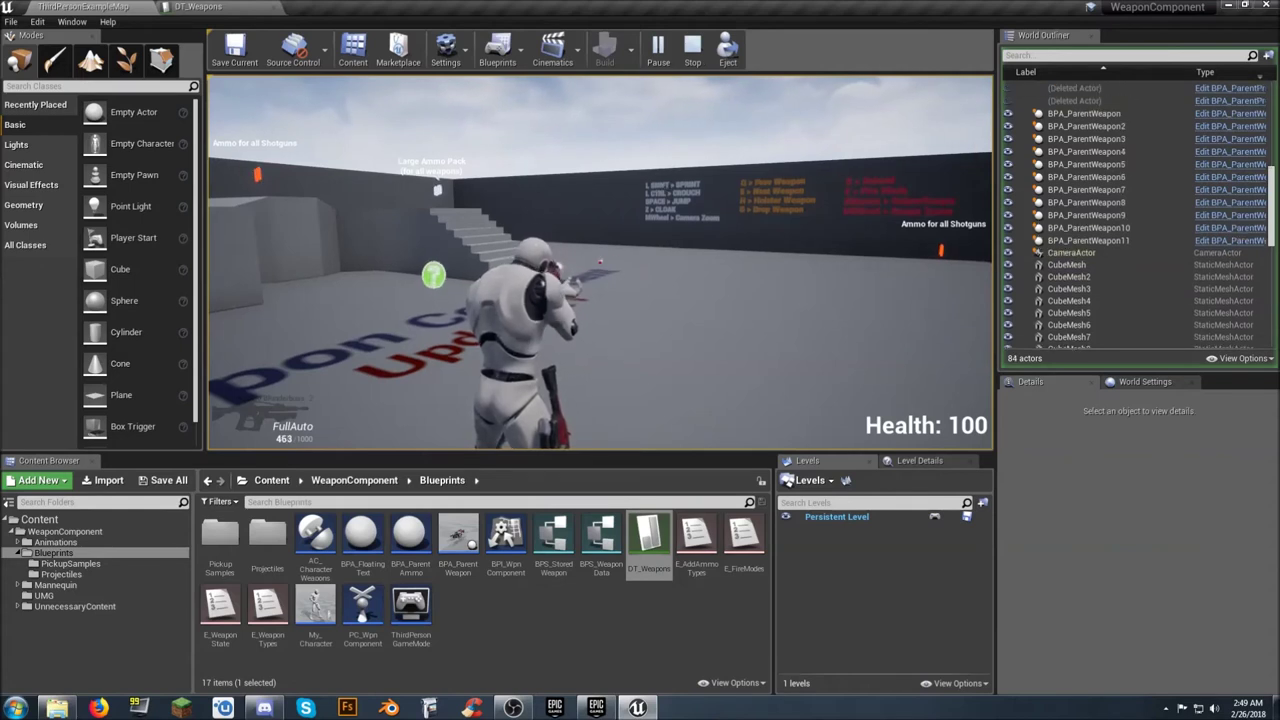
left_click(600, 262)
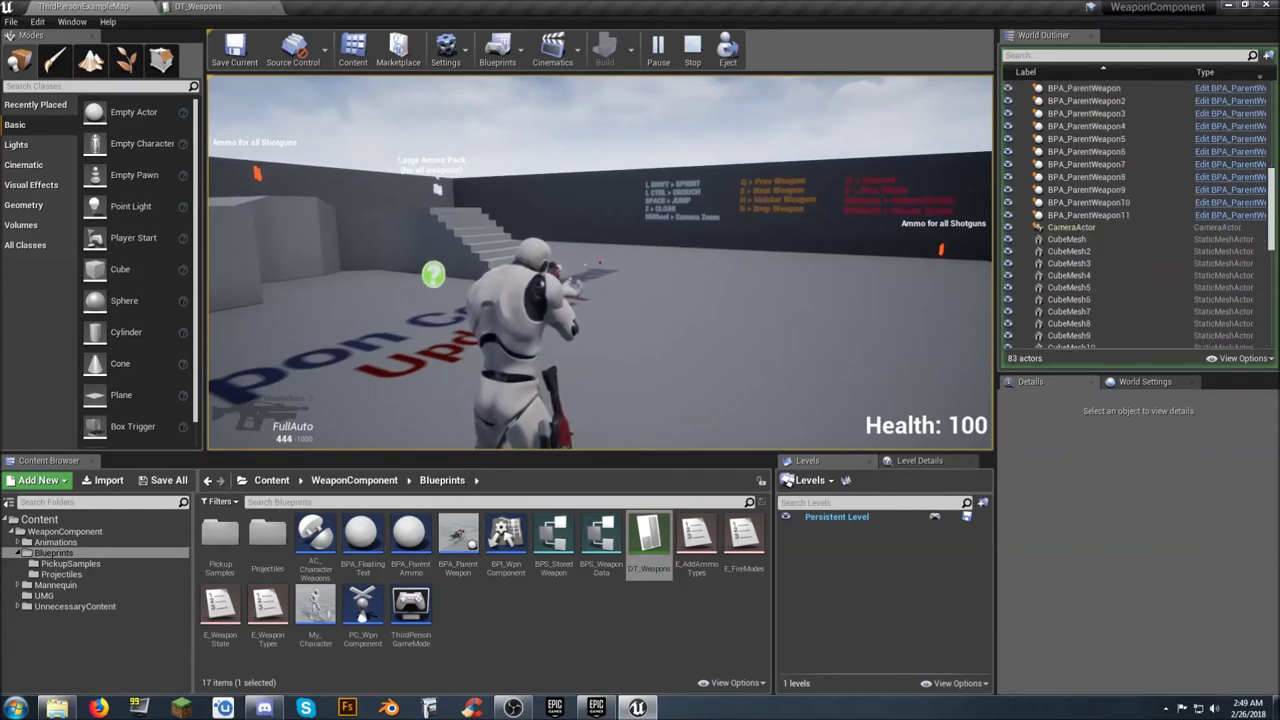
left_click(600, 262)
left_click(600, 262)
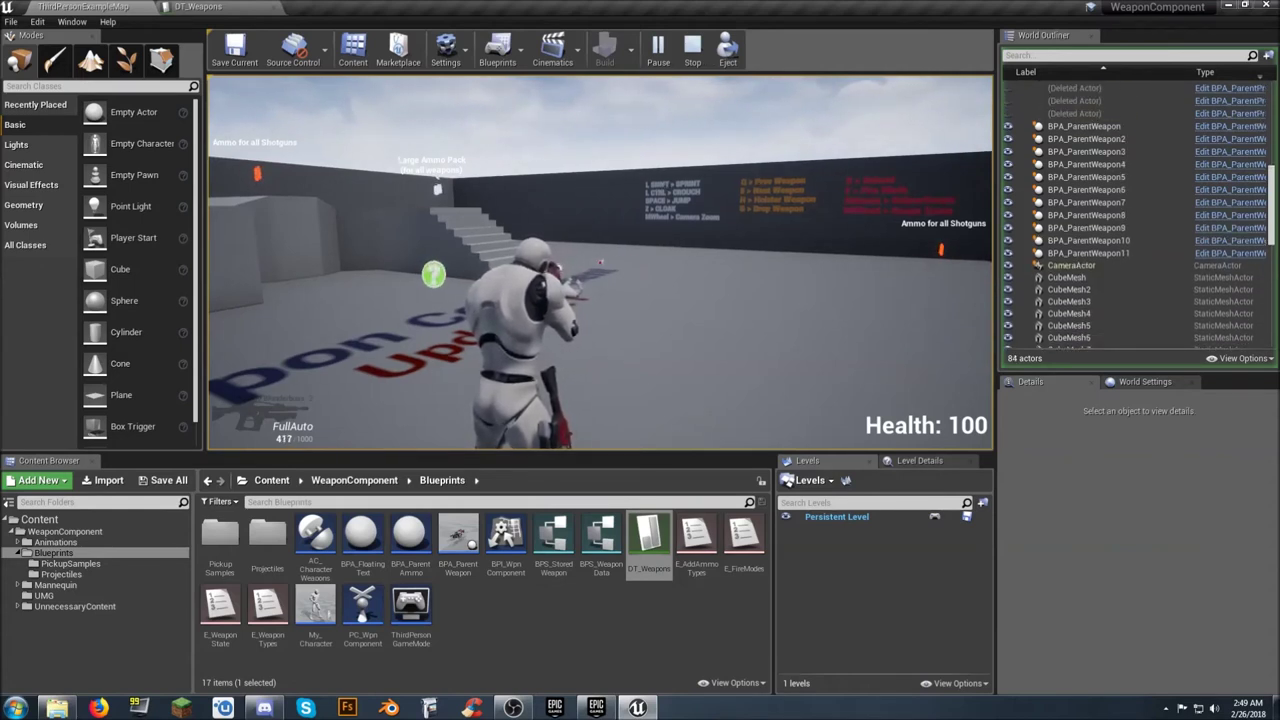
left_click(600, 262)
left_click(600, 262)
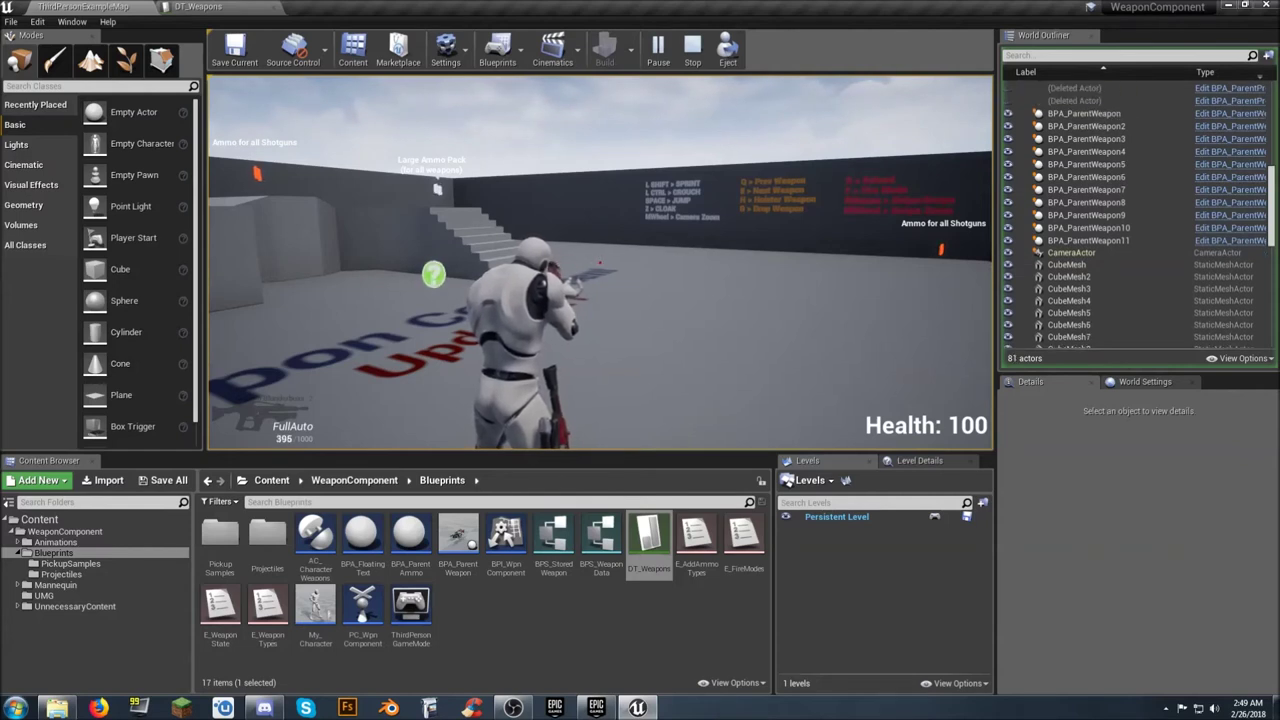
left_click(600, 262)
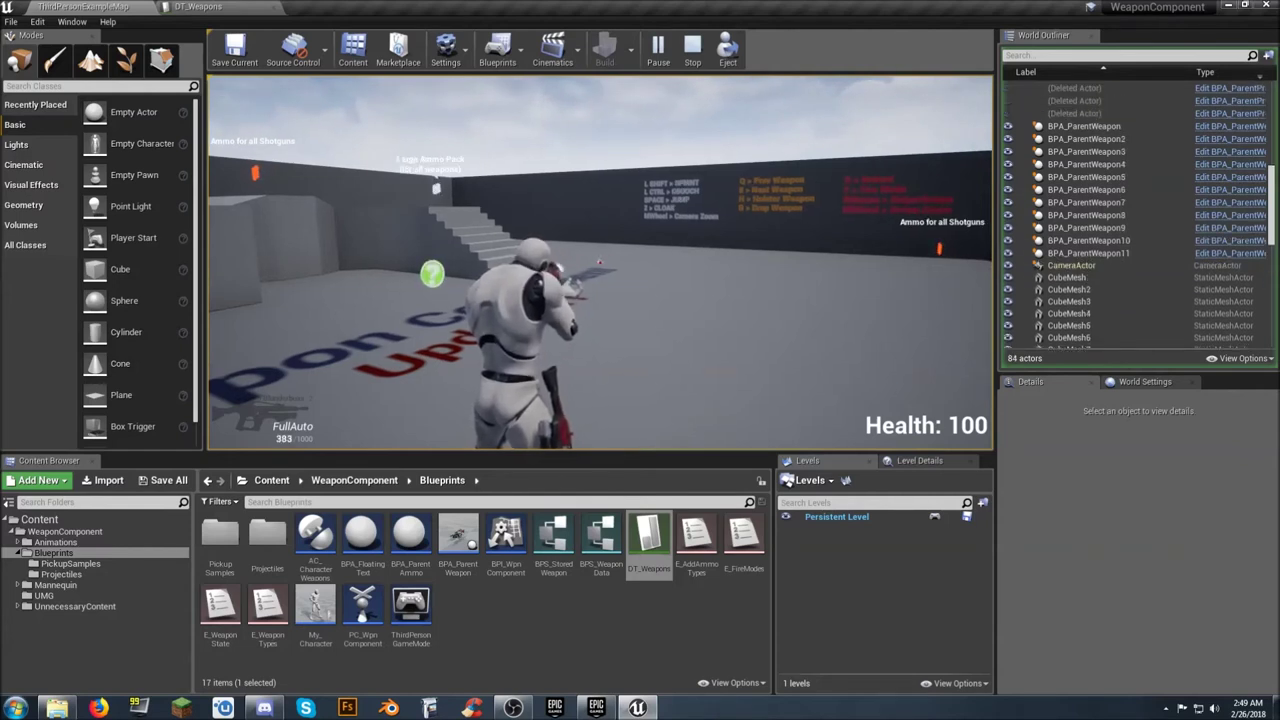
left_click(600, 262)
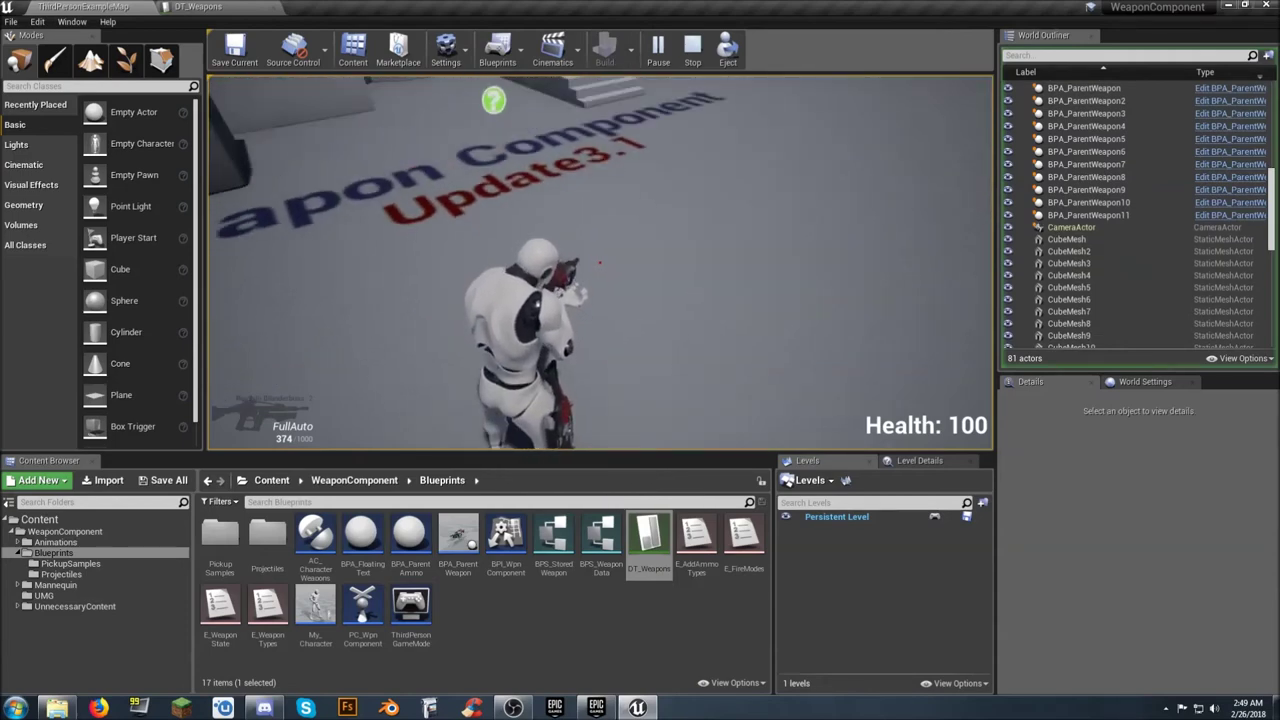
key("Escape")
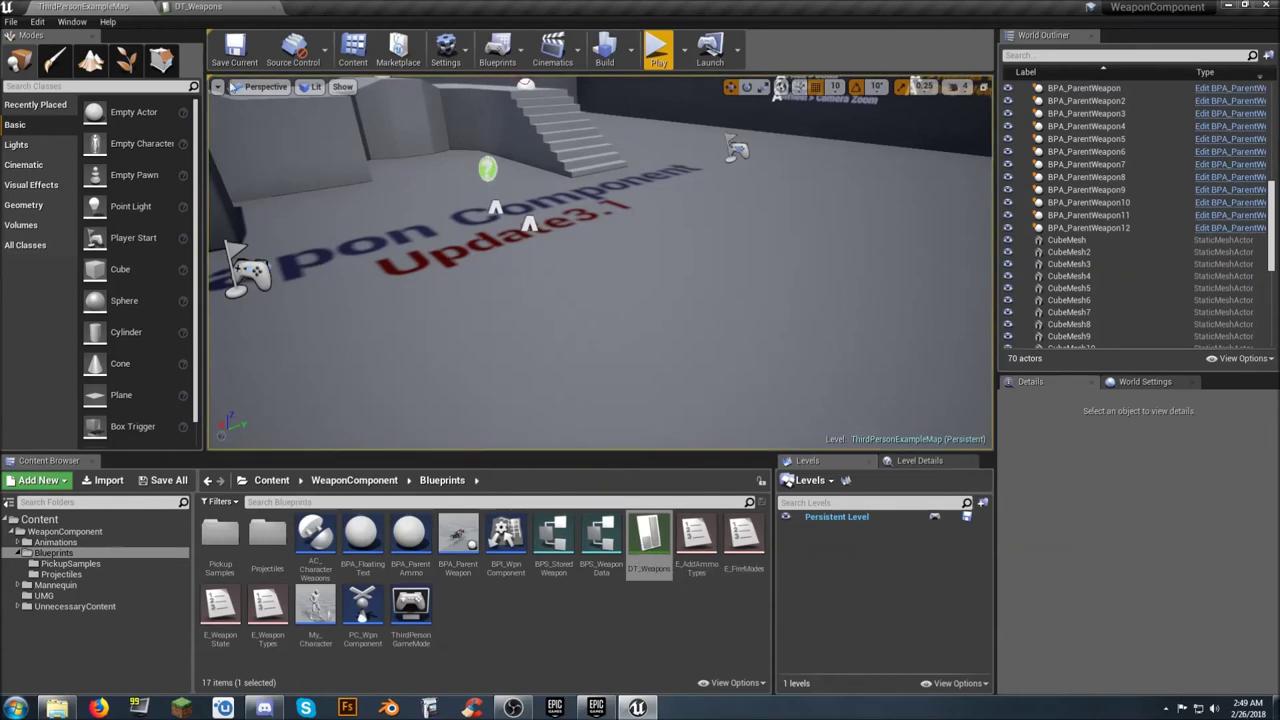
- In the DT_Weapons data table, look up the AssaultRifle row's hand location fix values for comparison with BeefaloBart
left_click(198, 6)
scroll(726, 501, "down", 1)
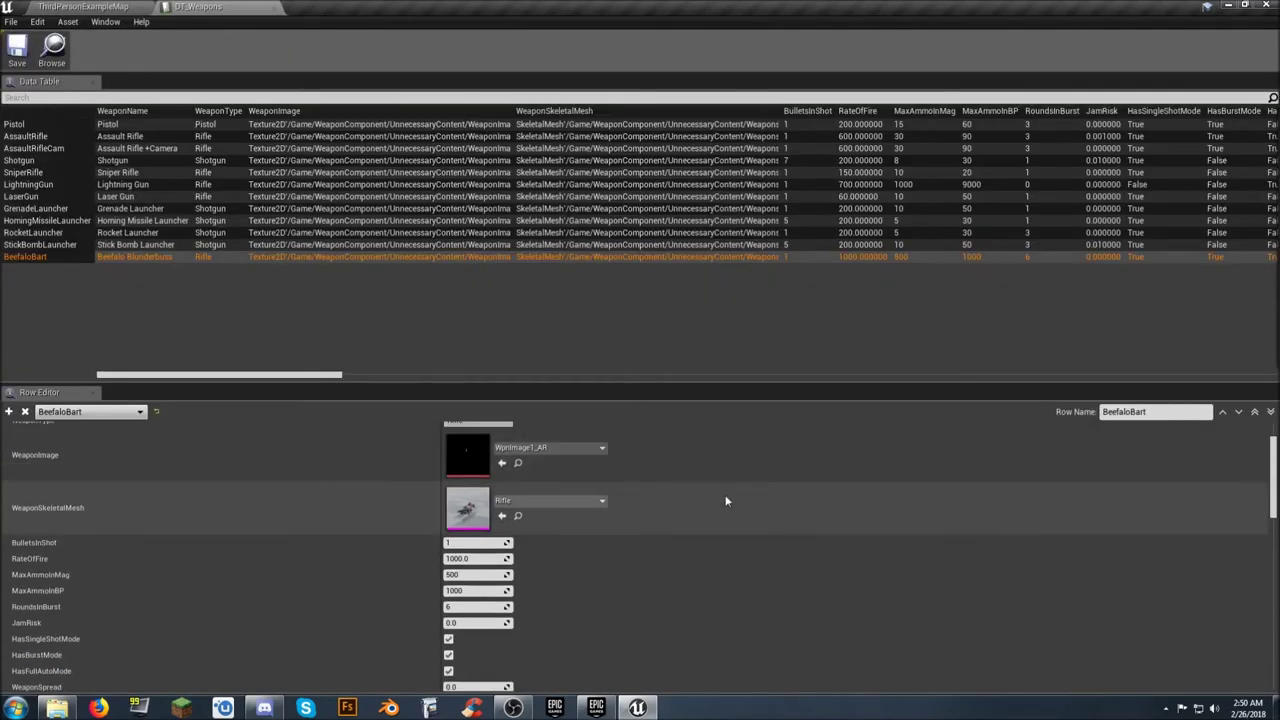
scroll(726, 501, "down", 10)
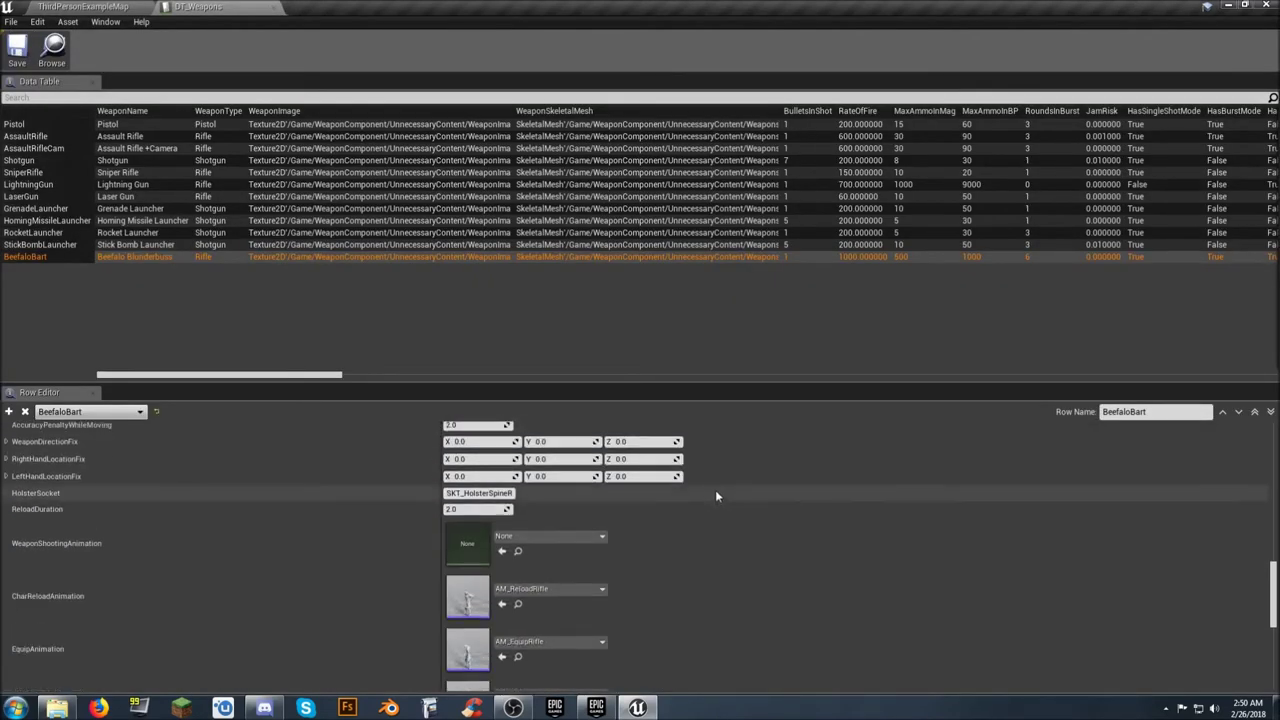
scroll(715, 496, "up", 2)
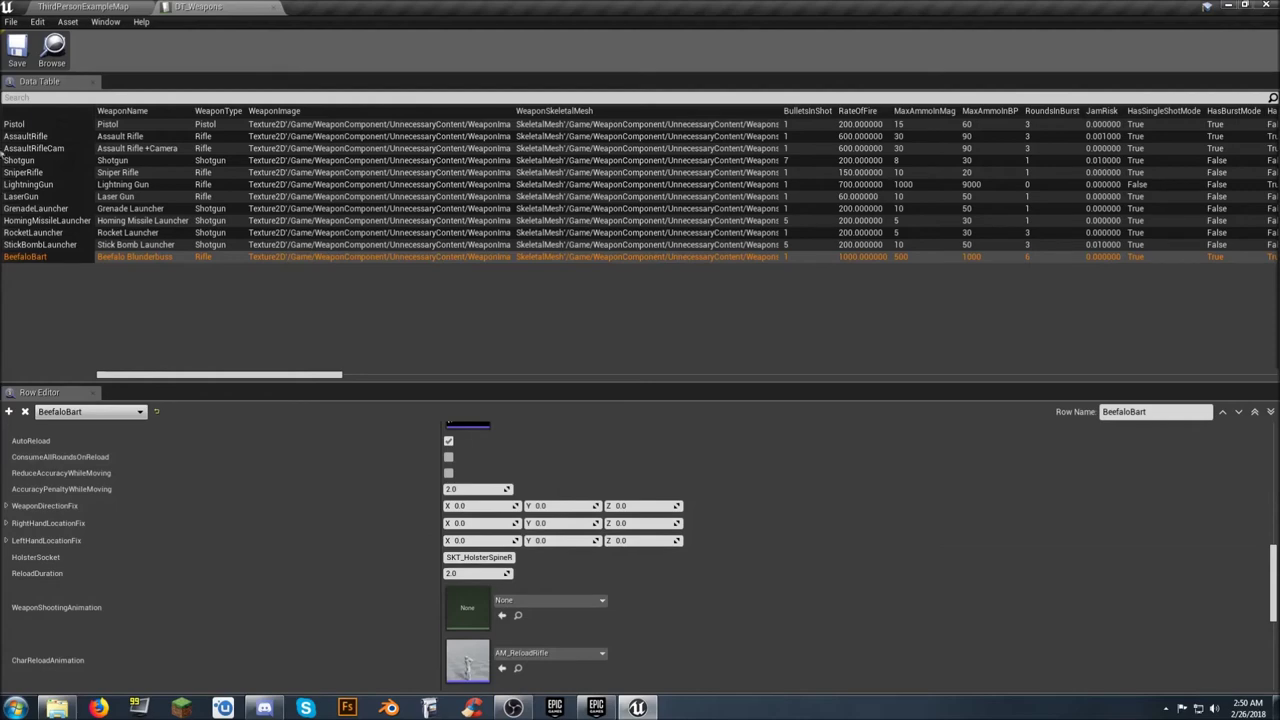
left_click(30, 136)
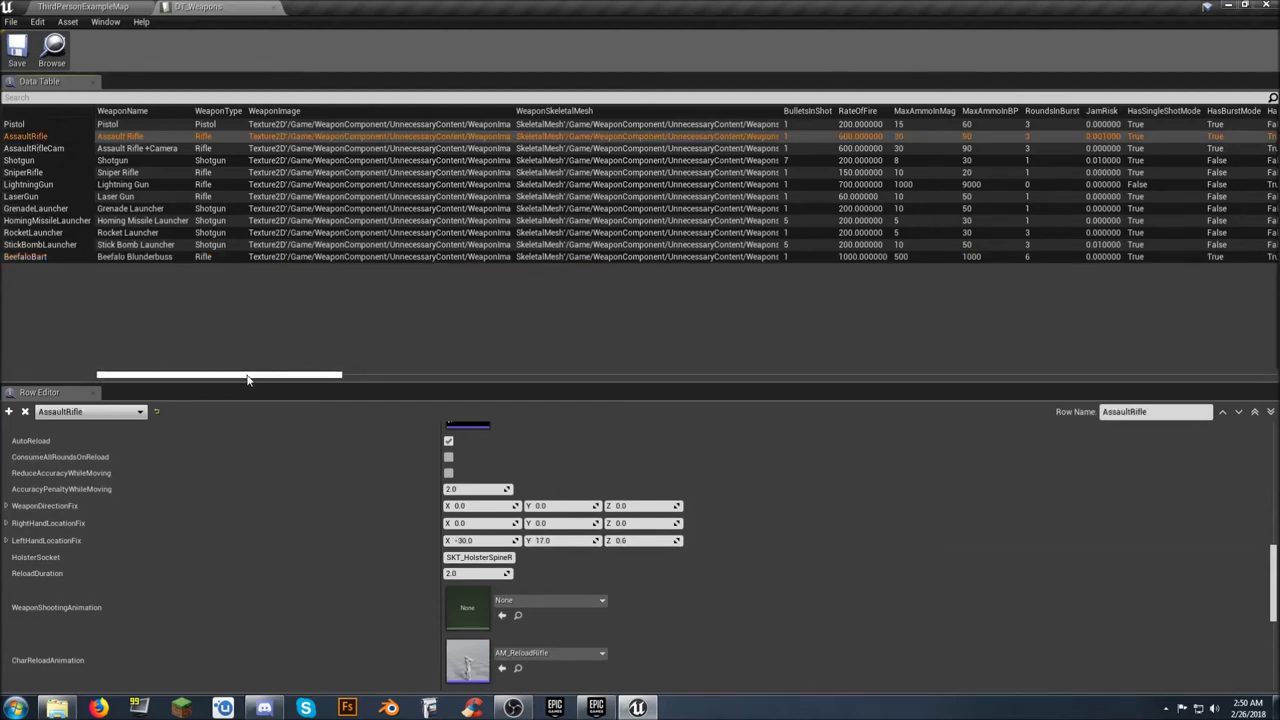
left_click_drag(248, 379, 415, 375)
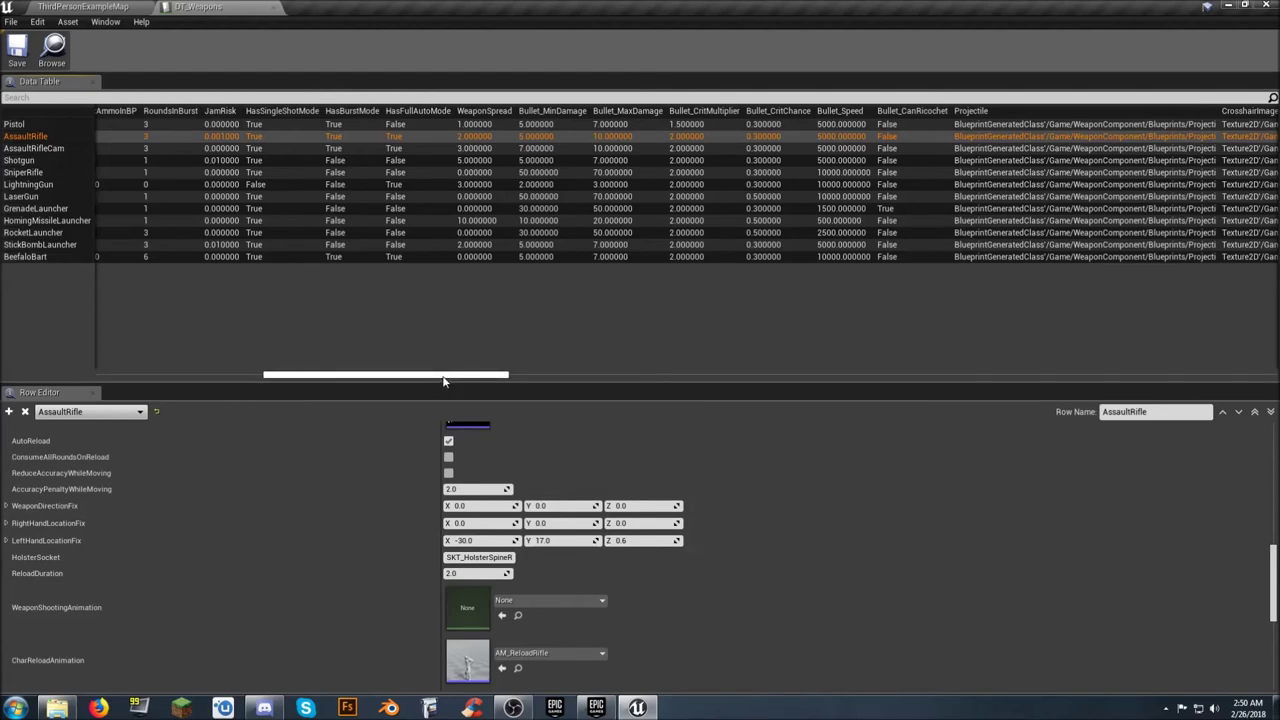
left_click_drag(444, 381, 820, 376)
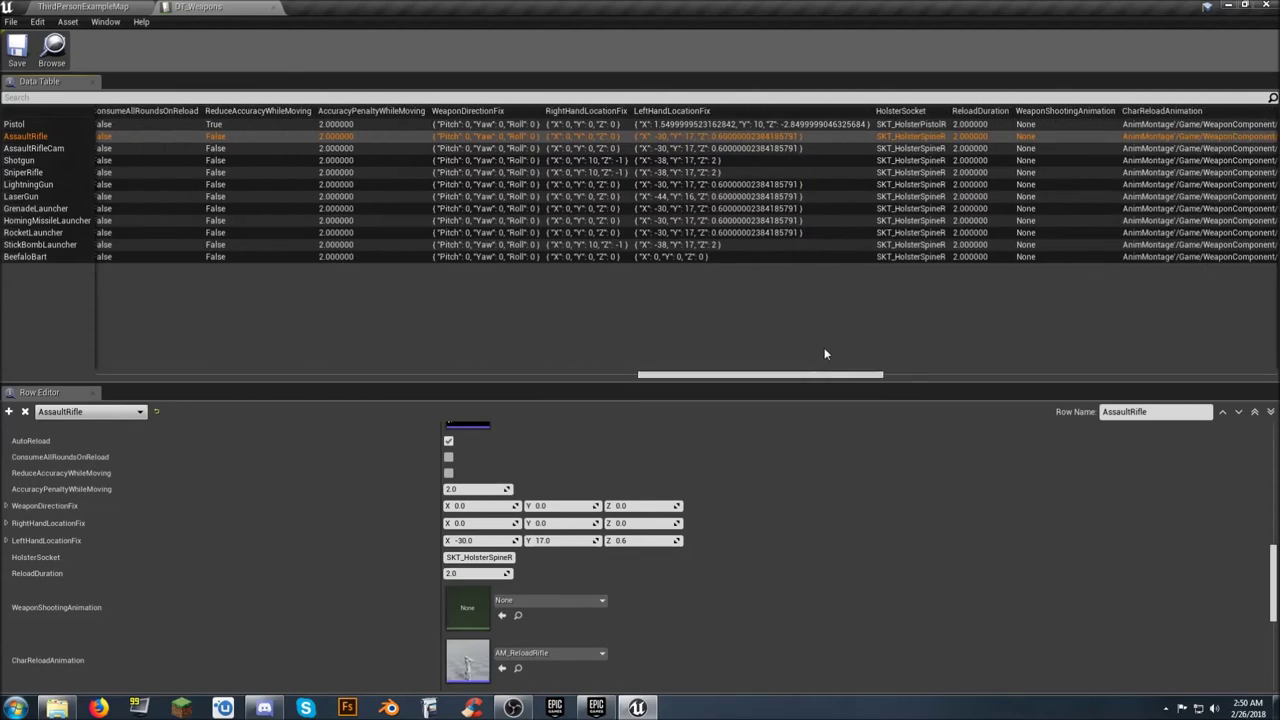
- Set the BeefaloBart row's LeftHandLocationFix to X -30, Y 17, Z 0.6, and save the data table and the level
left_click(693, 258)
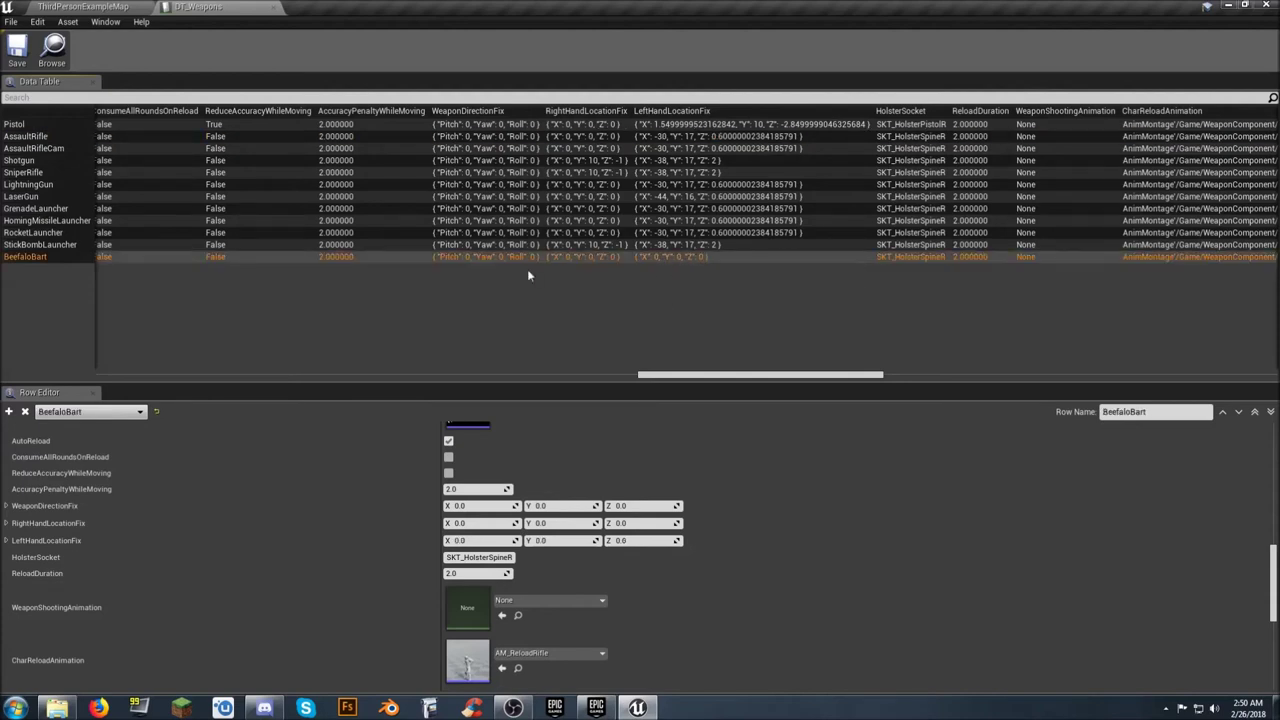
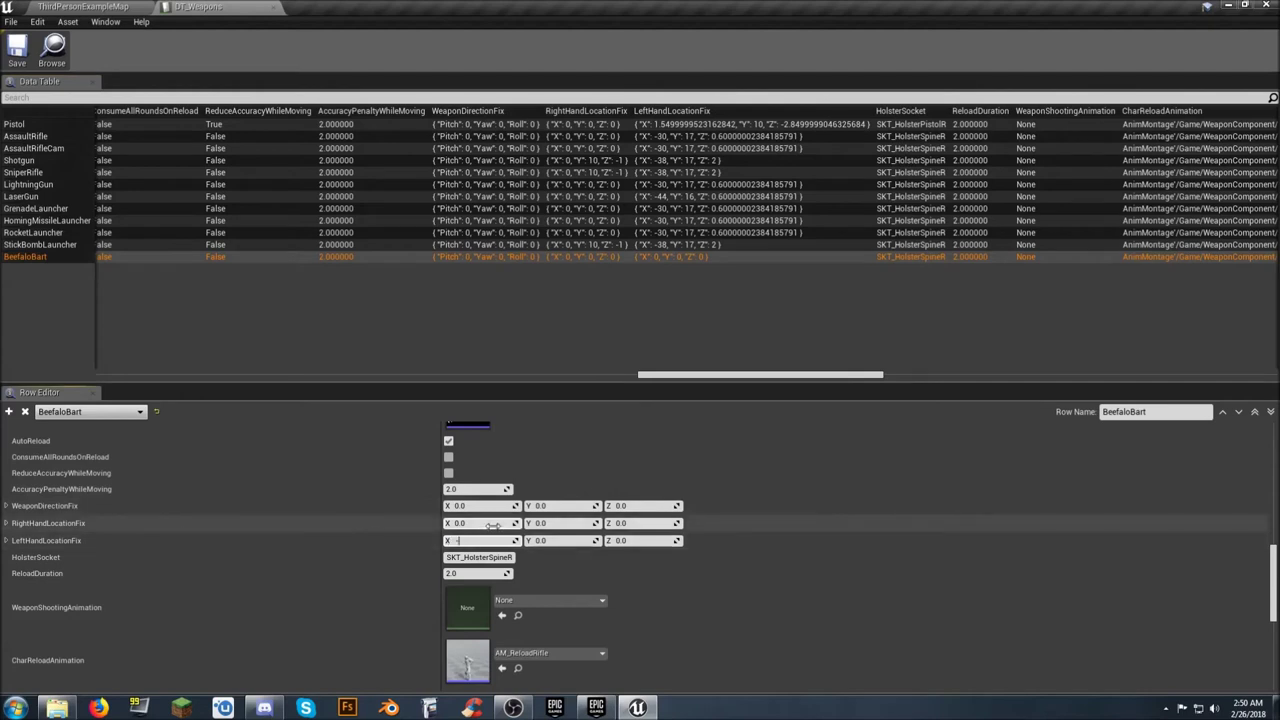
key("Tab")
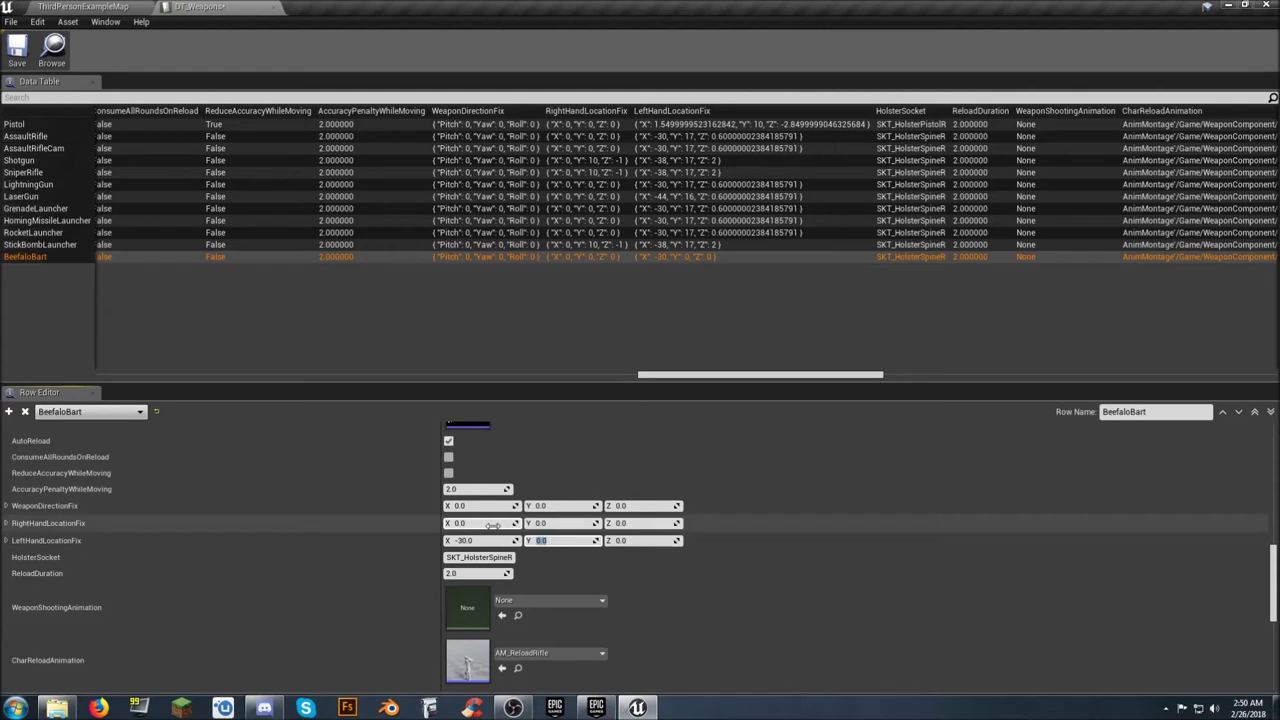
key("Tab")
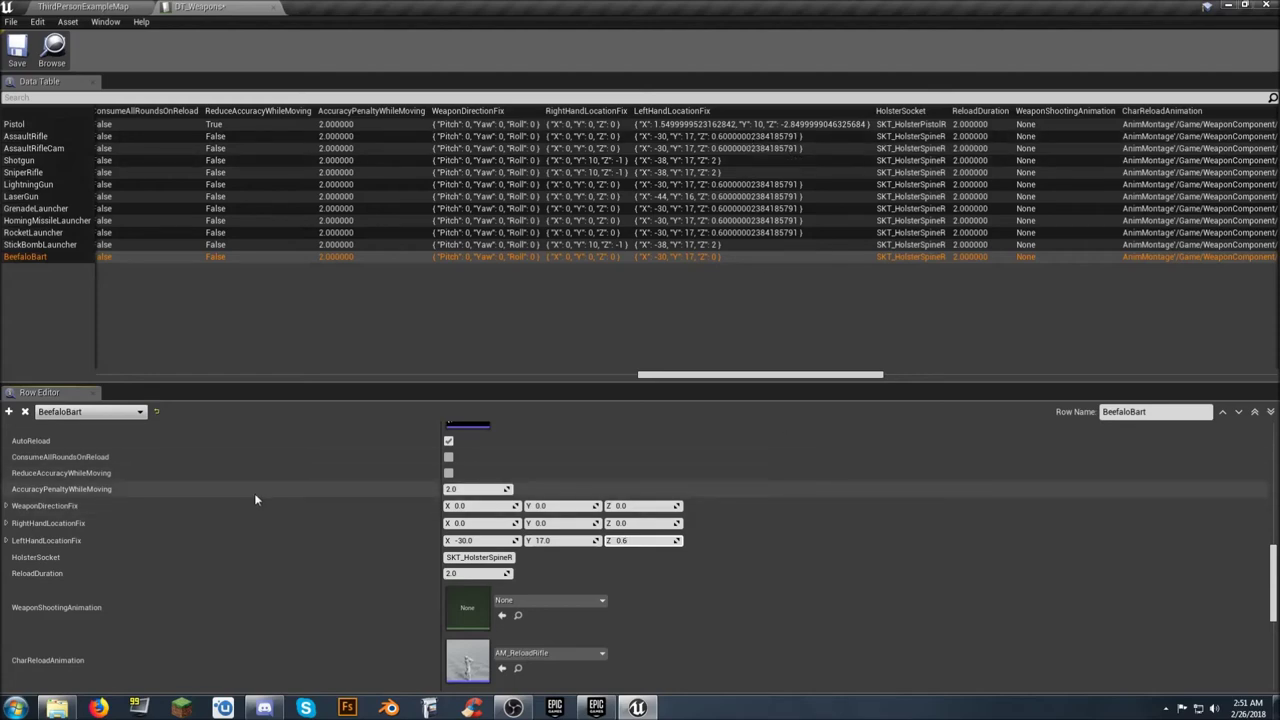
left_click(17, 47)
left_click(84, 7)
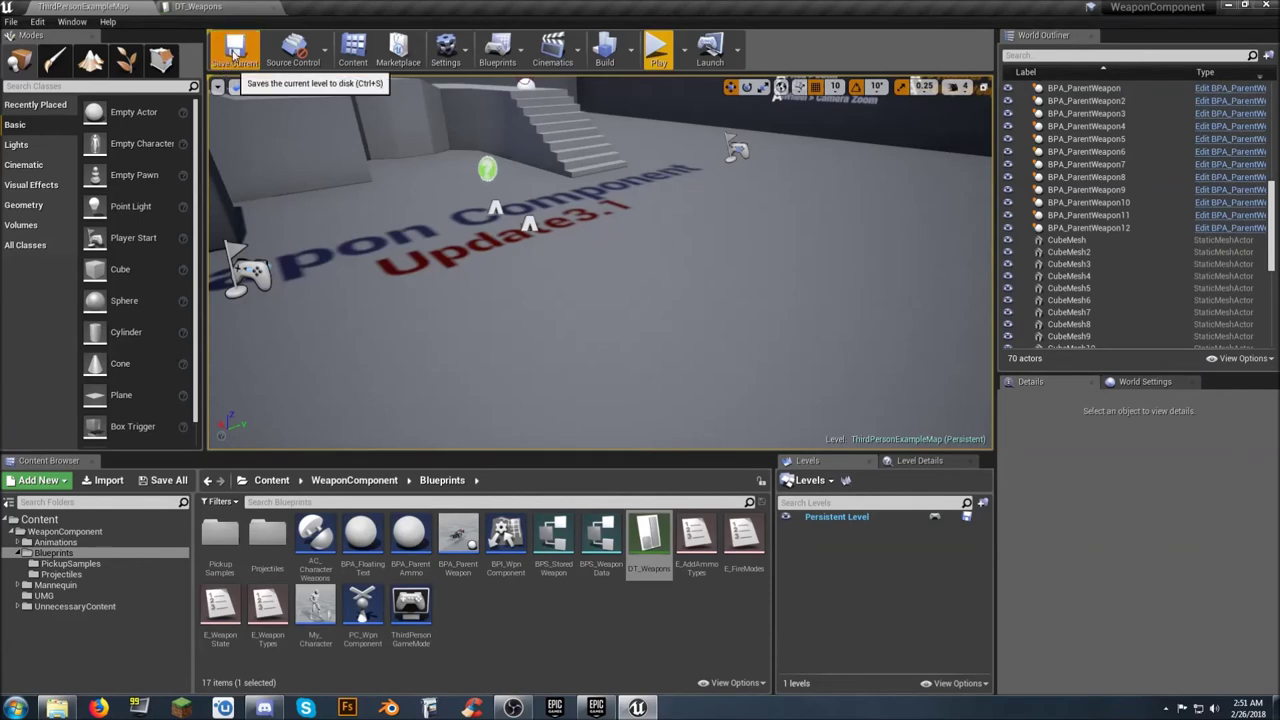
left_click(234, 48)
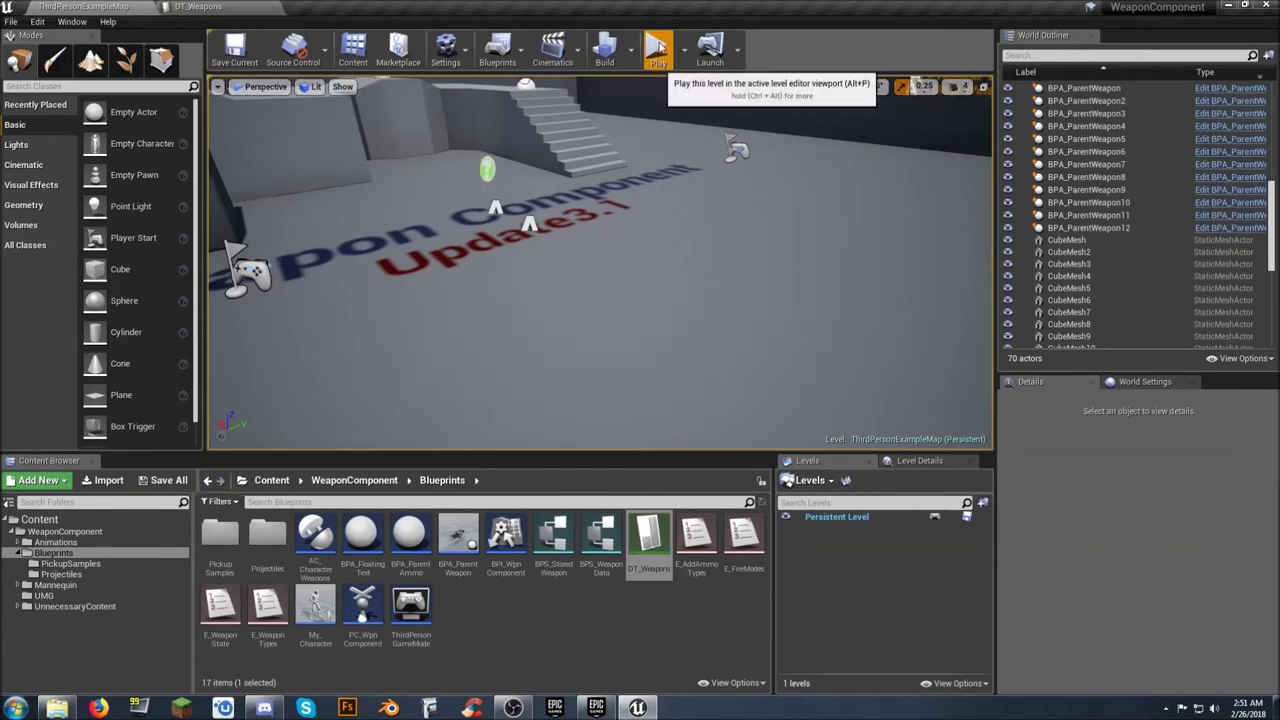
- Play the level with a weapon equipped and walk over to pick up the Beefalo Blunderbuss
left_click(658, 48)
key("e")
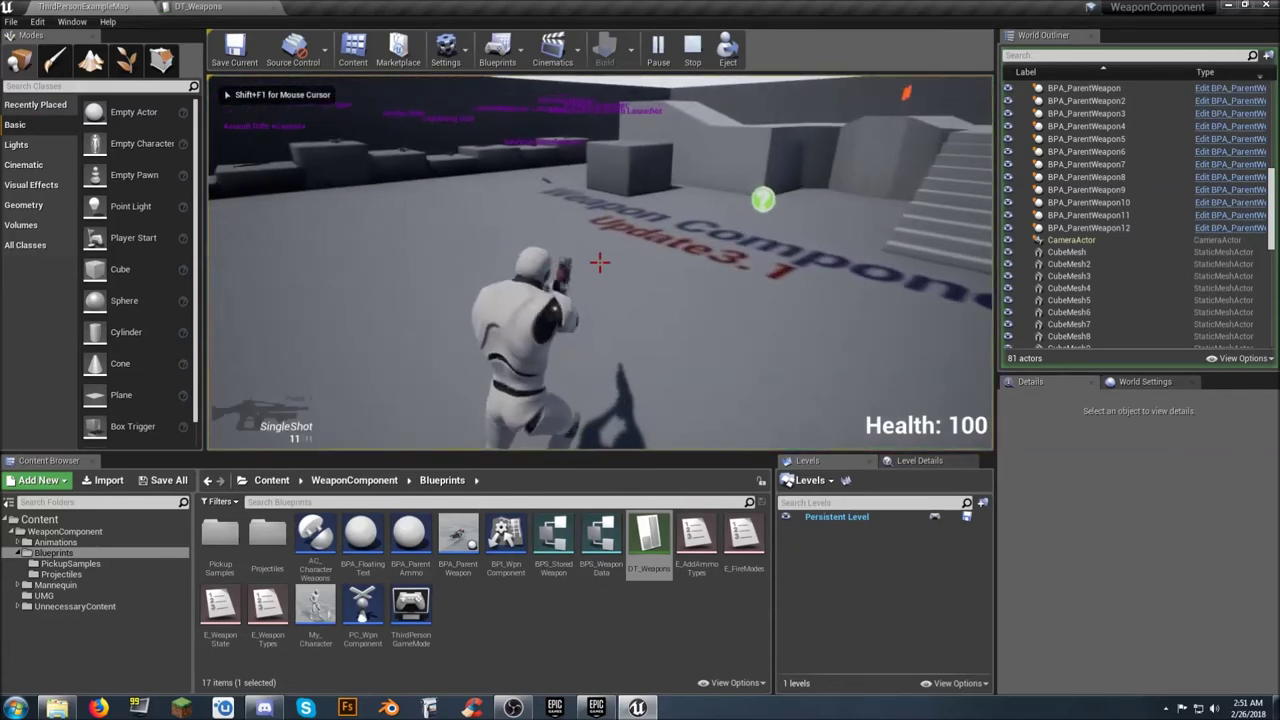
key("w")
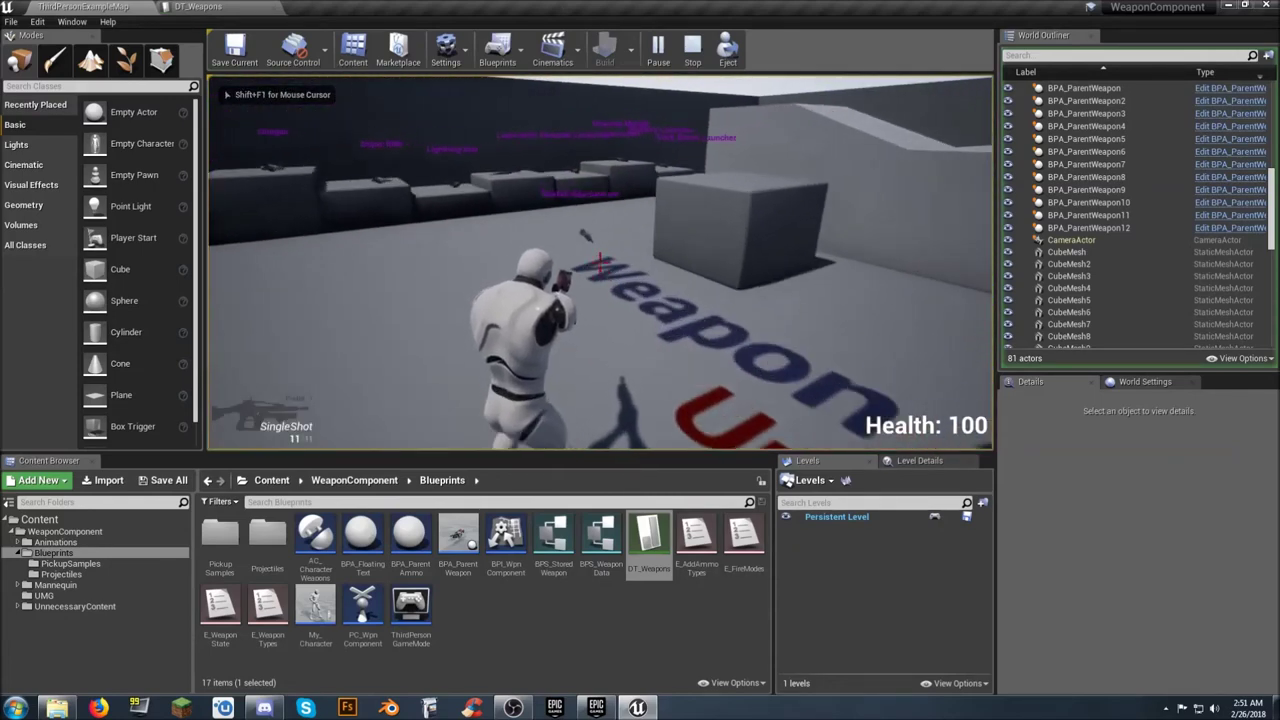
key("e")
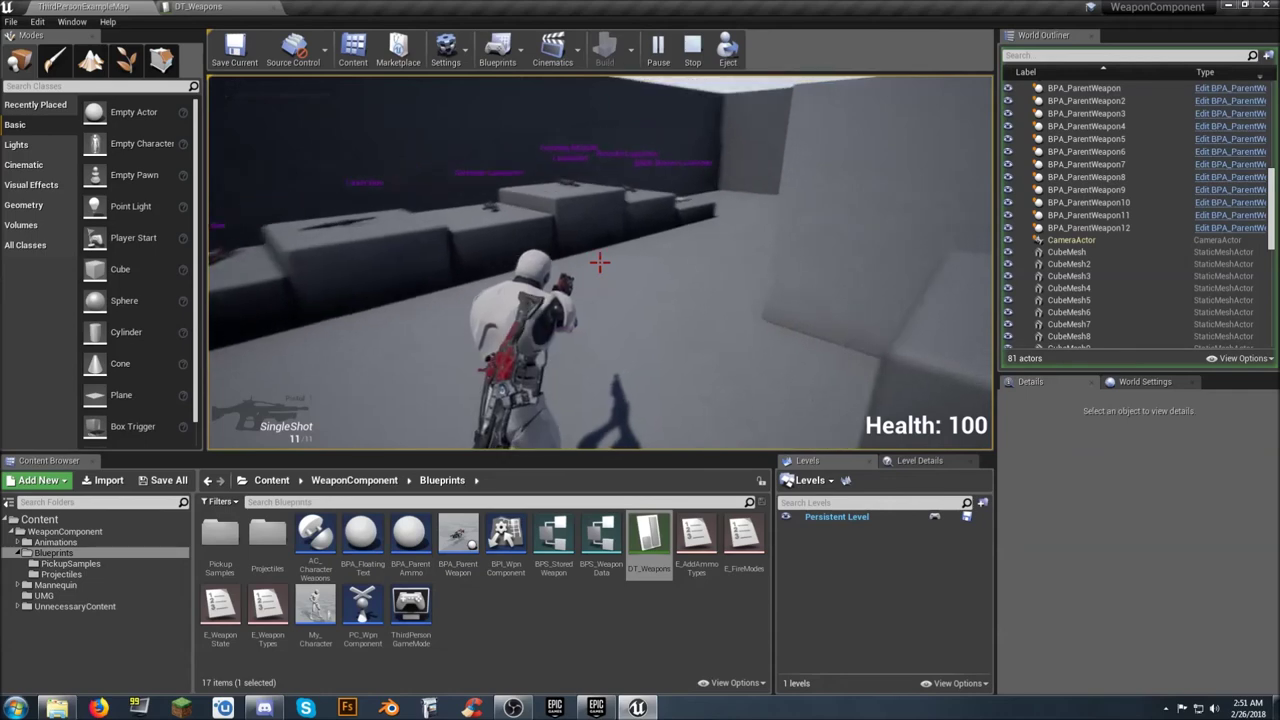
- Switch to the Beefalo Blunderbuss, check the character's left-hand placement from above, and end the play session
key("w")
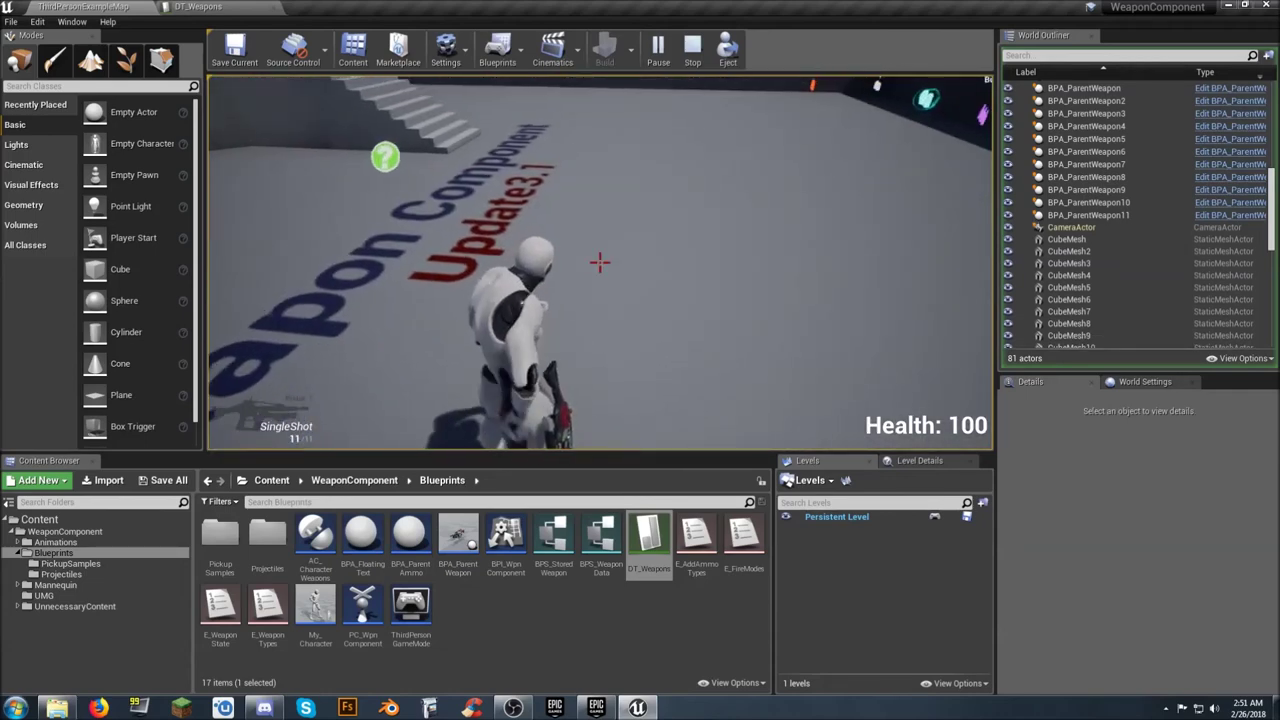
key("1")
key("w")
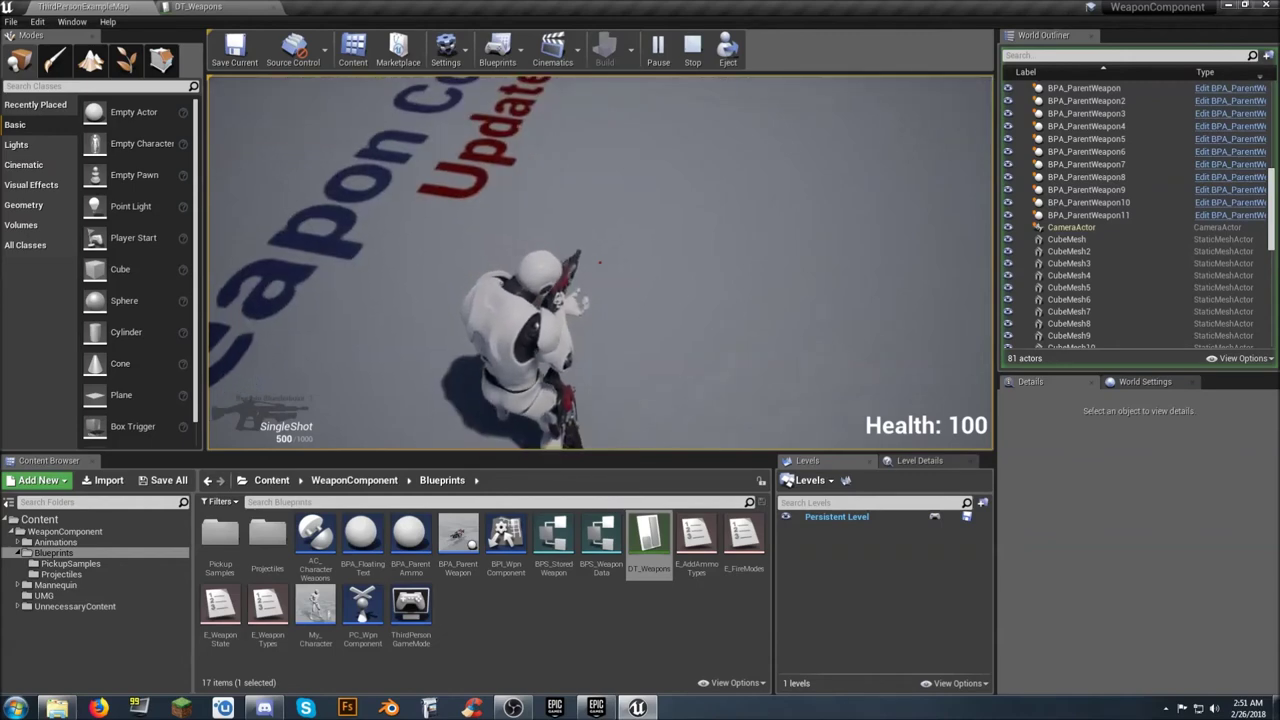
key("w")
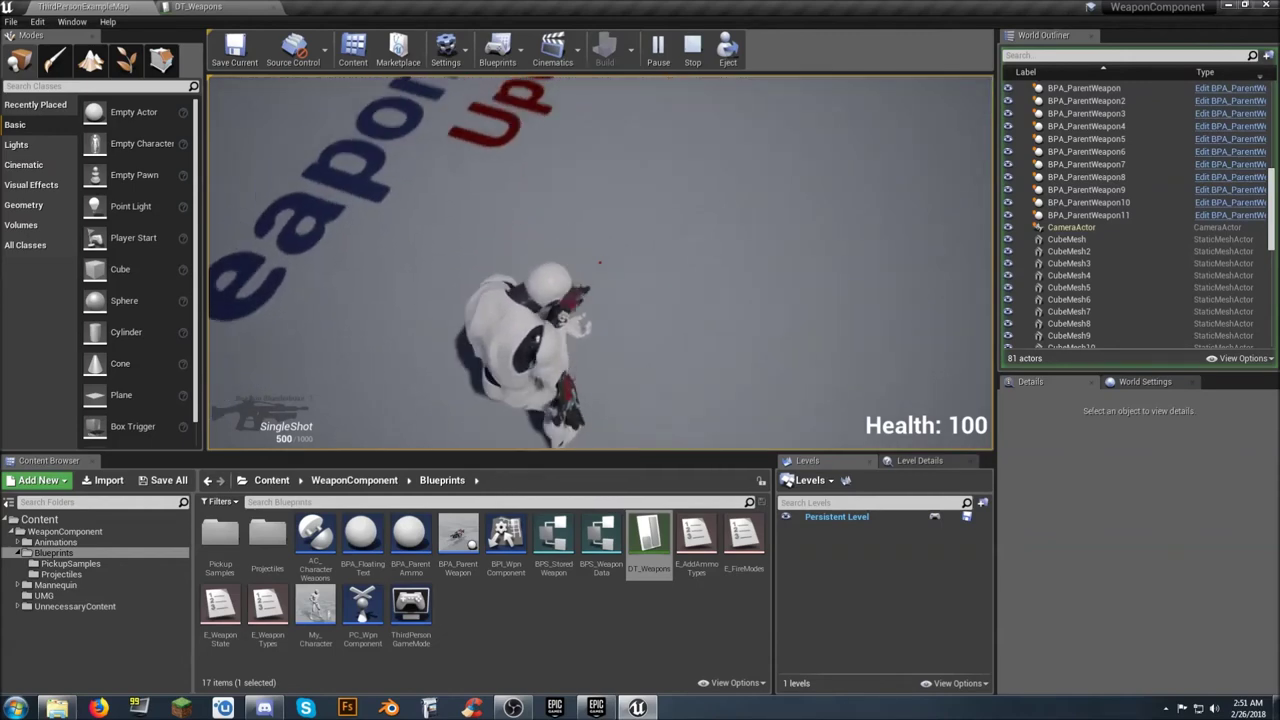
key("Escape")
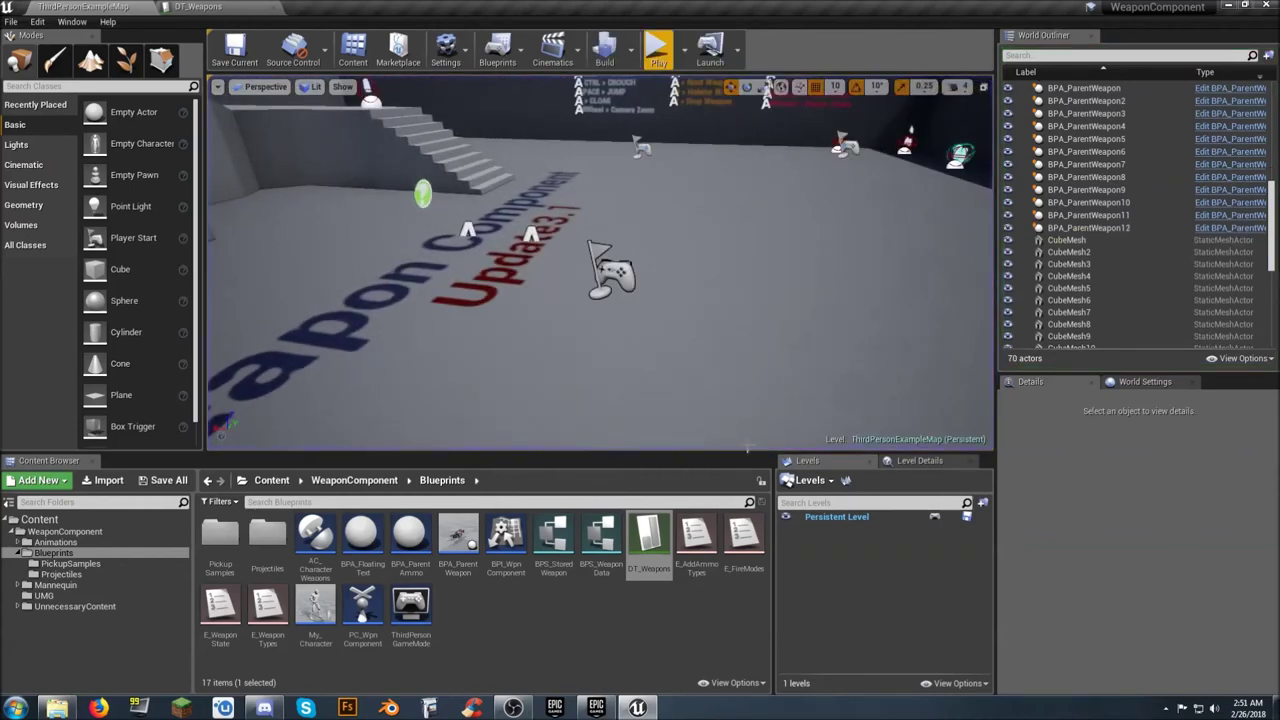
- Create a folder named Assets in the root Content folder and open it
left_click(40, 519)
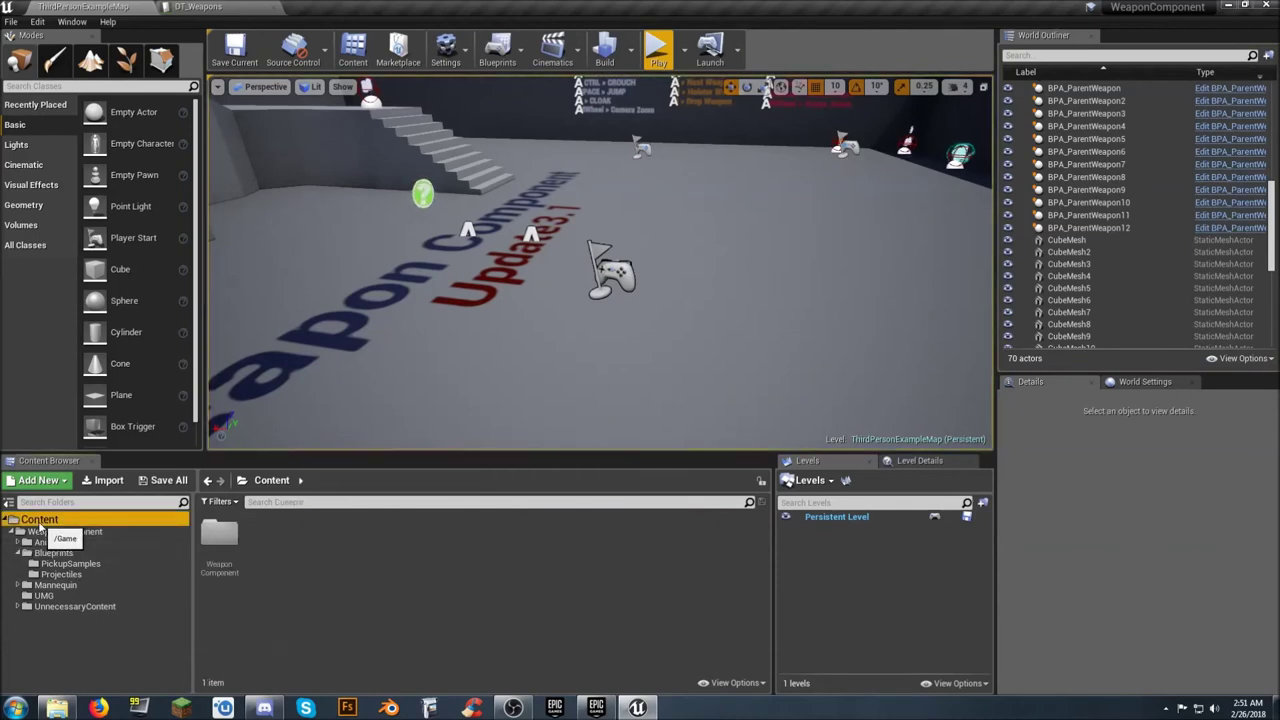
right_click(323, 560)
left_click(390, 185)
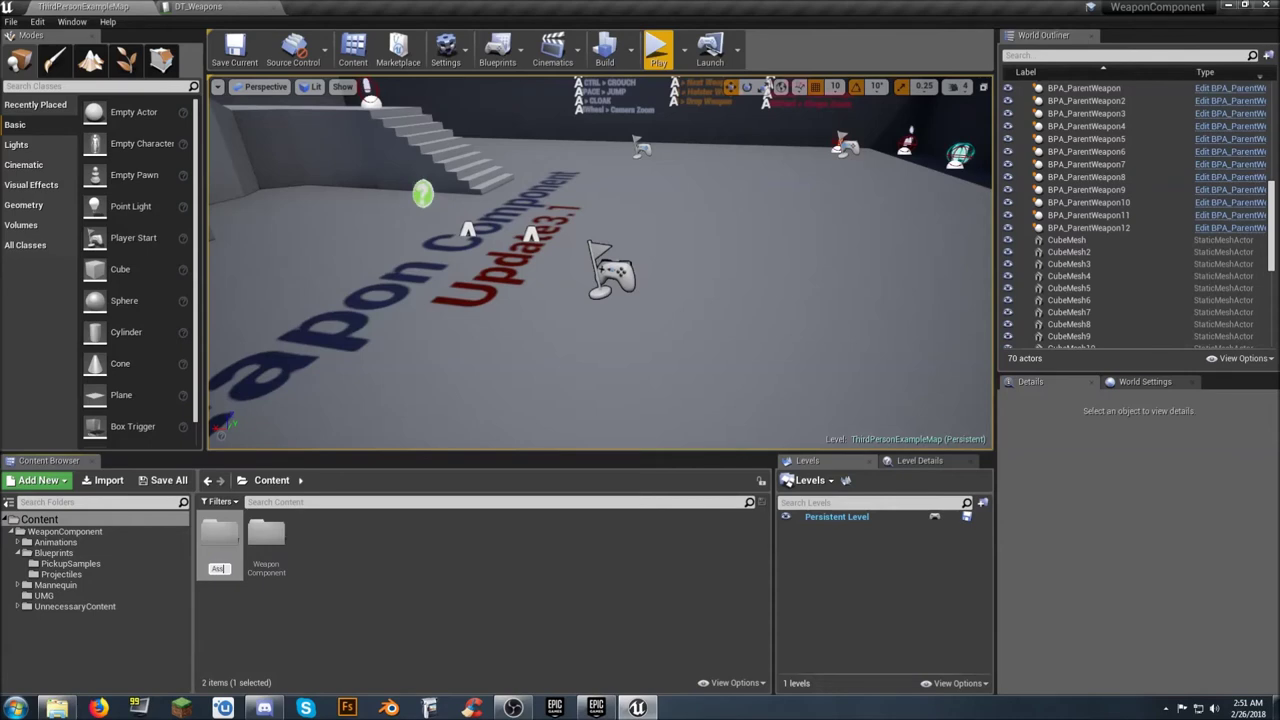
type("Assets")
key("Return")
key("Return")
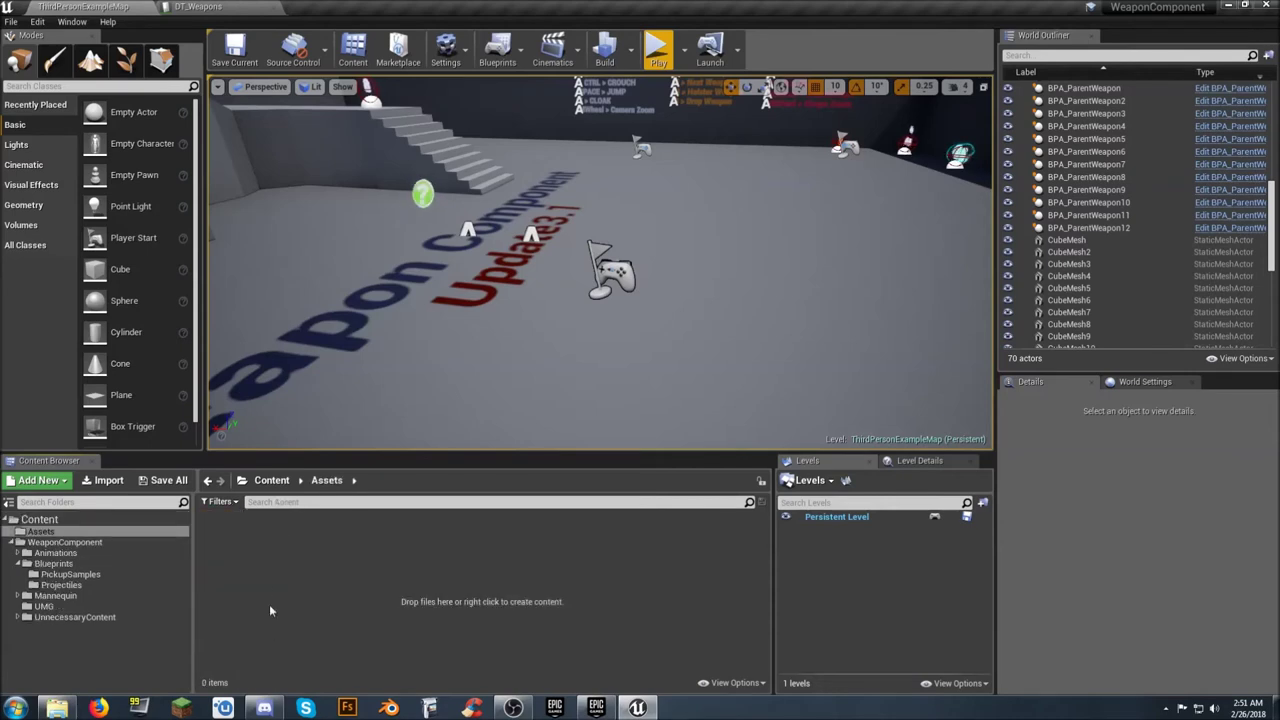
- Create a subfolder named Audio inside Assets and open it
right_click(228, 540)
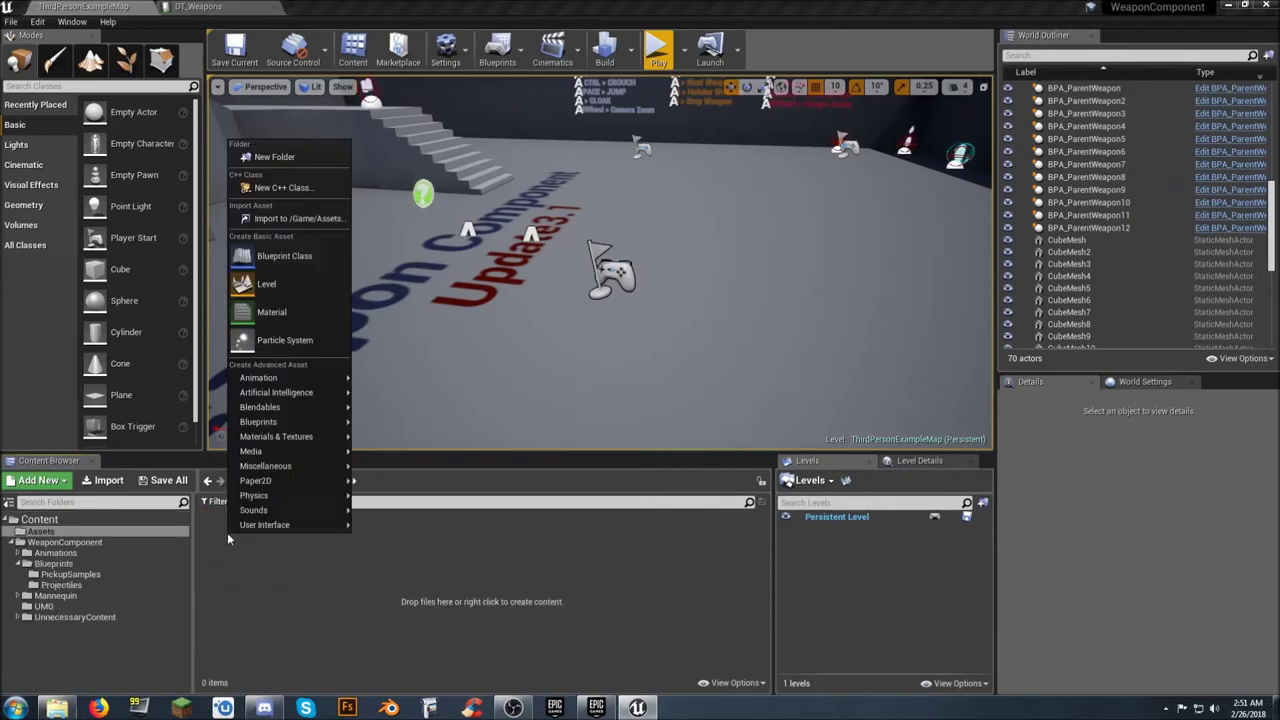
left_click(279, 157)
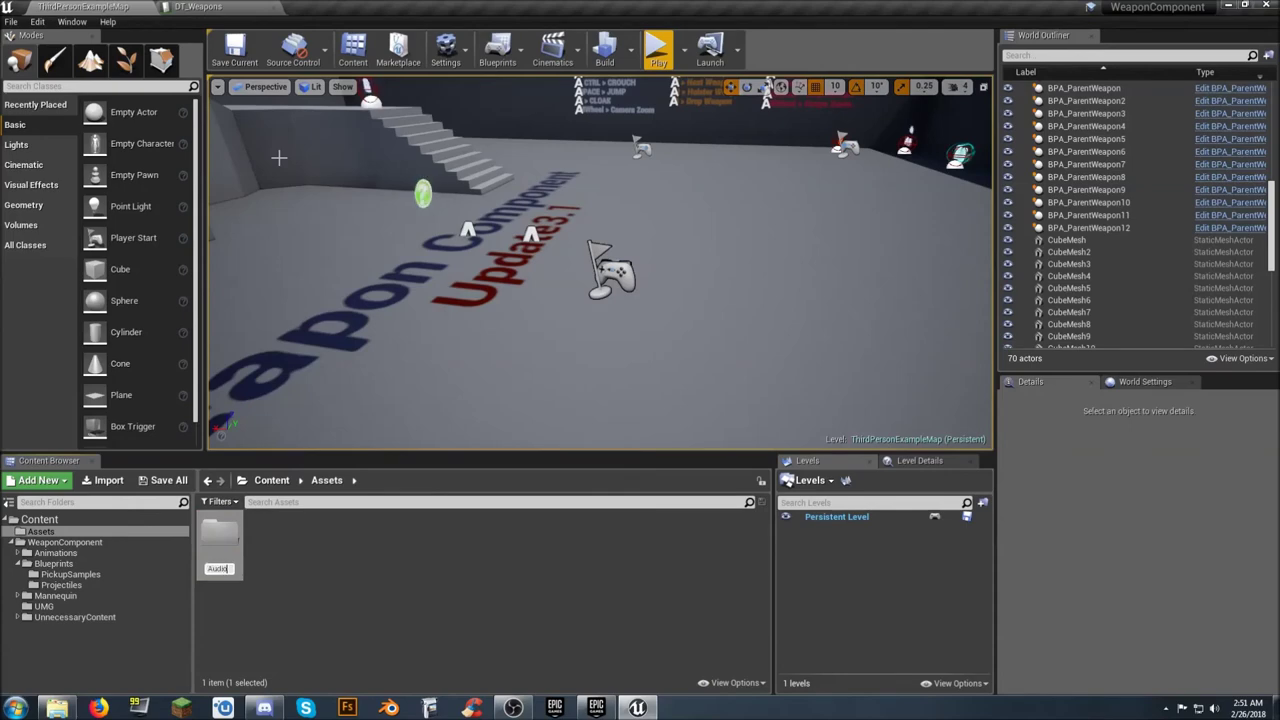
type("Audio")
key("Return")
key("Return")
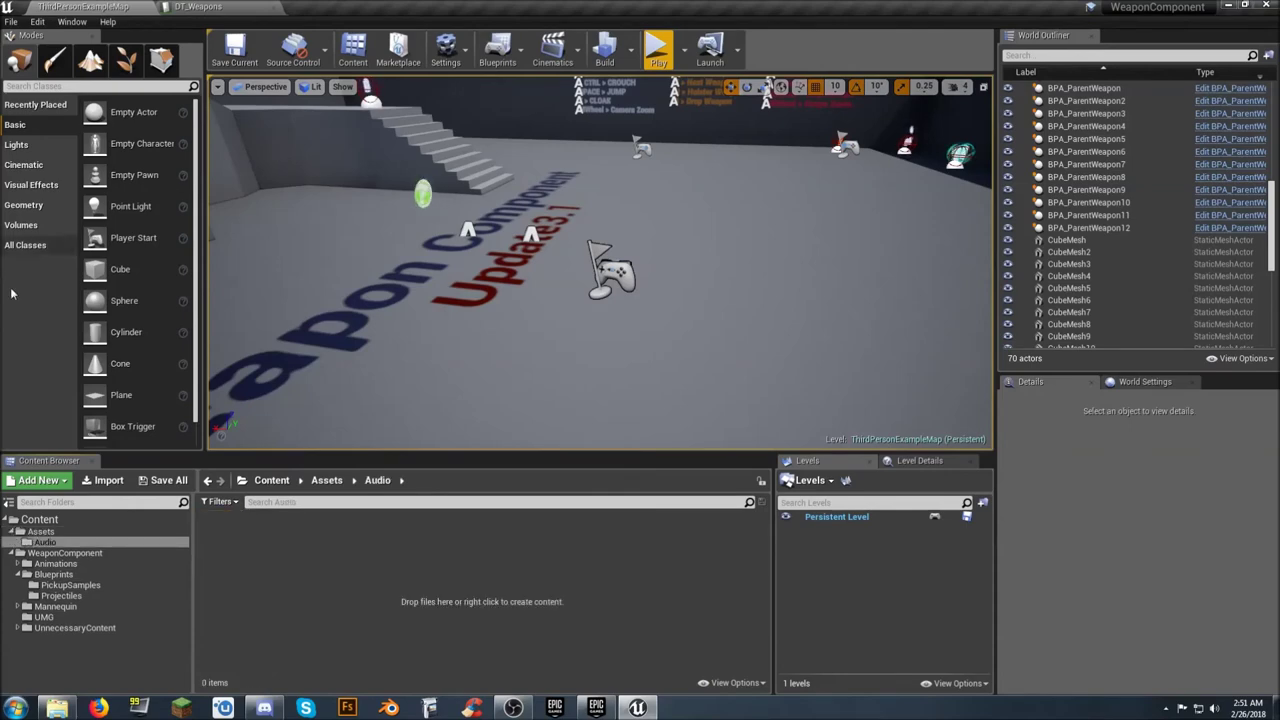
- Start an import into the Audio folder and browse to the CoG Chat folder on Storage Drive (F:)
left_click(94, 487)
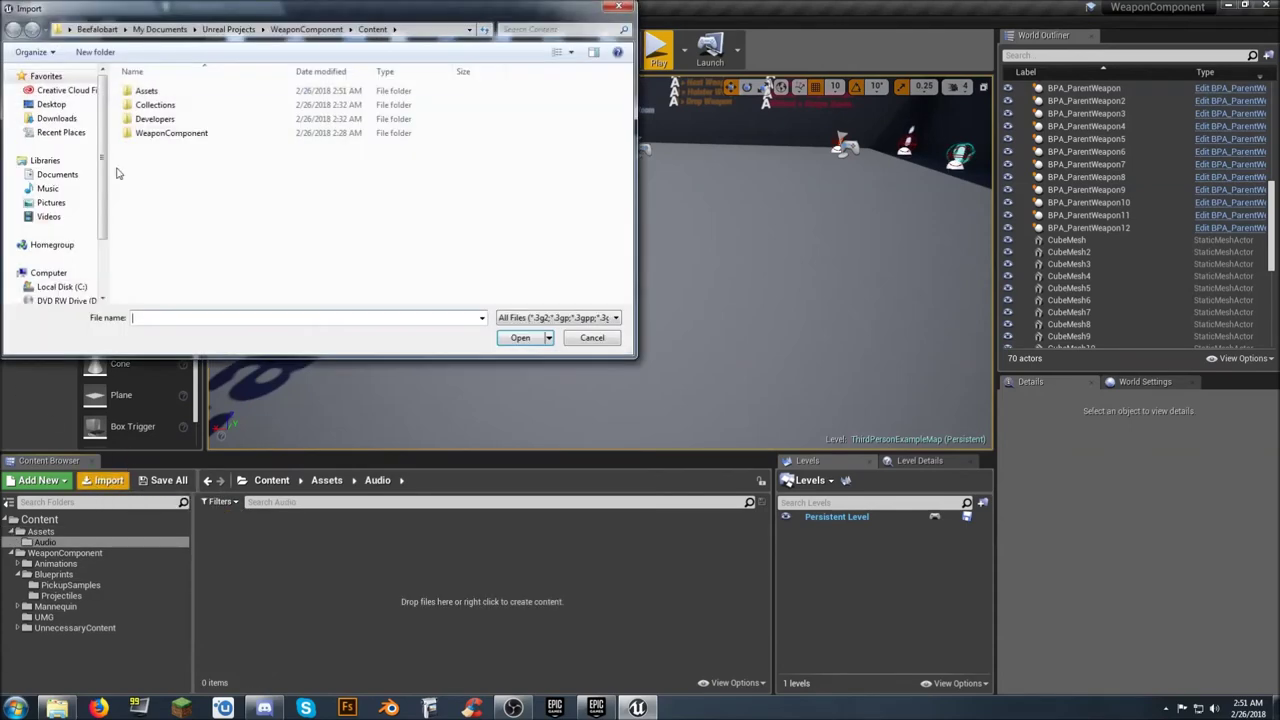
scroll(101, 183, "down", 5)
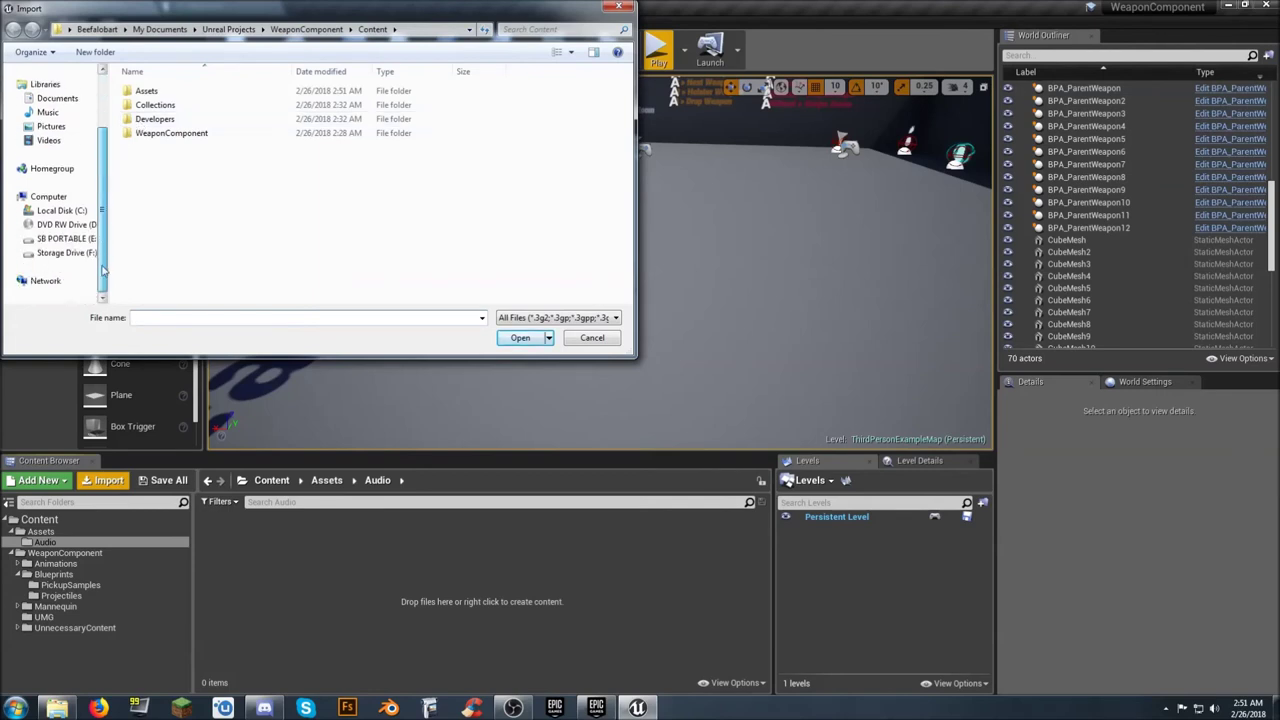
left_click(22, 262)
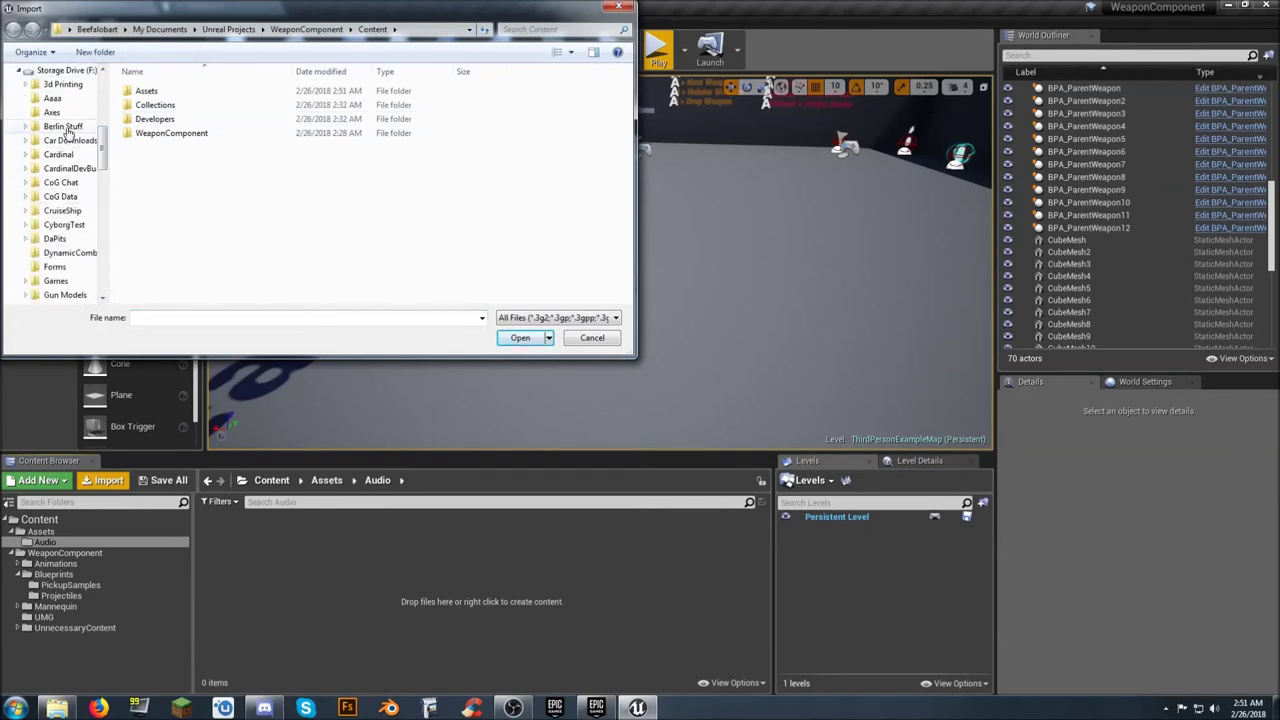
left_click(55, 182)
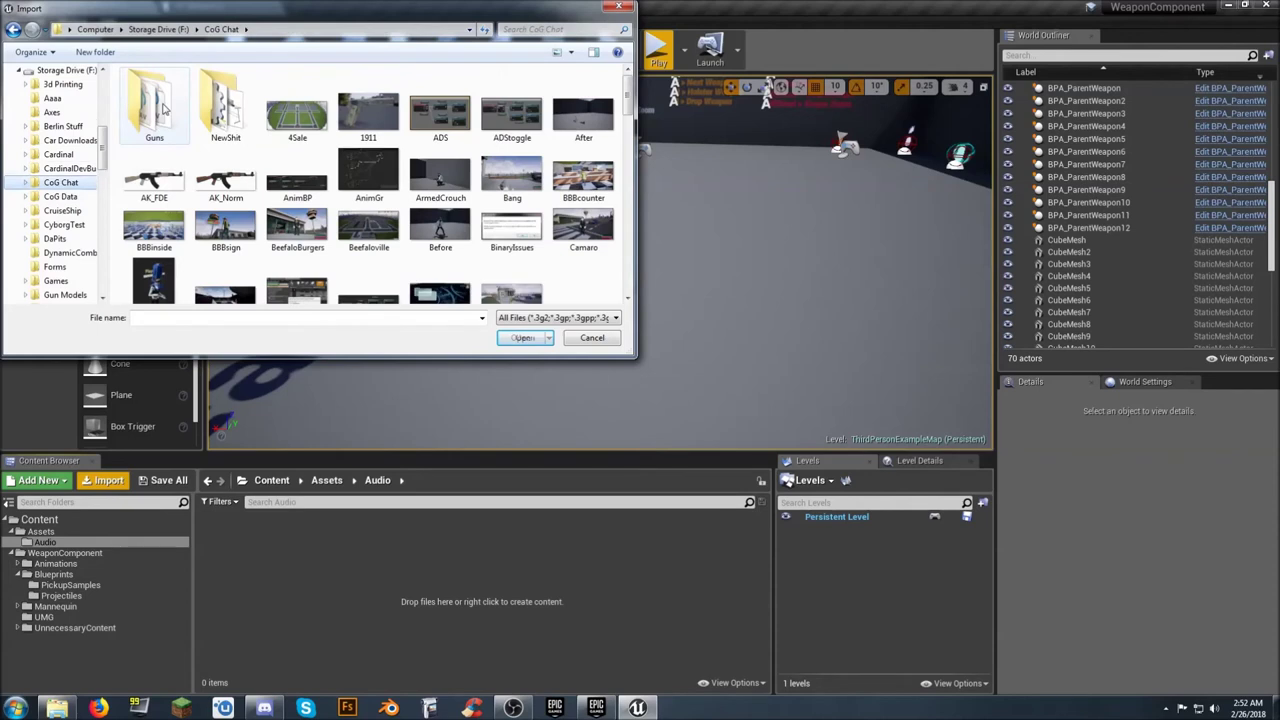
double_click(208, 104)
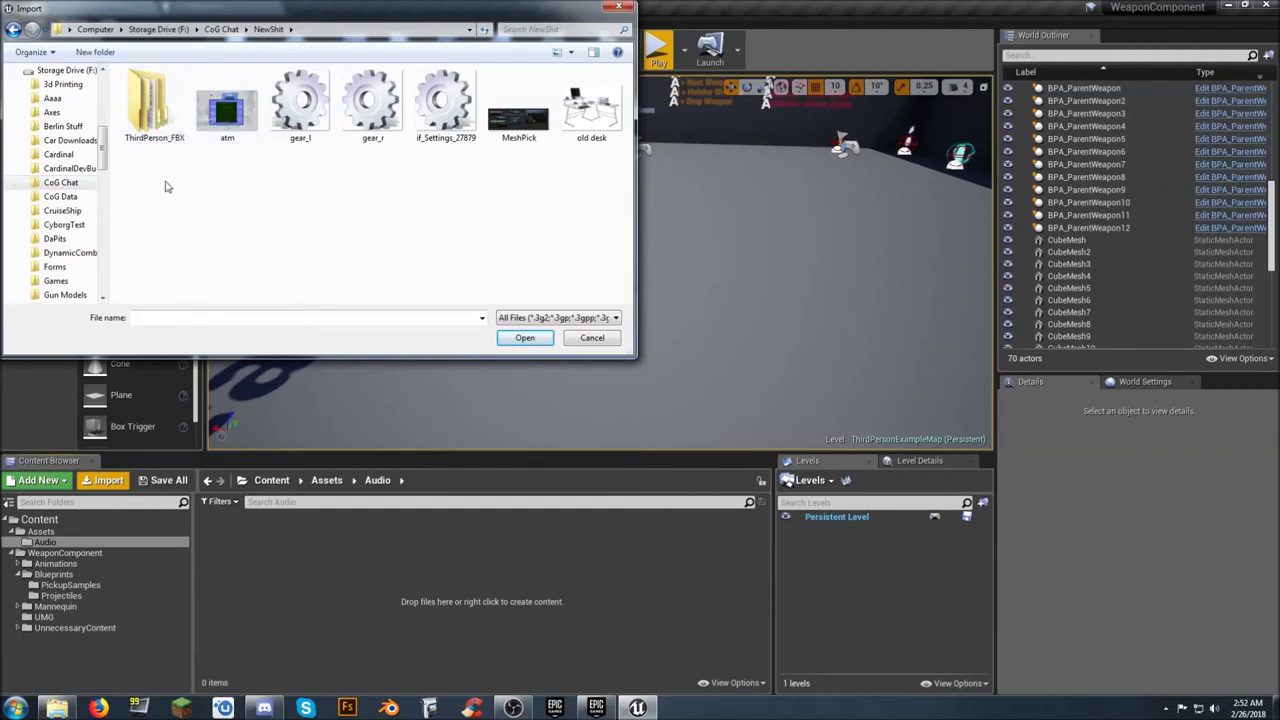
double_click(150, 110)
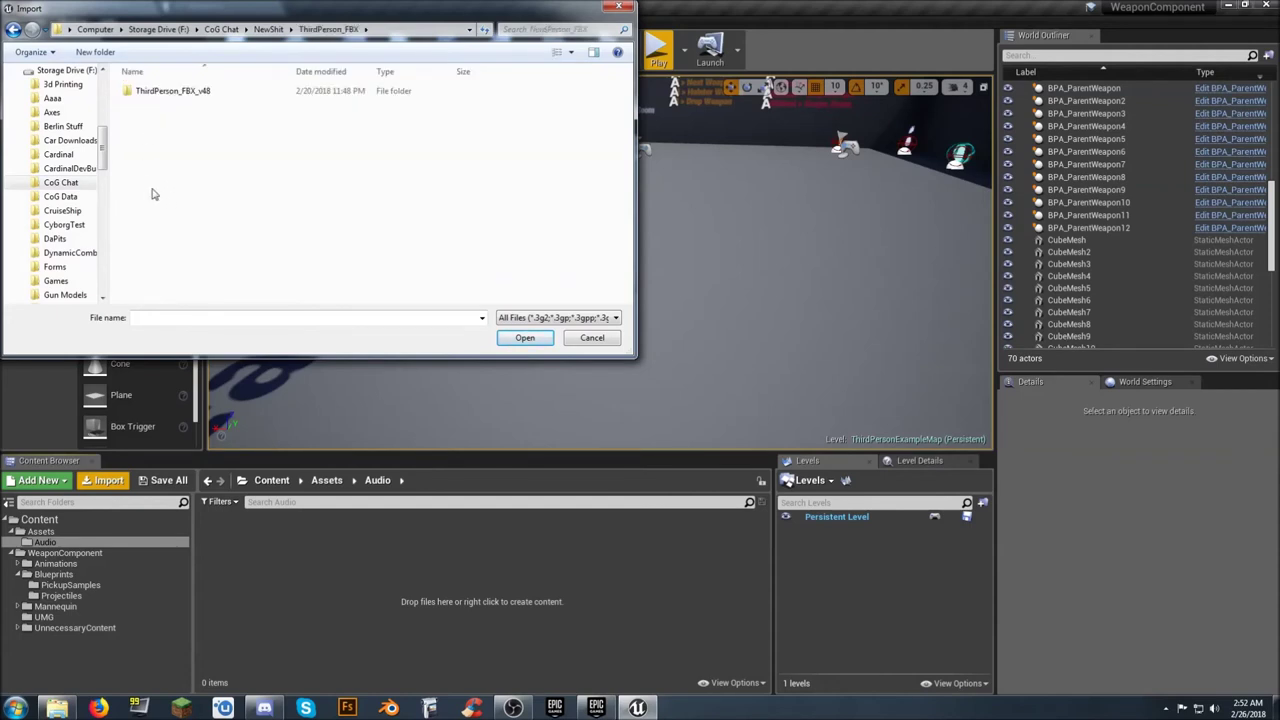
left_click(174, 93)
double_click(174, 93)
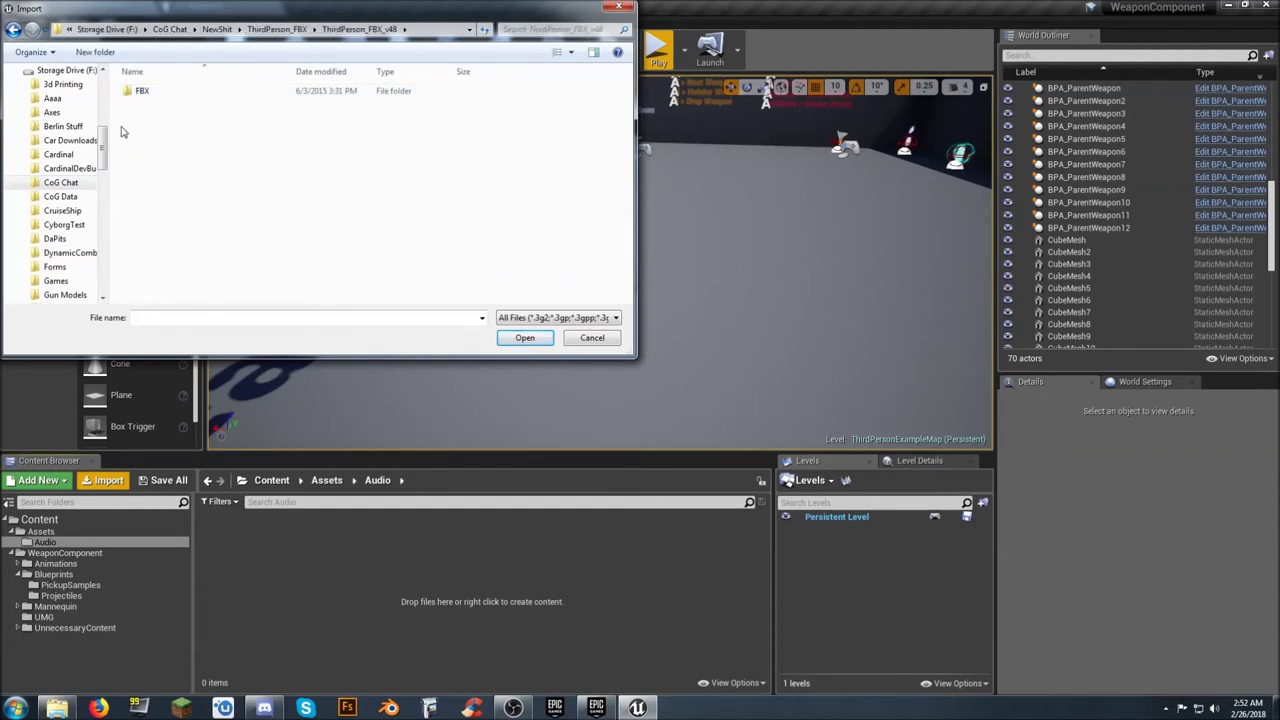
left_click(62, 197)
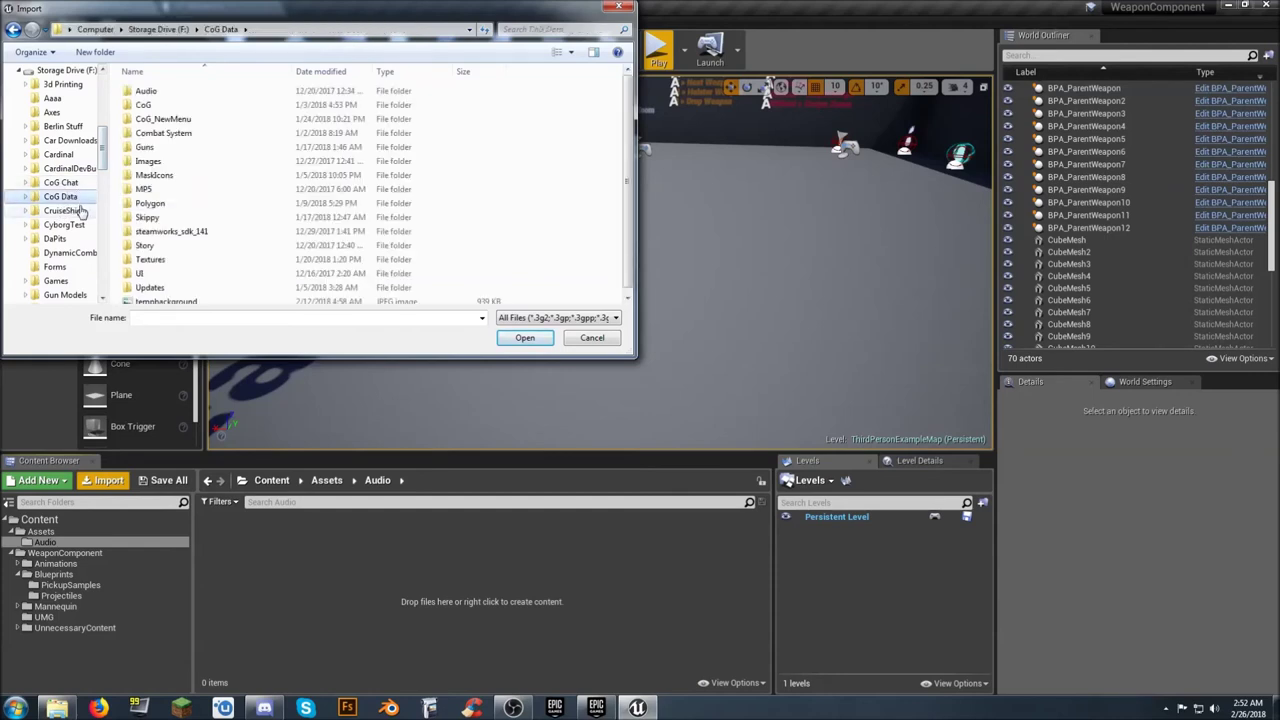
- Import the 9mm, Rifle, Shotgun and Sniper WAV files from the Guns folder inside CoG Chat
left_click(66, 183)
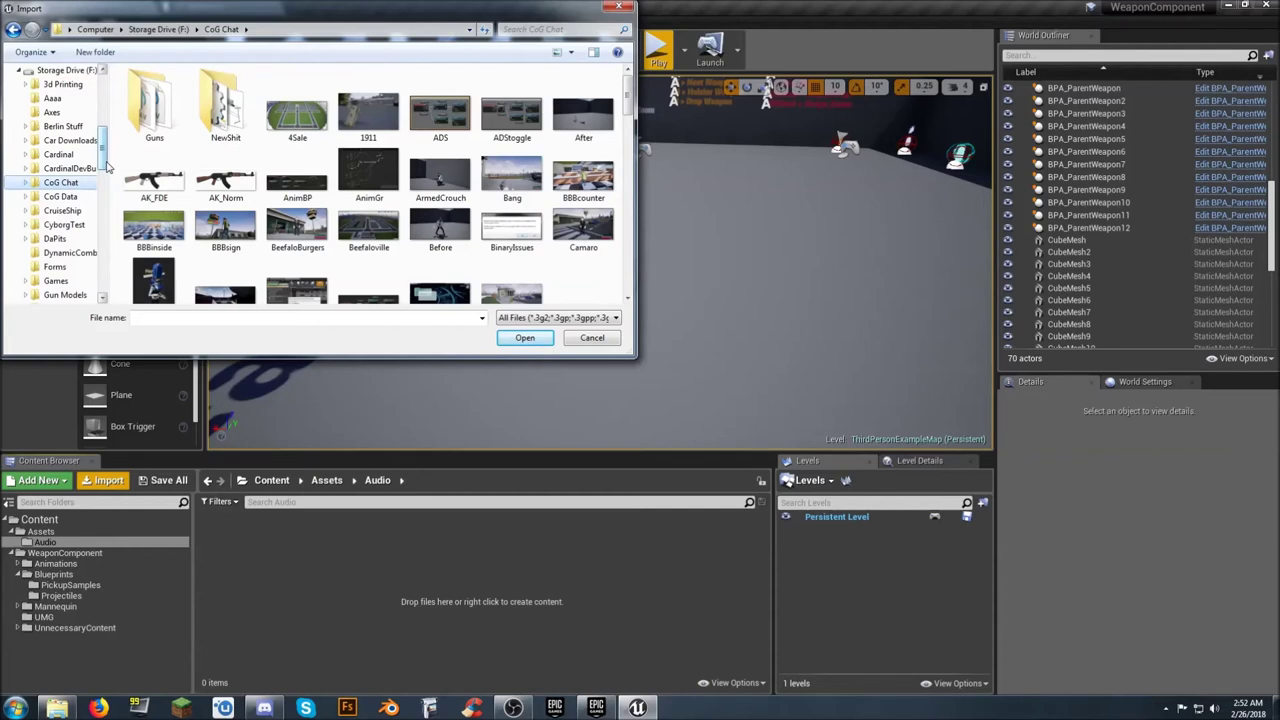
double_click(154, 108)
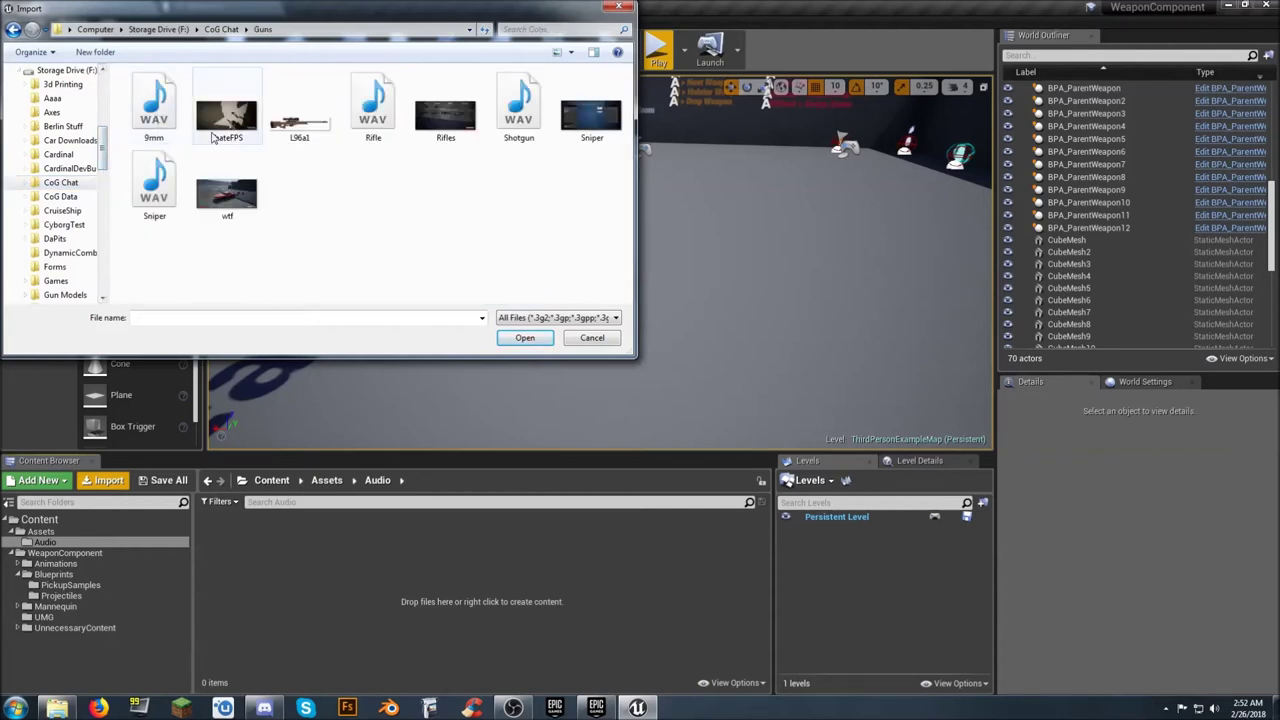
left_click(155, 118)
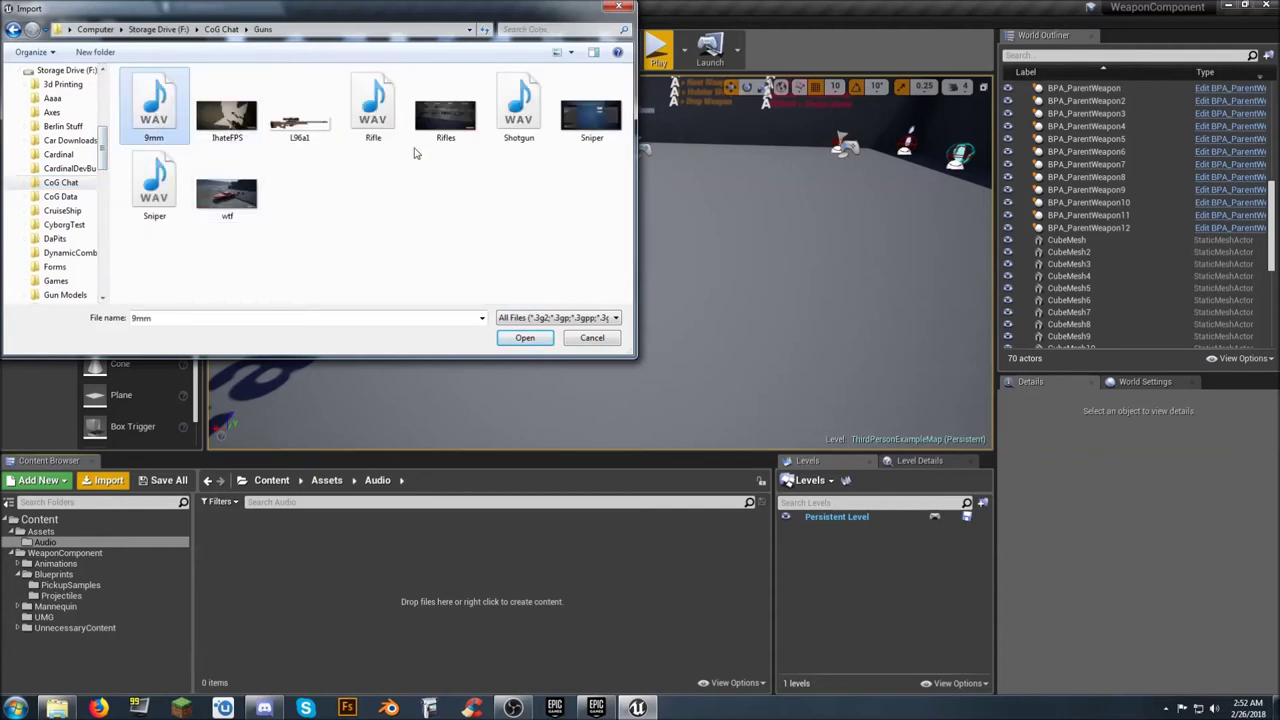
left_click(373, 108, "ctrl")
left_click(519, 108, "ctrl")
left_click(142, 198, "ctrl")
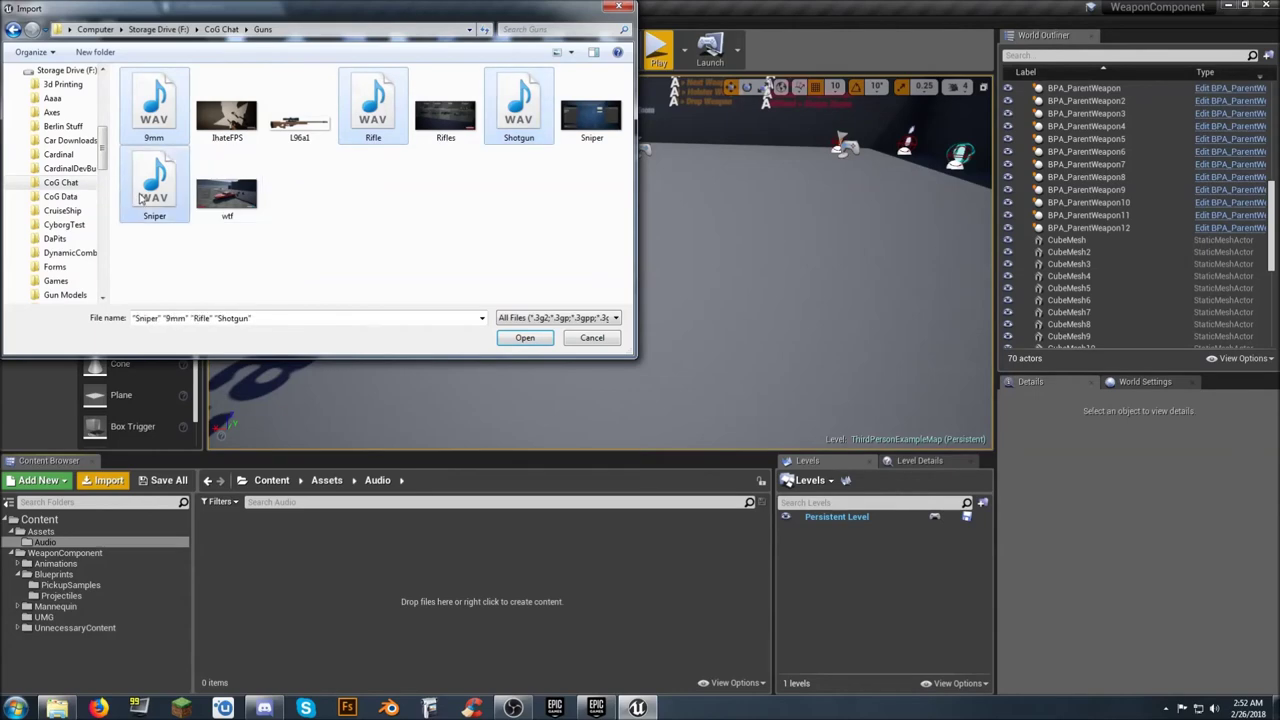
left_click(522, 338)
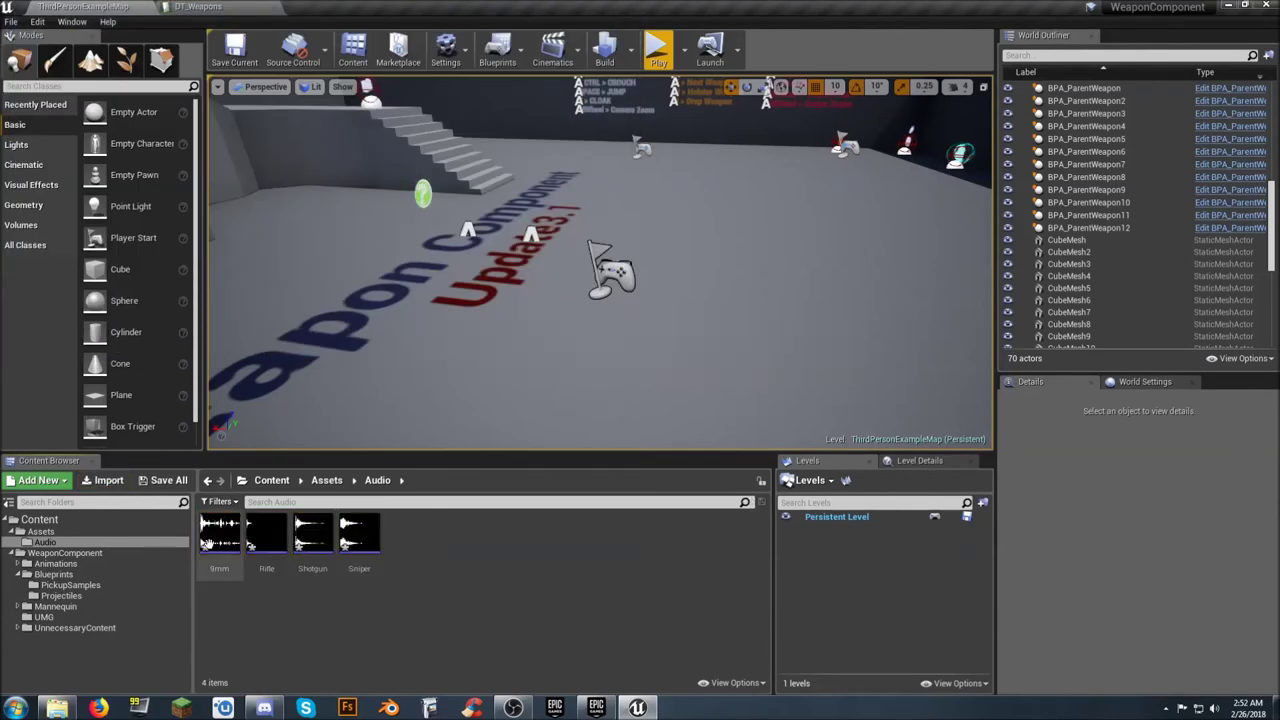
- Preview the imported 9mm, Rifle, Shotgun and Sniper sound waves one after another
left_click(220, 536)
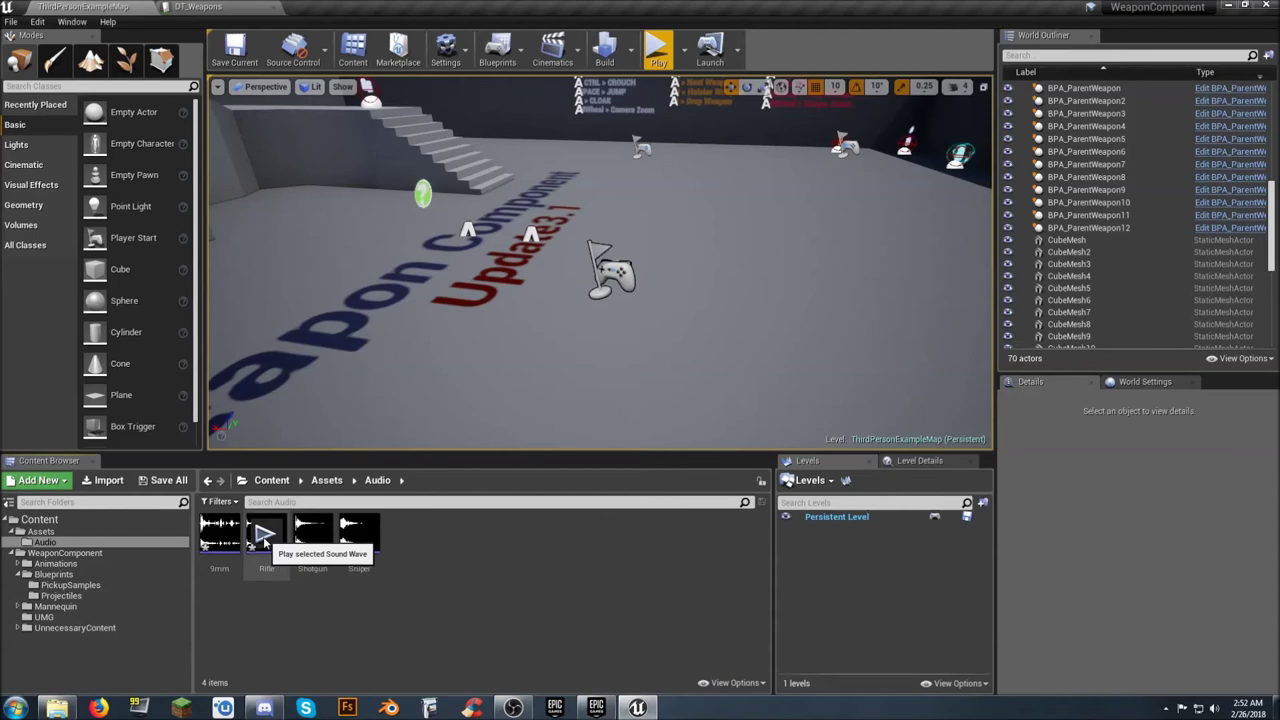
left_click(266, 536)
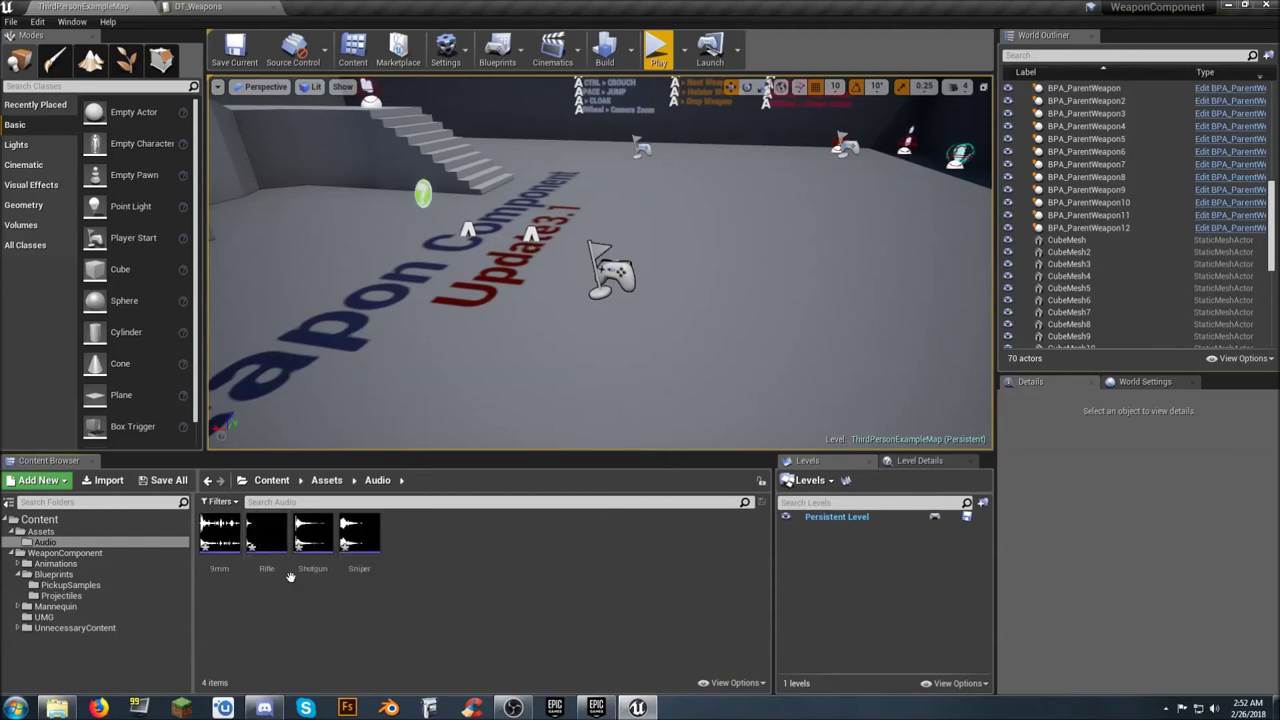
left_click(312, 533)
left_click(360, 535)
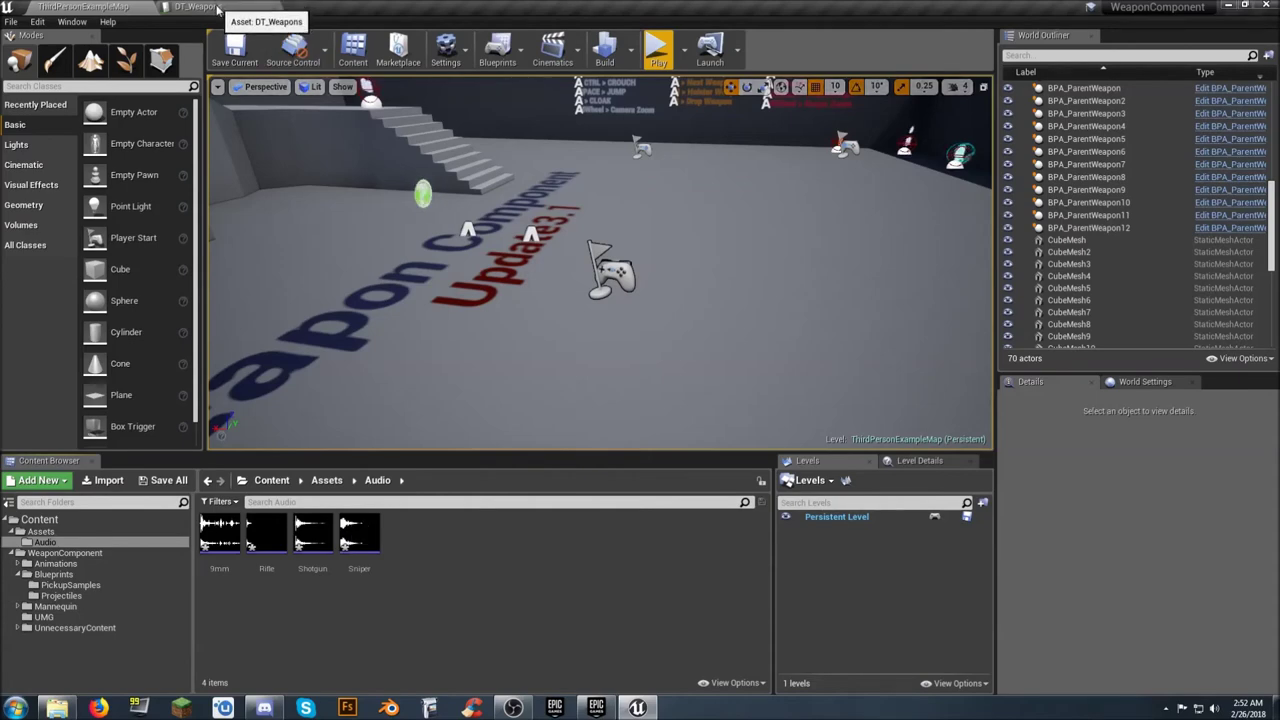
- Set the FireSound of the BeefaloBart row in DT_Weapons to 9mm and save all modified assets
left_click(215, 7)
scroll(890, 510, "up", 5)
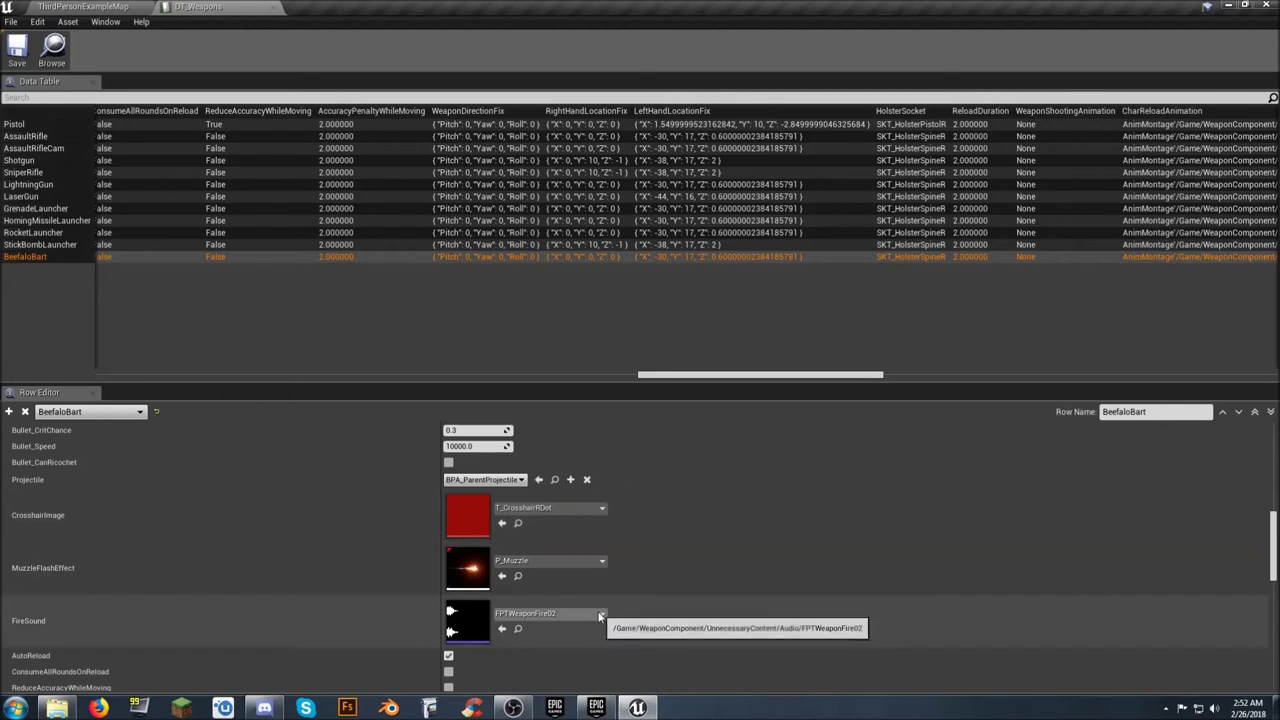
left_click(598, 613)
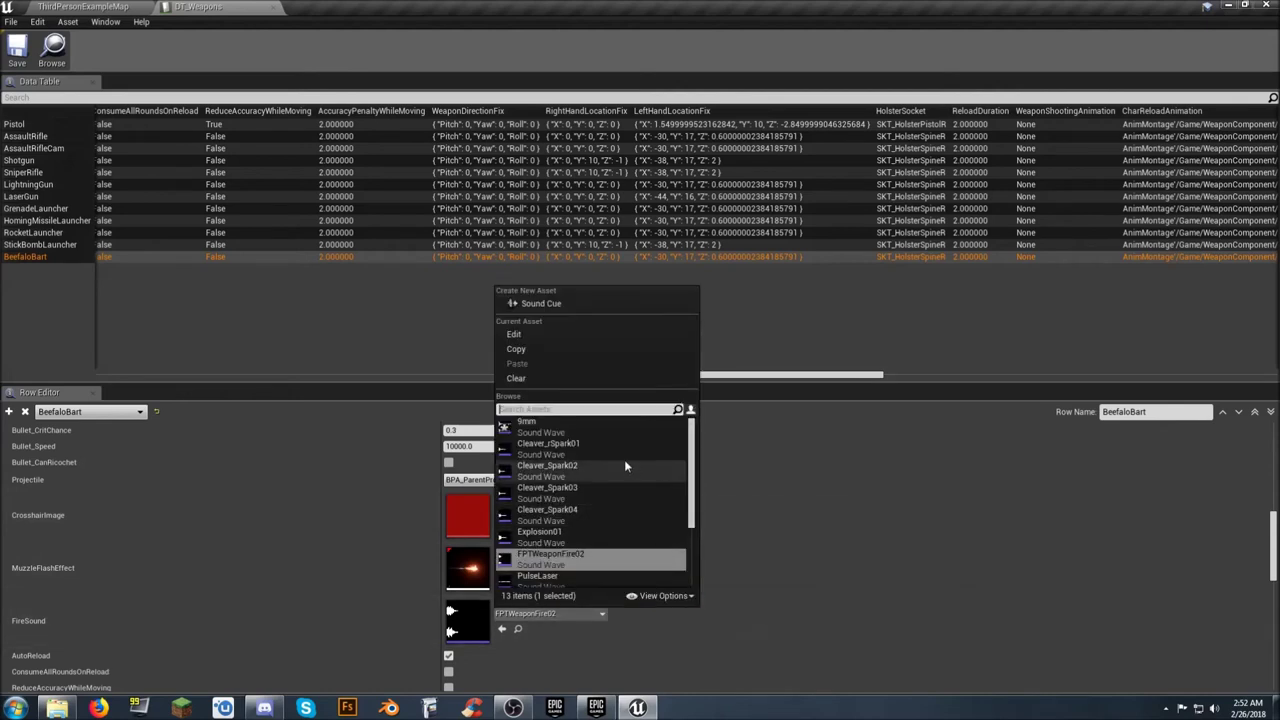
left_click(557, 432)
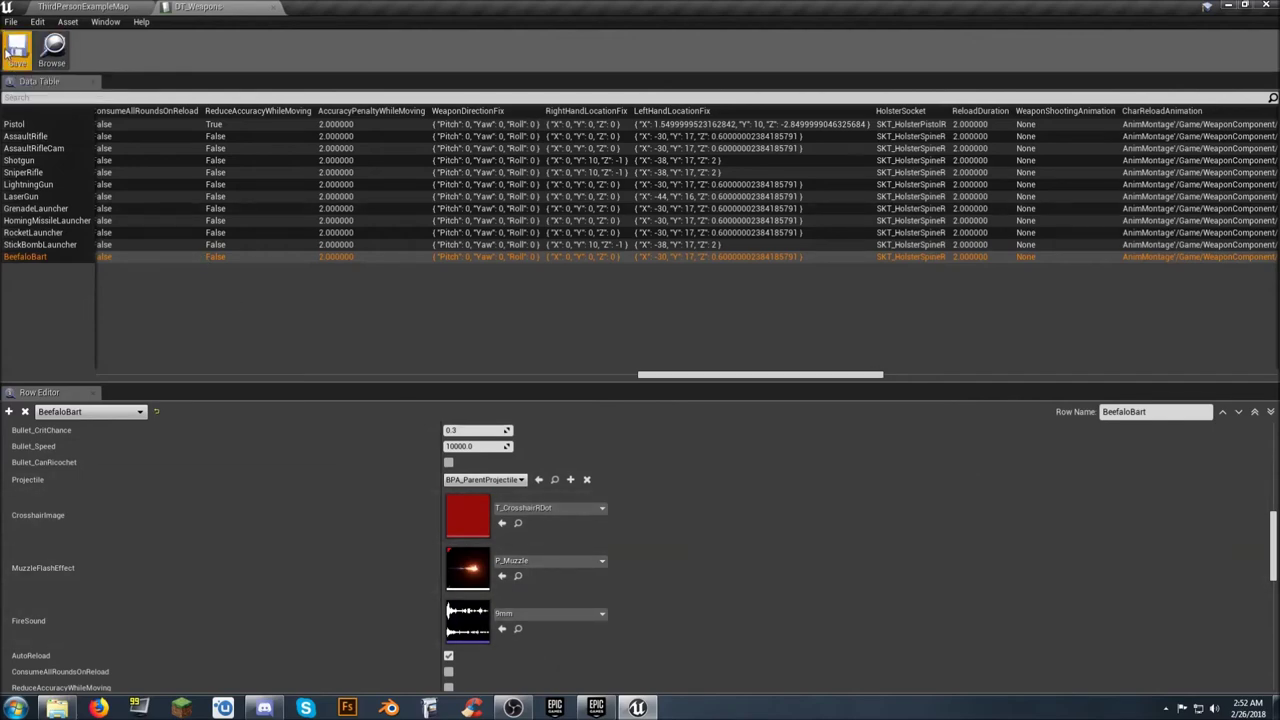
left_click(65, 10)
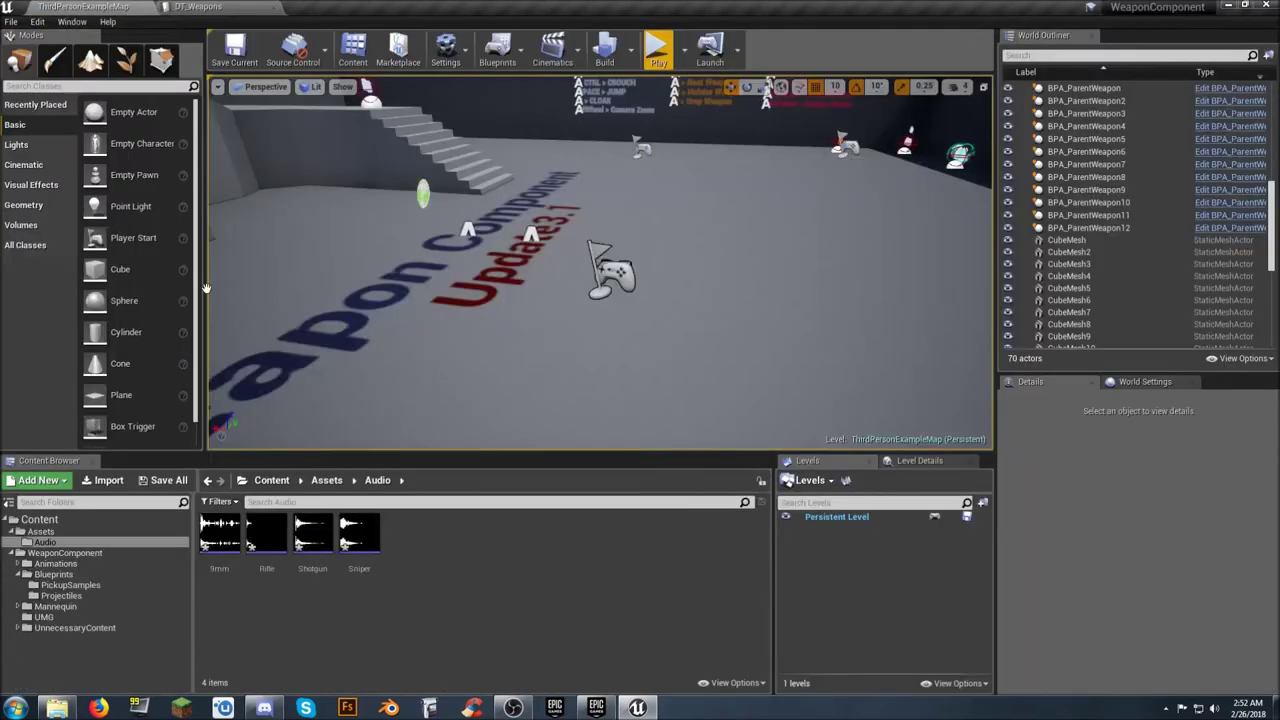
left_click(166, 480)
left_click(760, 476)
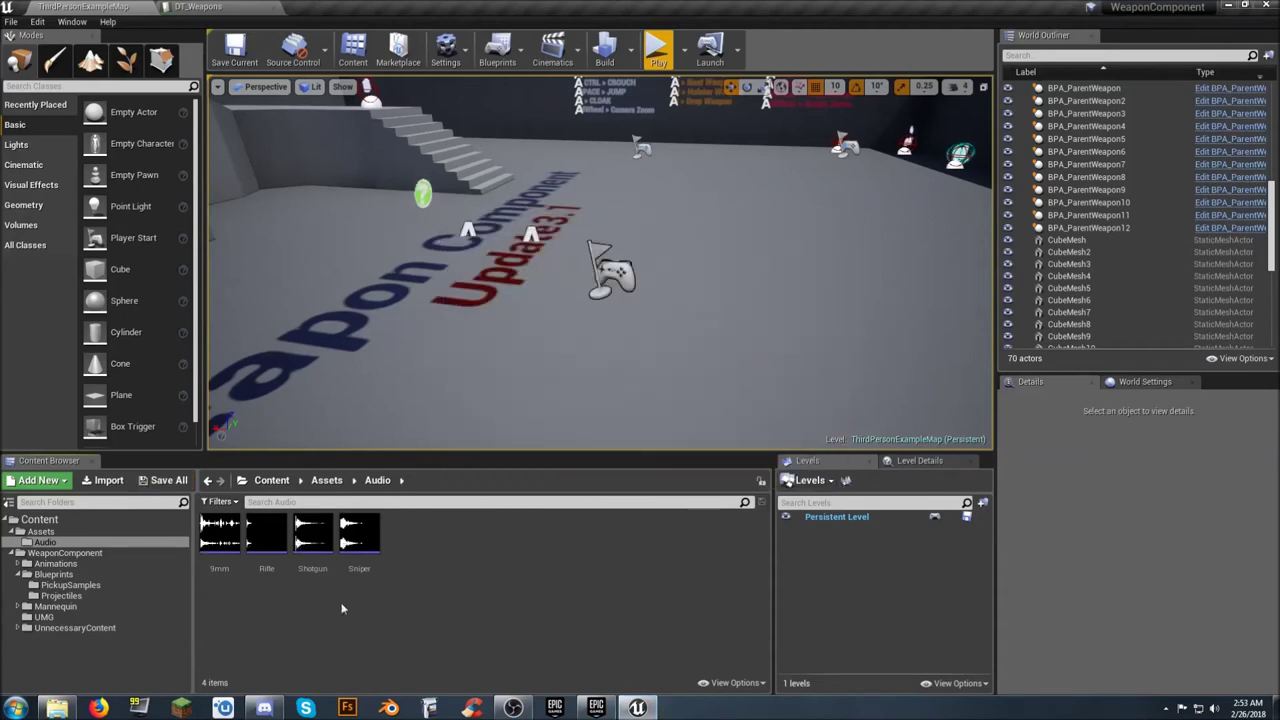
- Preview the 9mm sound again, start a play session and pick up the Beefalo Blunderbuss, firing the pistol on the way
left_click(219, 536)
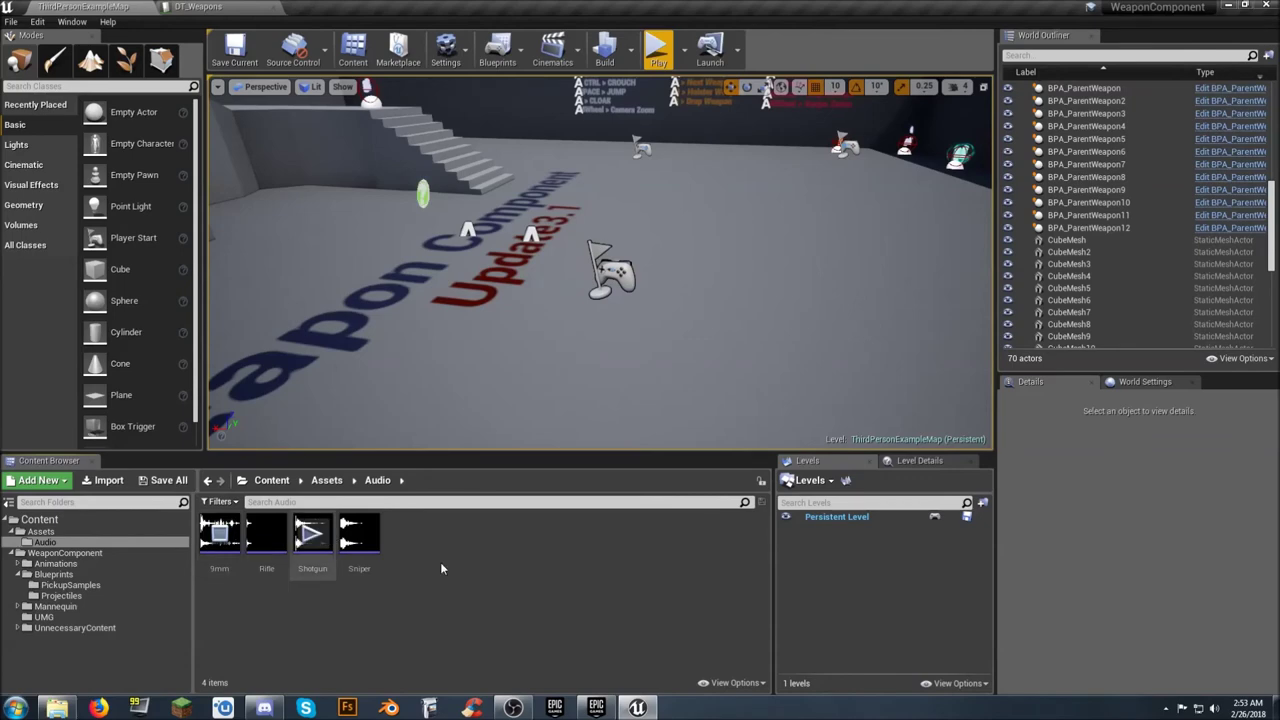
left_click(658, 50)
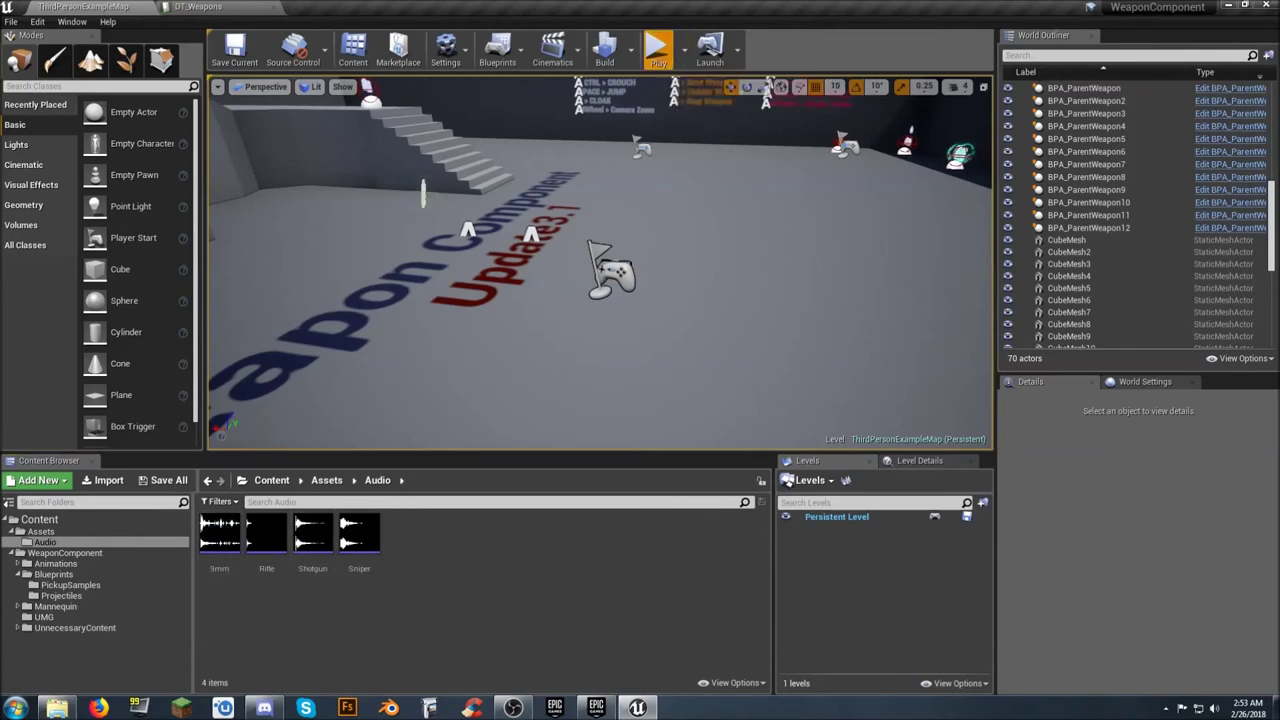
key("w")
key("e")
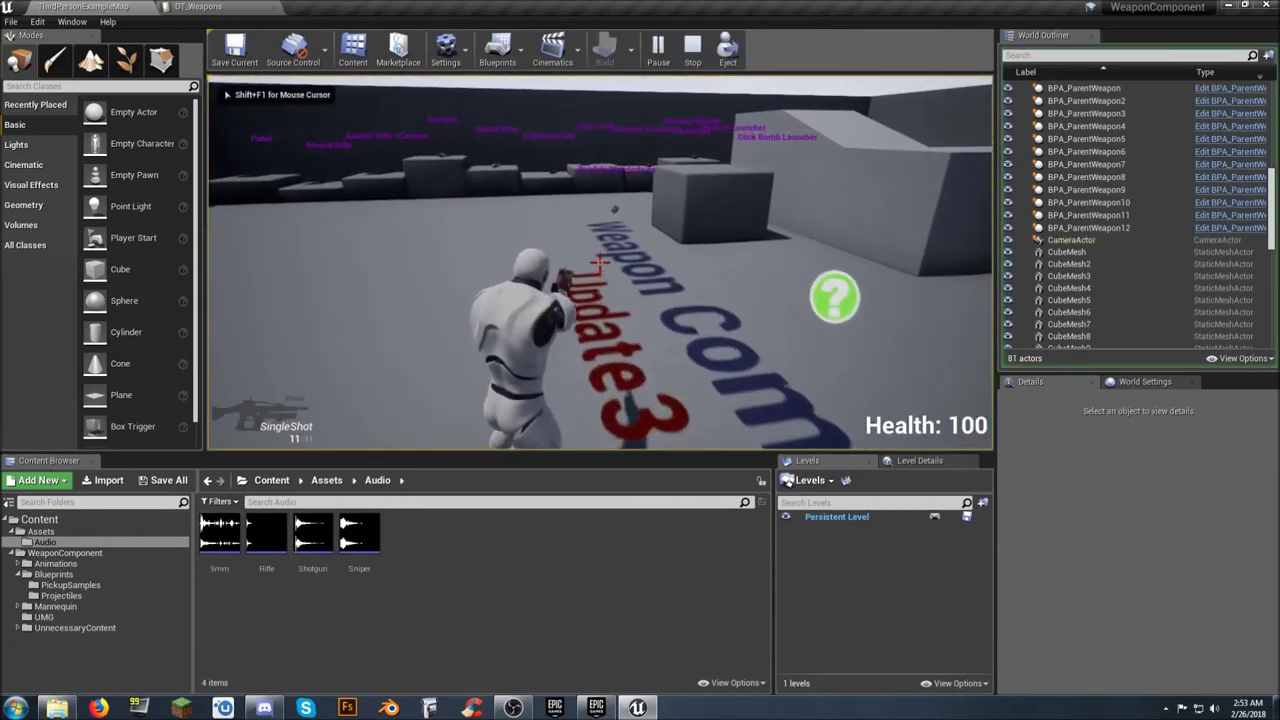
key("w")
left_click(600, 262)
left_click(600, 262)
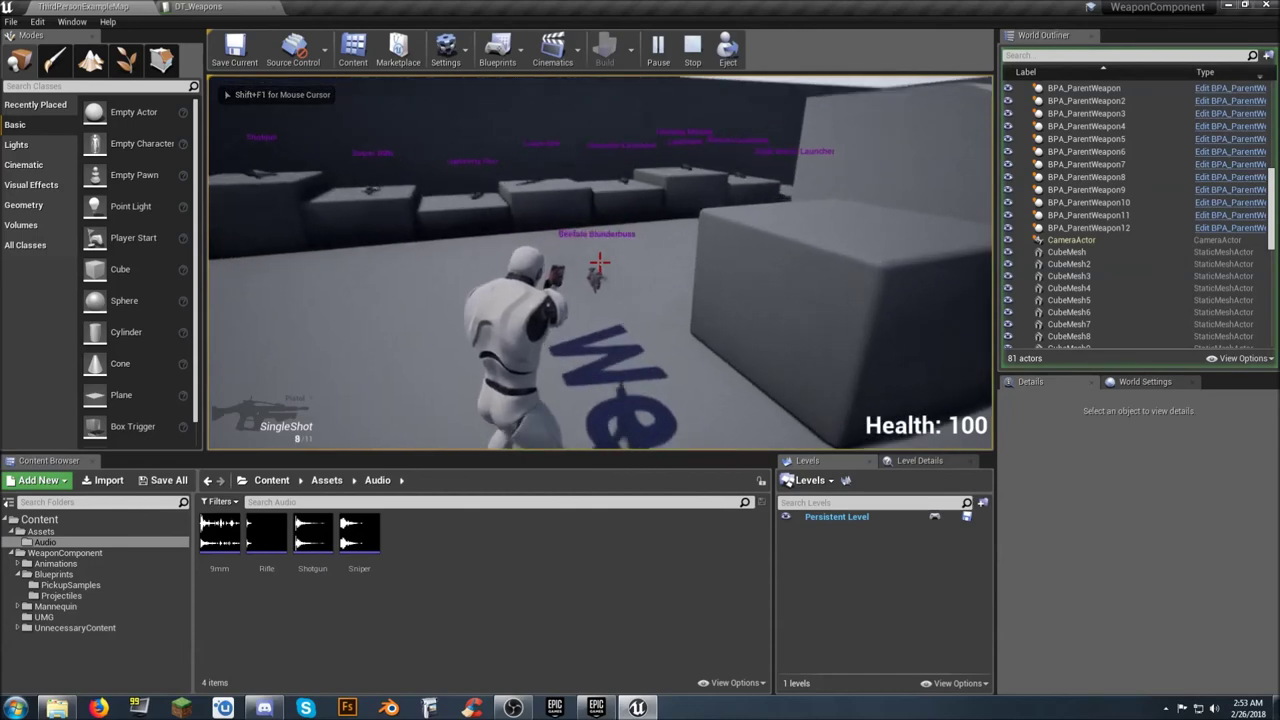
key("w")
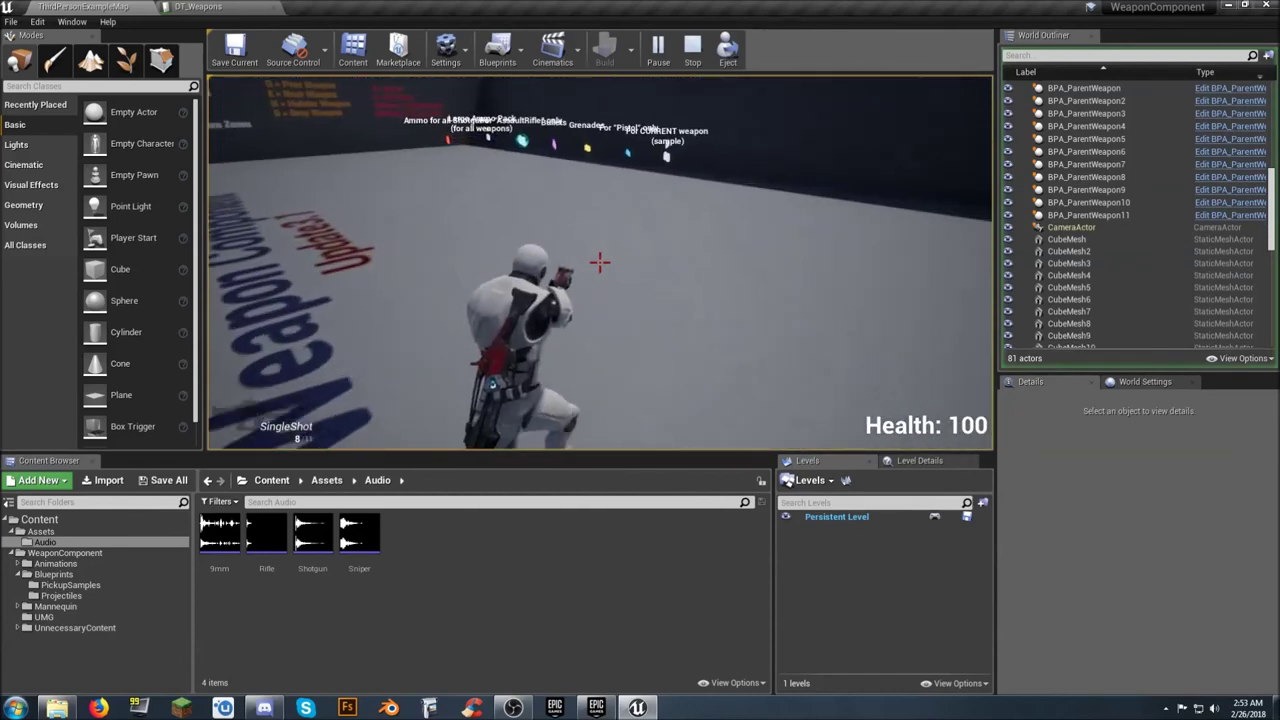
- Switch to the Beefalo Blunderbuss and fire it repeatedly in SingleShot mode to test its fire sound
key("e")
key("w")
key("e")
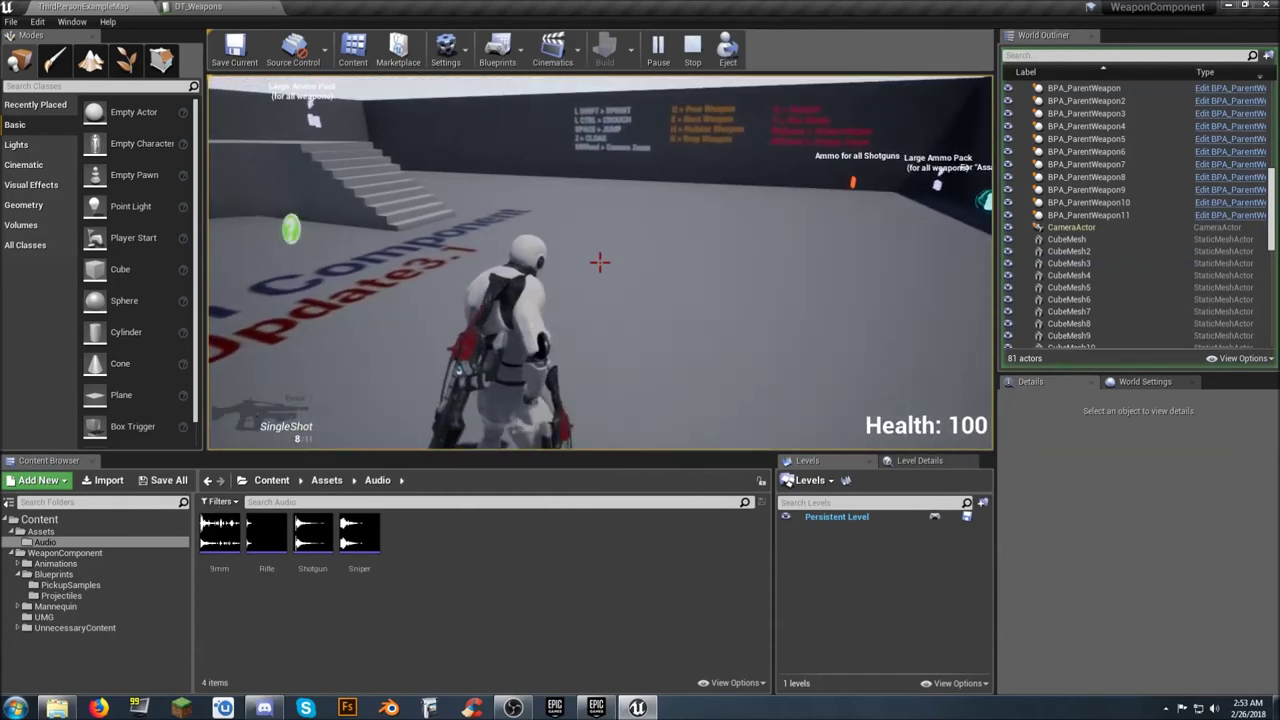
key("e")
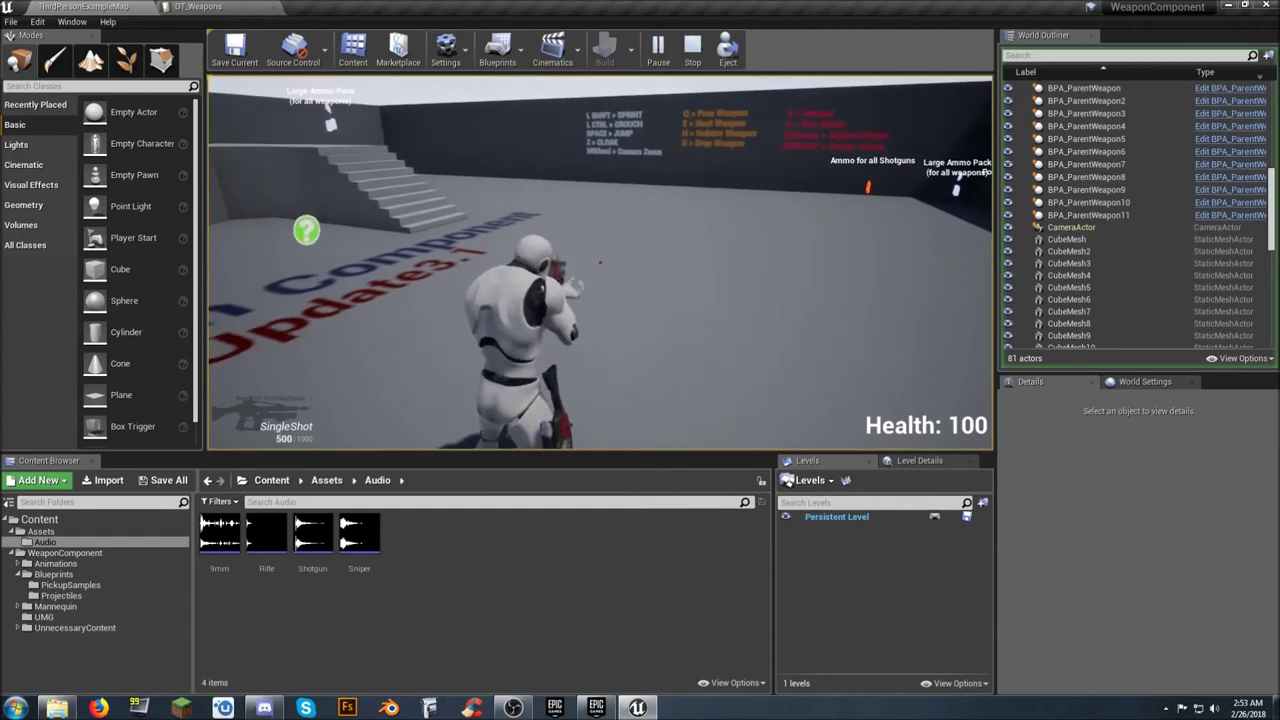
left_click(600, 262)
left_click(600, 262)
left_click(600, 262)
left_click(600, 262)
left_click(600, 262)
left_click(600, 262)
left_click(600, 262)
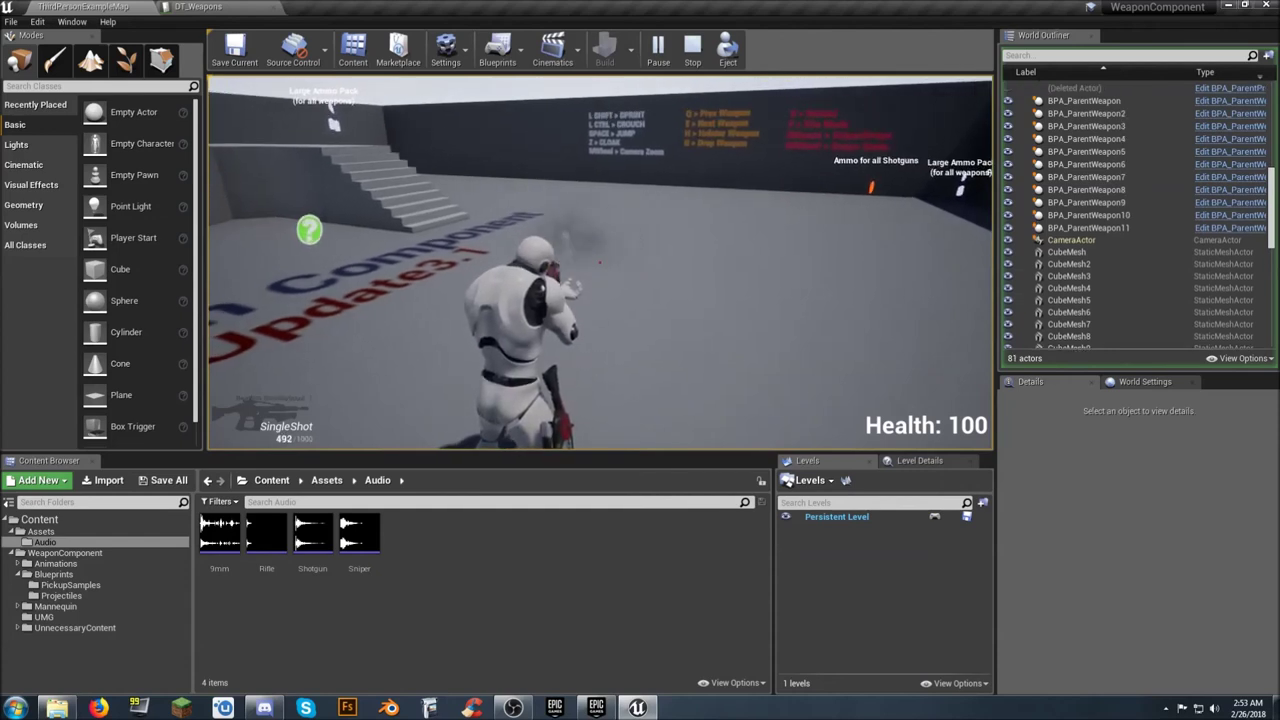
left_click(600, 262)
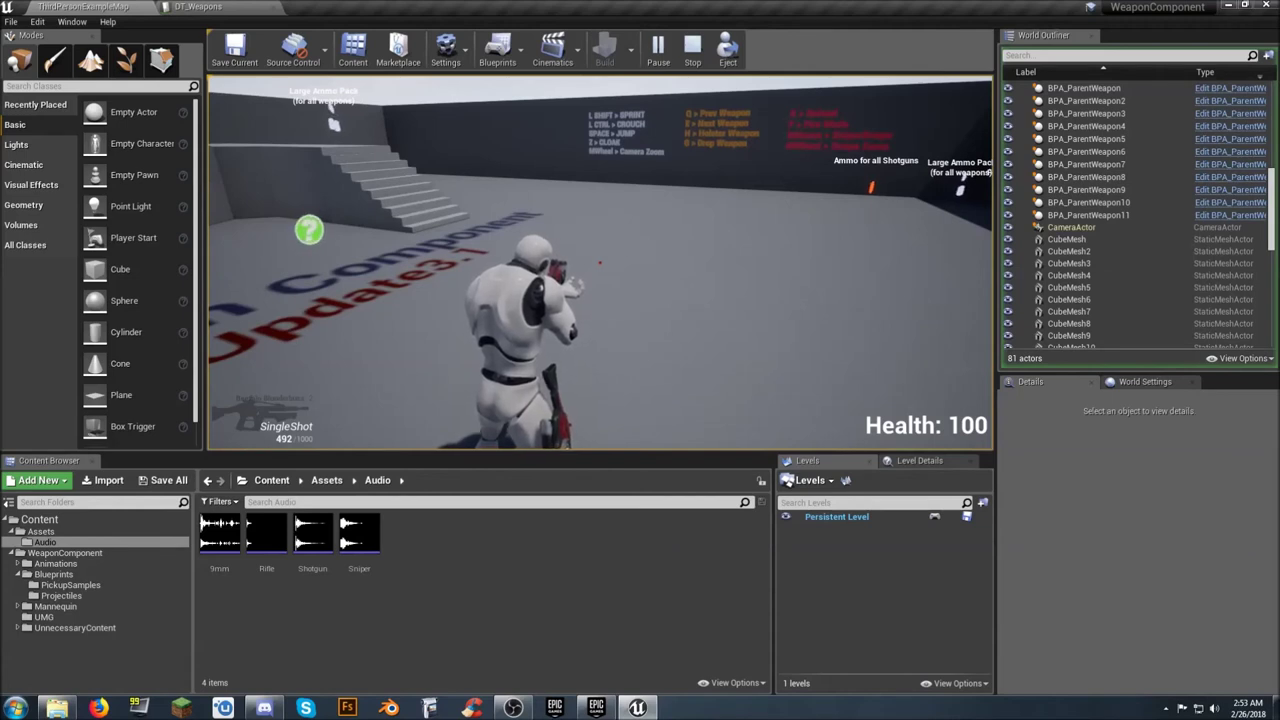
- End the play session and save the current level
key("Escape")
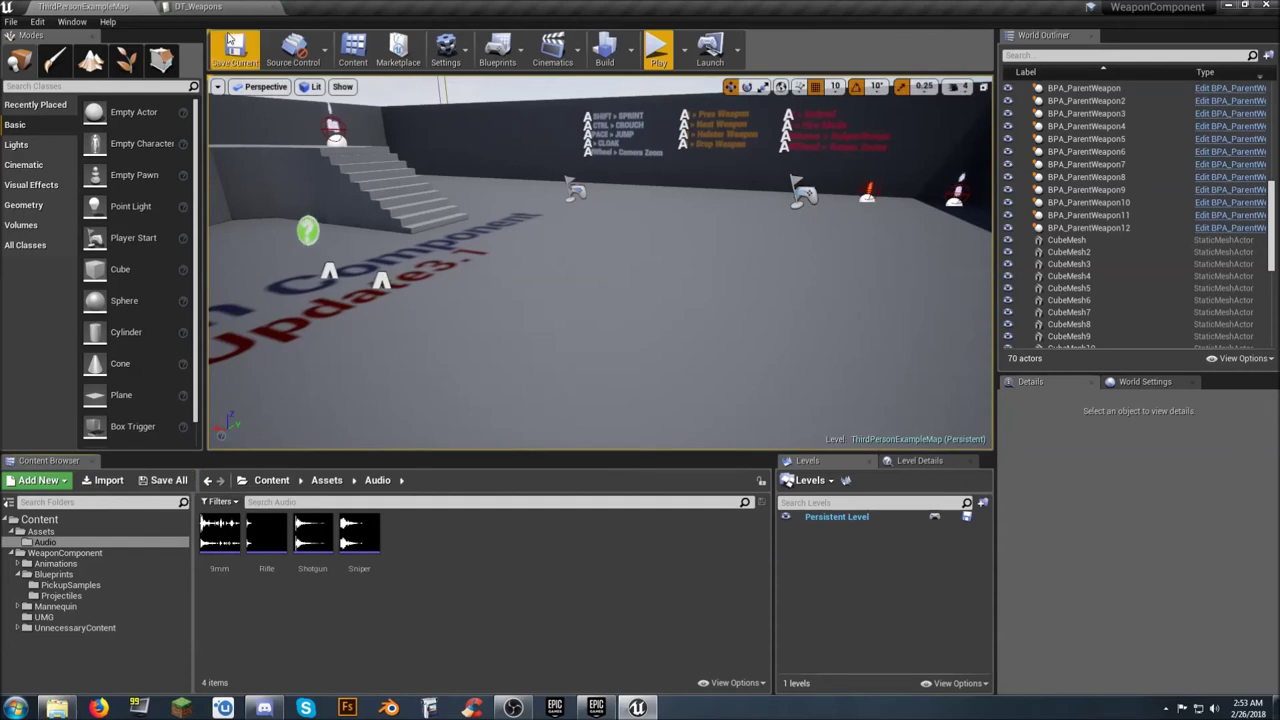
left_click(234, 50)
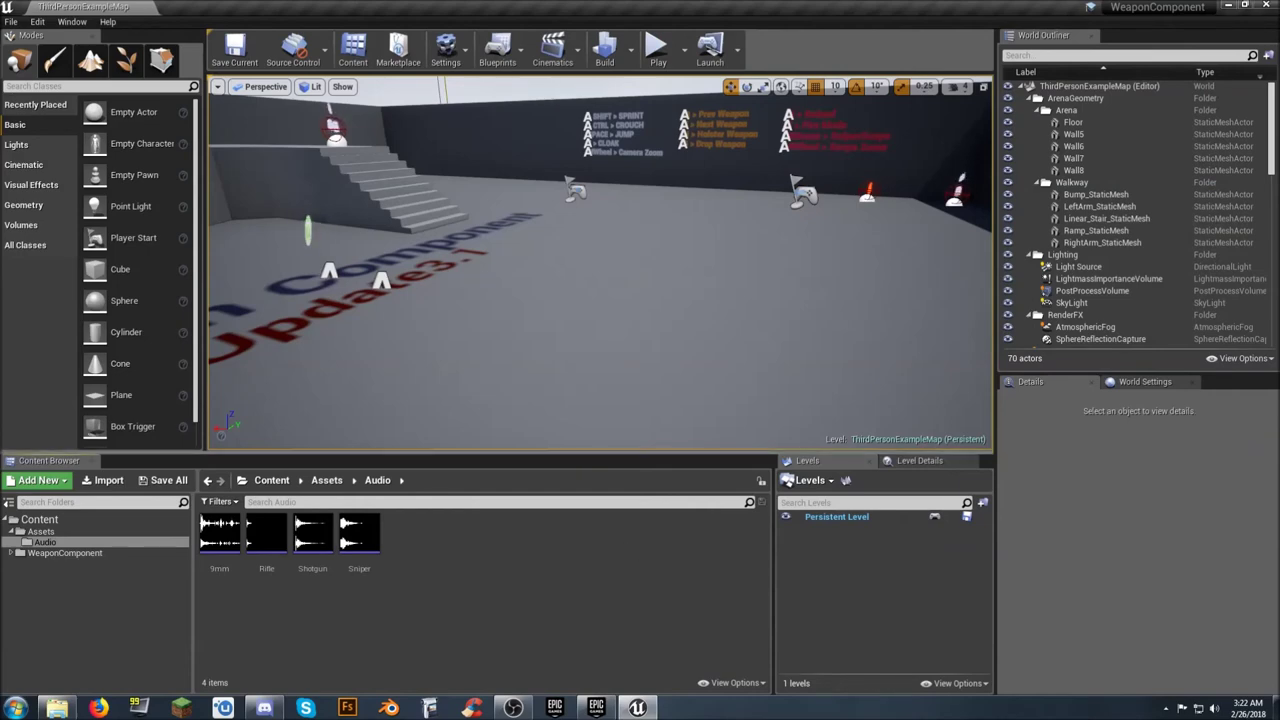
- Start a new play session and walk over the Beefalo Blunderbuss in the arena to pick it up
right_click_drag(612, 340, 385, 335)
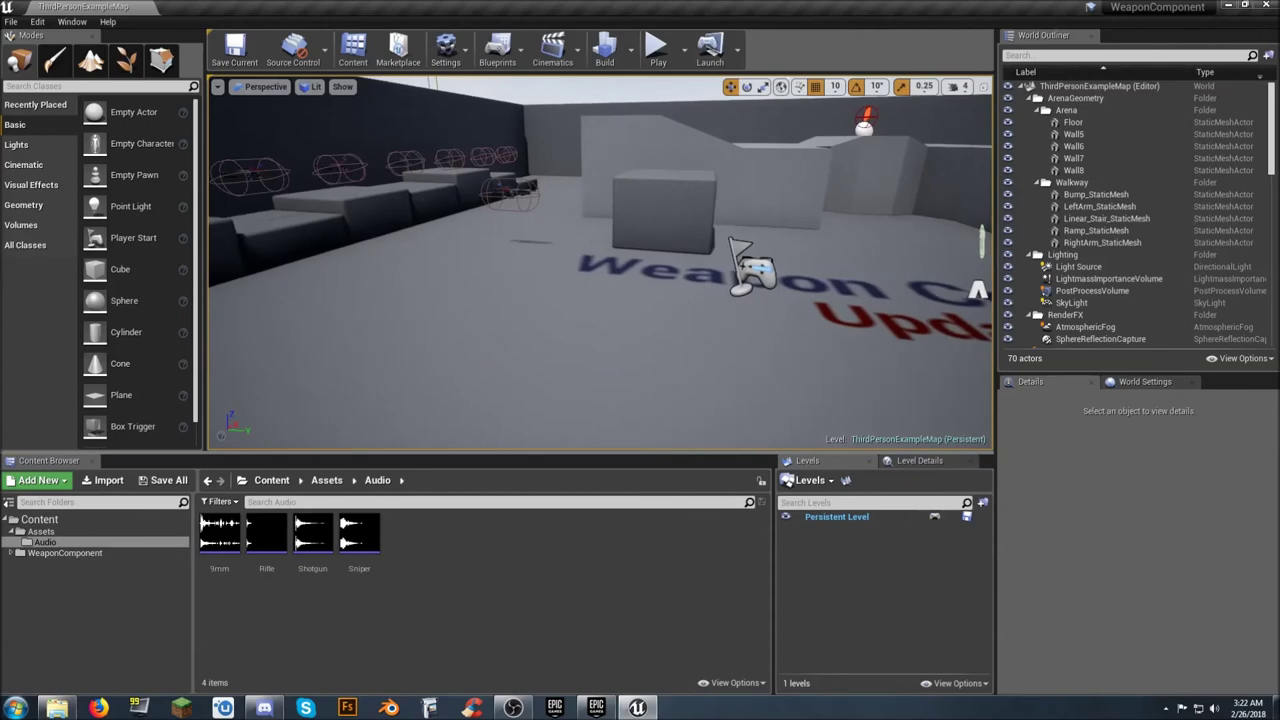
left_click(658, 56)
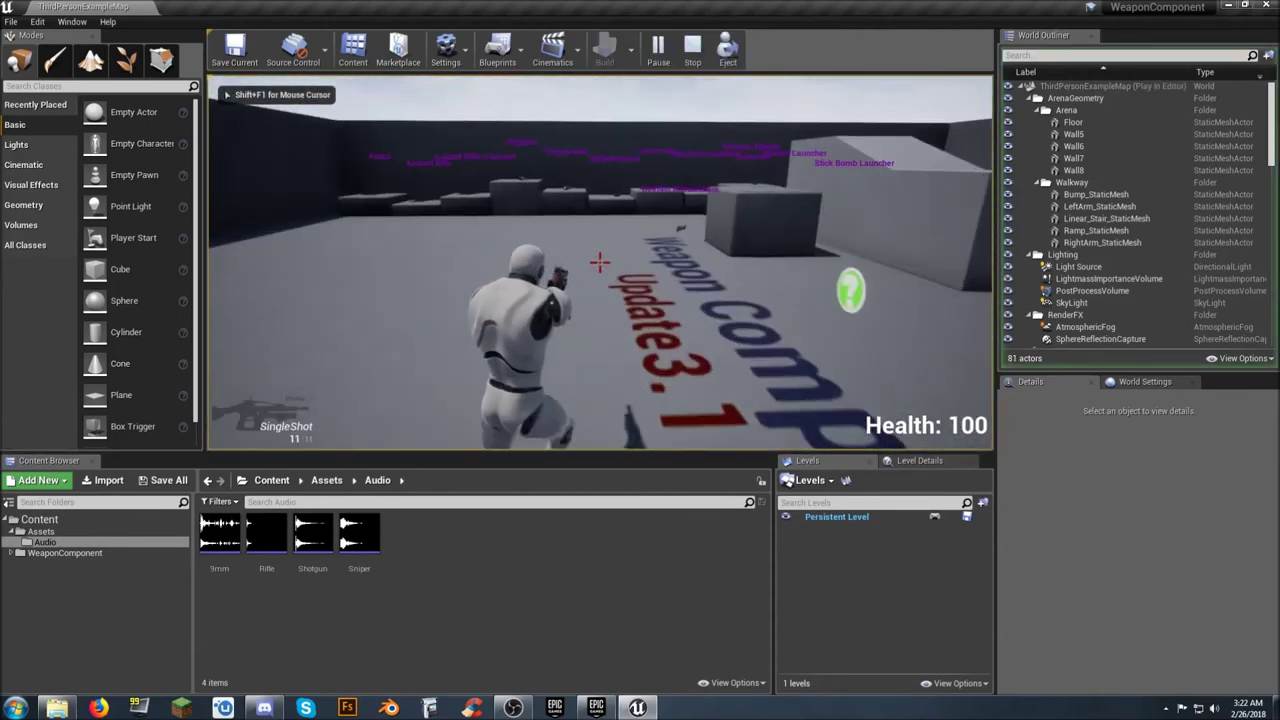
key("w")
key("w")
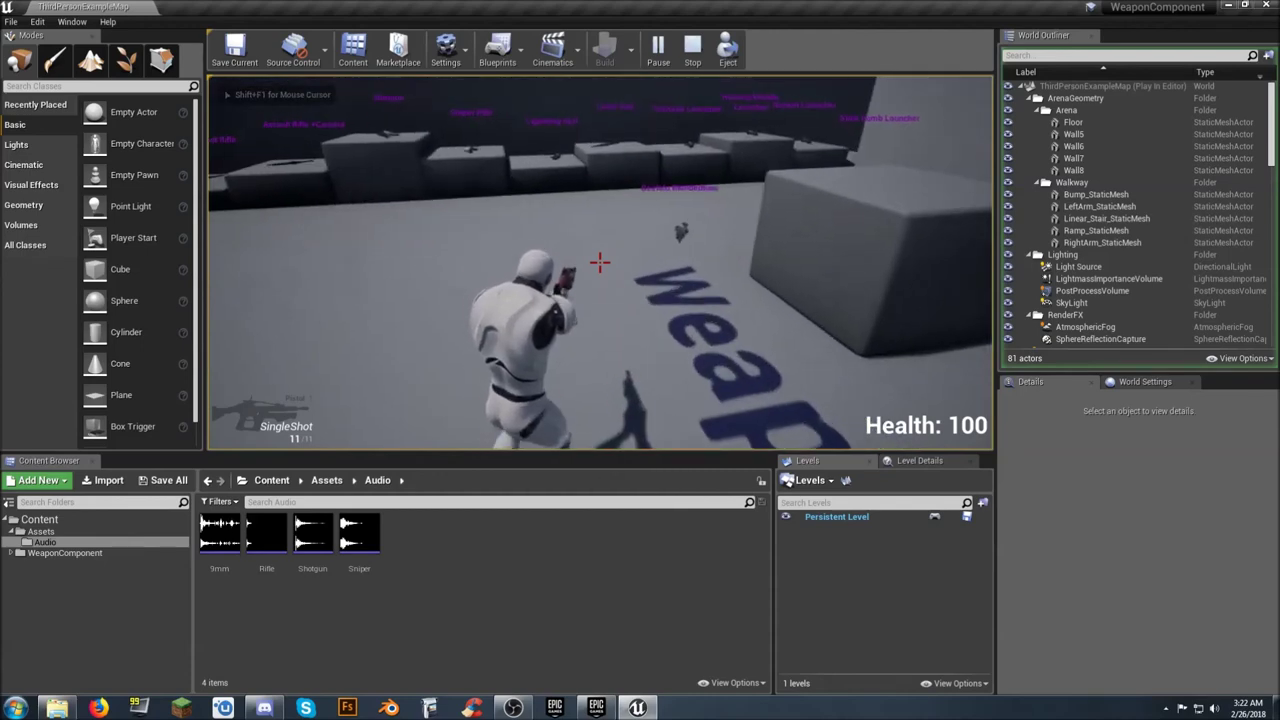
key("w")
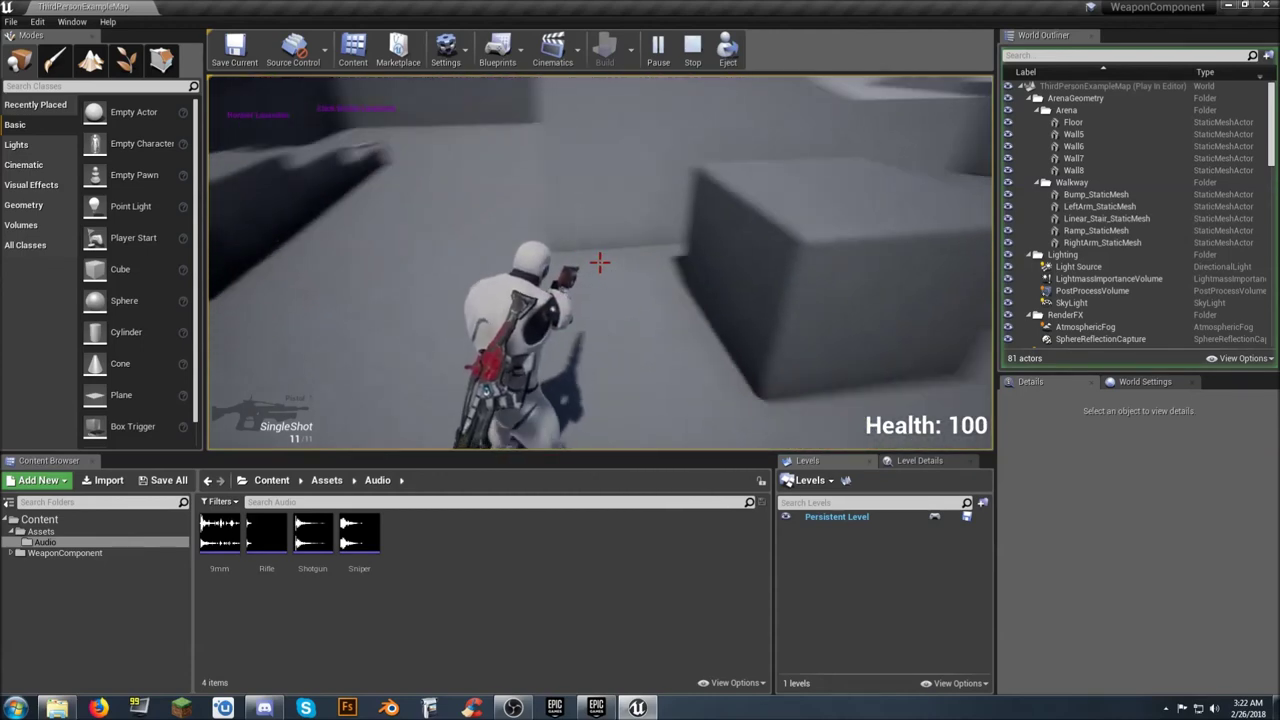
key("w")
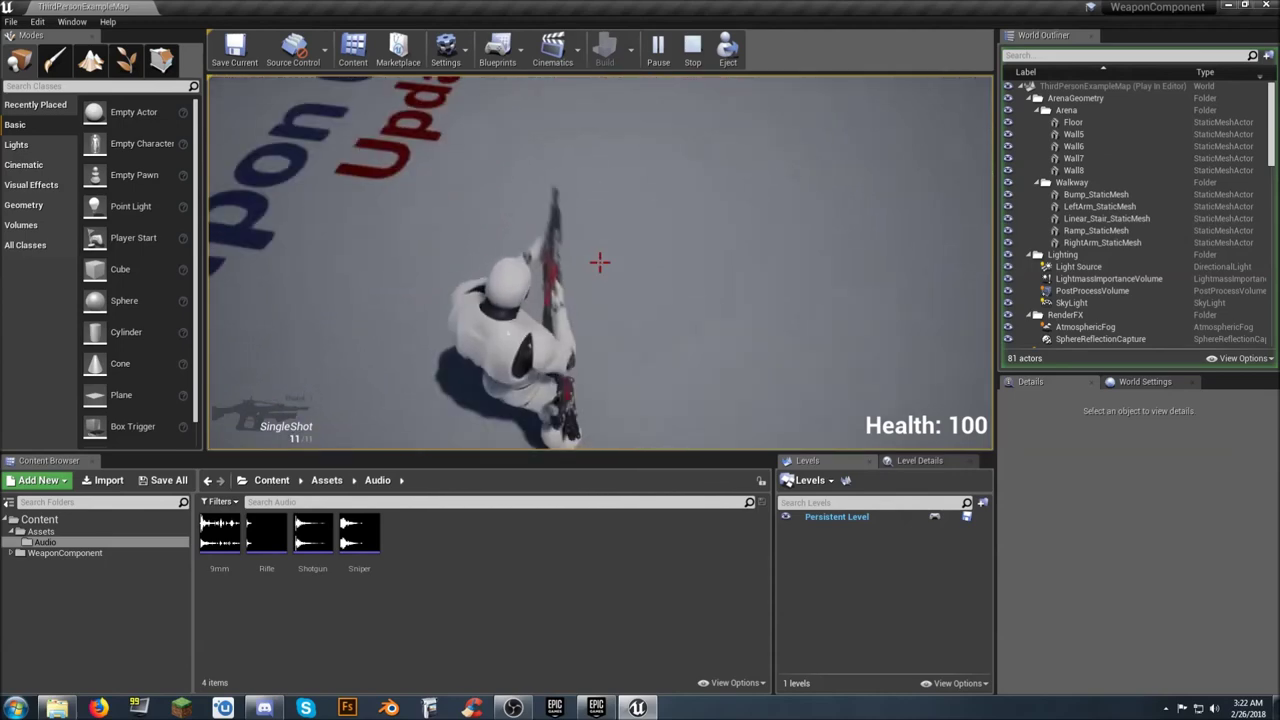
- Equip the Beefalo Blunderbuss, face the control instructions wall and fire several rounds in SingleShot mode
key("2")
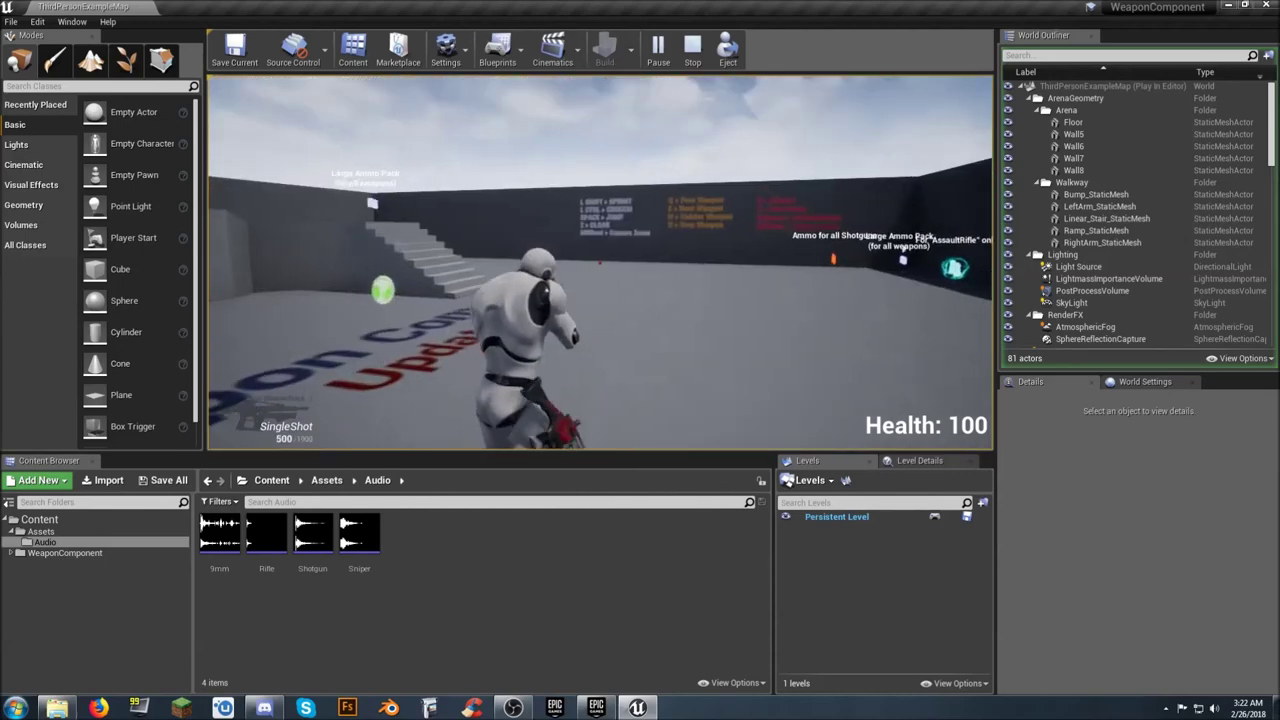
key("d")
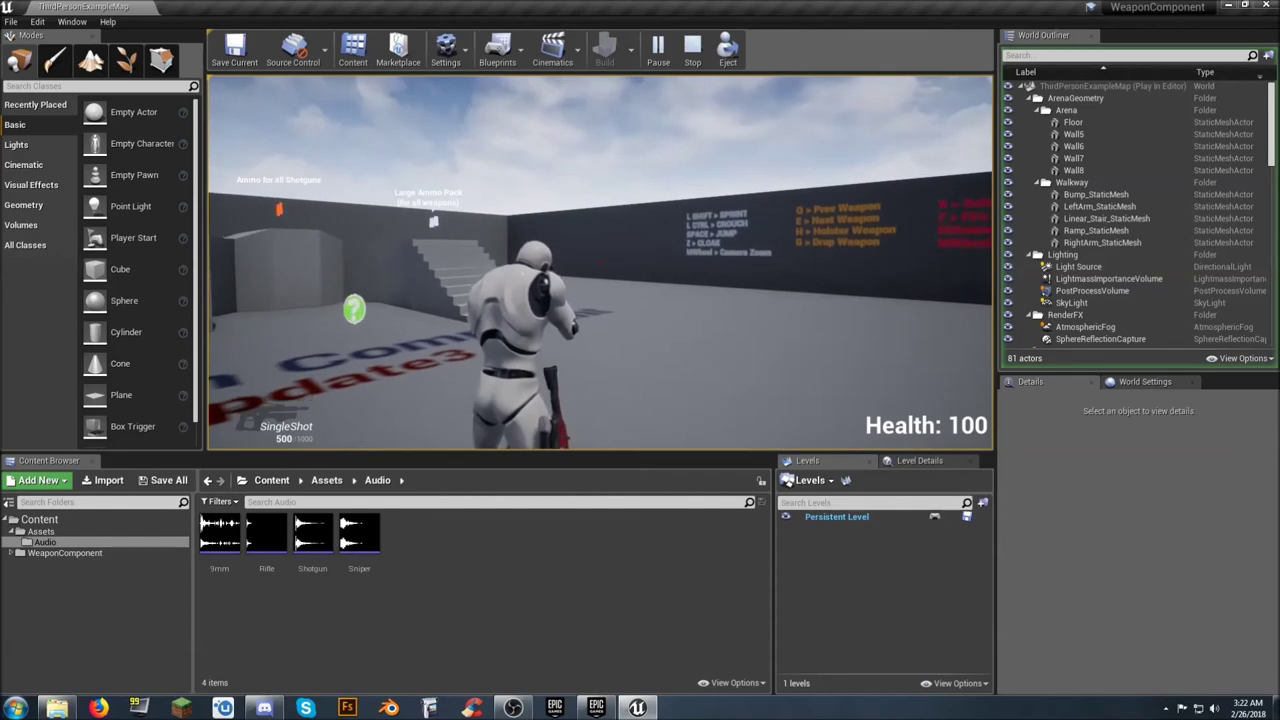
left_click(600, 263)
left_click(600, 263)
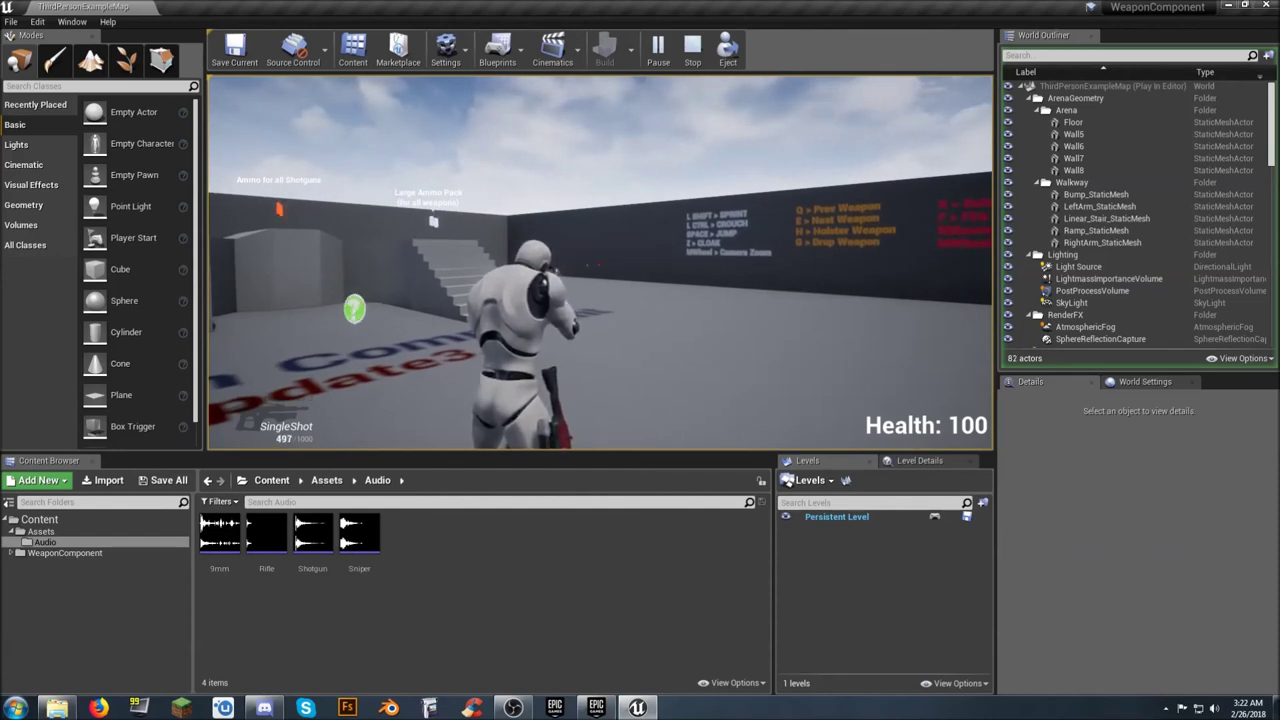
left_click(600, 263)
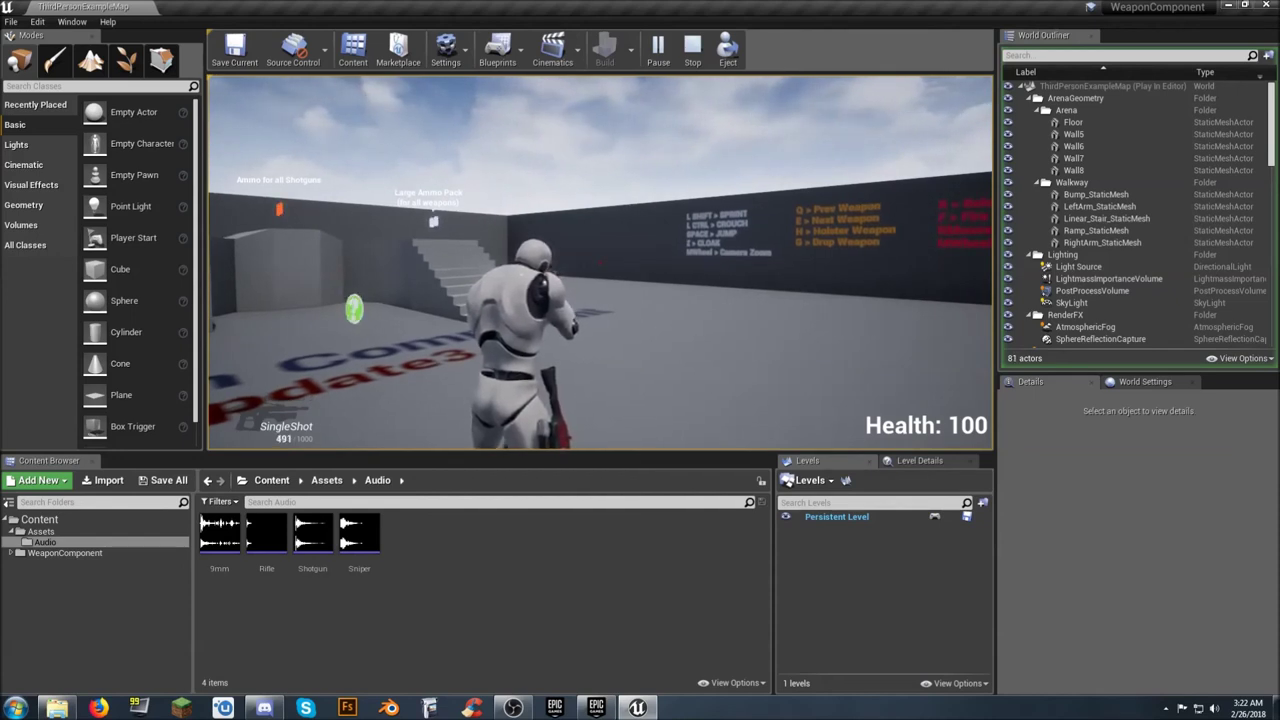
- Switch the Beefalo Blunderbuss to Burst fire mode and fire a couple of bursts
key("f")
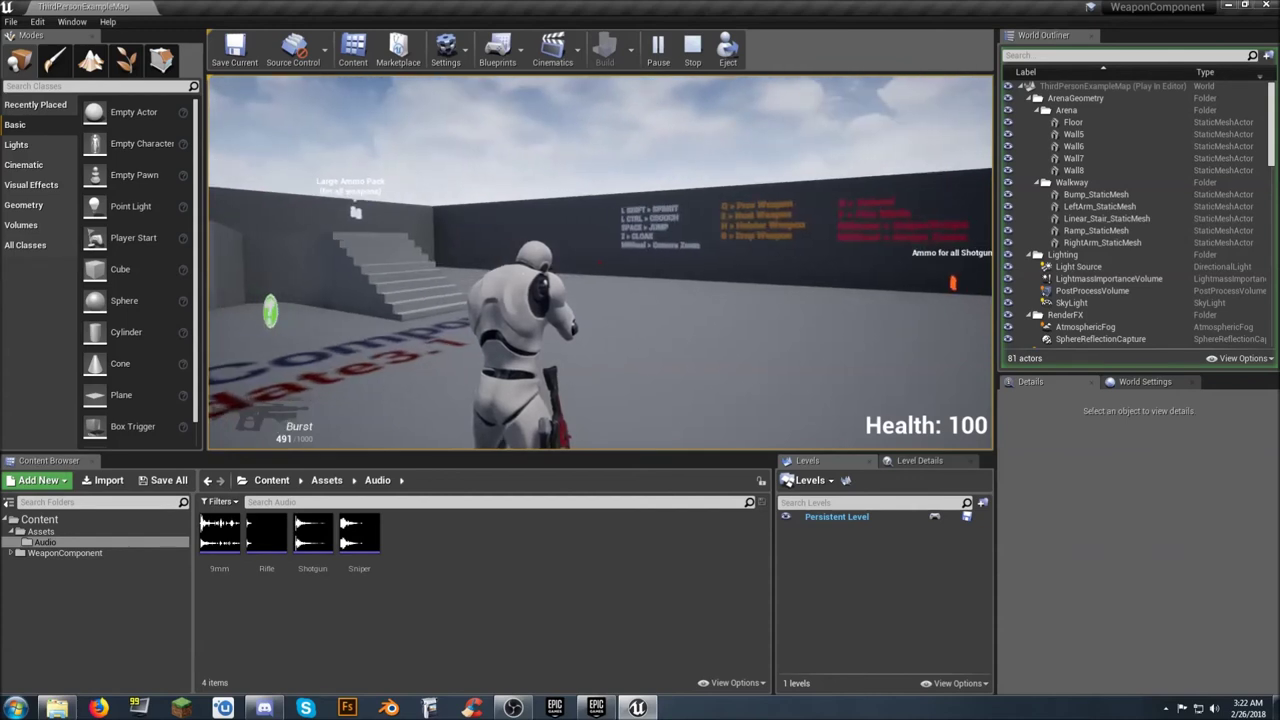
left_click(600, 263)
left_click(600, 263)
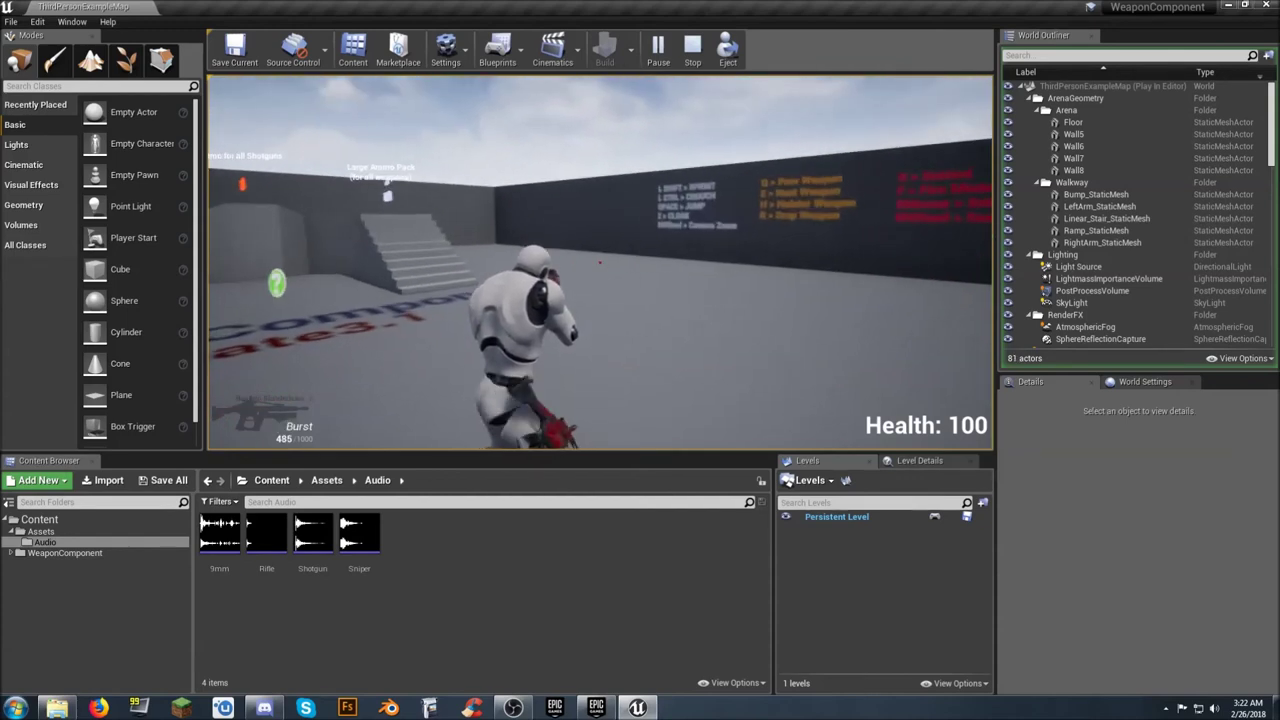
- Fire more bursts with the Beefalo Blunderbuss, switch it to FullAuto mode and fire a volley
left_click(600, 263)
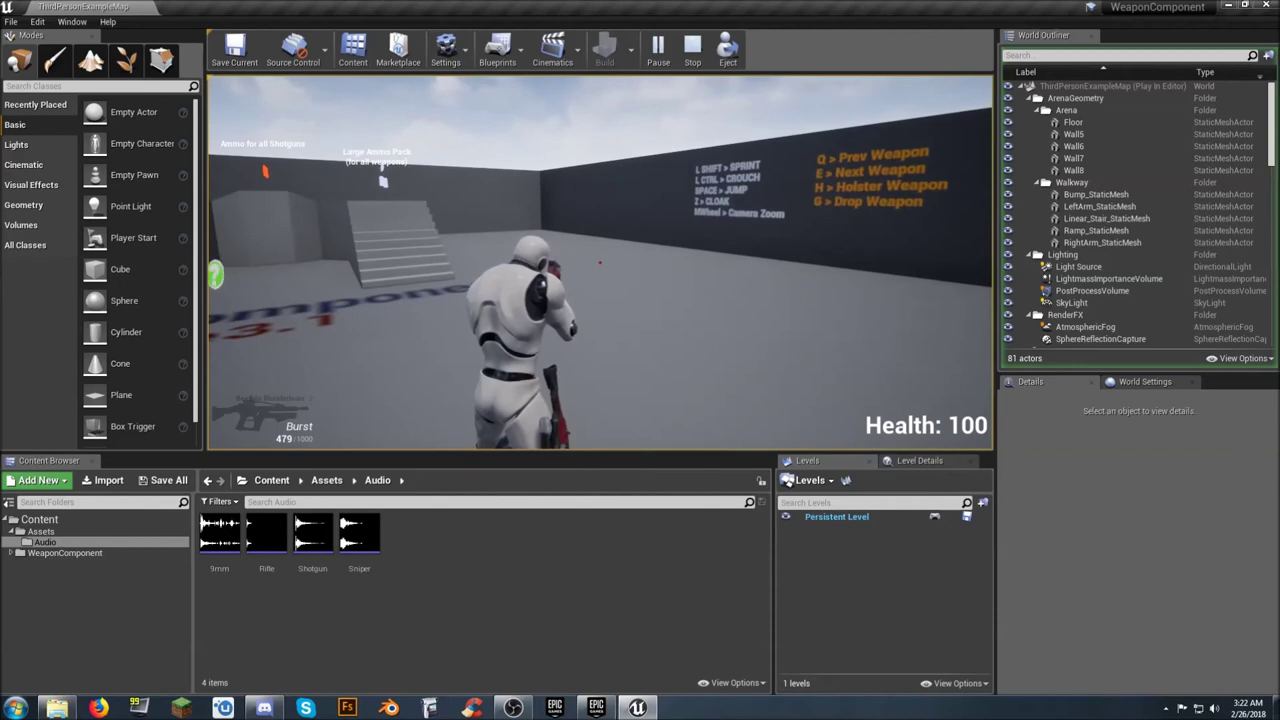
key("x")
left_click(600, 262)
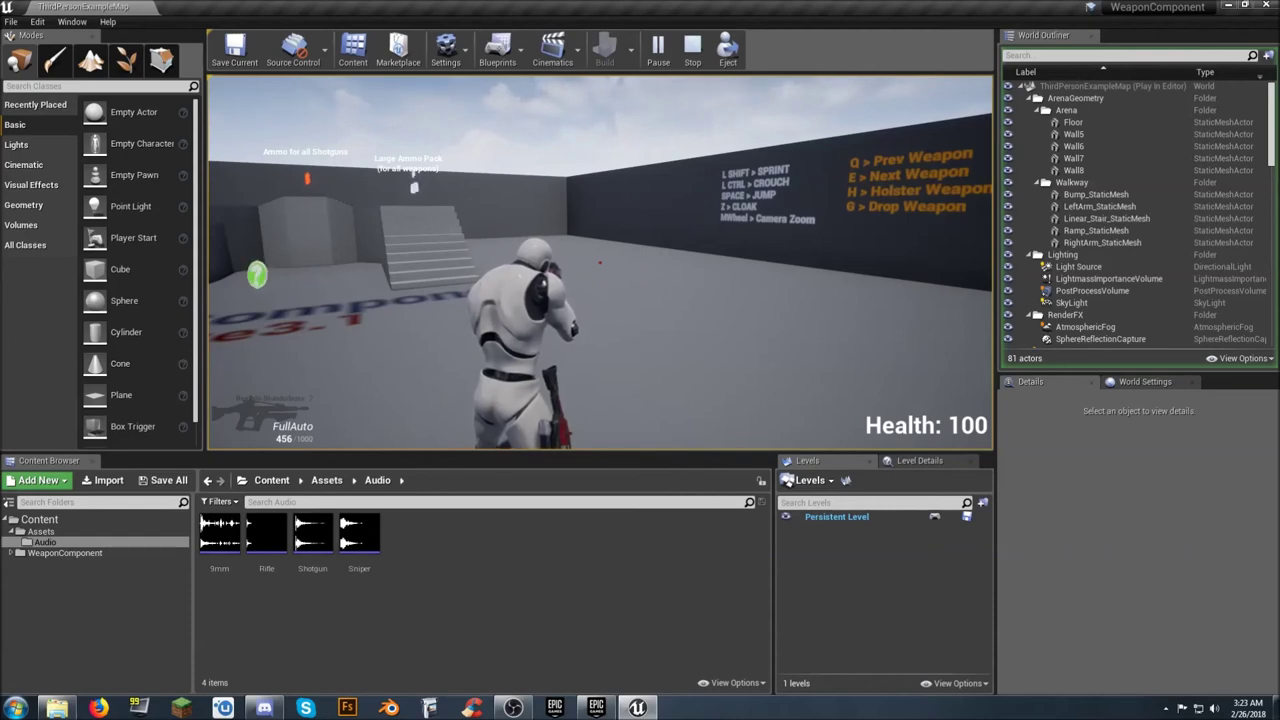
- Holster and re-equip the Beefalo Blunderbuss and the pistol in turn, finishing with the pistol drawn
key("h")
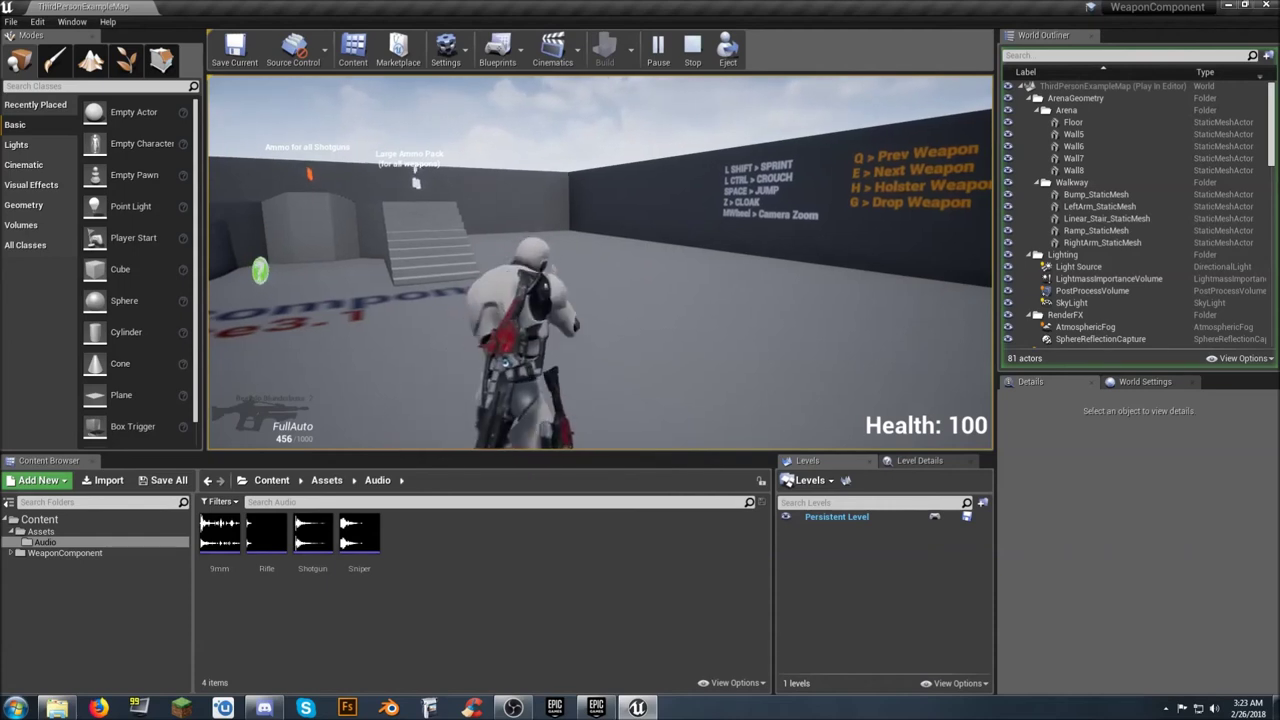
key("e")
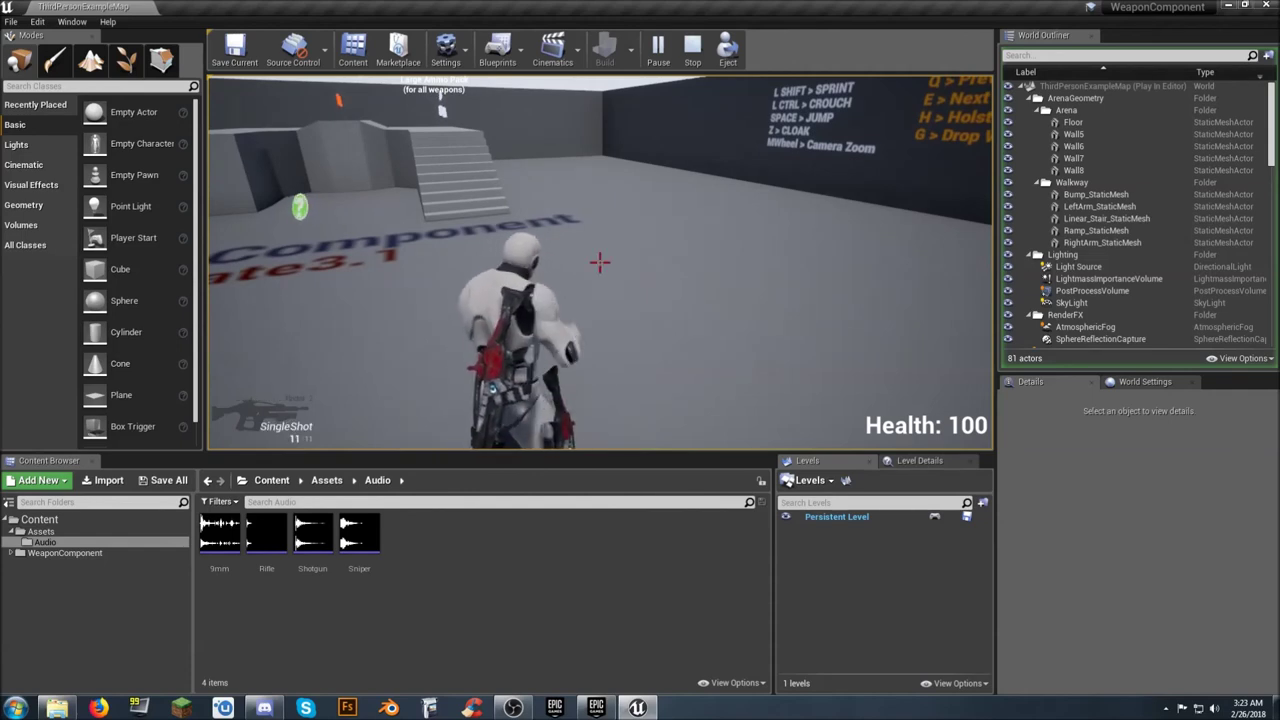
key("h")
key("q")
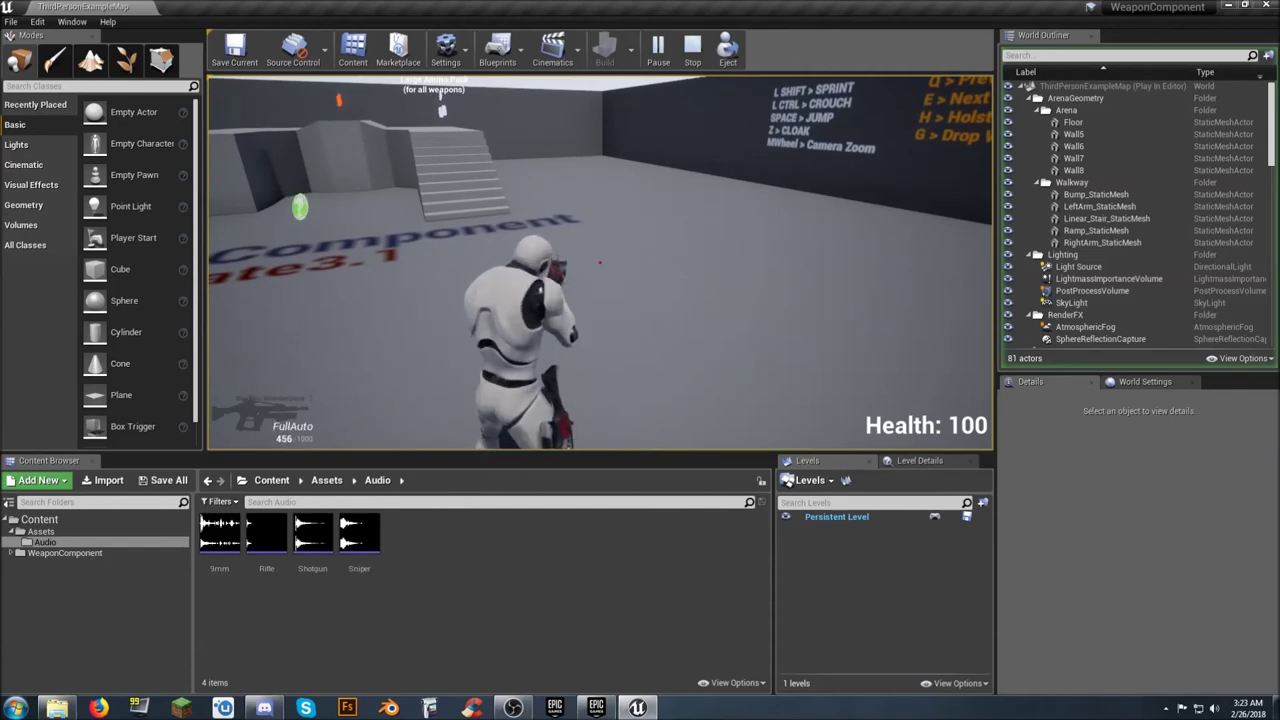
key("h")
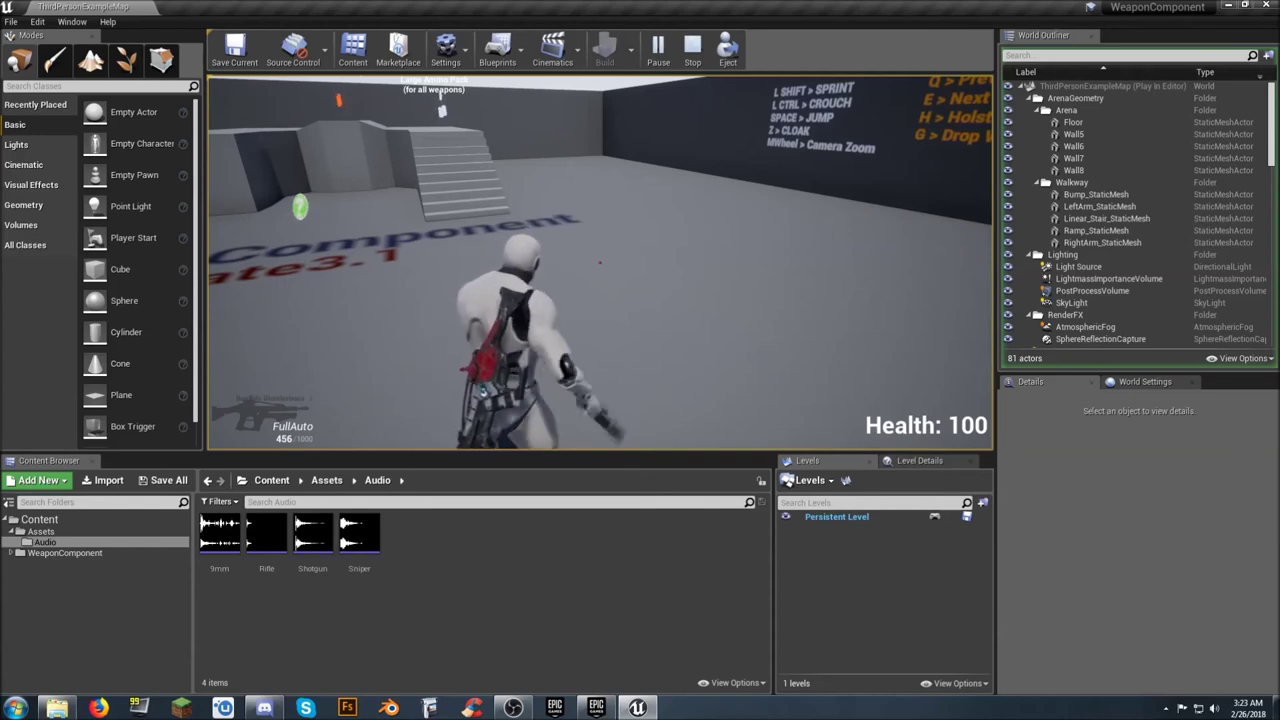
key("q")
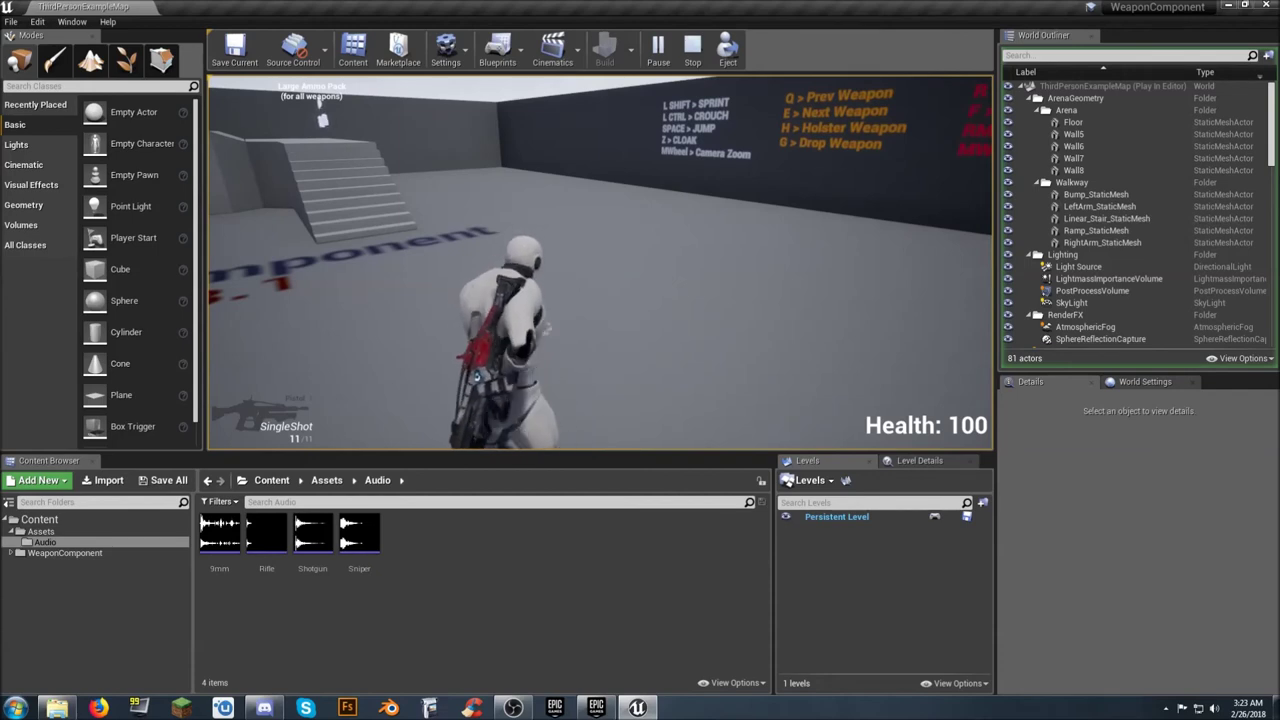
key("h")
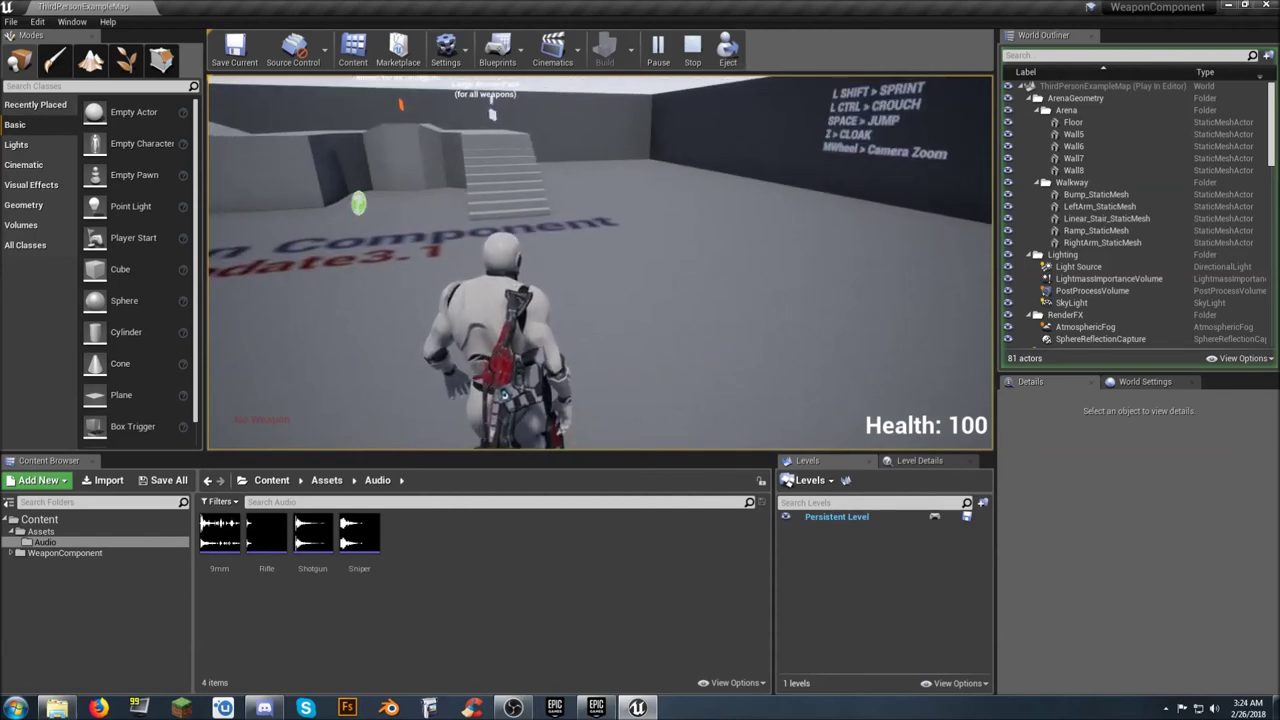
key("1")
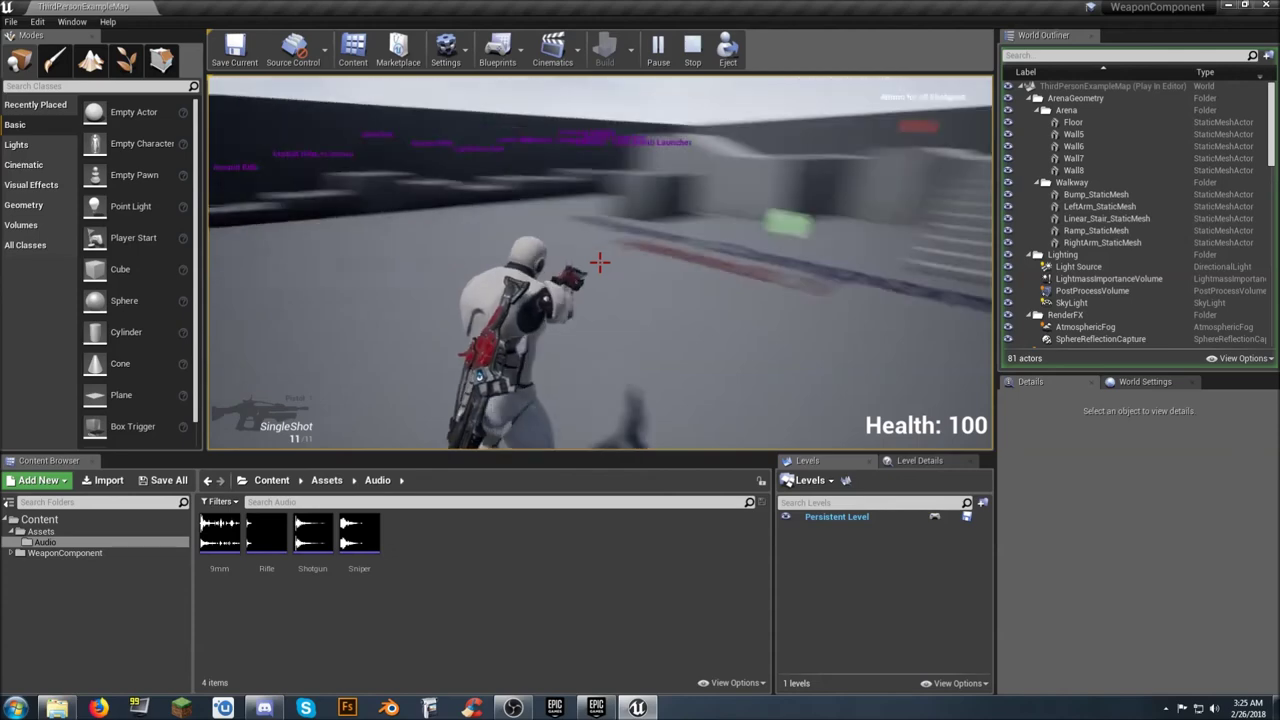
- Walk the character past the row of weapon pedestals with the pistol drawn and end the play session
key("w")
key("w")
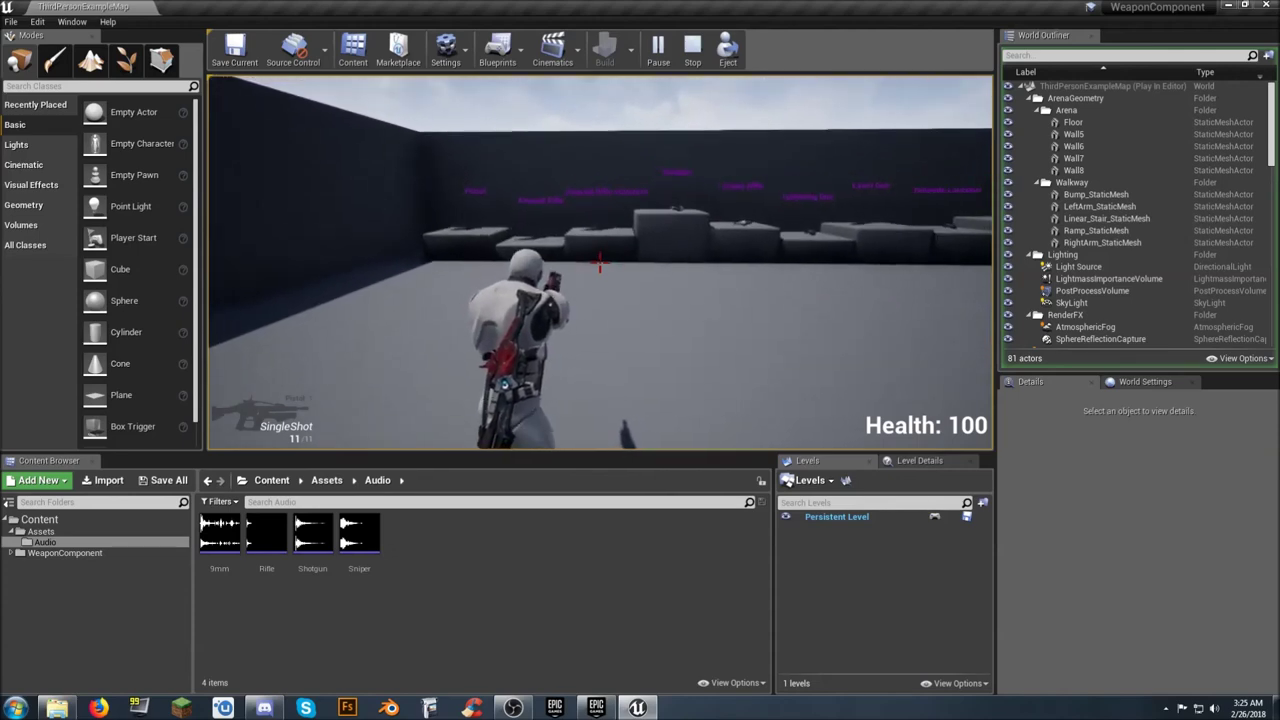
key("w")
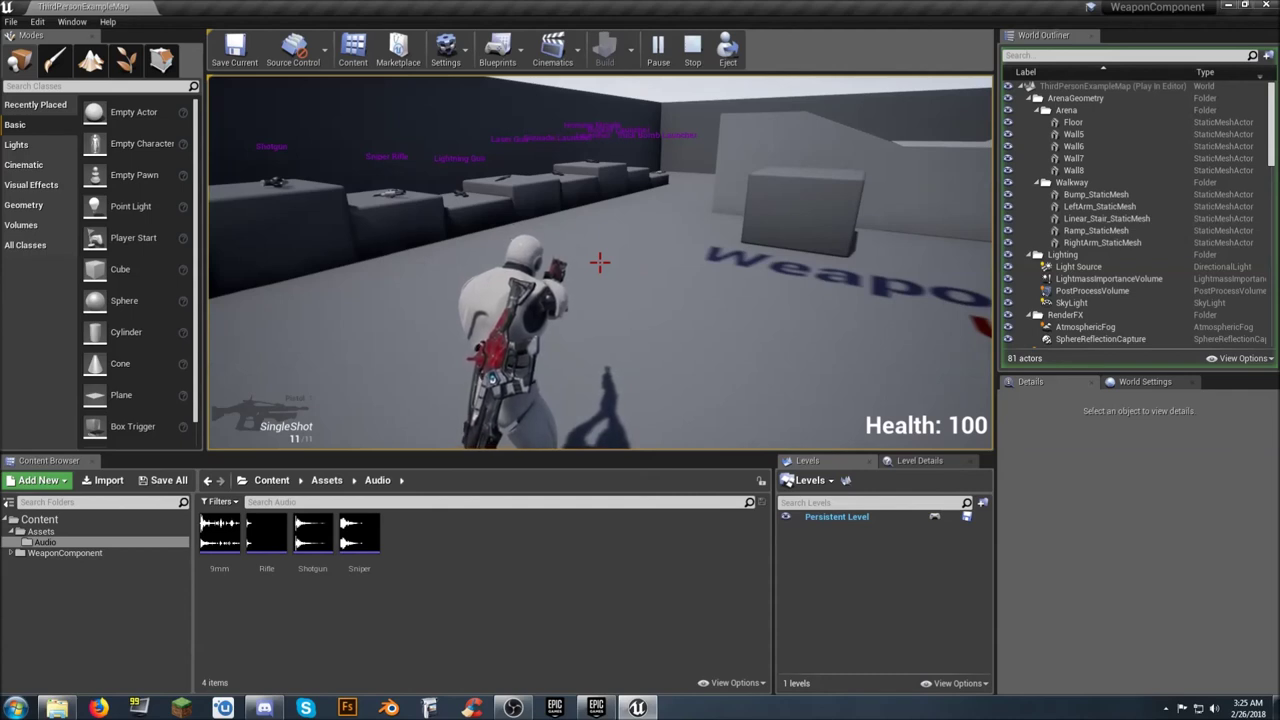
key("Escape")
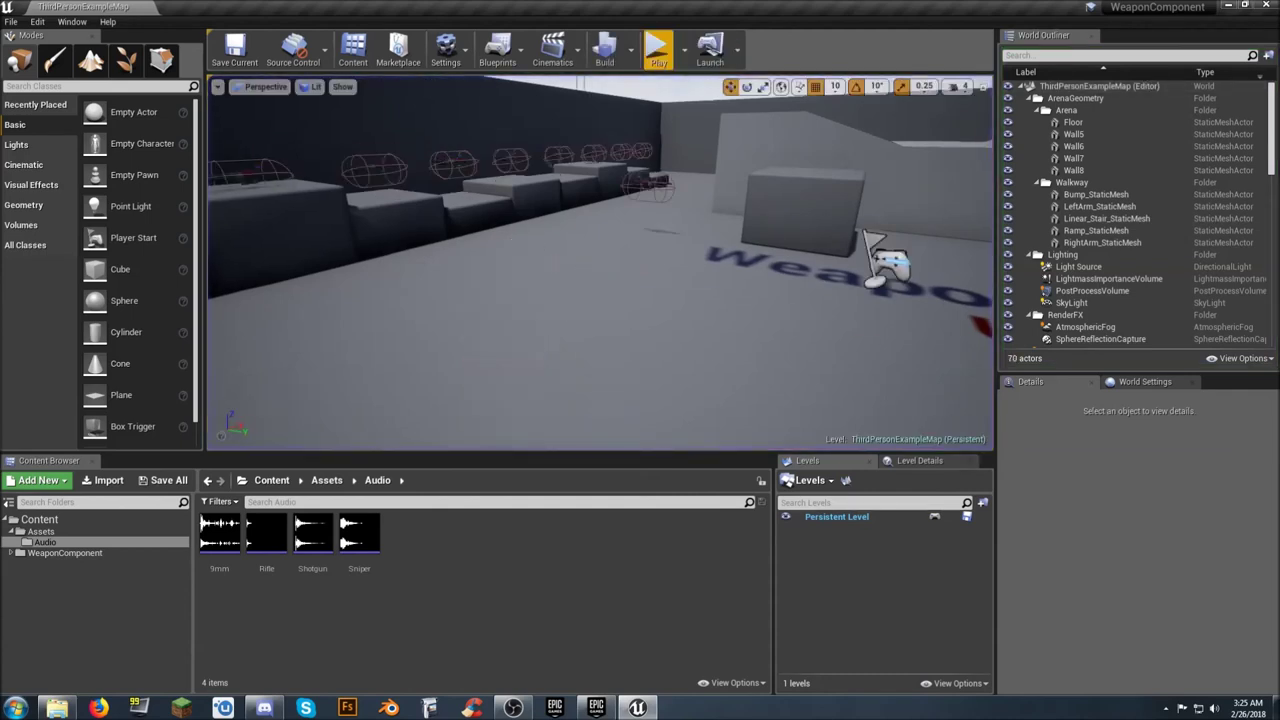
- Collapse the ArenaGeometry, Lighting and RenderFX folders in the World Outliner and look through the remaining actors
left_click(1029, 98)
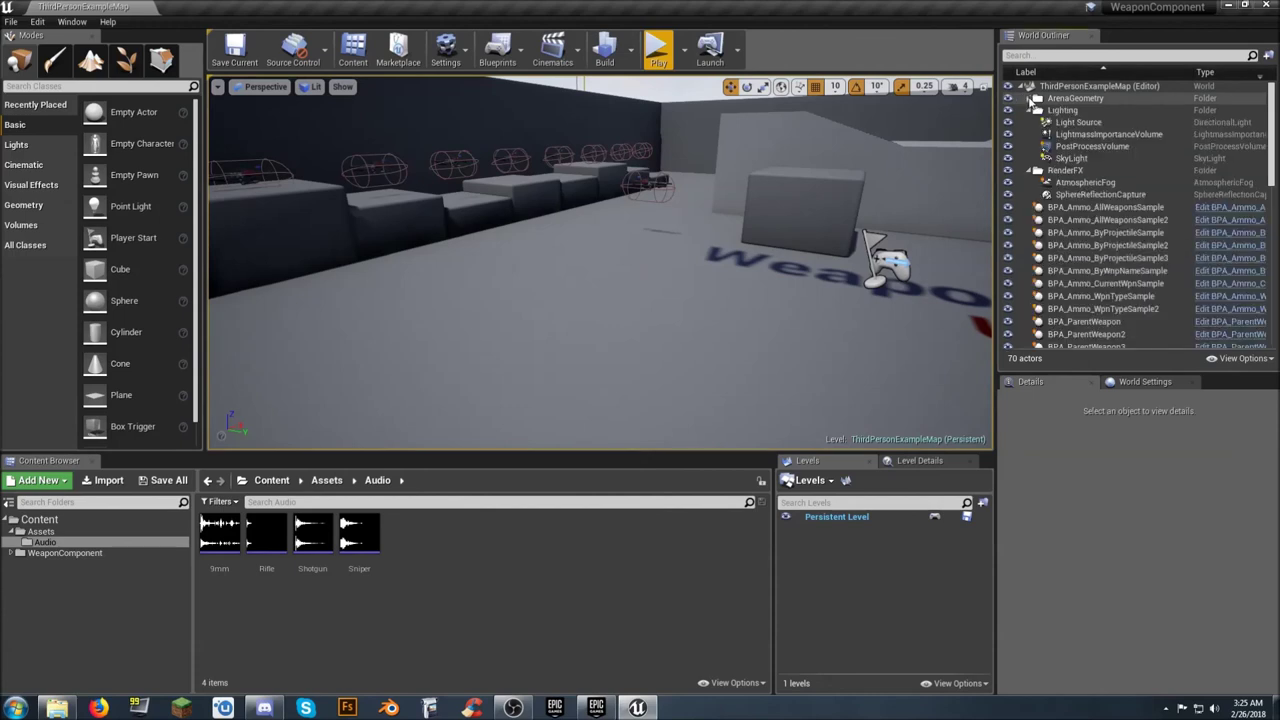
left_click(1029, 110)
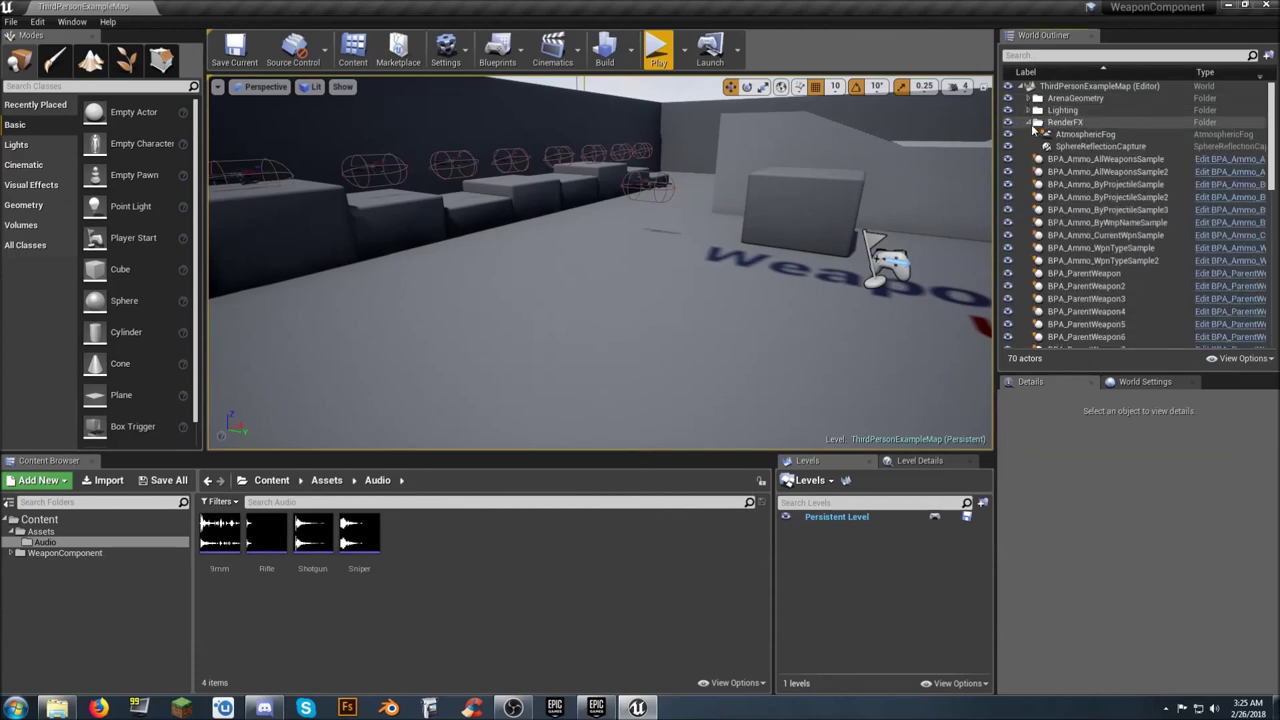
left_click(1031, 122)
left_click_drag(1271, 150, 1261, 329)
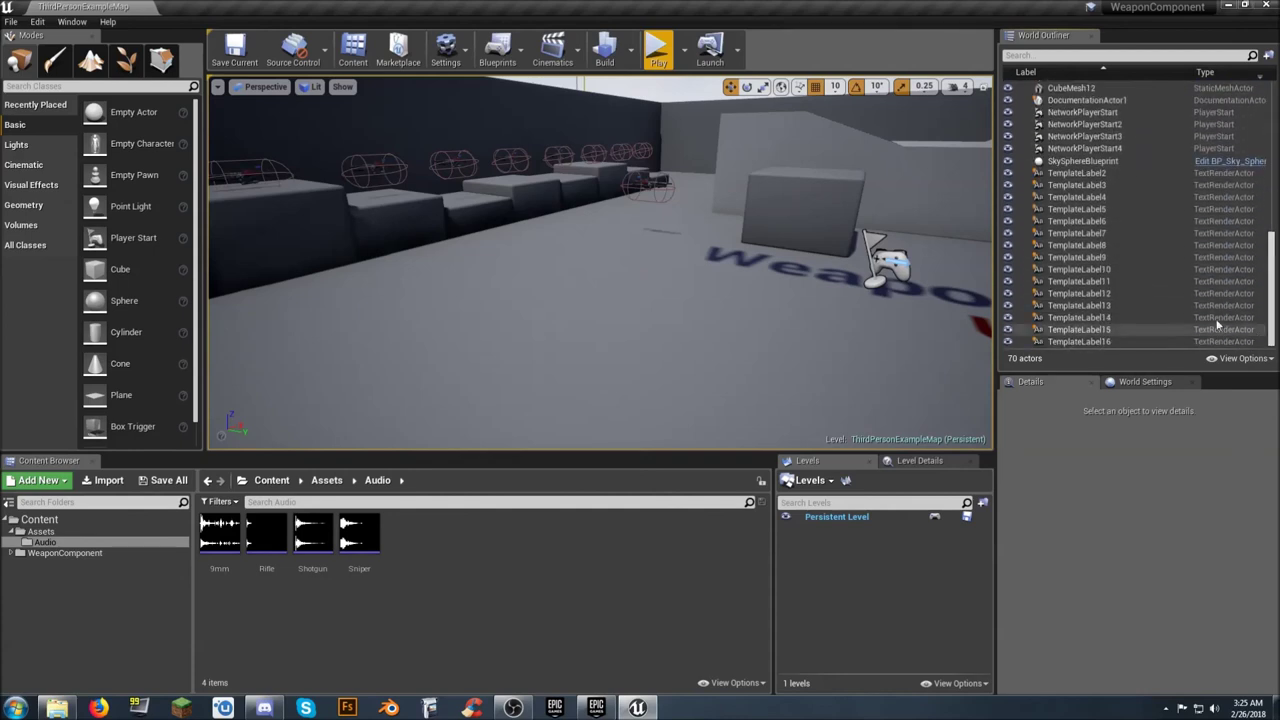
scroll(1122, 180, "up", 2)
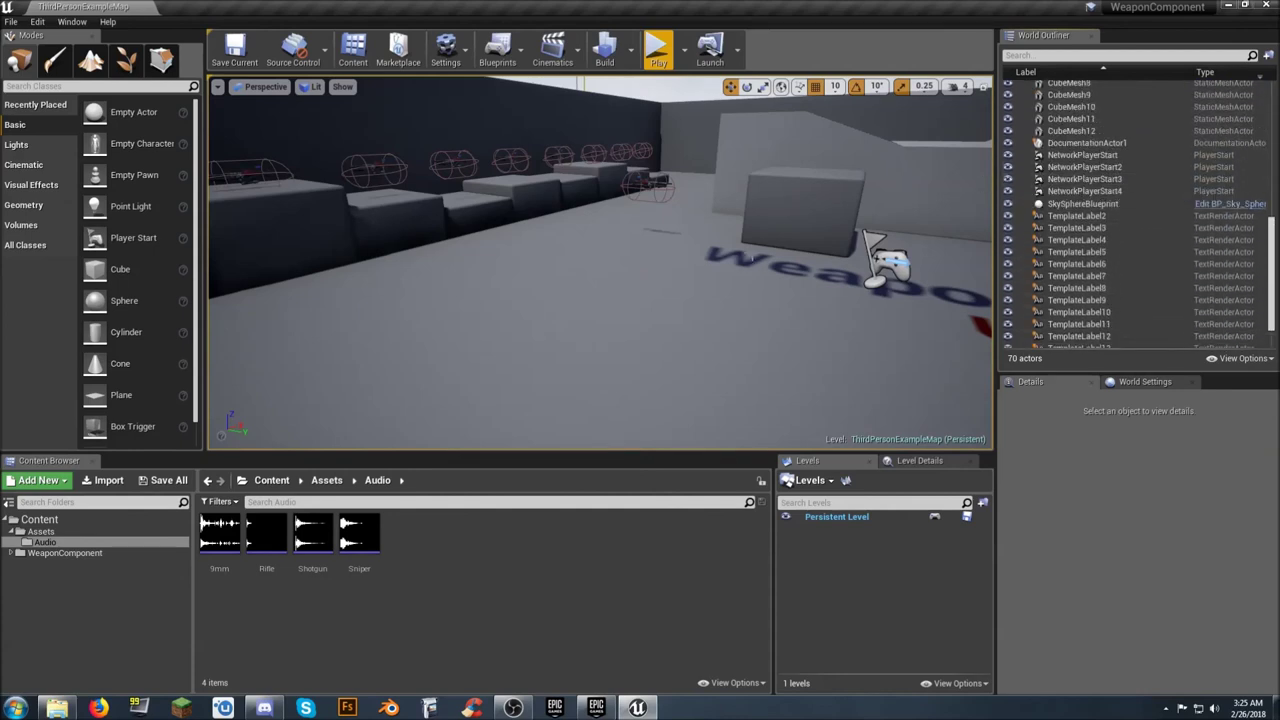
- Rename the BeefaloBart weapon actor floating in the arena to BeefaloGun
left_click(659, 179)
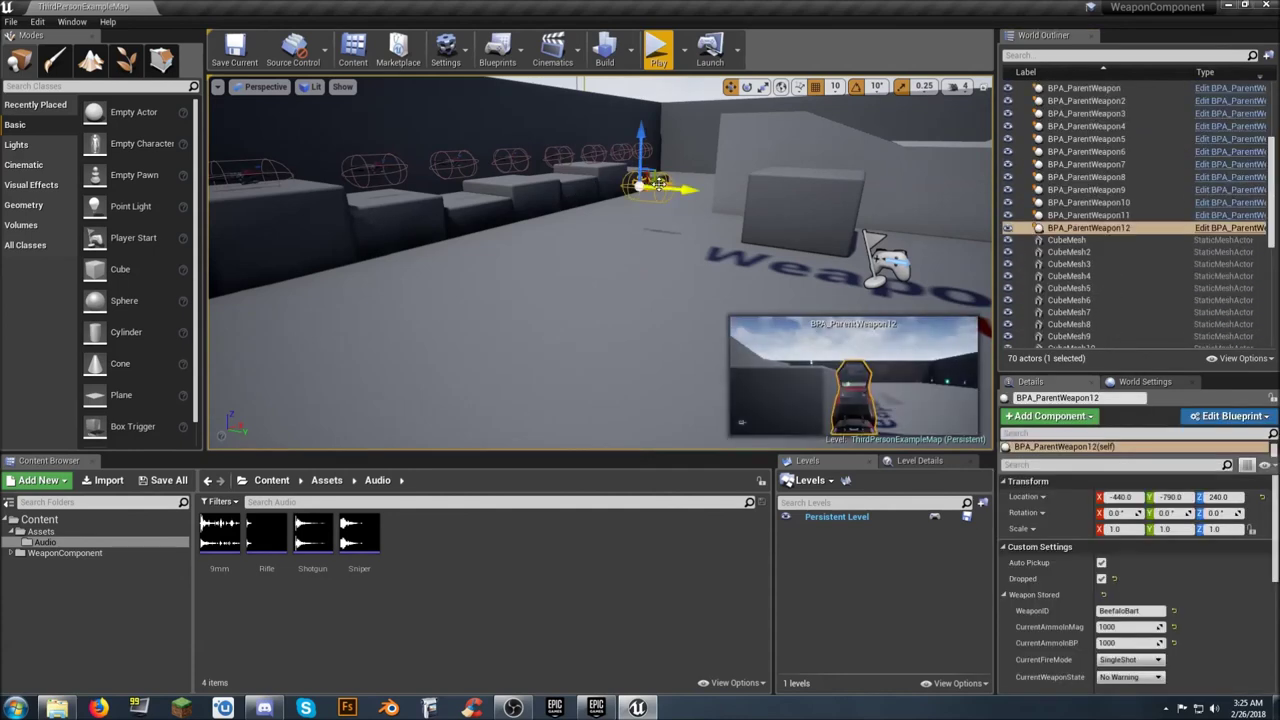
left_click(1134, 229)
left_click(1136, 231)
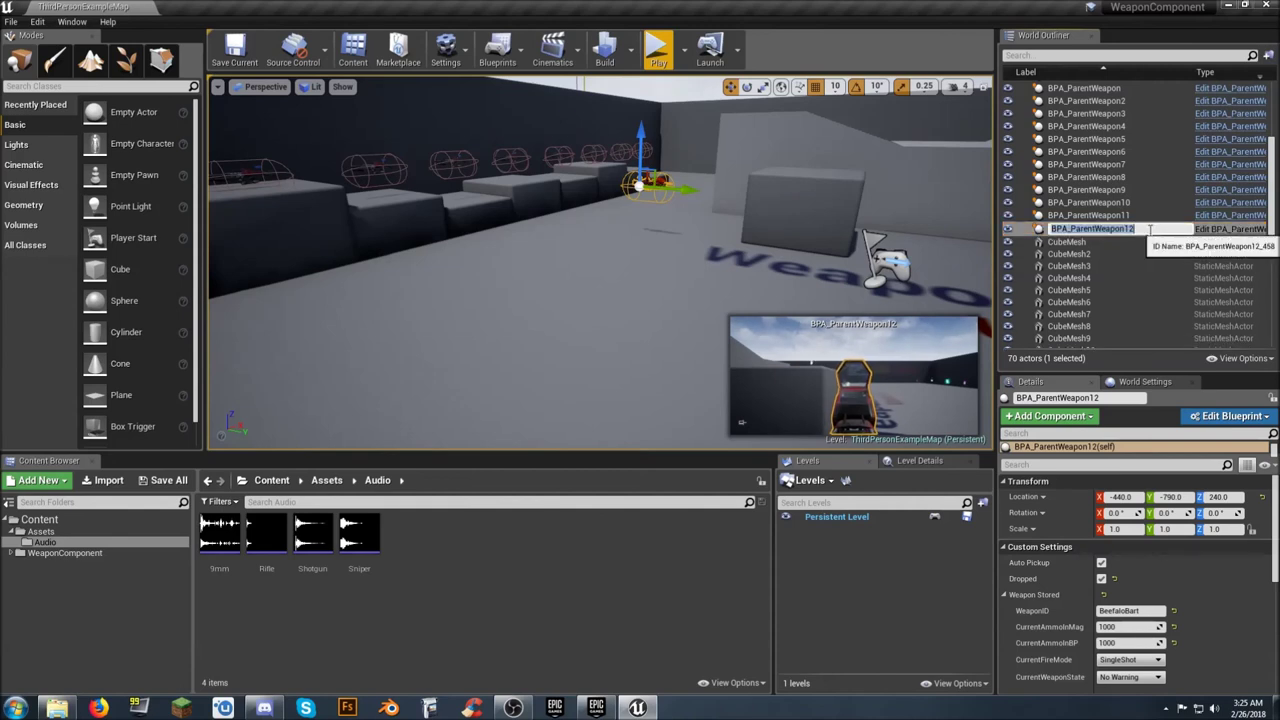
type("BeefaloGun")
key("Return")
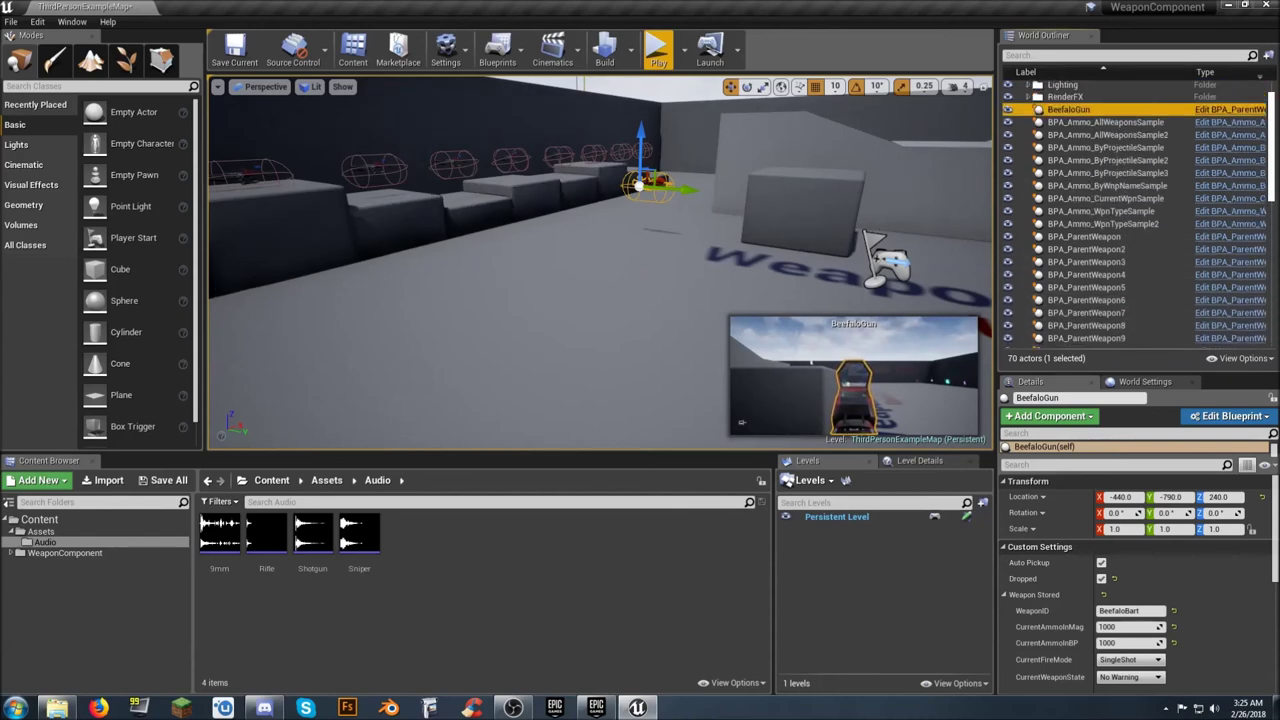
left_click_drag(1271, 148, 1271, 136)
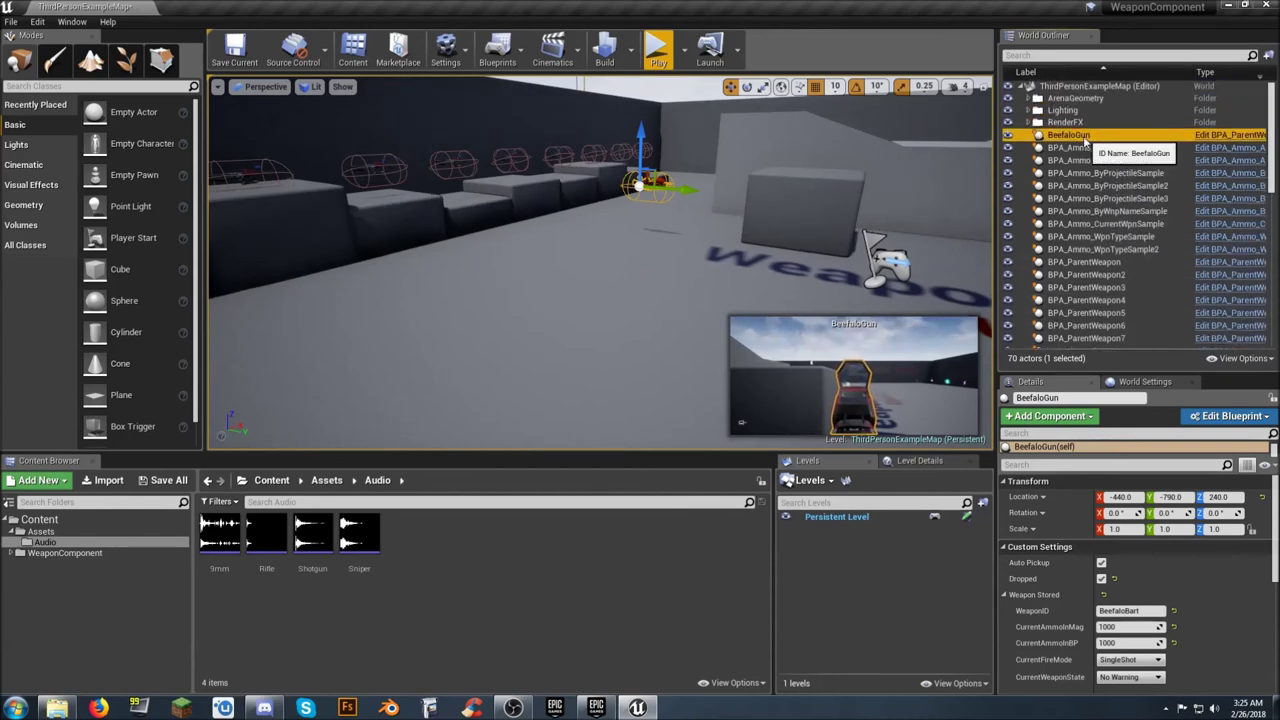
key("F2")
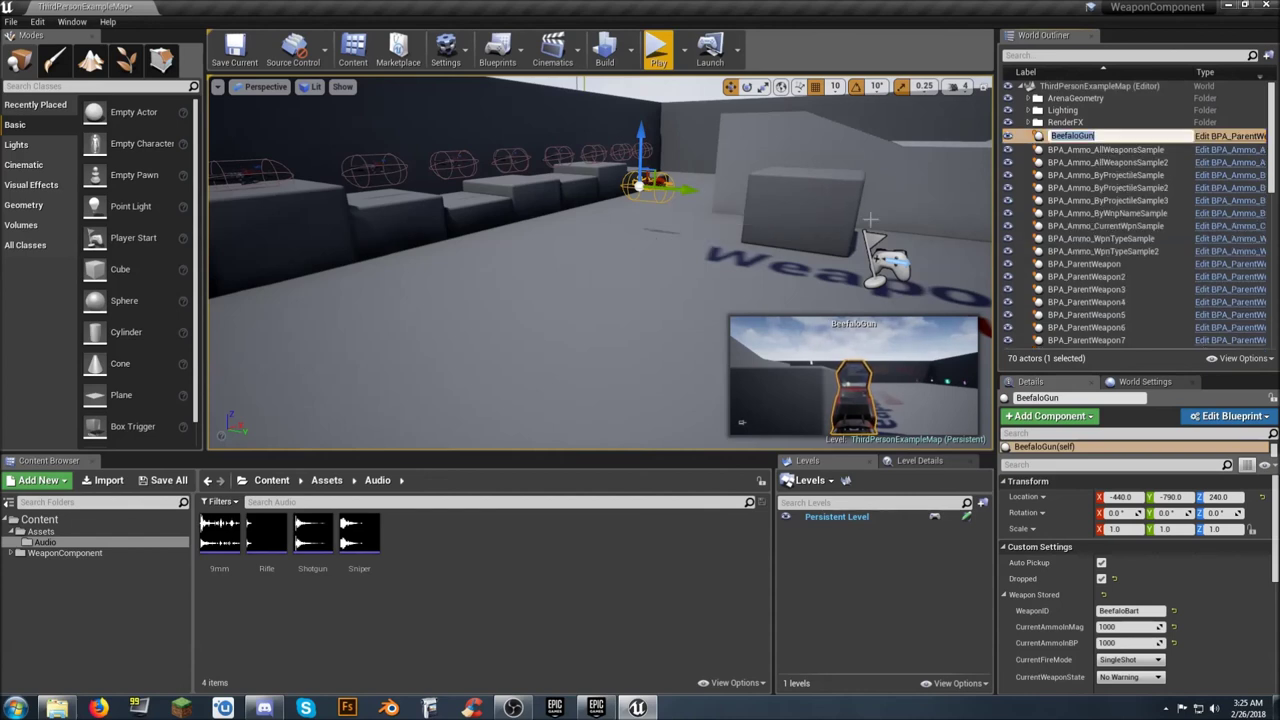
left_click(1053, 136)
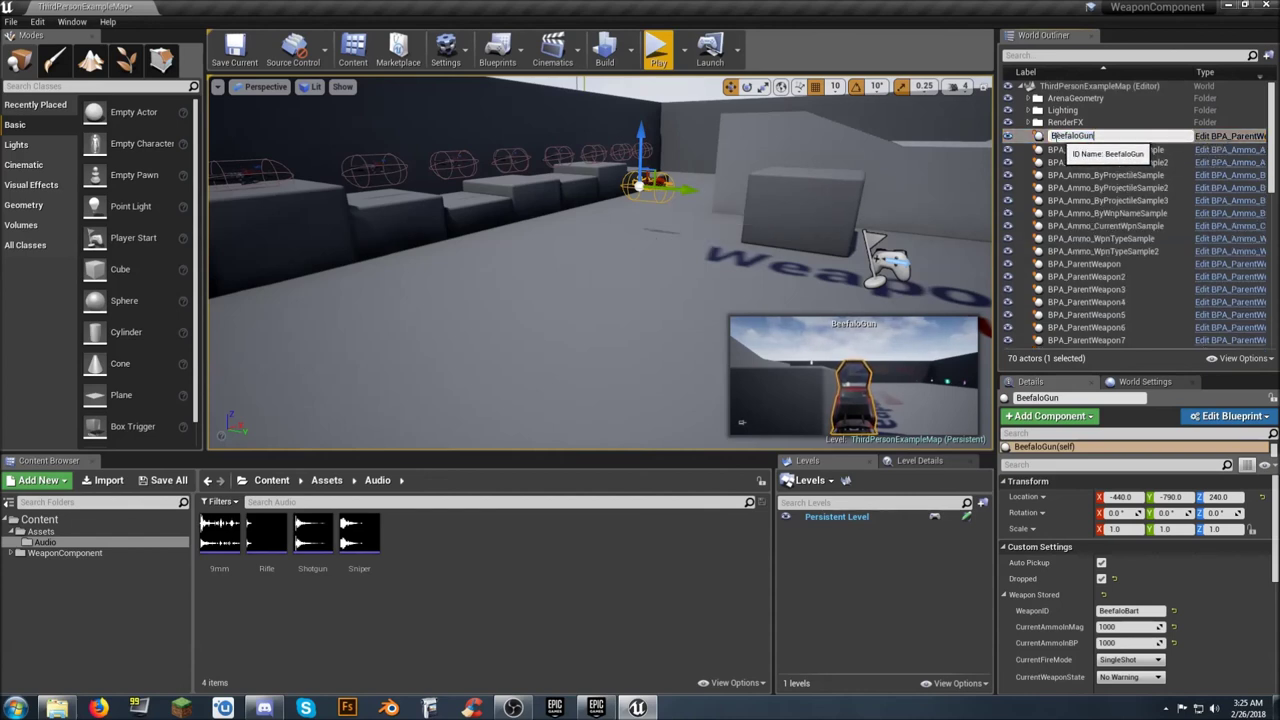
right_click(1048, 137)
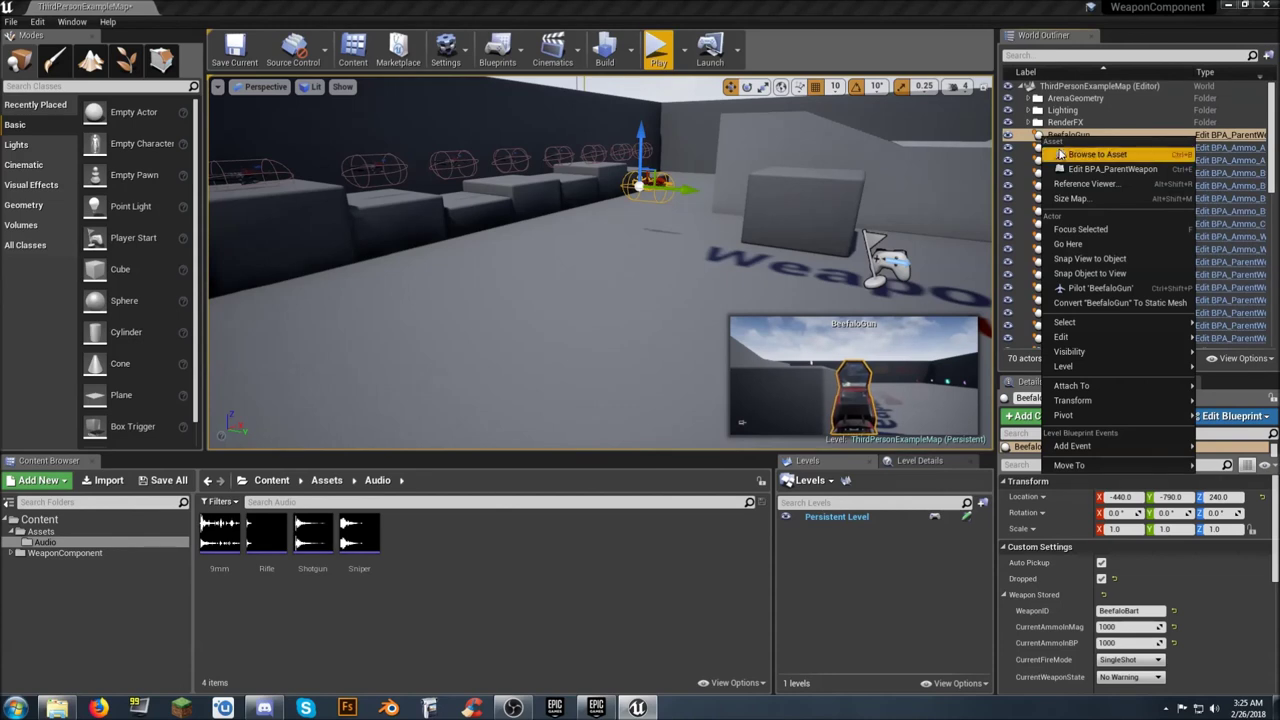
right_click_drag(900, 190, 898, 188)
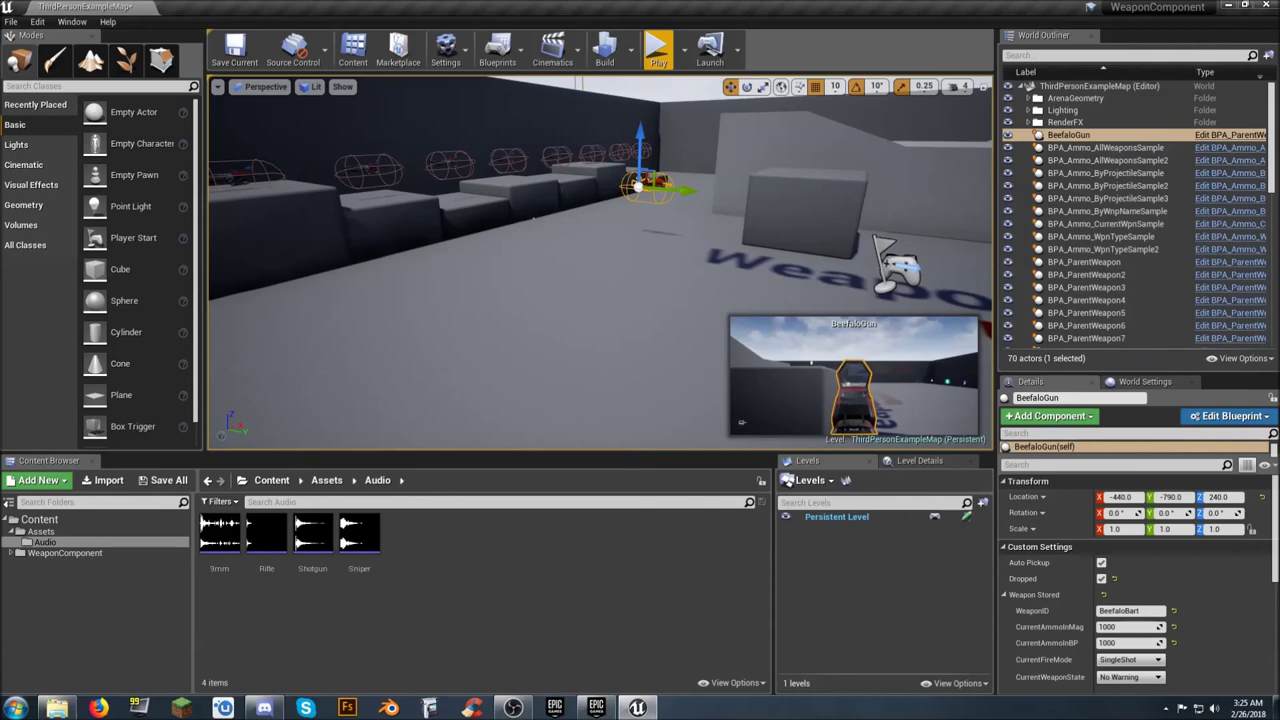
- Try placing a second copy of BeefaloGun at about X -790, Y -740 in the arena, then delete the copy
key("ctrl+v")
right_click_drag(880, 240, 730, 250)
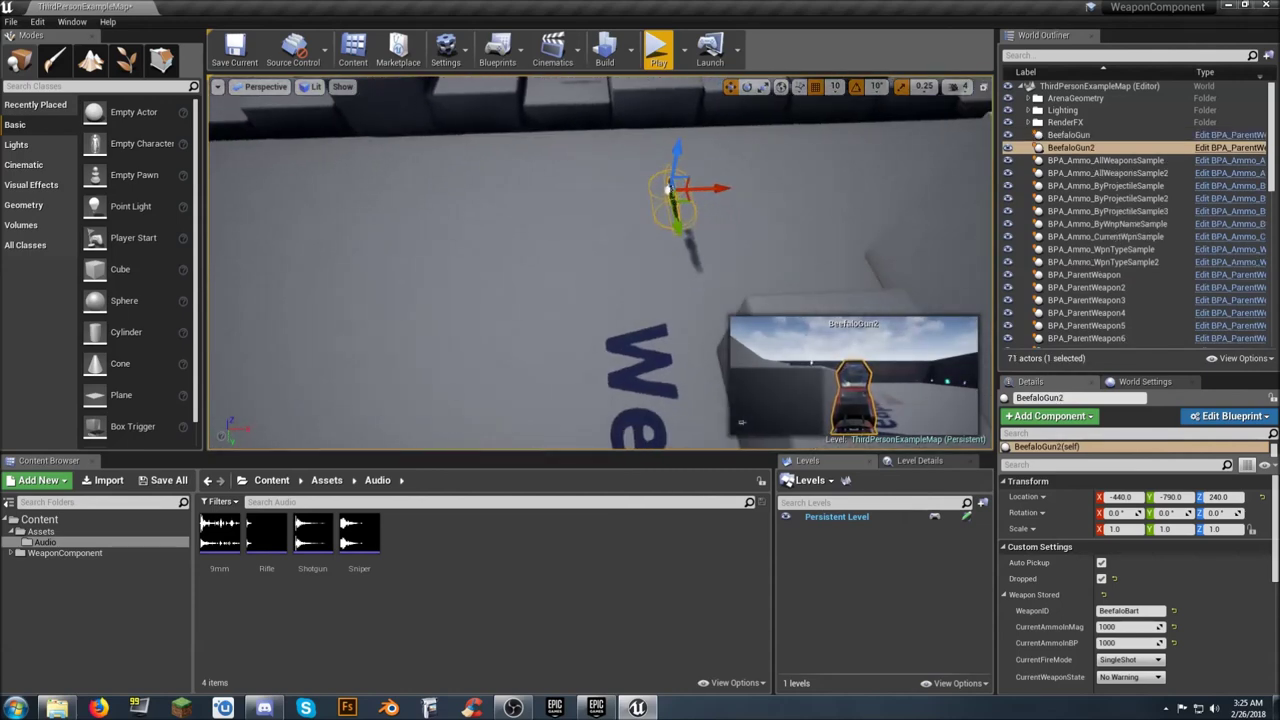
left_click_drag(731, 189, 504, 196)
right_click_drag(535, 400, 430, 457)
left_click_drag(775, 214, 787, 235)
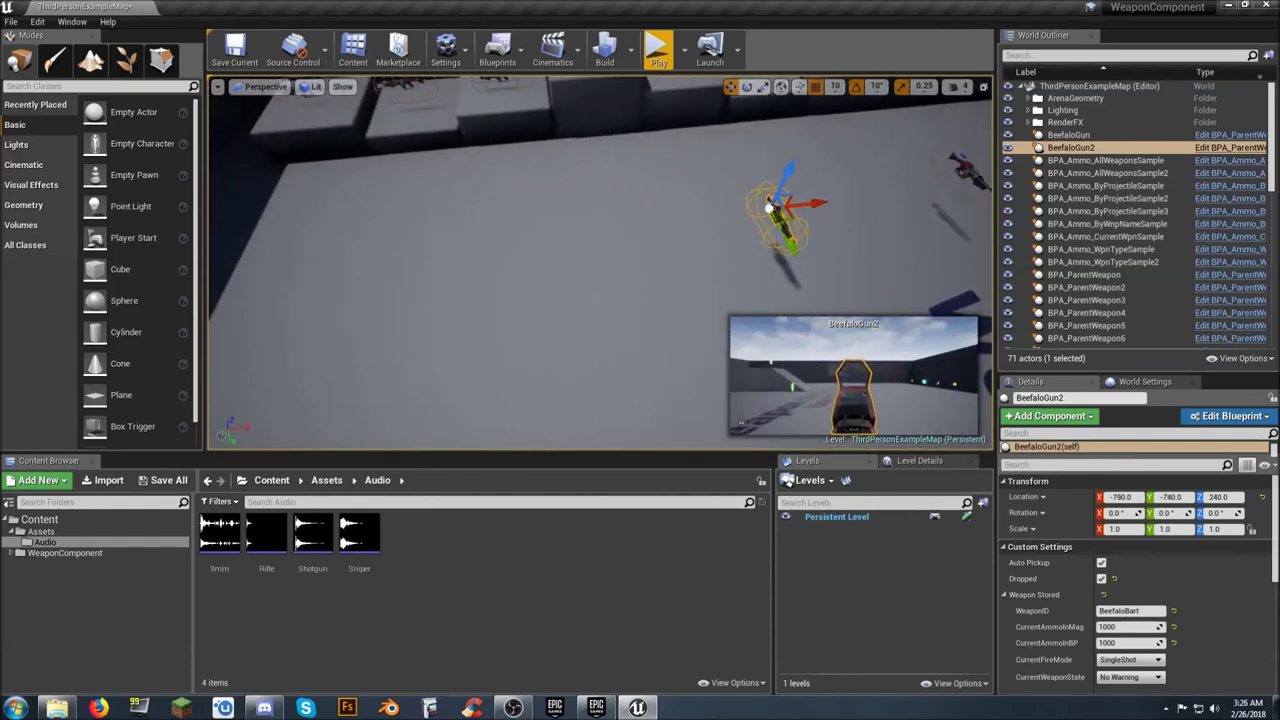
right_click_drag(787, 235, 900, 235)
left_click_drag(985, 334, 983, 325, "alt")
key("Delete")
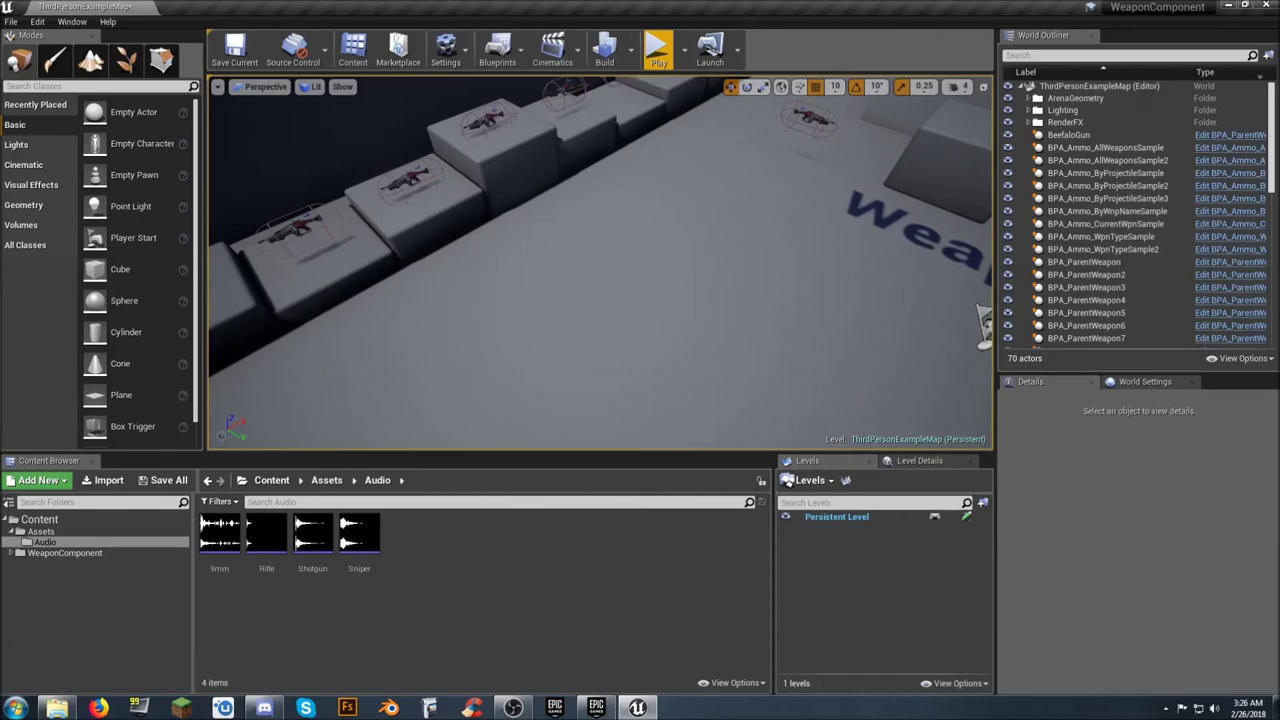
right_click_drag(803, 271, 897, 214)
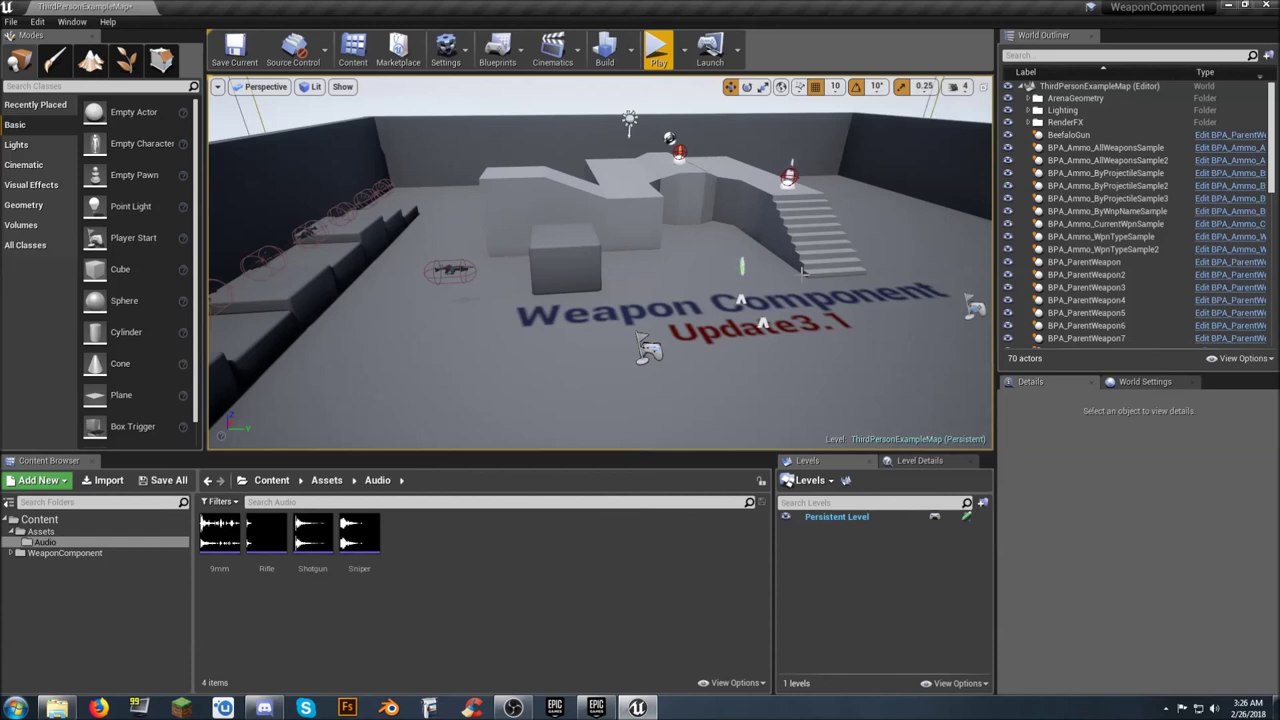
right_click_drag(803, 272, 930, 252)
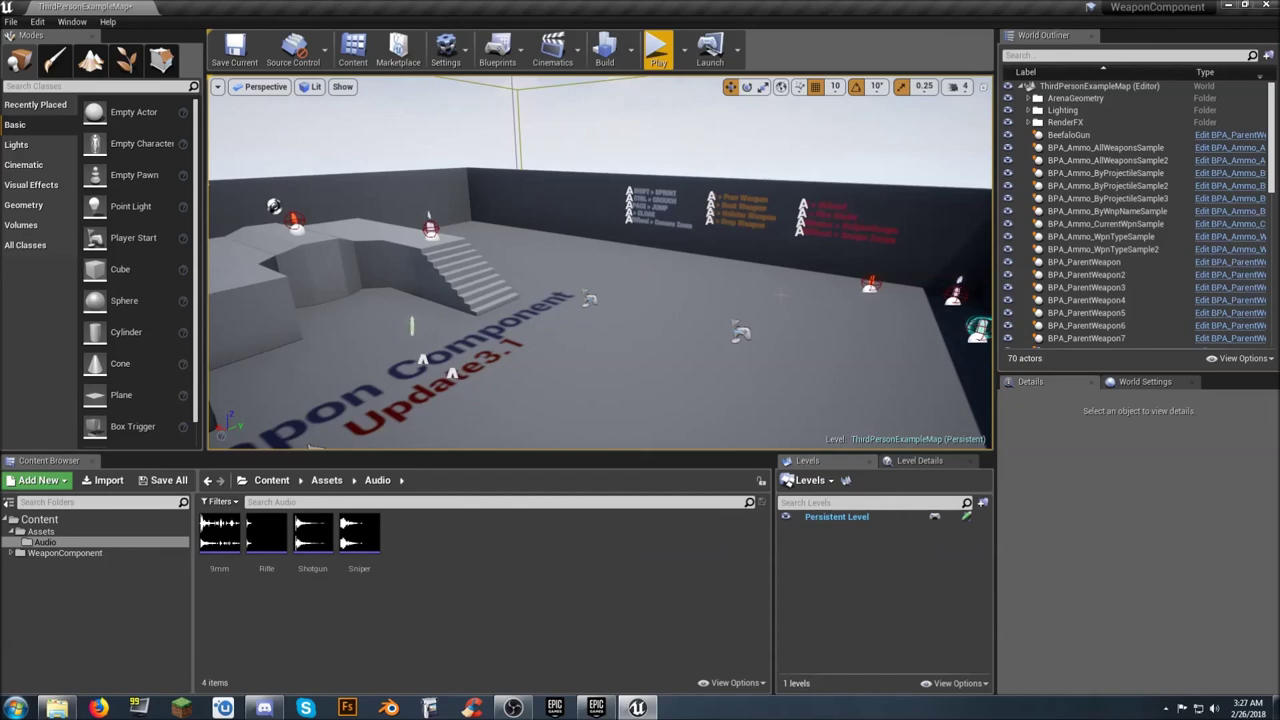
right_click_drag(781, 294, 845, 302)
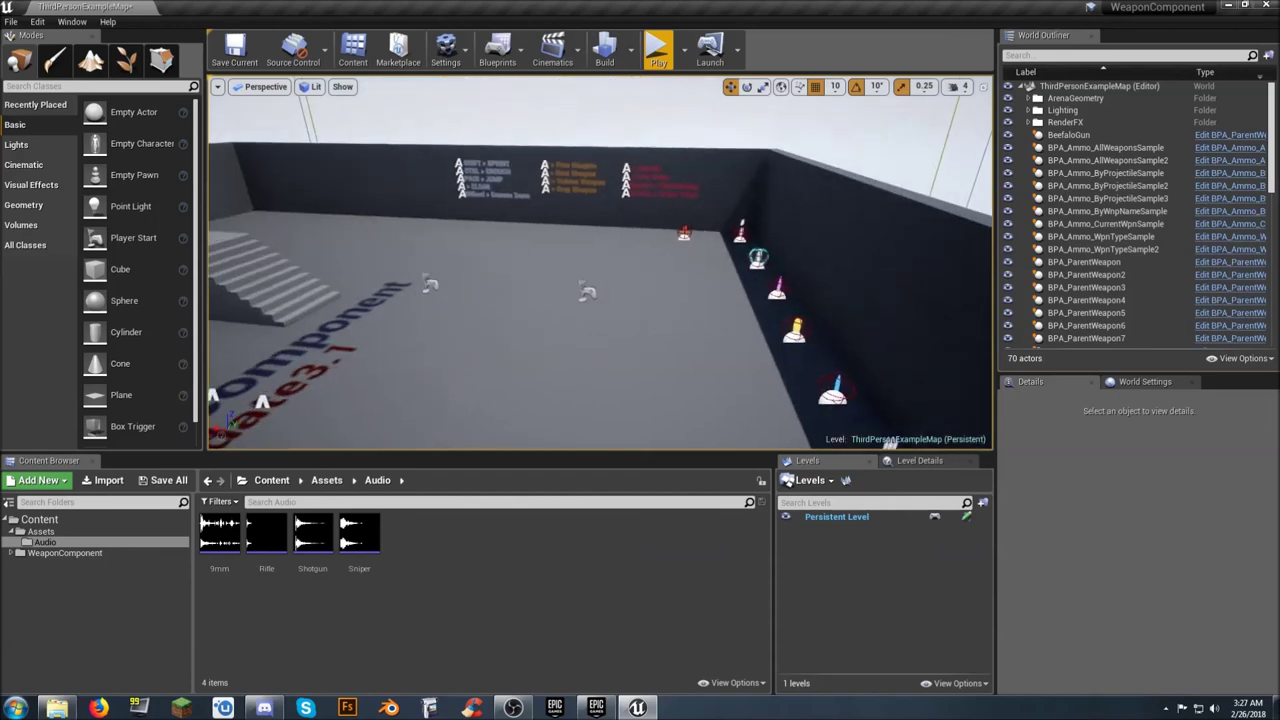
right_click_drag(884, 440, 540, 444)
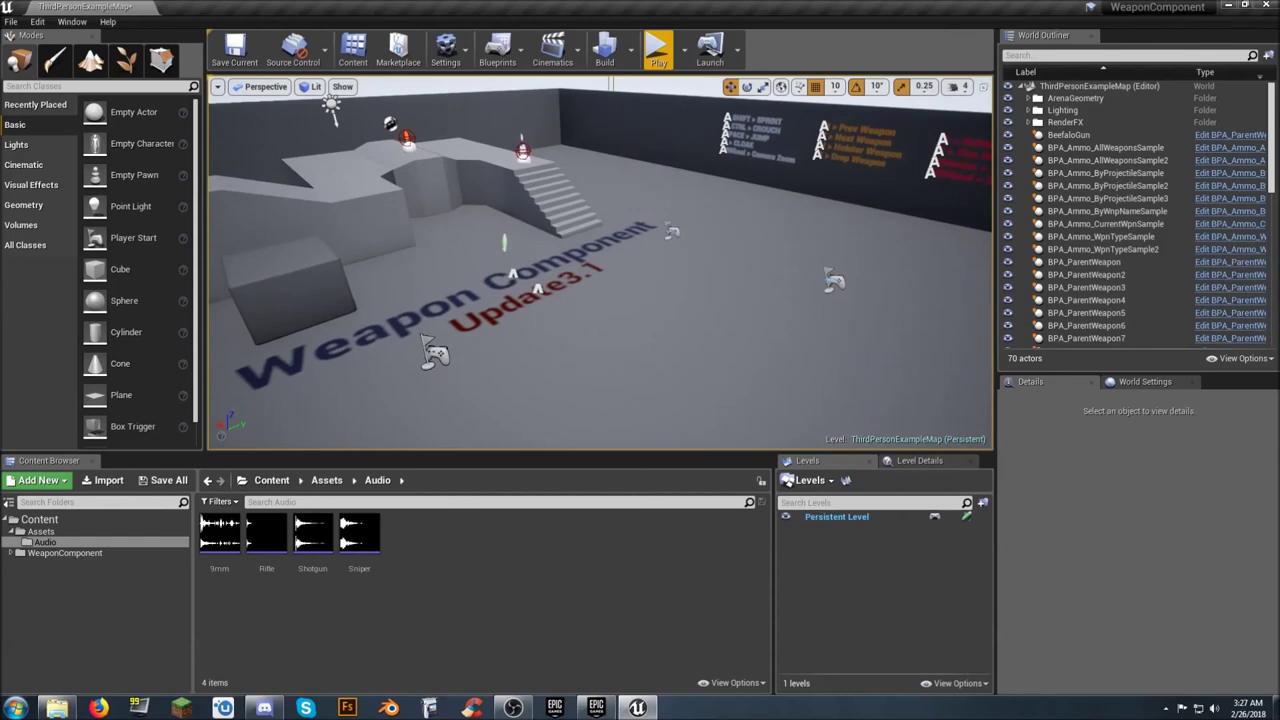
right_click_drag(600, 300, 702, 272)
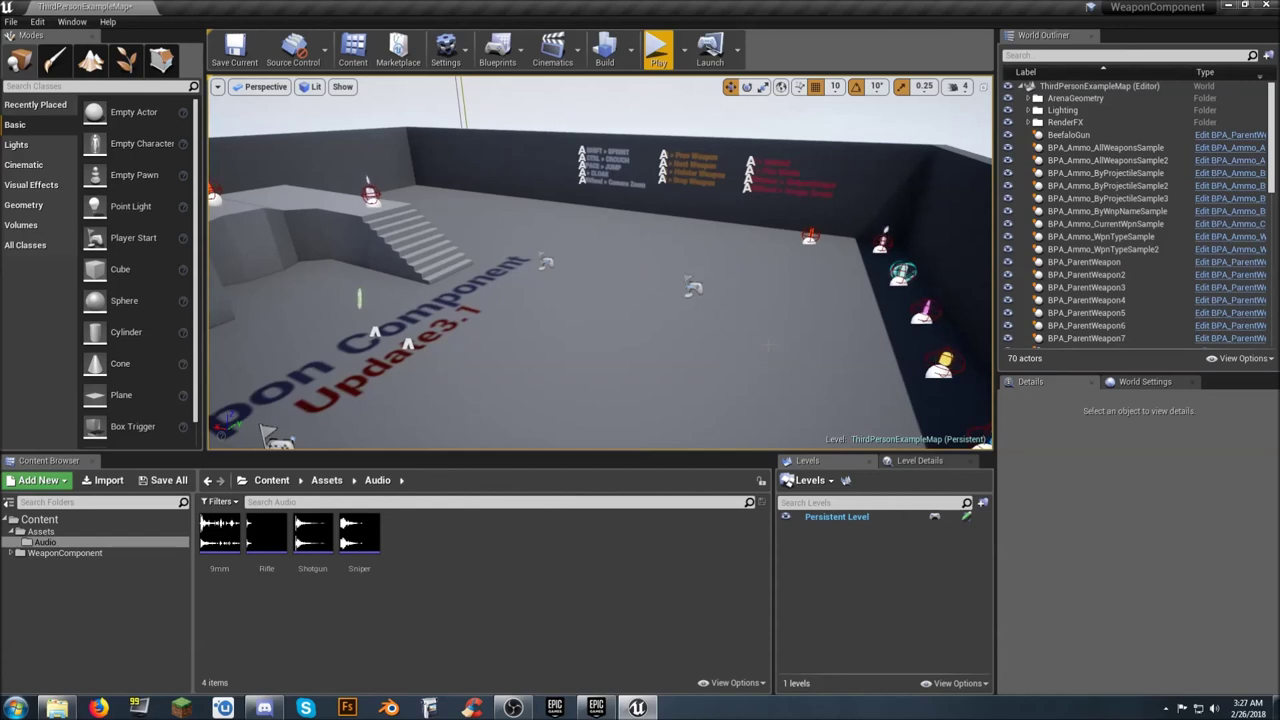
right_click_drag(768, 344, 670, 376)
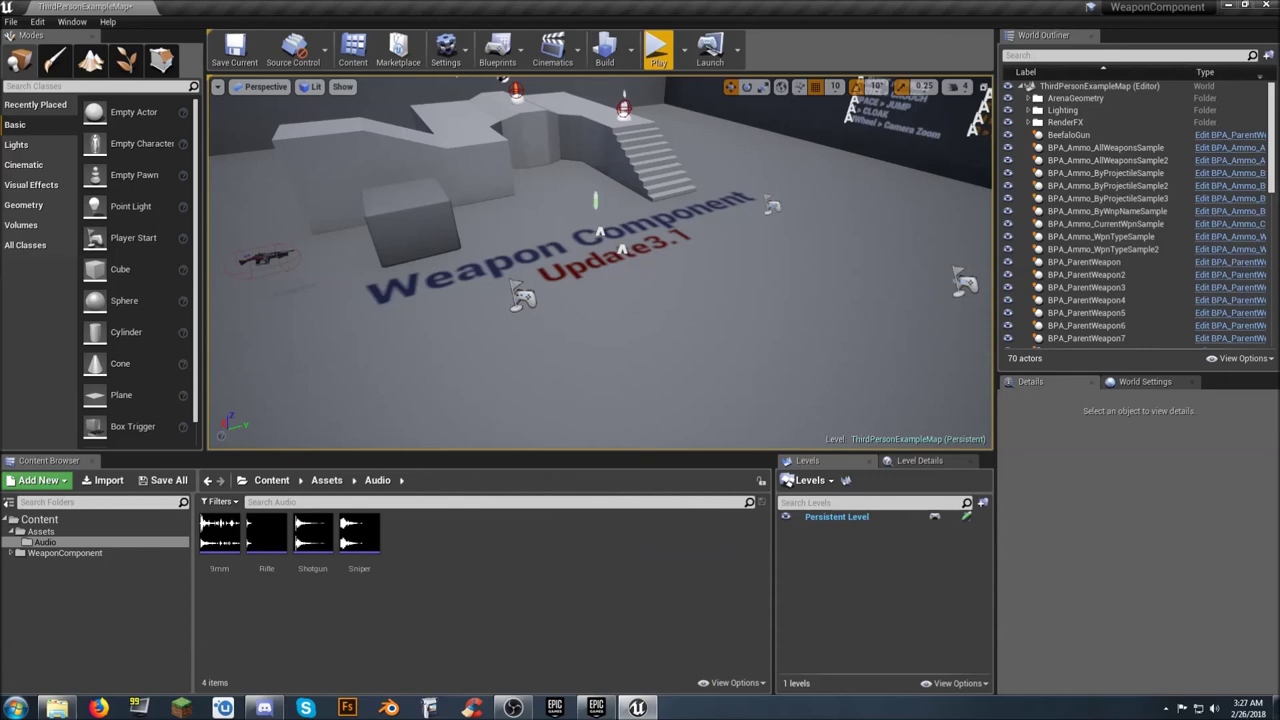
right_click_drag(492, 268, 478, 214)
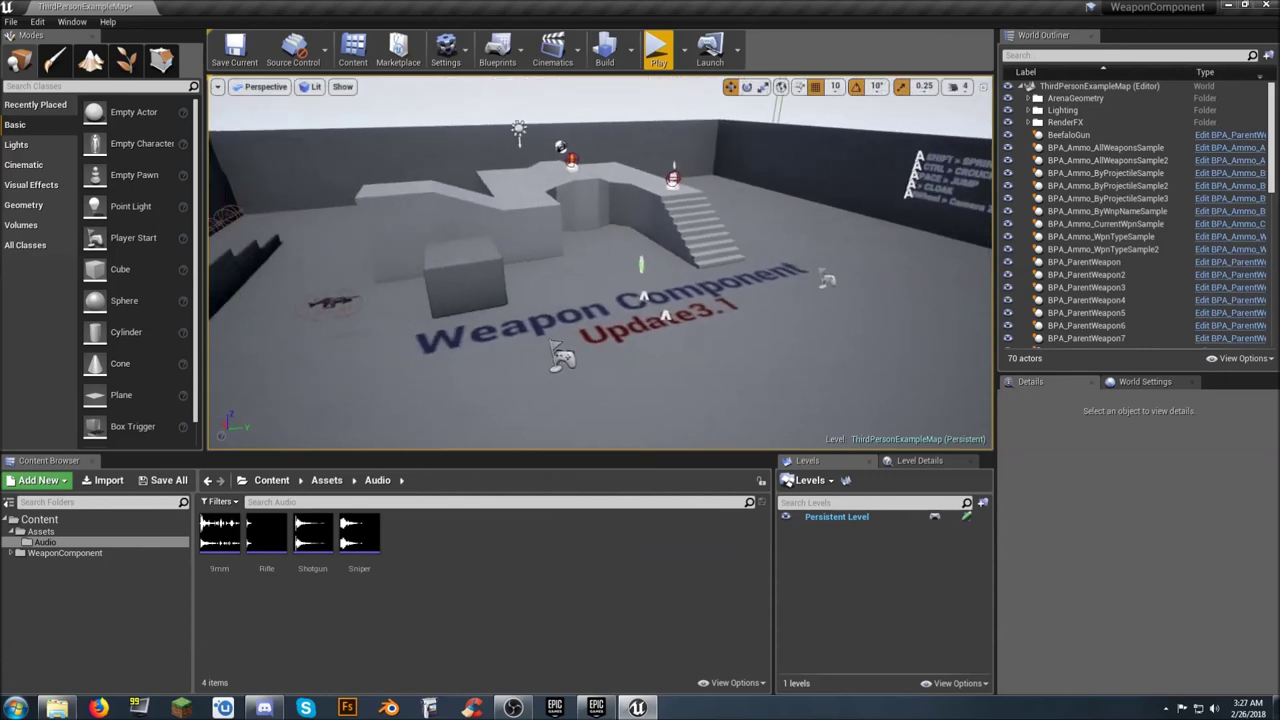
right_click_drag(657, 291, 530, 276)
right_click_drag(669, 283, 785, 284)
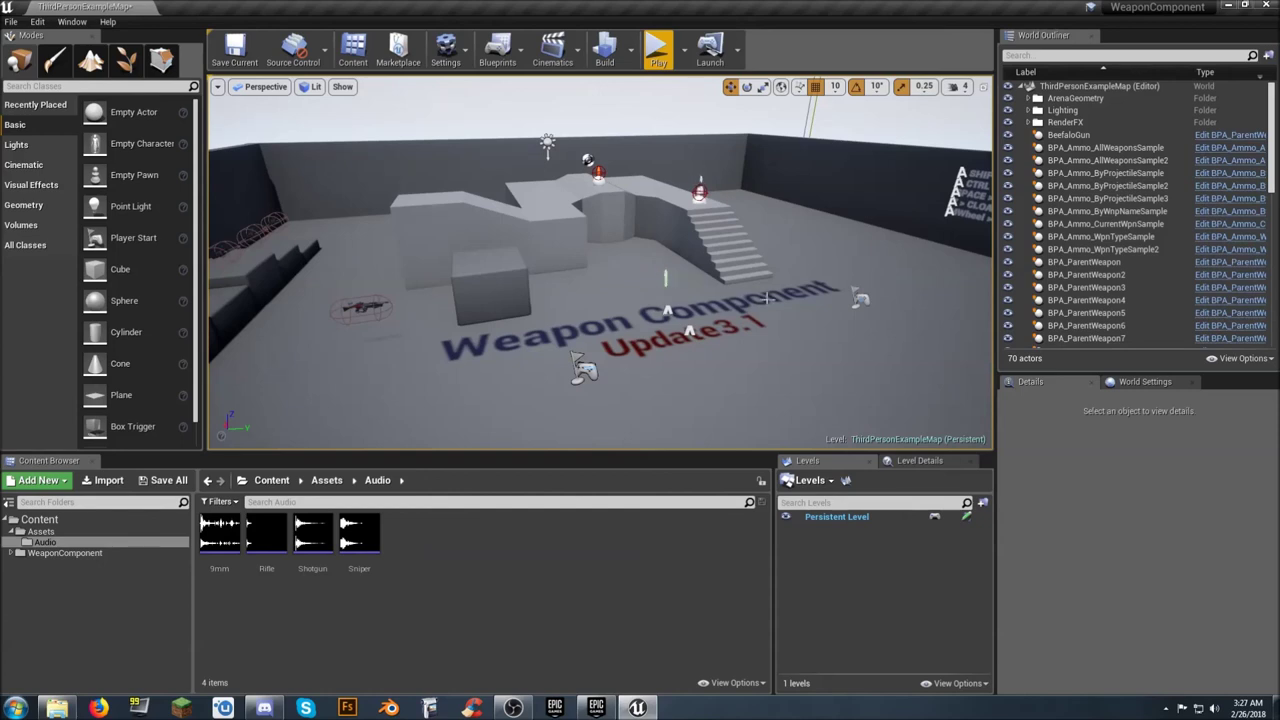
right_click_drag(785, 284, 801, 305)
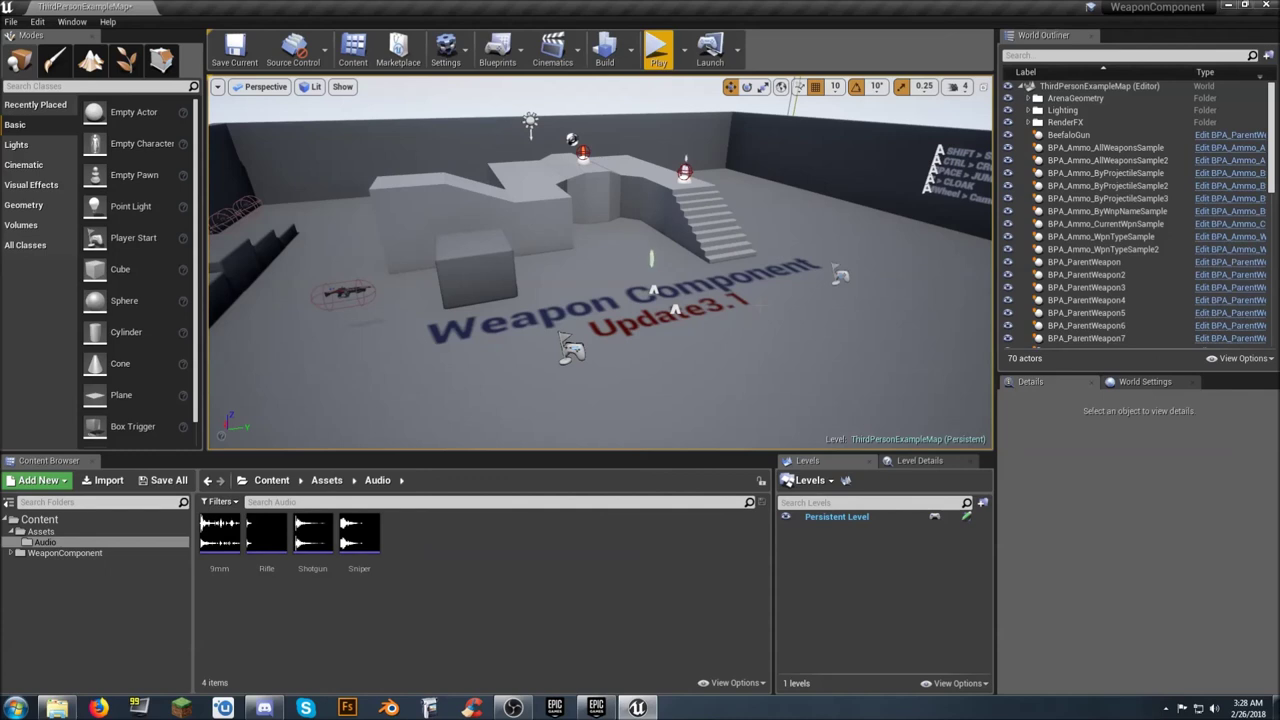
right_click_drag(600, 262, 669, 253)
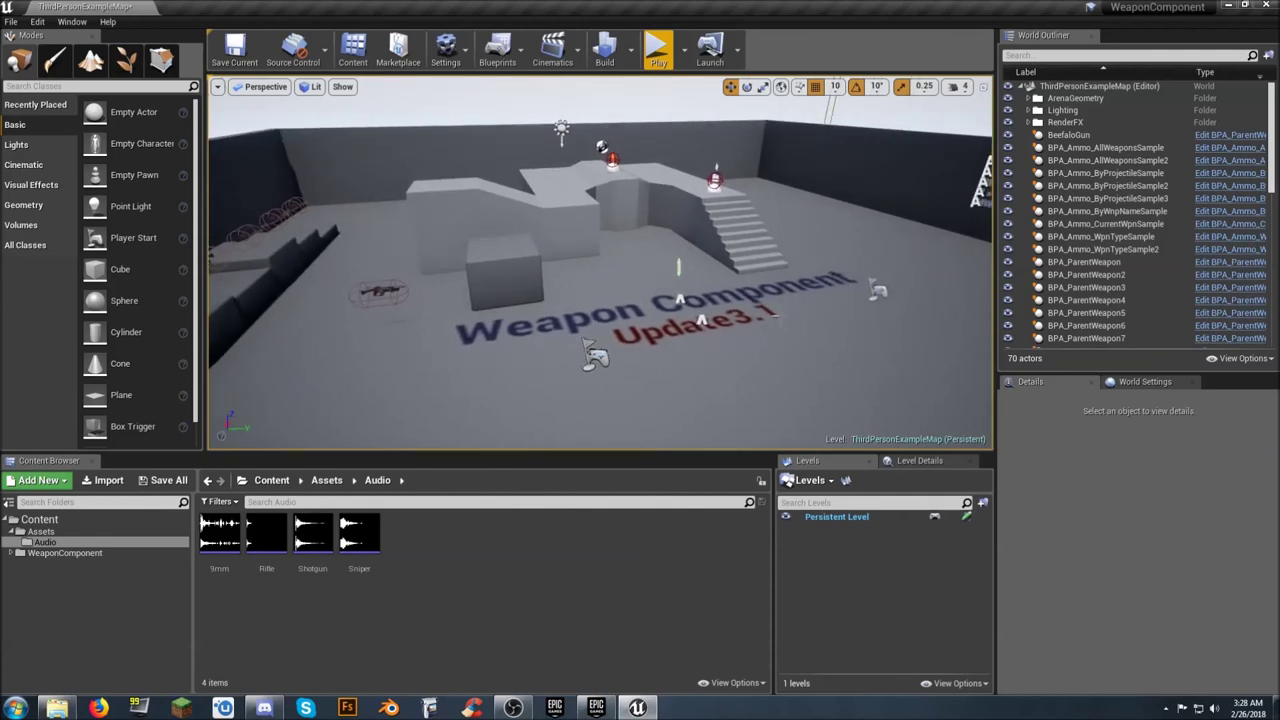
right_click_drag(775, 316, 802, 321)
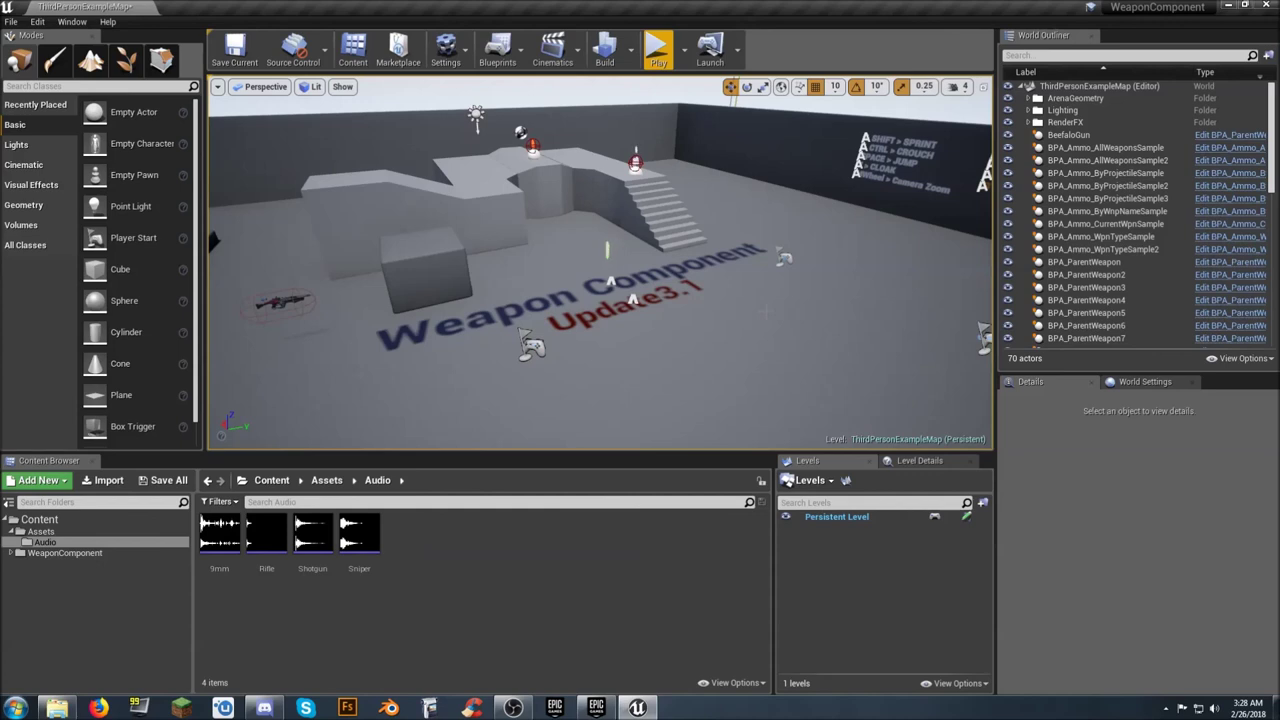
right_click_drag(772, 318, 837, 319)
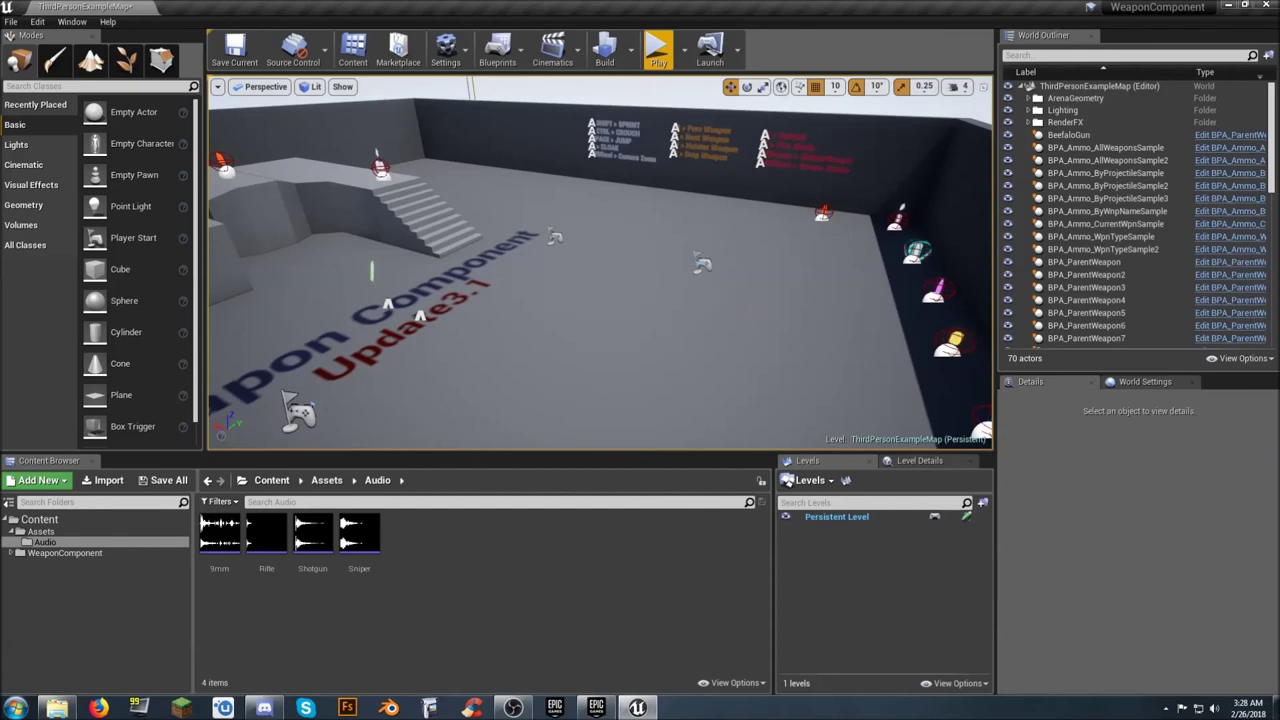
right_click_drag(837, 319, 709, 319)
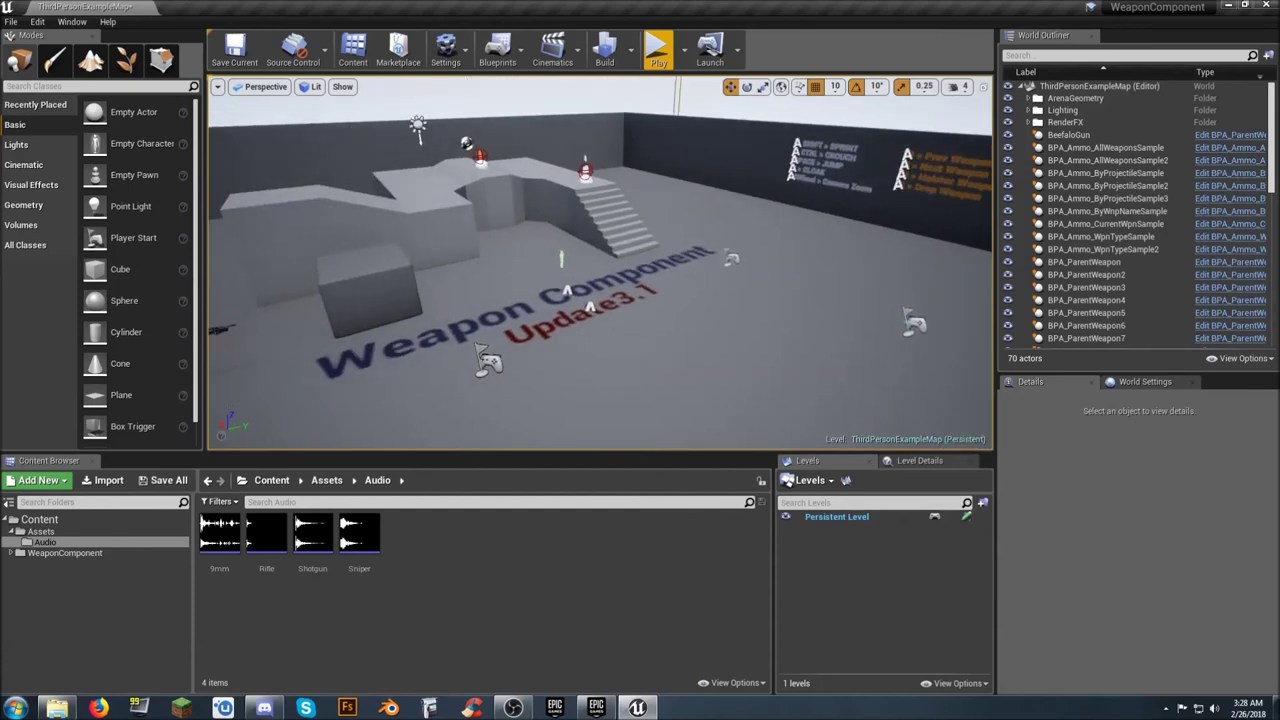